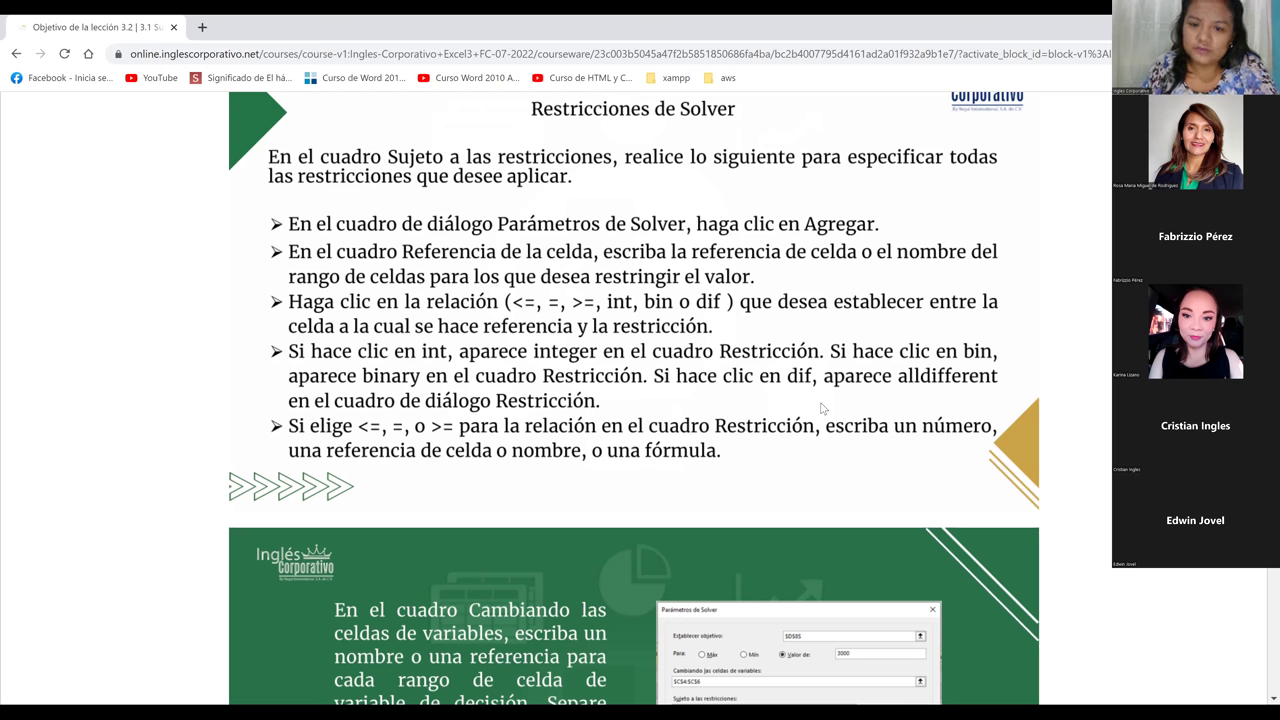
Step: Read the lesson slides on adding Solver restrictions and specifying the variable cells
{"action": "scroll", "coordinate": [821, 408], "scroll_direction": "down", "scroll_amount": 2}
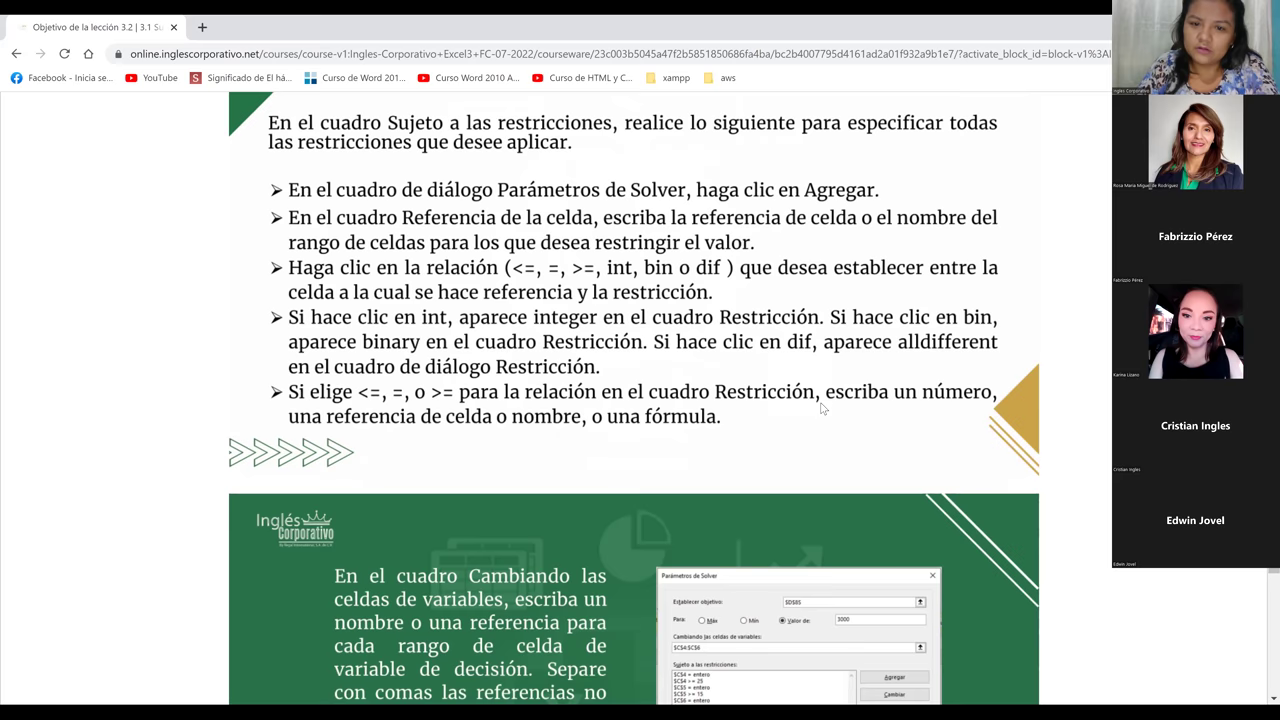
{"action": "scroll", "coordinate": [821, 408], "scroll_direction": "down", "scroll_amount": 1}
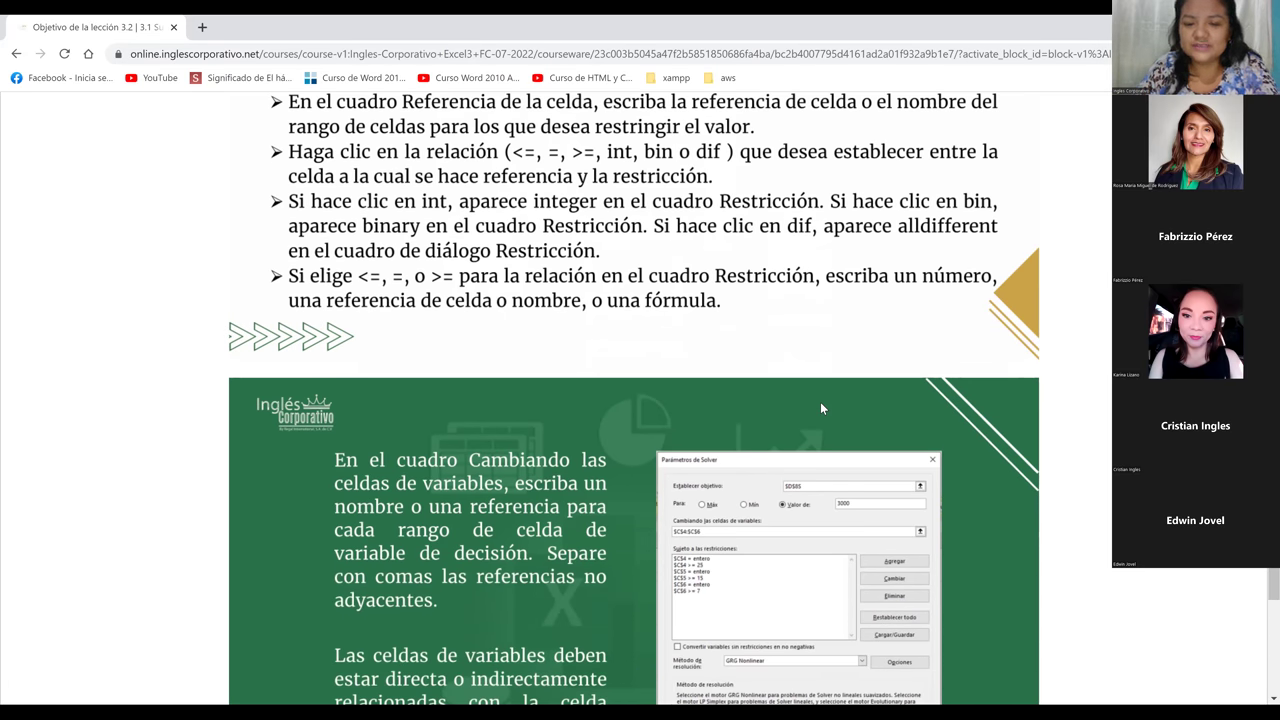
{"action": "scroll", "coordinate": [821, 408], "scroll_direction": "down", "scroll_amount": 1}
{"action": "scroll", "coordinate": [821, 408], "scroll_direction": "down", "scroll_amount": 2}
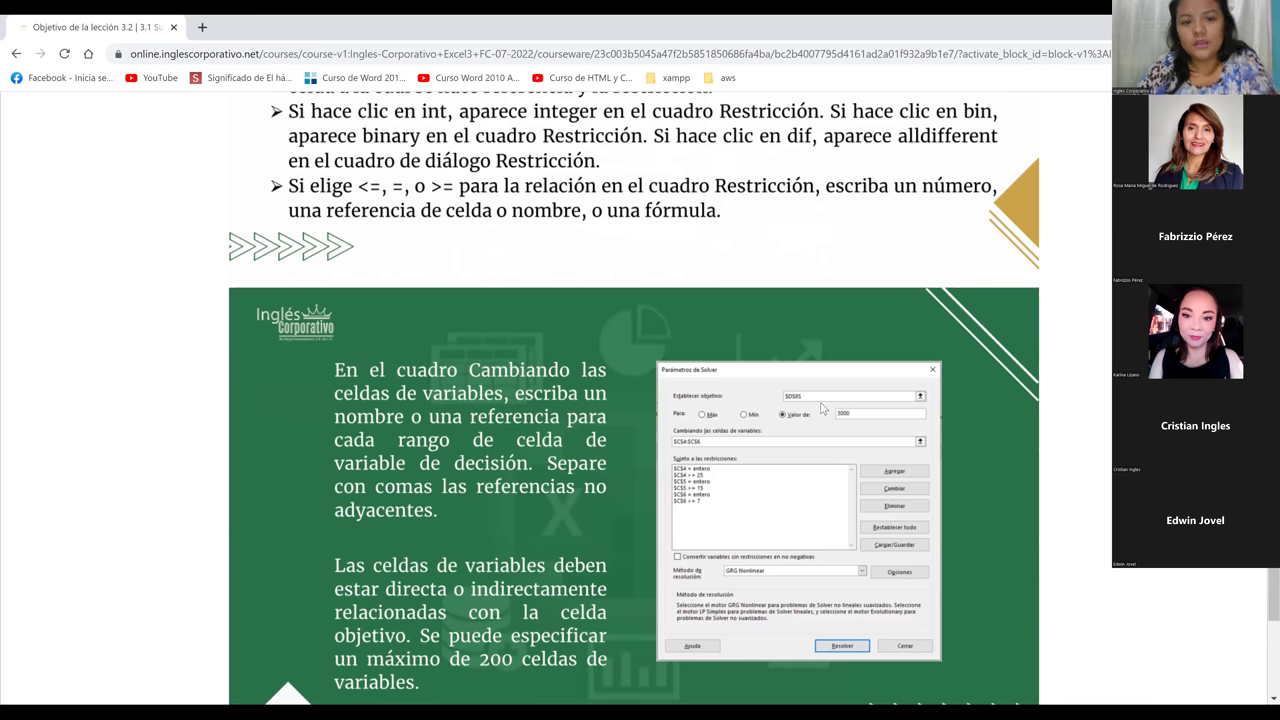
{"action": "scroll", "coordinate": [822, 408], "scroll_direction": "down", "scroll_amount": 2}
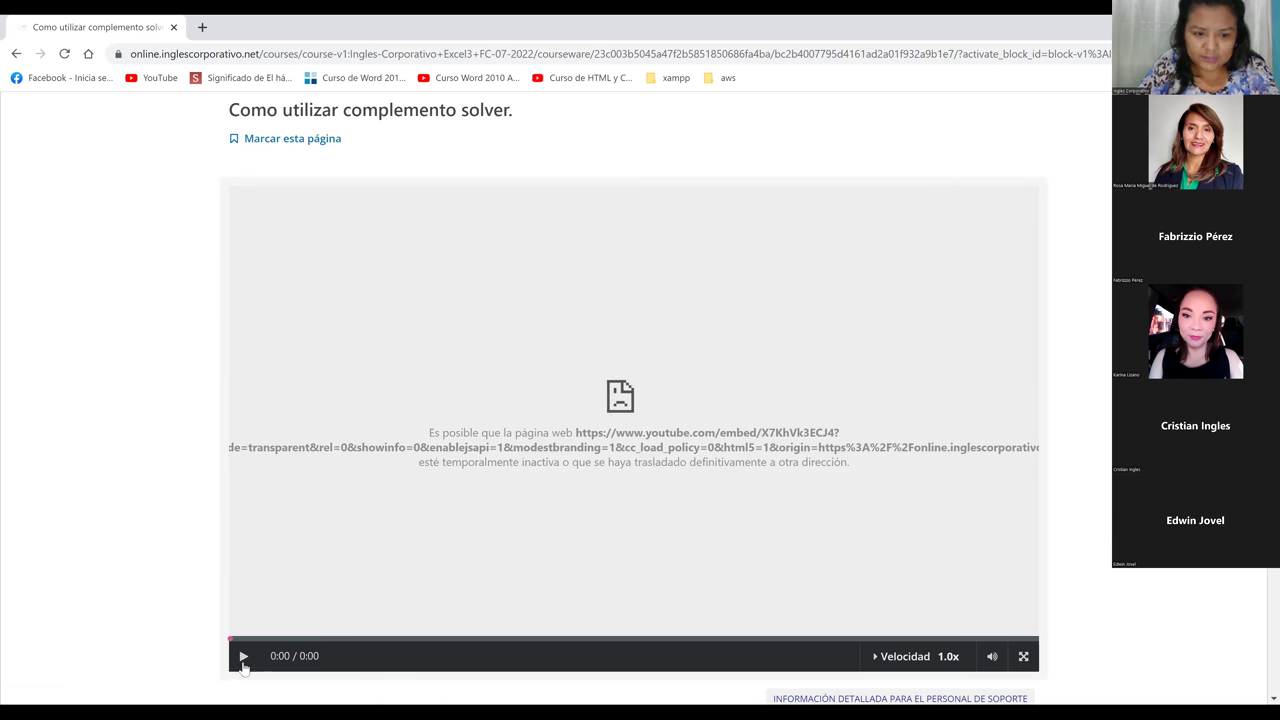
Step: Try to play the lesson video on using the Solver add-in, and reload the page
{"action": "left_click", "coordinate": [244, 657]}
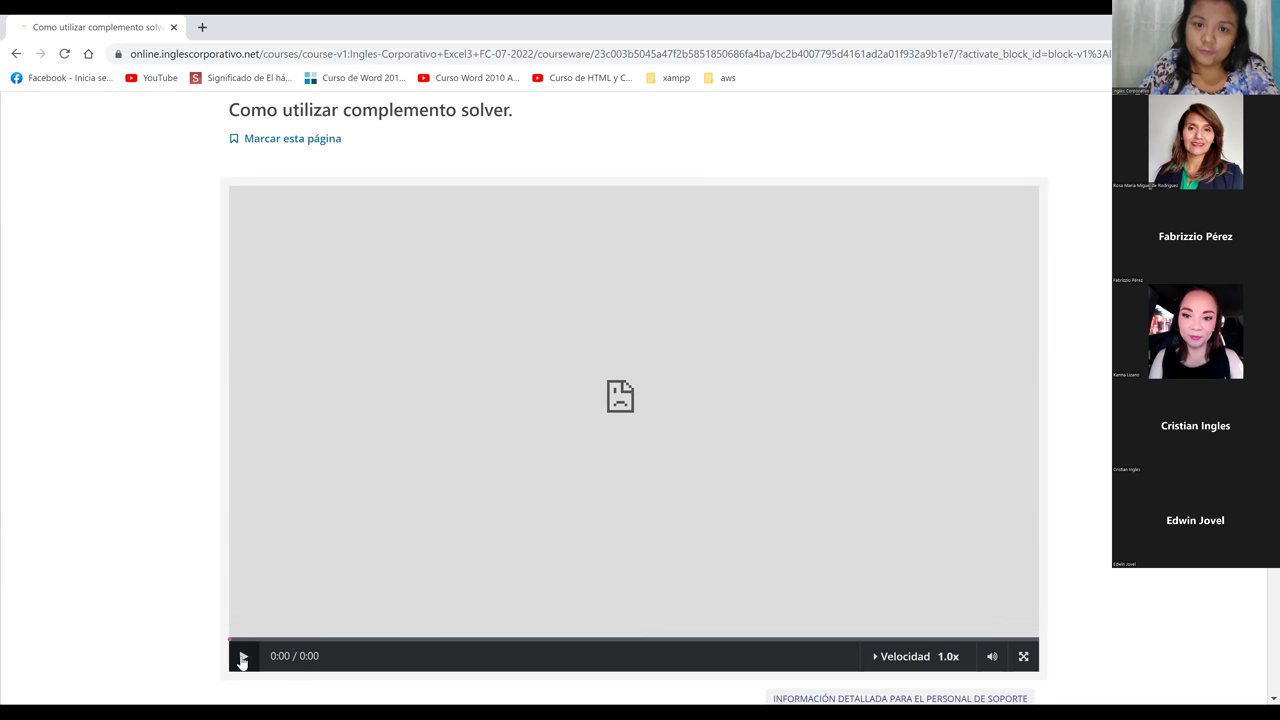
{"action": "left_click", "coordinate": [242, 660]}
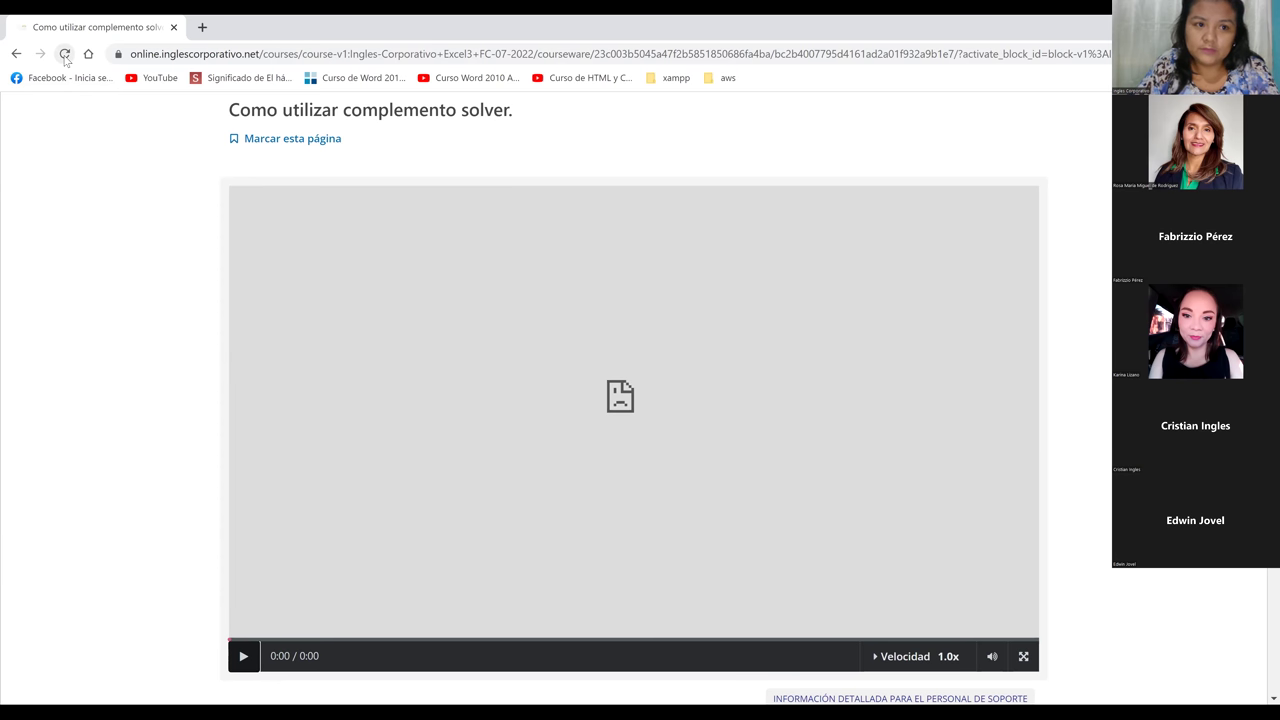
{"action": "left_click", "coordinate": [64, 54]}
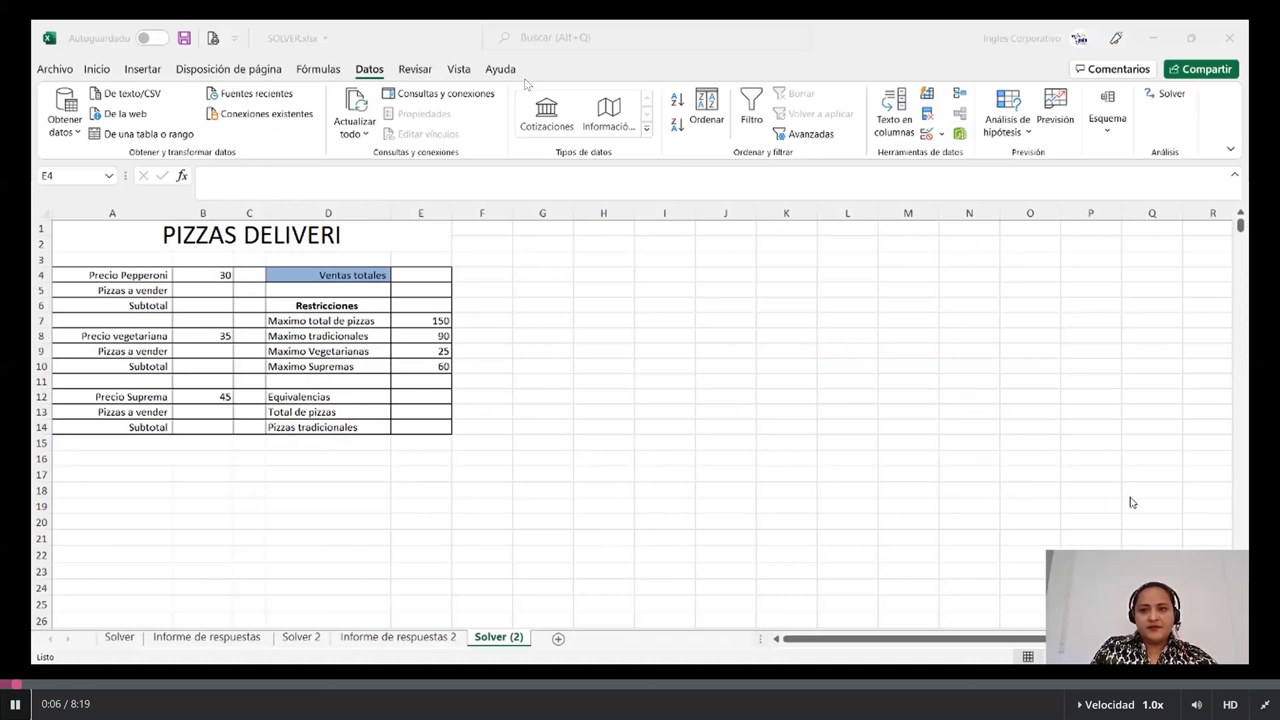
{"action": "key", "text": "Right"}
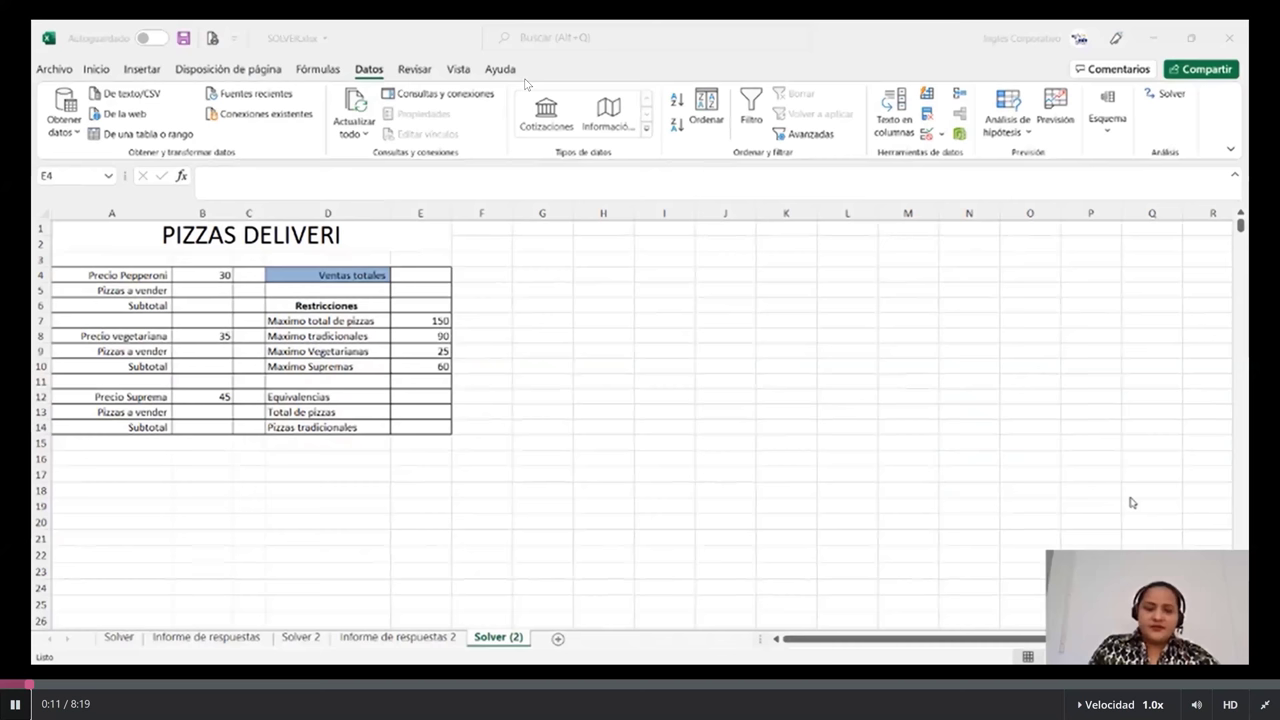
{"action": "key", "text": "Right"}
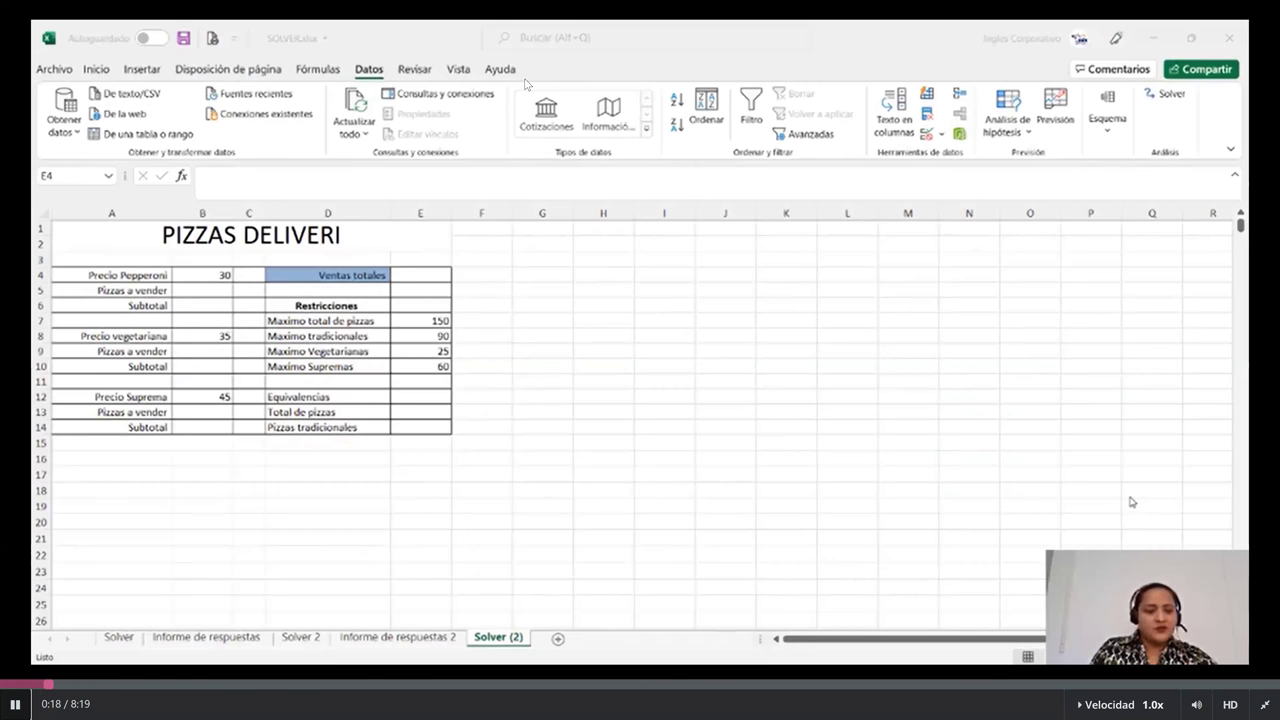
{"action": "key", "text": "Right"}
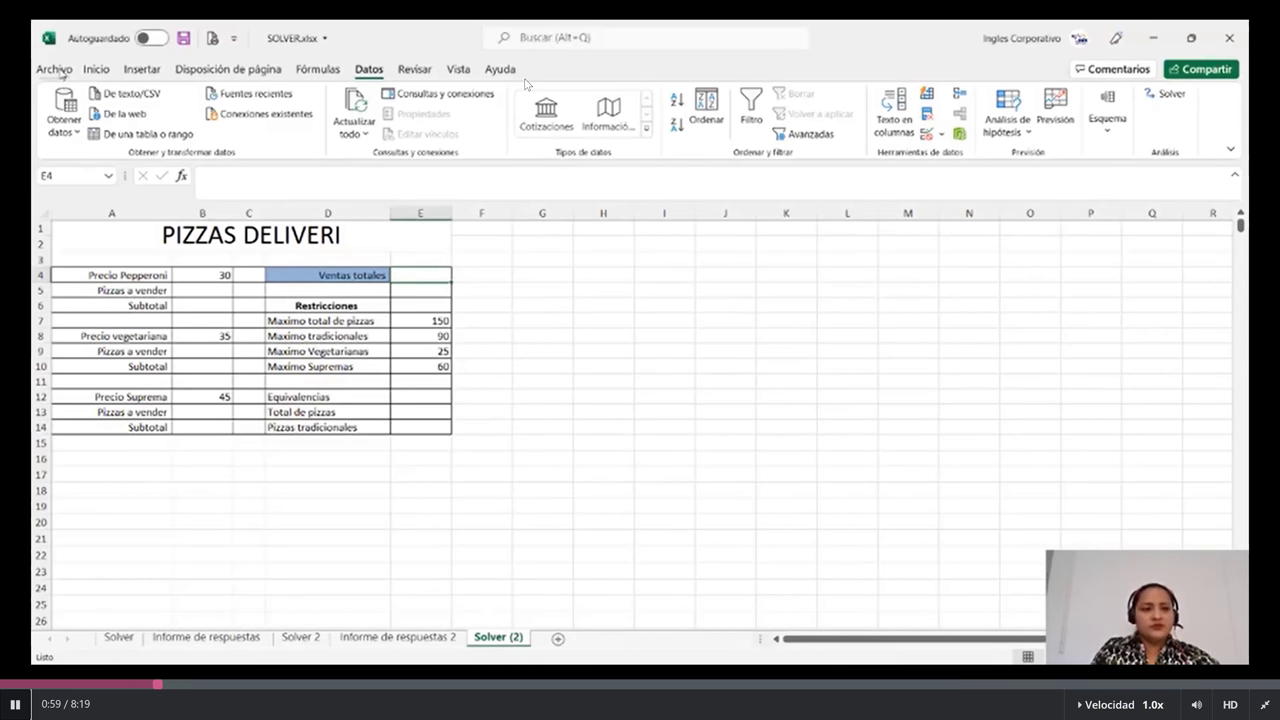
Step: Open the Excel options from the SOLVER.xlsx workbook
{"action": "left_click", "coordinate": [57, 70]}
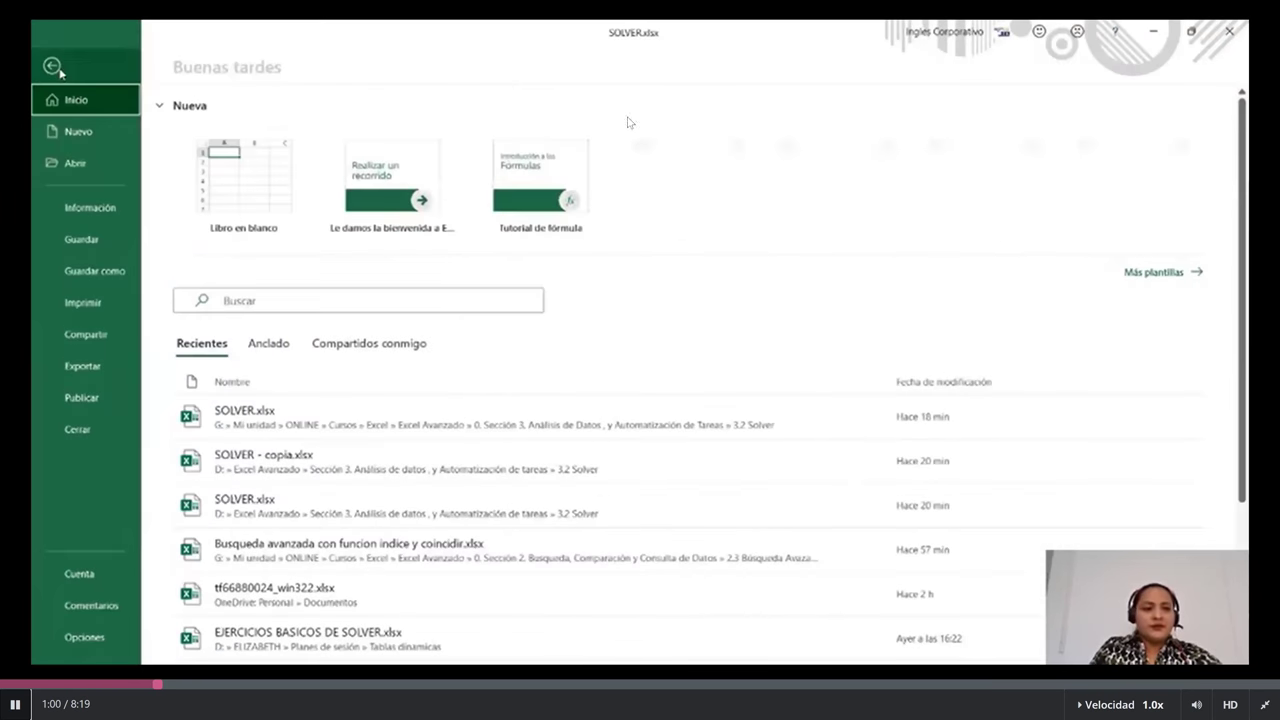
{"action": "left_click", "coordinate": [80, 640]}
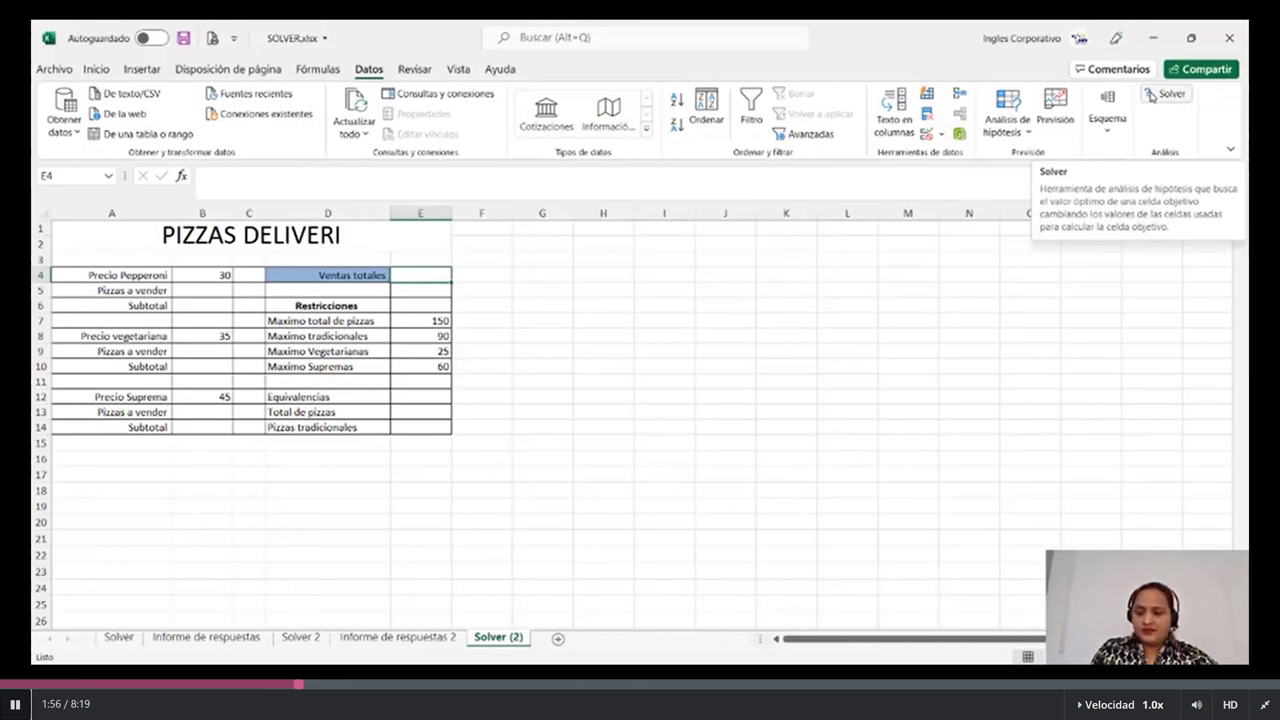
Step: Examine the total sales cell and the maximum limits for vegetarian and Suprema pizzas on the Solver (2) sheet
{"action": "left_click", "coordinate": [614, 377]}
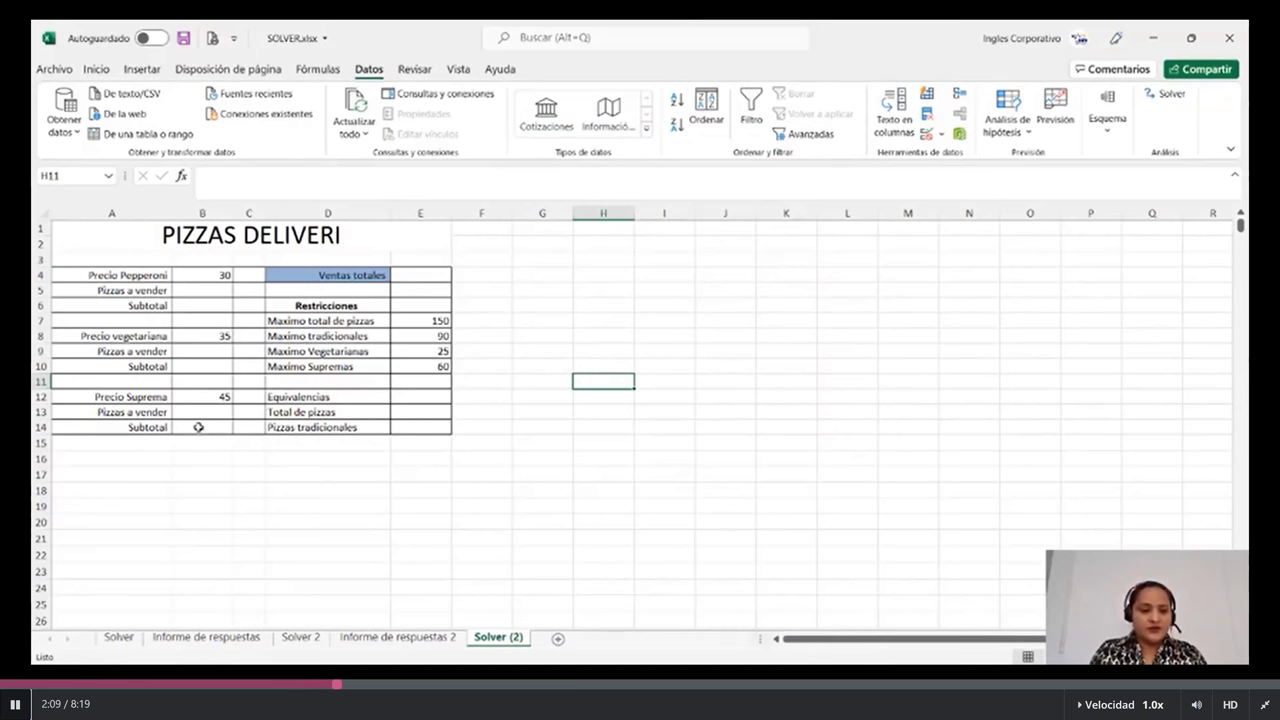
{"action": "left_click", "coordinate": [418, 275]}
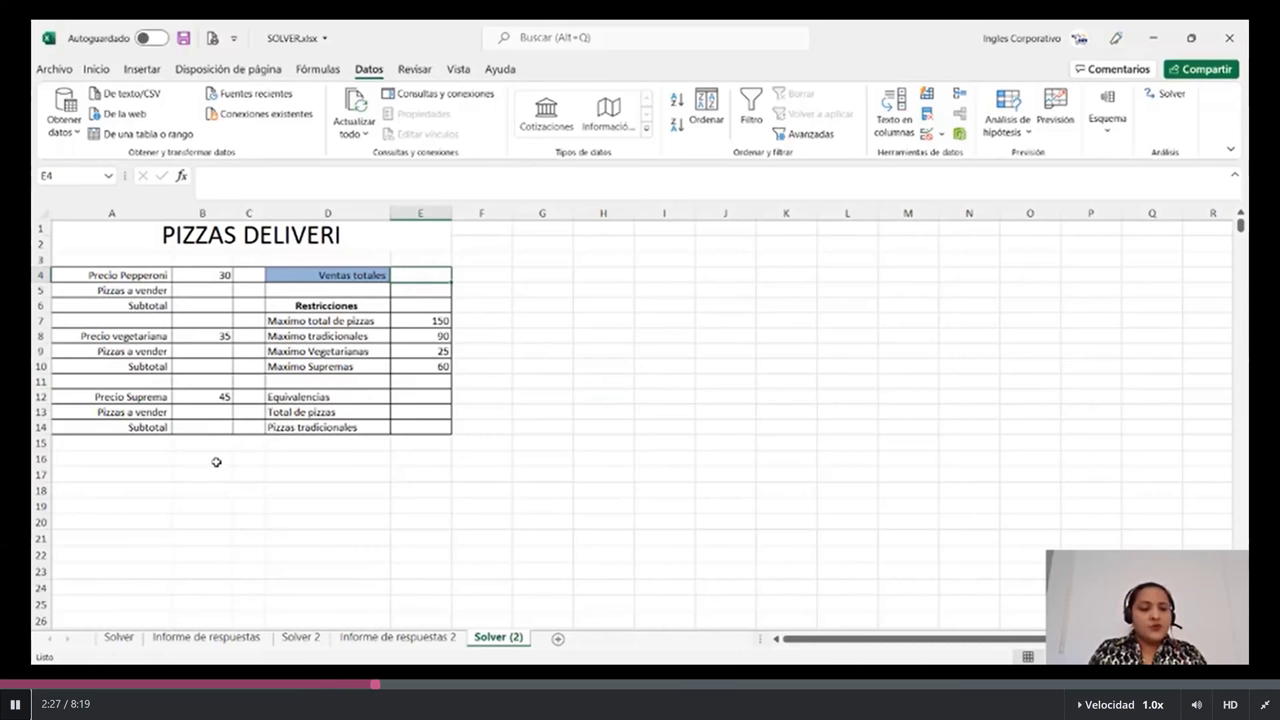
{"action": "left_click", "coordinate": [420, 353]}
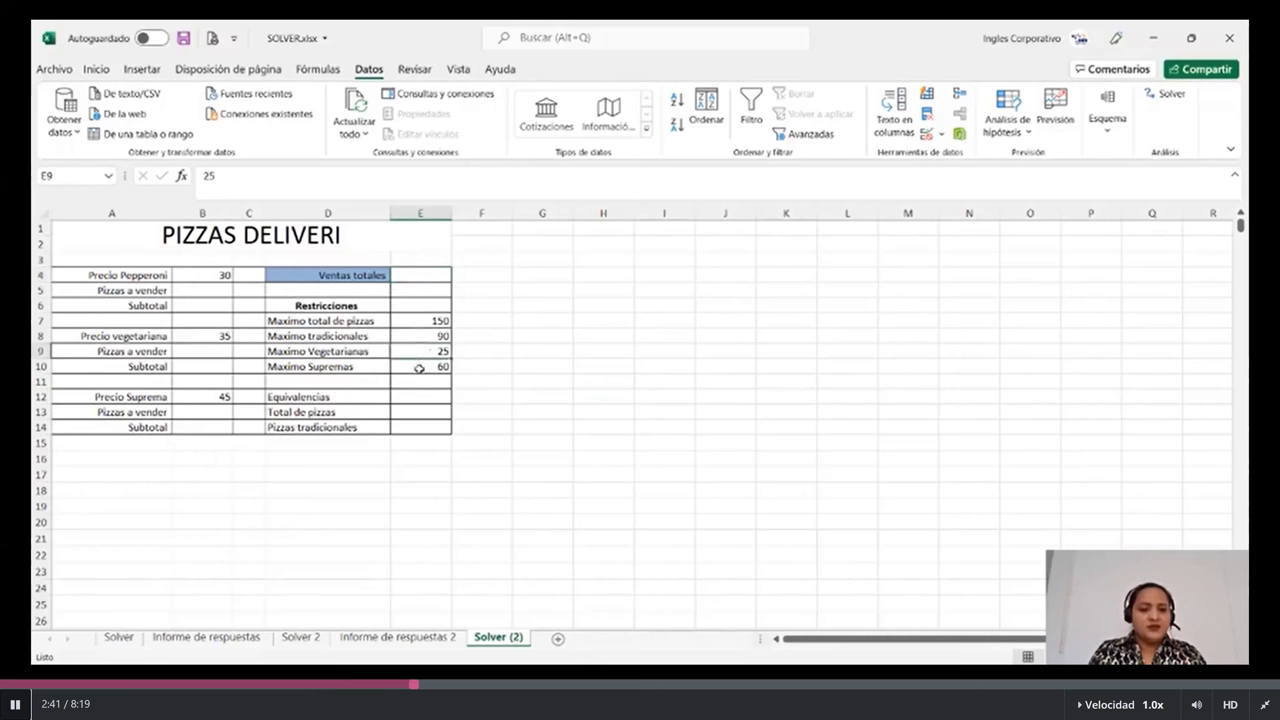
{"action": "left_click", "coordinate": [419, 368]}
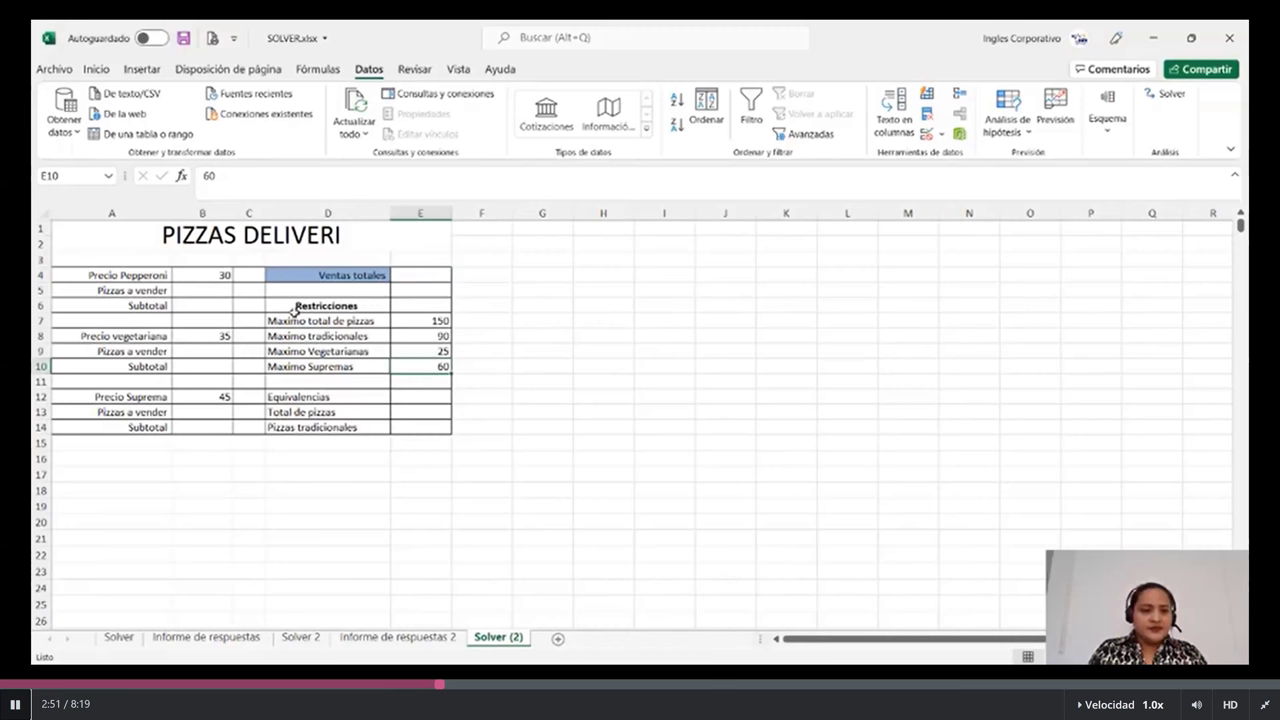
Step: Enter the formula =B6+B10+B14 in E4 to add the three pizza subtotals as Ventas totales
{"action": "left_click", "coordinate": [427, 277]}
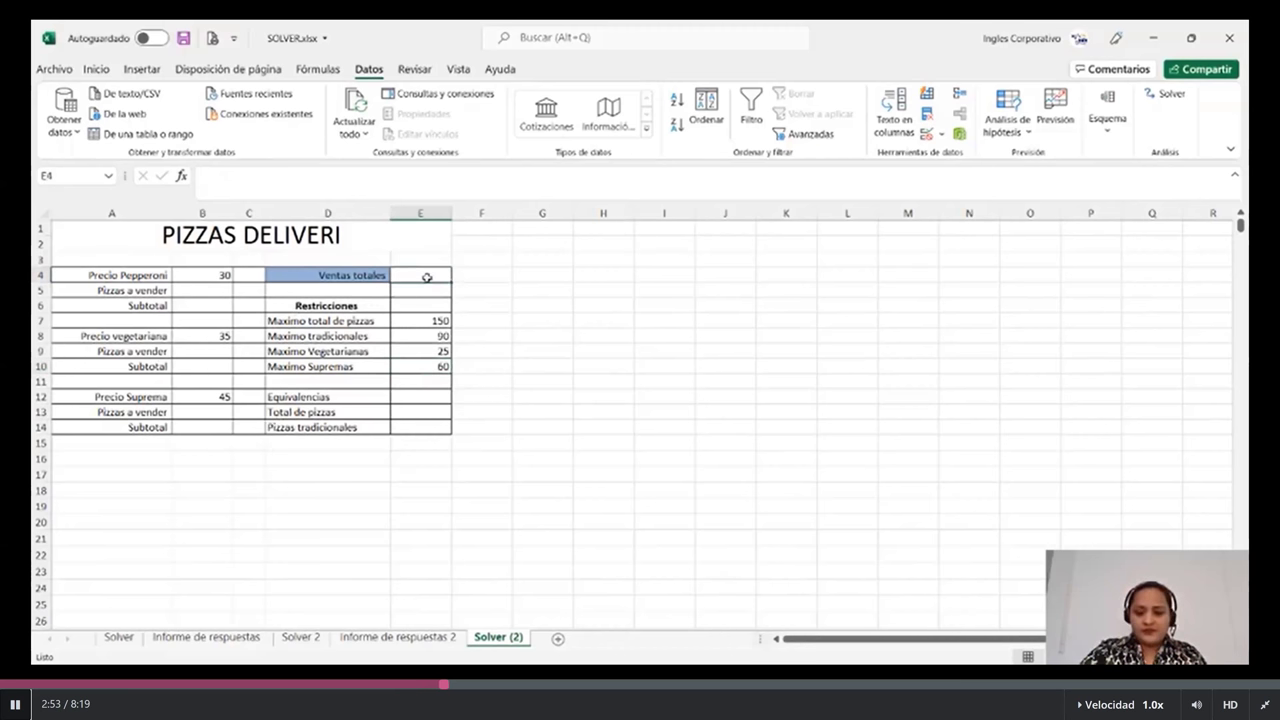
{"action": "type", "text": "="}
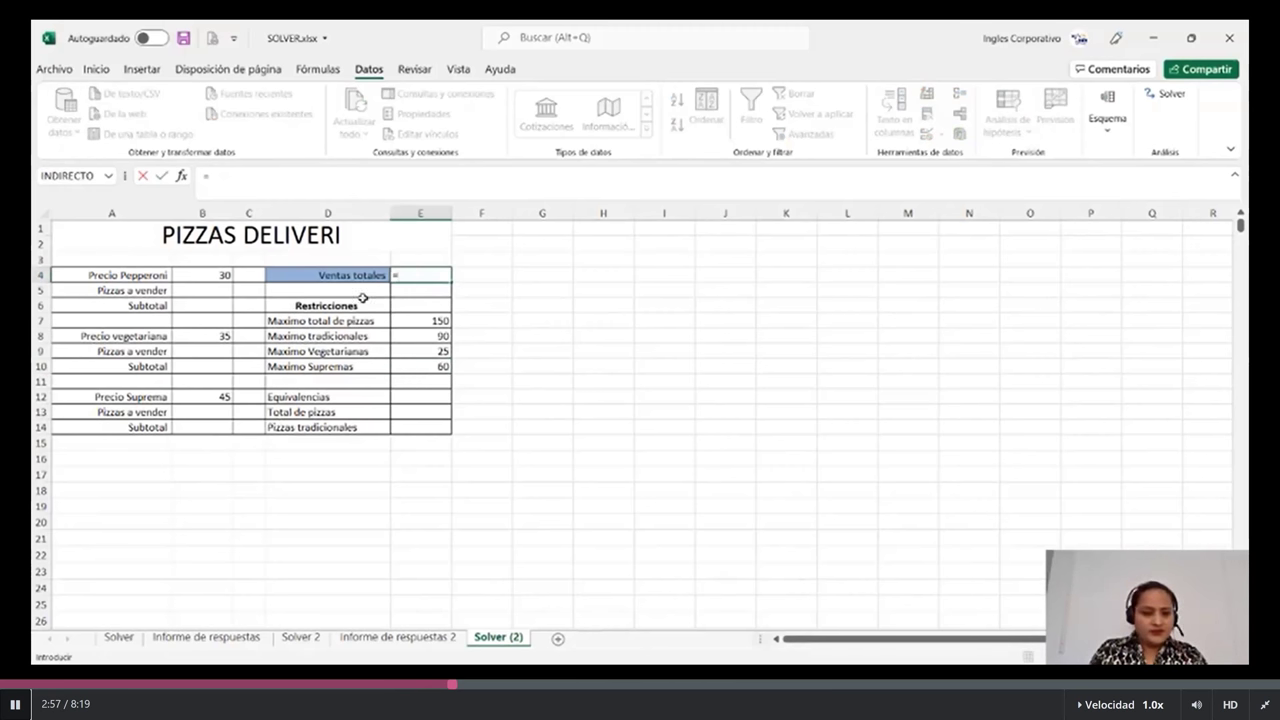
{"action": "left_click", "coordinate": [206, 304]}
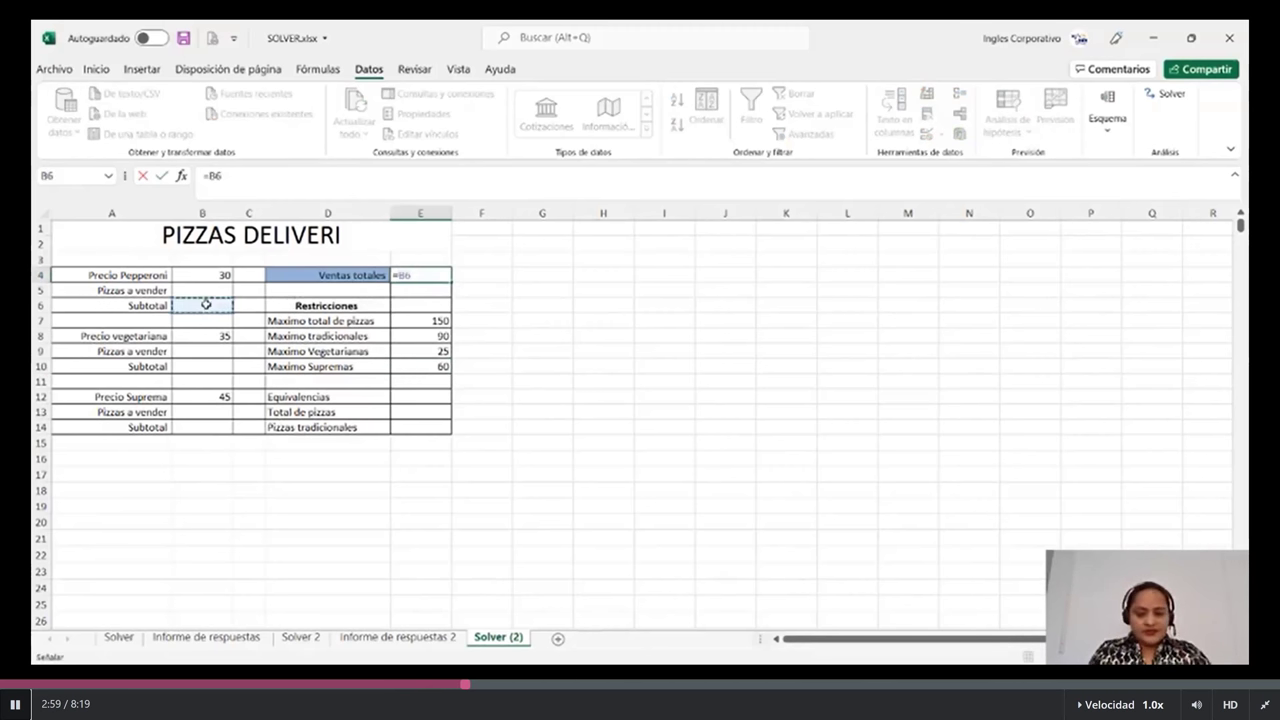
{"action": "type", "text": "+"}
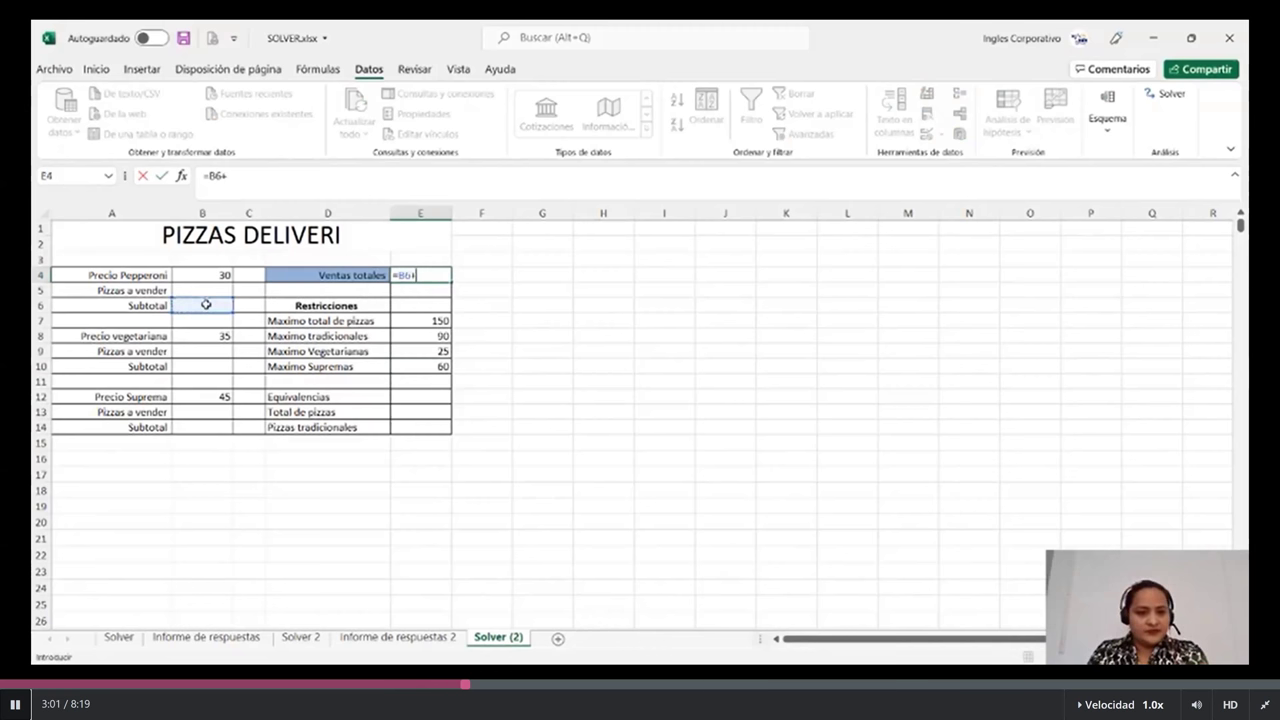
{"action": "left_click", "coordinate": [200, 366]}
{"action": "type", "text": "+"}
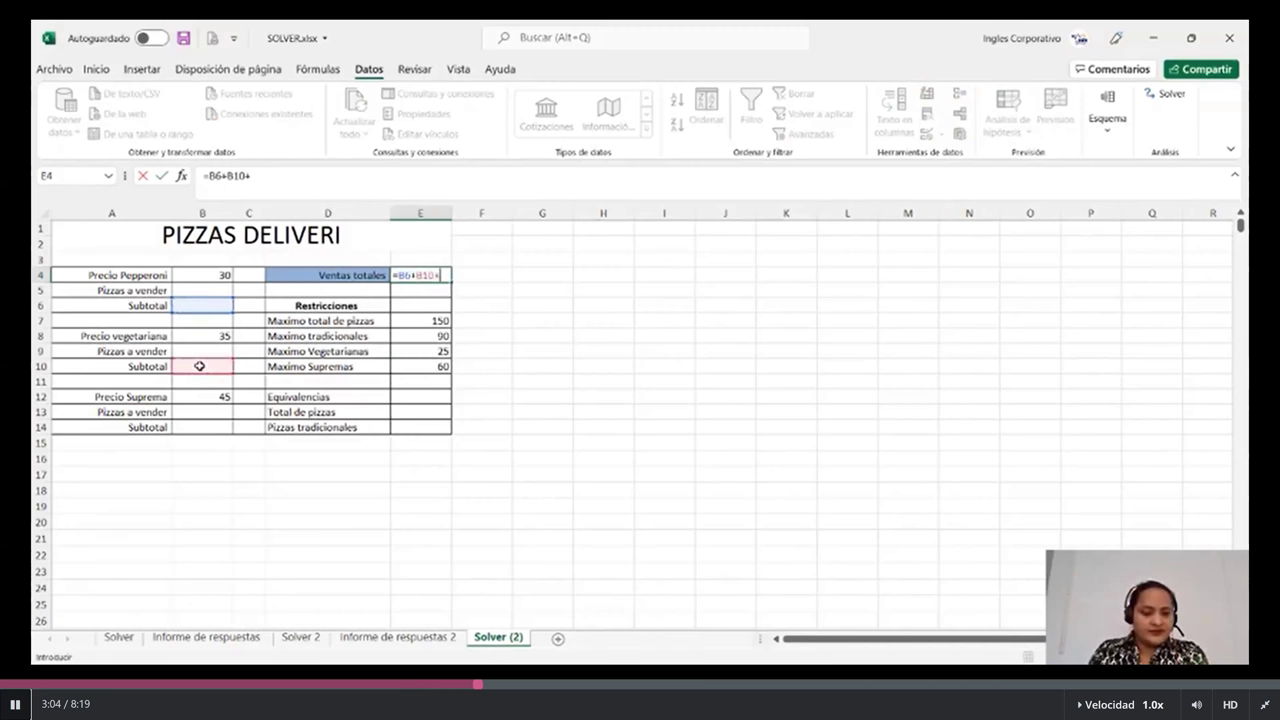
{"action": "left_click", "coordinate": [200, 425]}
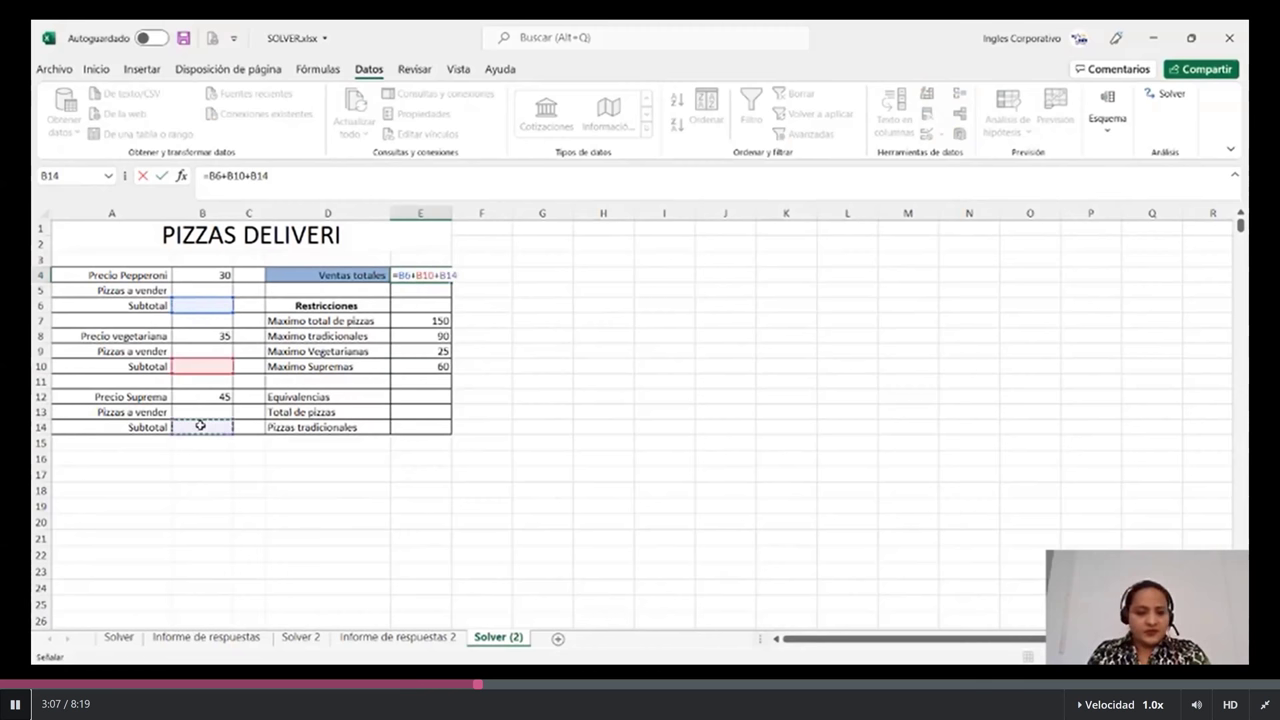
{"action": "key", "text": "Return"}
{"action": "left_click", "coordinate": [424, 273]}
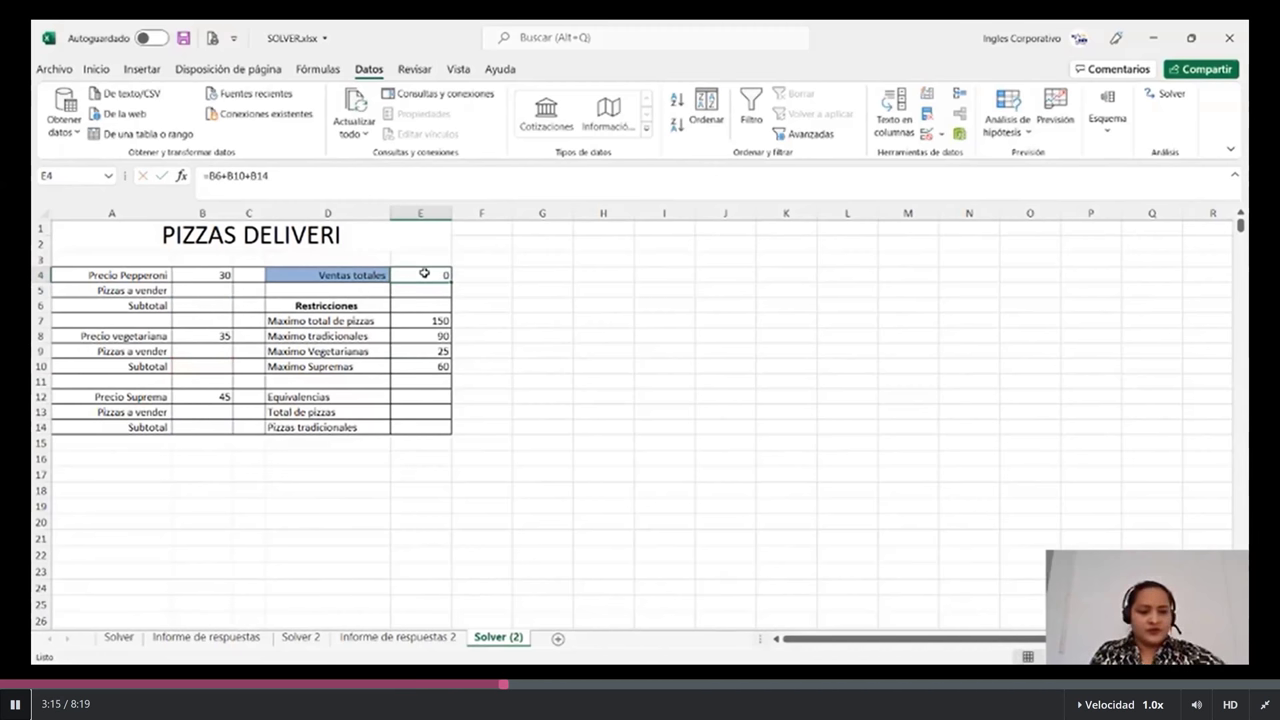
Step: Enter the formula =B4*B5 in B6 to calculate the Pepperoni subtotal
{"action": "left_click", "coordinate": [201, 293]}
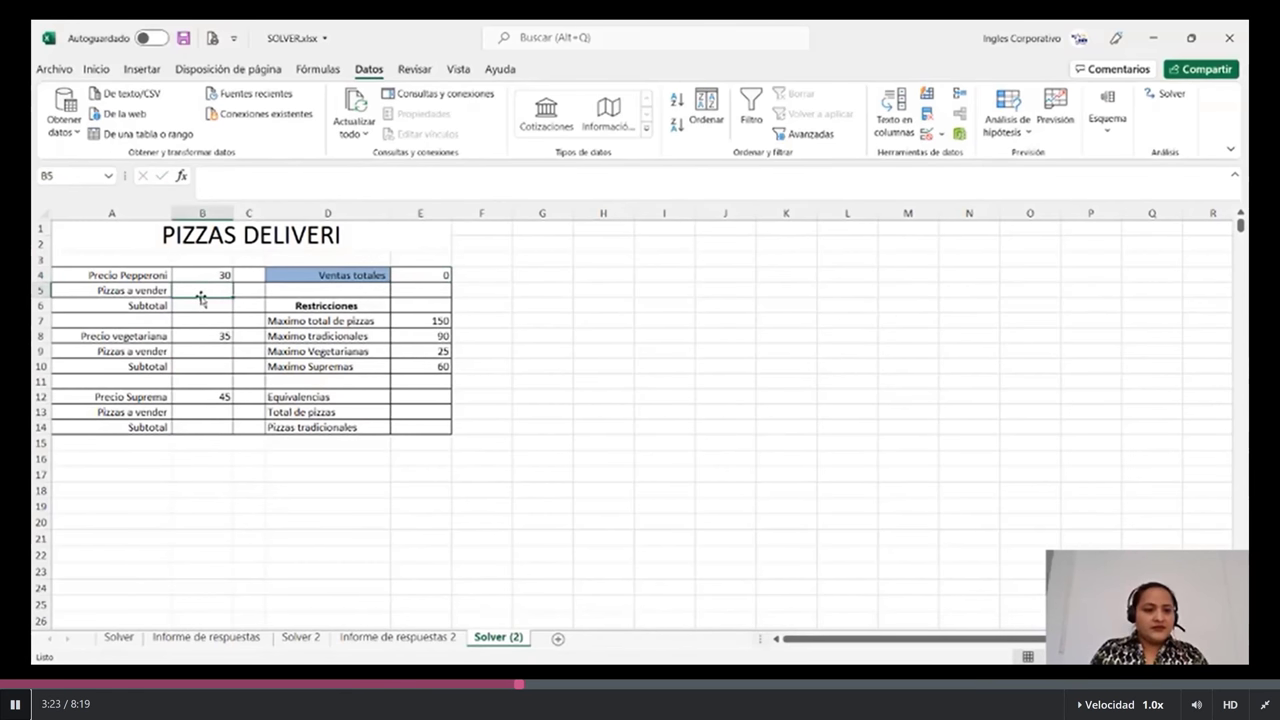
{"action": "type", "text": "="}
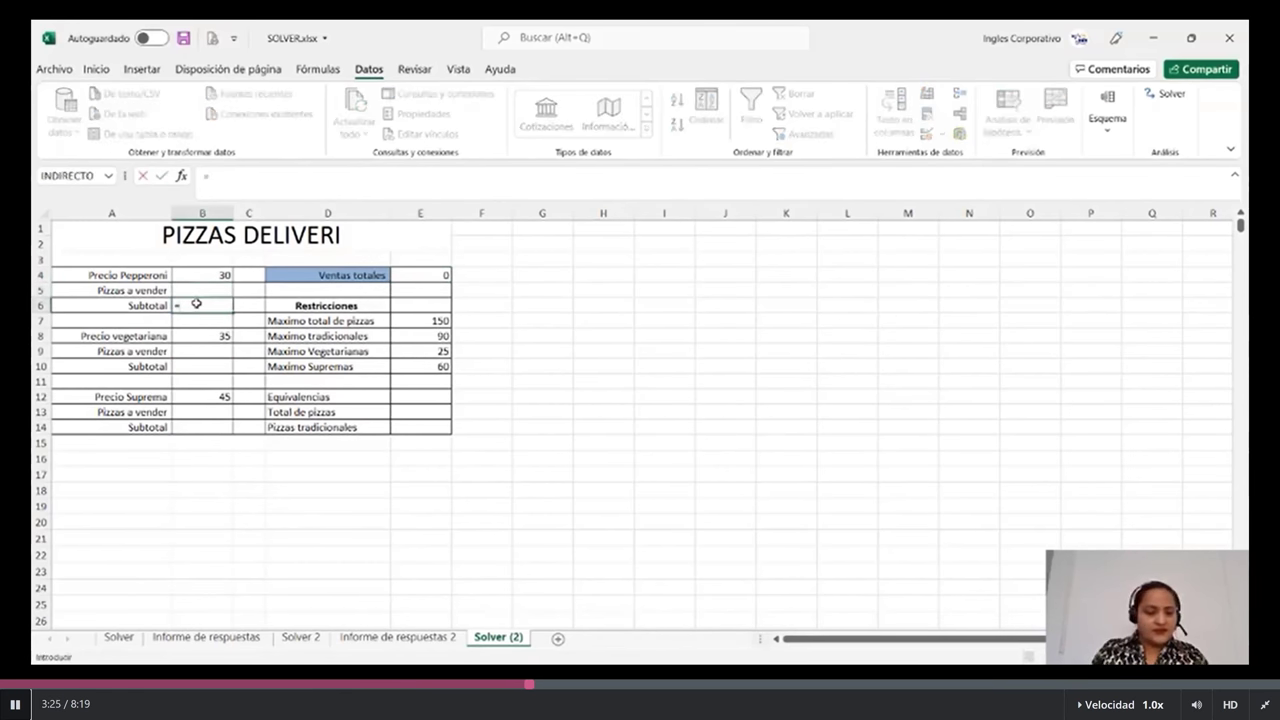
{"action": "left_click", "coordinate": [207, 275]}
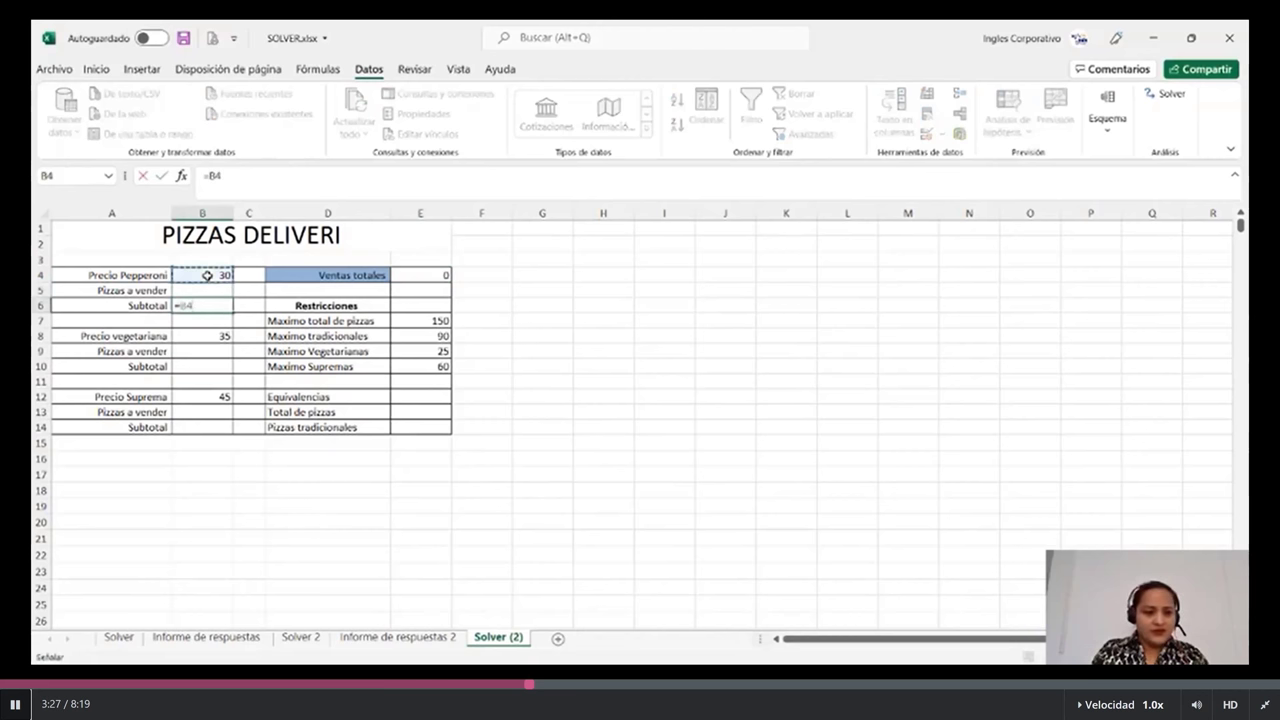
{"action": "type", "text": "*"}
{"action": "left_click", "coordinate": [203, 288]}
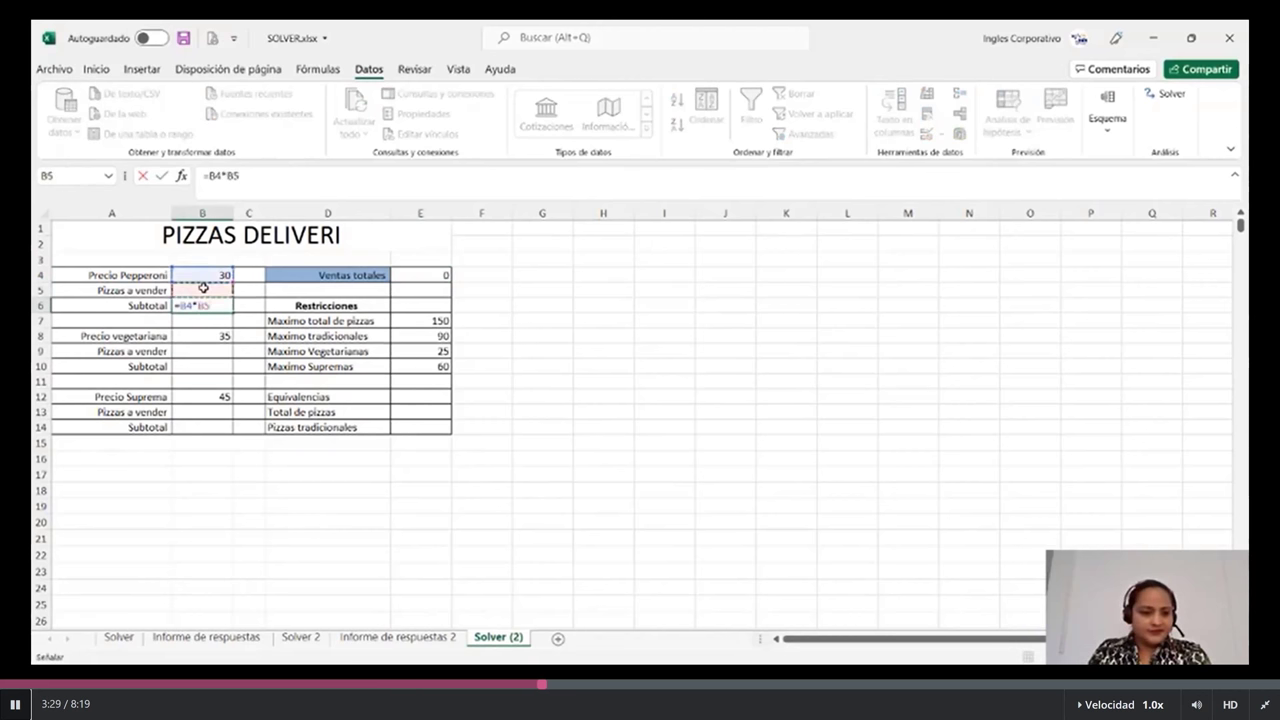
{"action": "key", "text": "Return"}
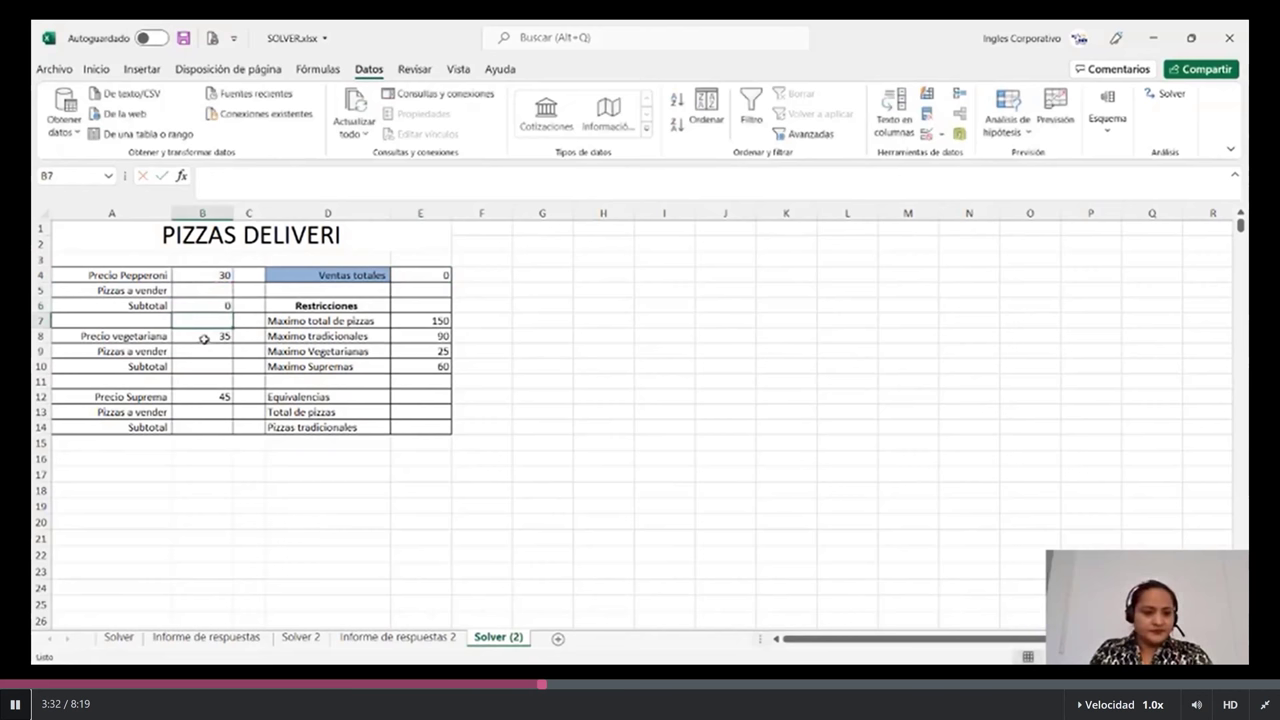
Step: Enter the formula =B8*B9 in B10 to calculate the vegetarian pizza subtotal
{"action": "left_click", "coordinate": [201, 362]}
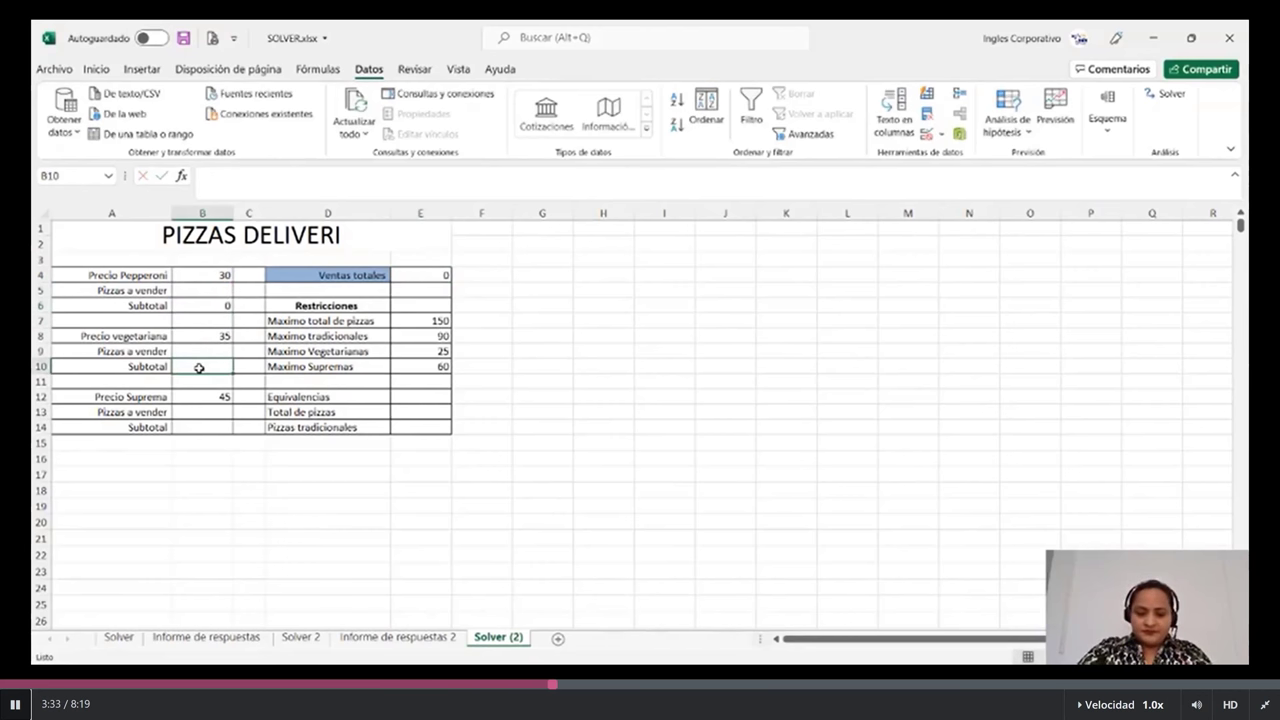
{"action": "type", "text": "="}
{"action": "left_click", "coordinate": [204, 337]}
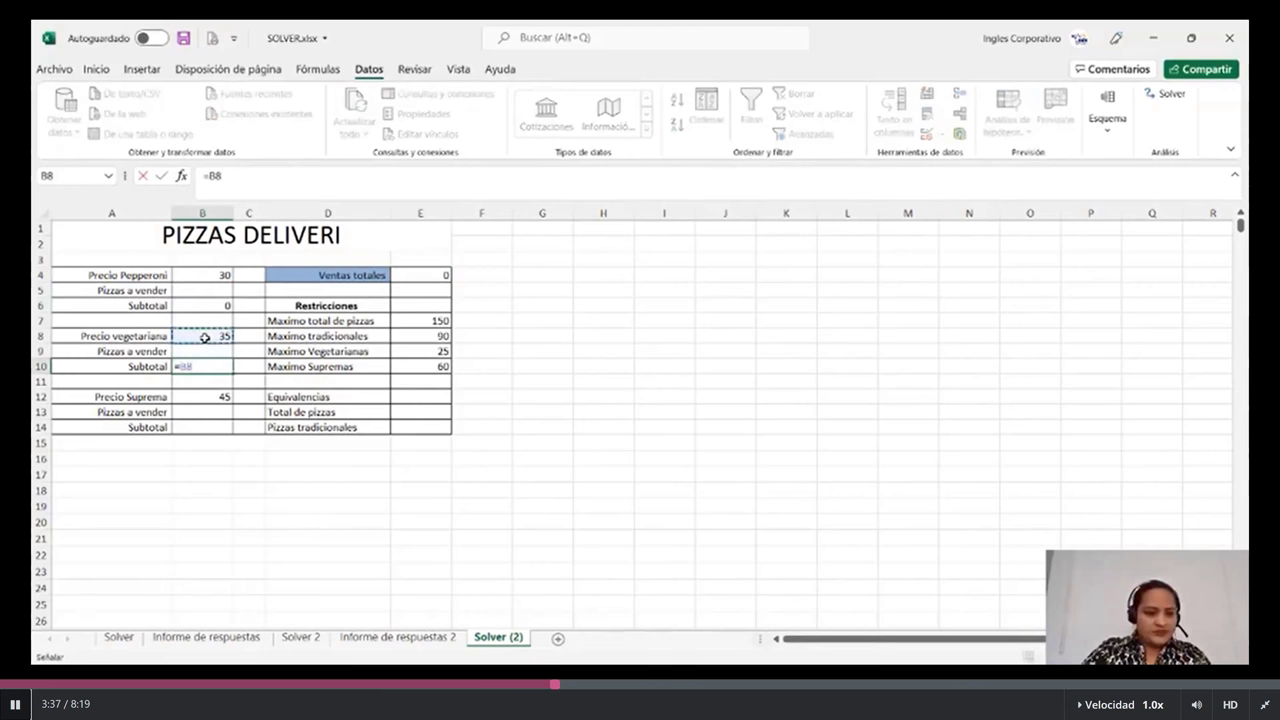
{"action": "type", "text": "*"}
{"action": "left_click", "coordinate": [200, 350]}
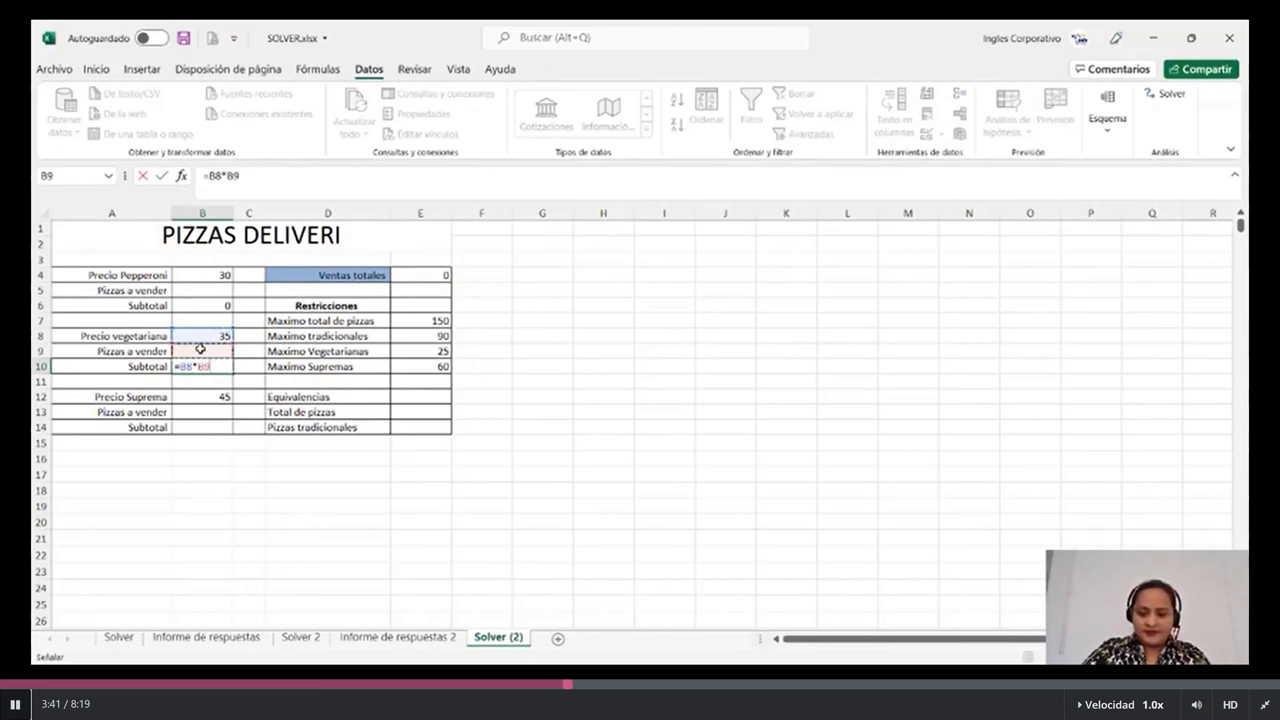
{"action": "key", "text": "Return"}
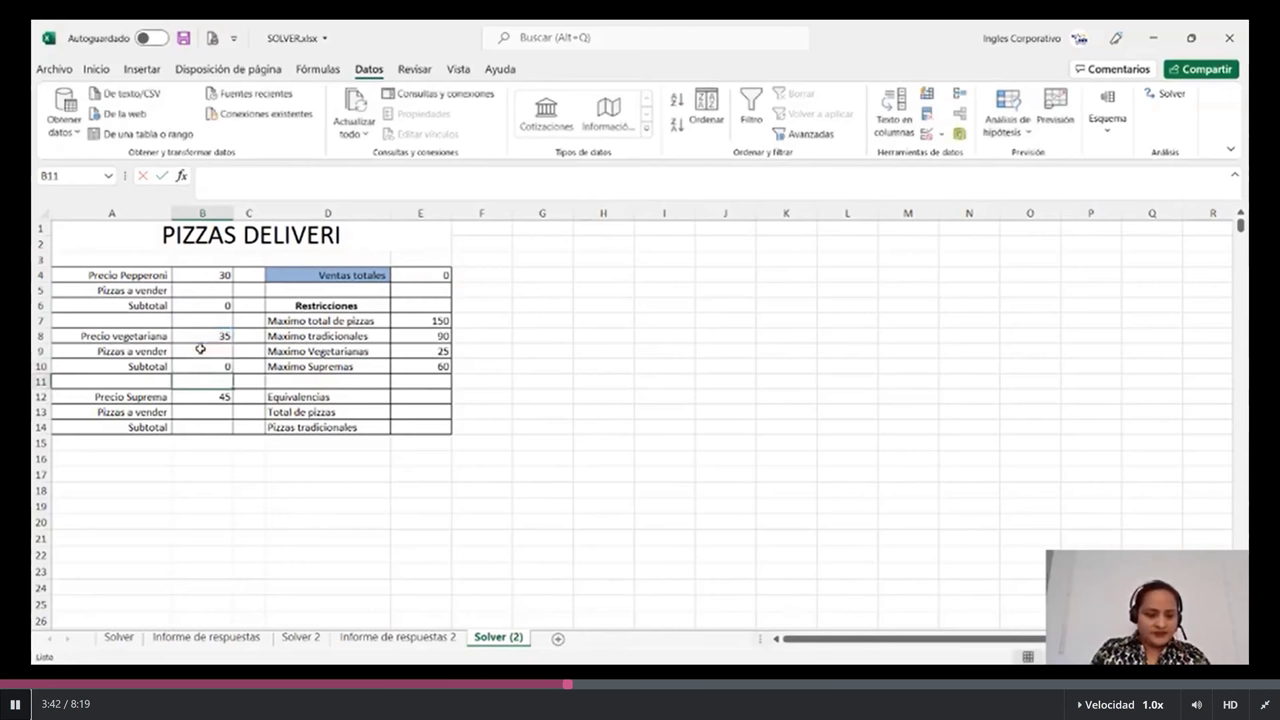
Step: Enter the formula =B12*B13 in B14 to calculate the Suprema pizza subtotal
{"action": "left_click", "coordinate": [198, 428]}
{"action": "type", "text": "="}
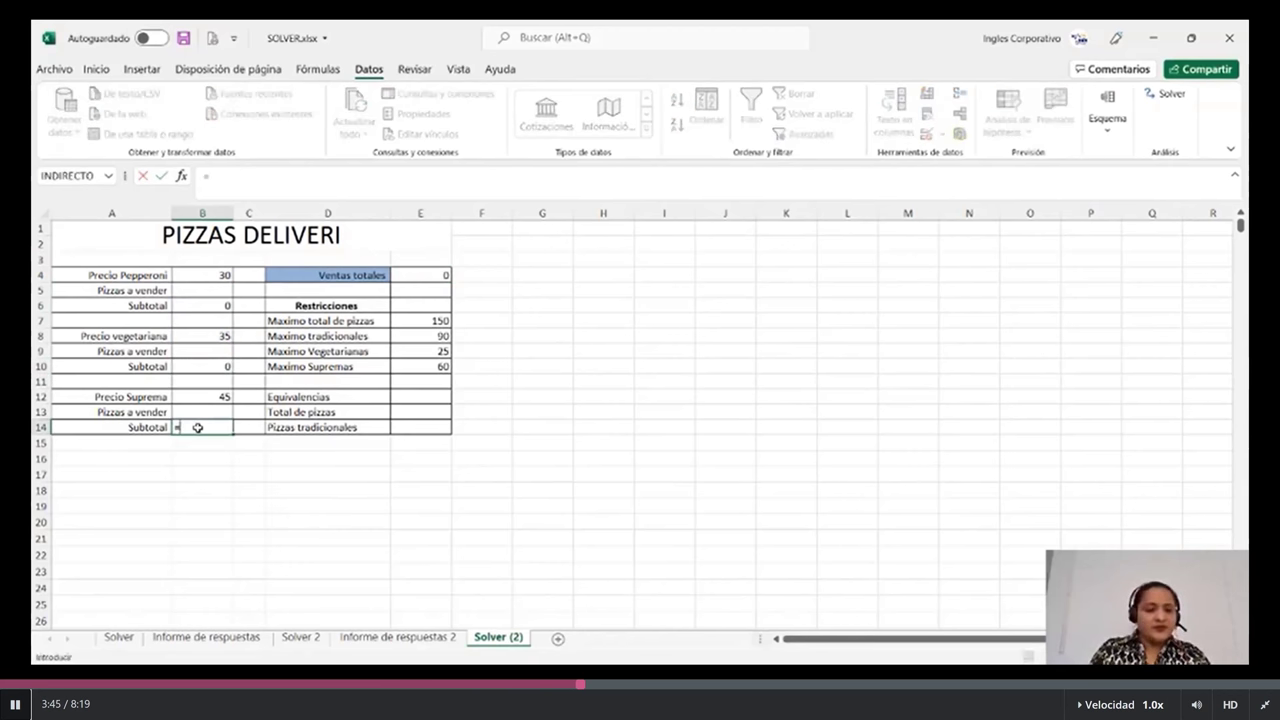
{"action": "left_click", "coordinate": [216, 397]}
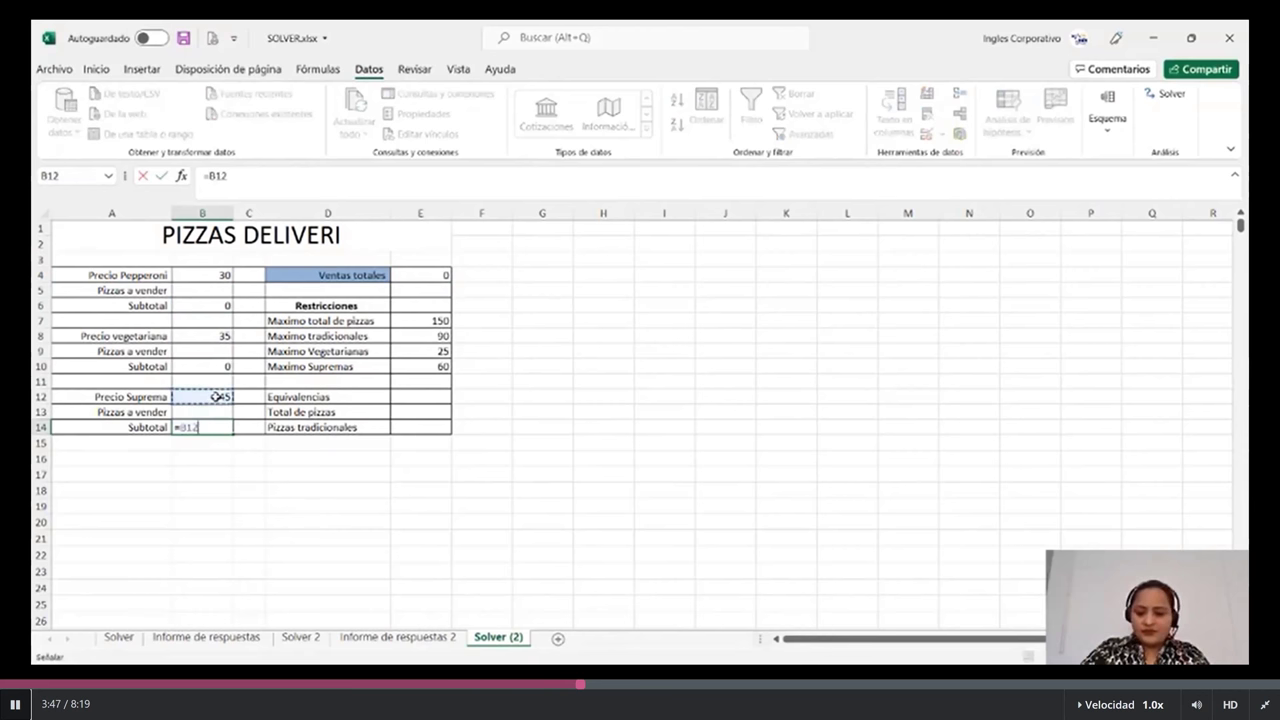
{"action": "type", "text": "*"}
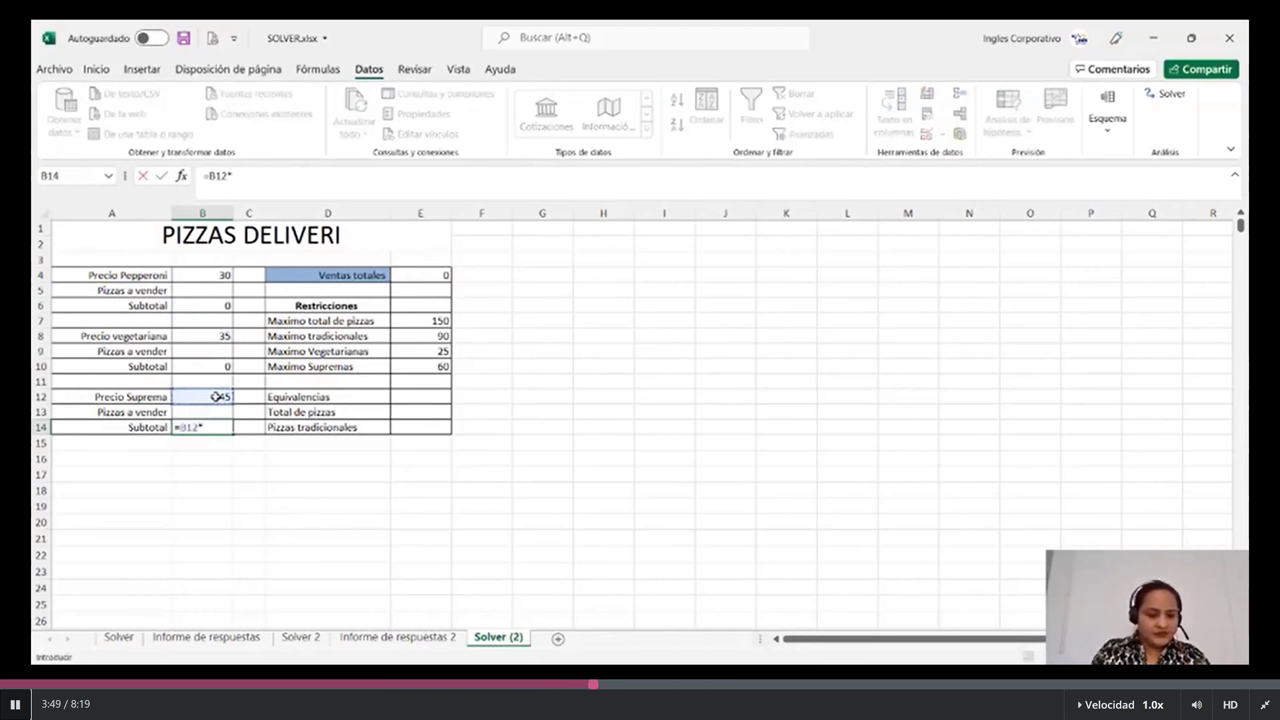
{"action": "left_click", "coordinate": [212, 407]}
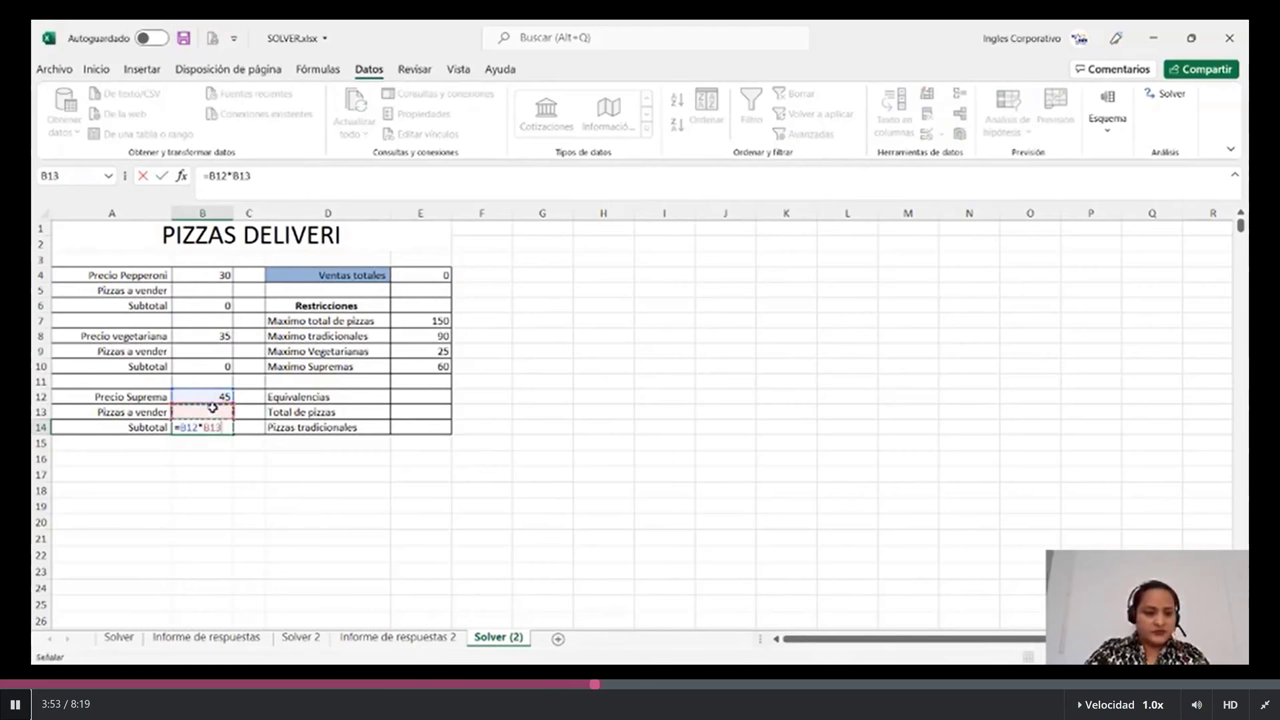
{"action": "key", "text": "Return"}
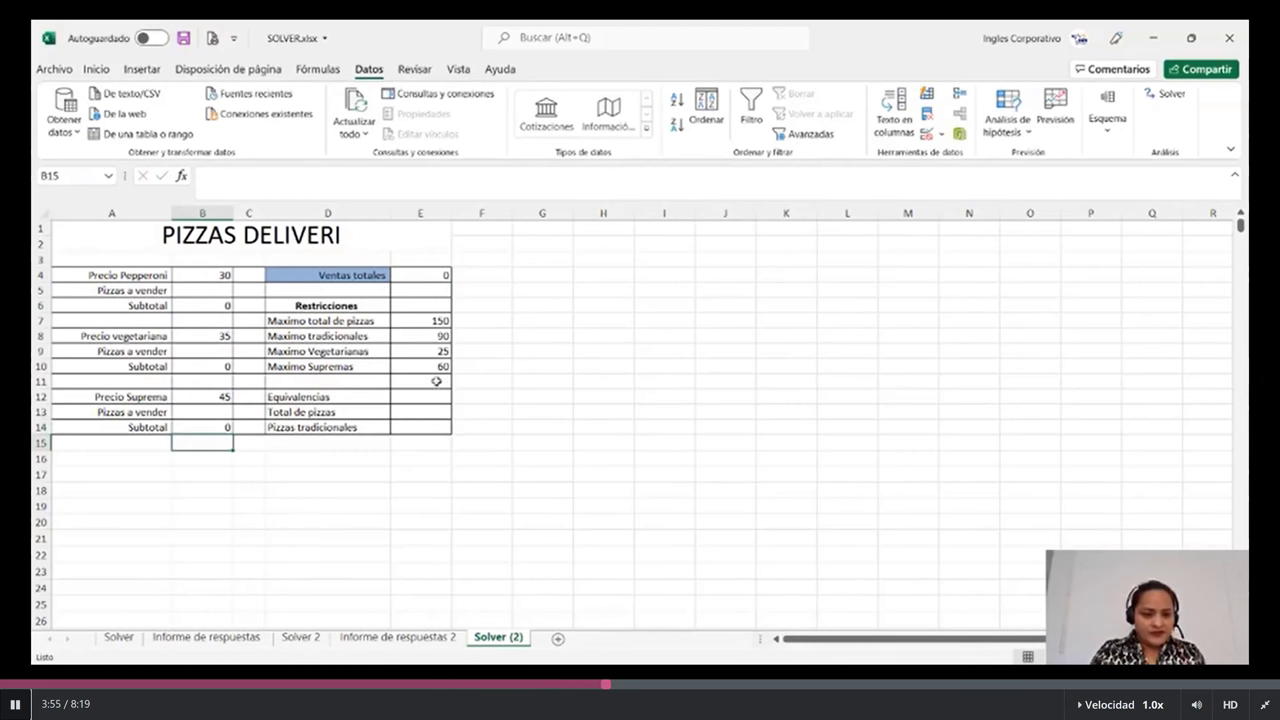
Step: Enter the formula =B5+B9+B13 in E13 to calculate Total de pizzas from the three quantities to sell
{"action": "left_click", "coordinate": [398, 410]}
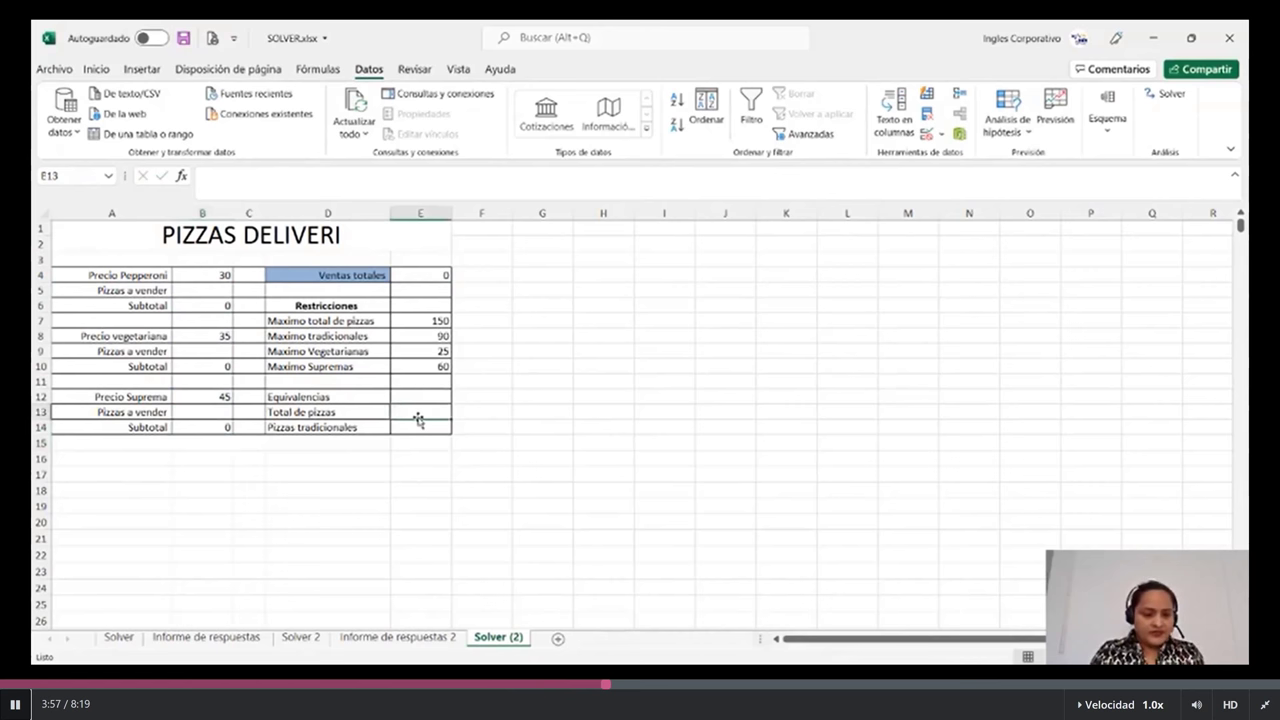
{"action": "type", "text": "="}
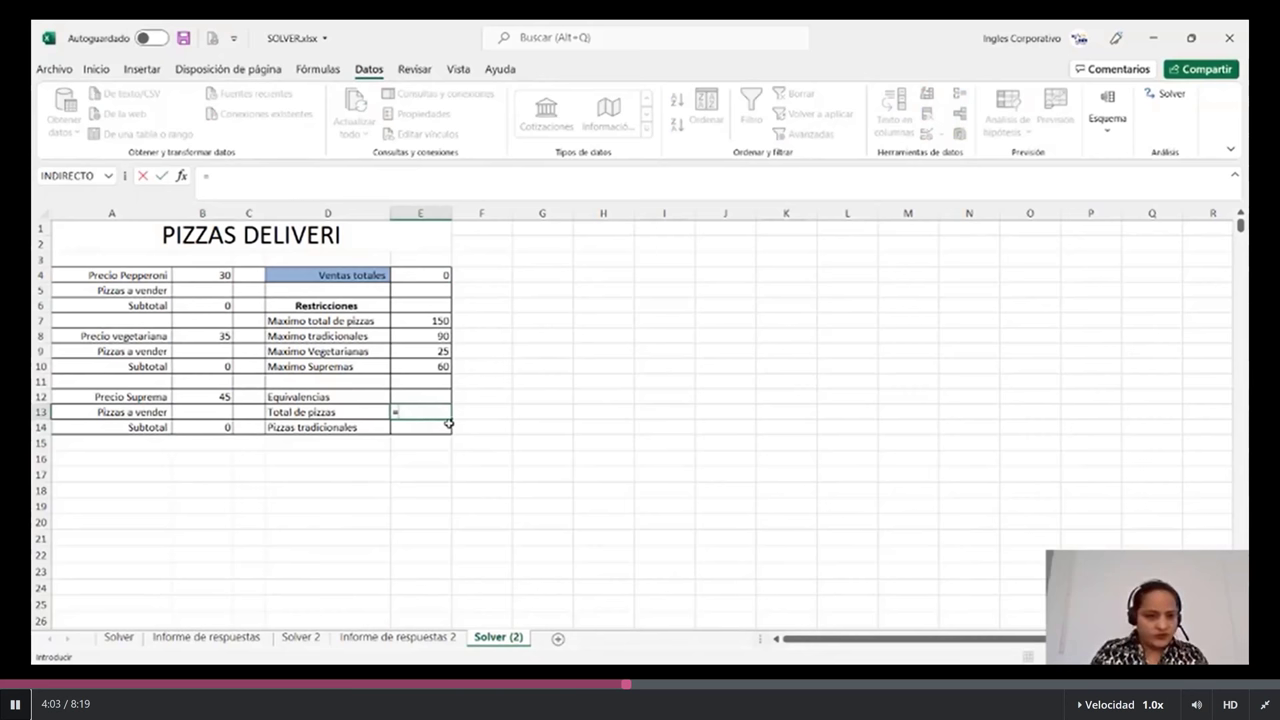
{"action": "left_click", "coordinate": [209, 290]}
{"action": "type", "text": "+"}
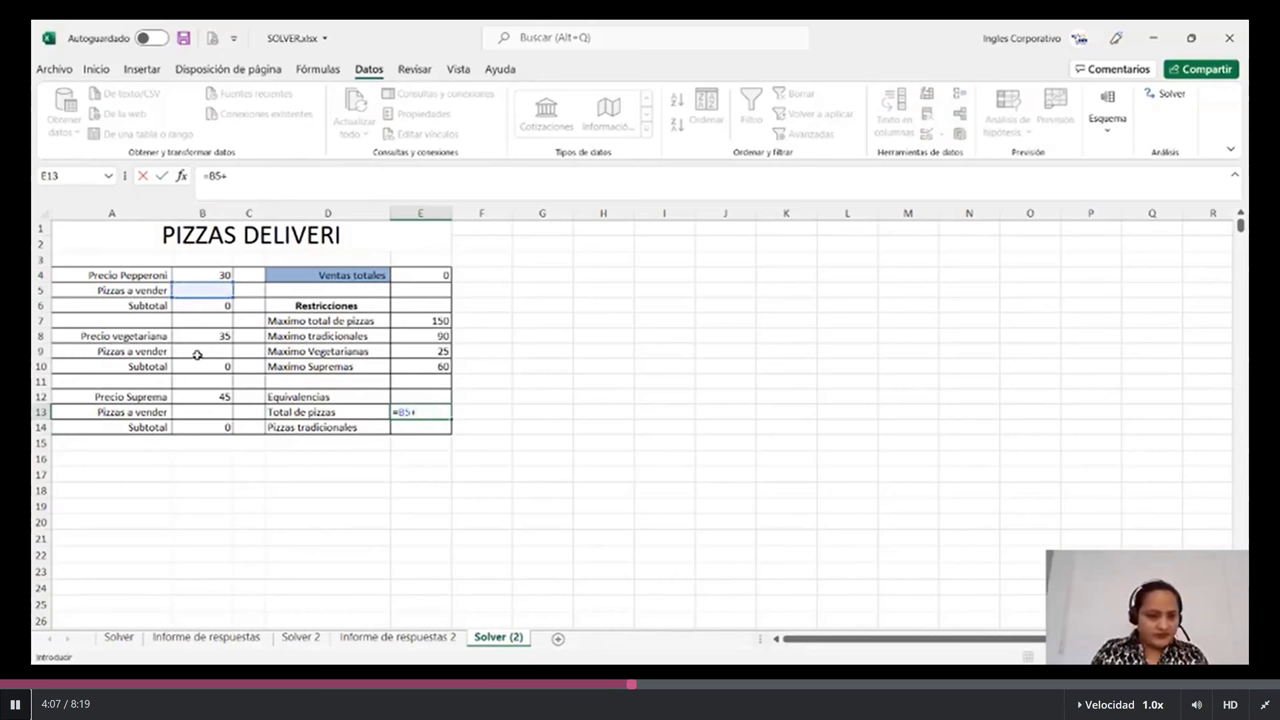
{"action": "left_click", "coordinate": [198, 352]}
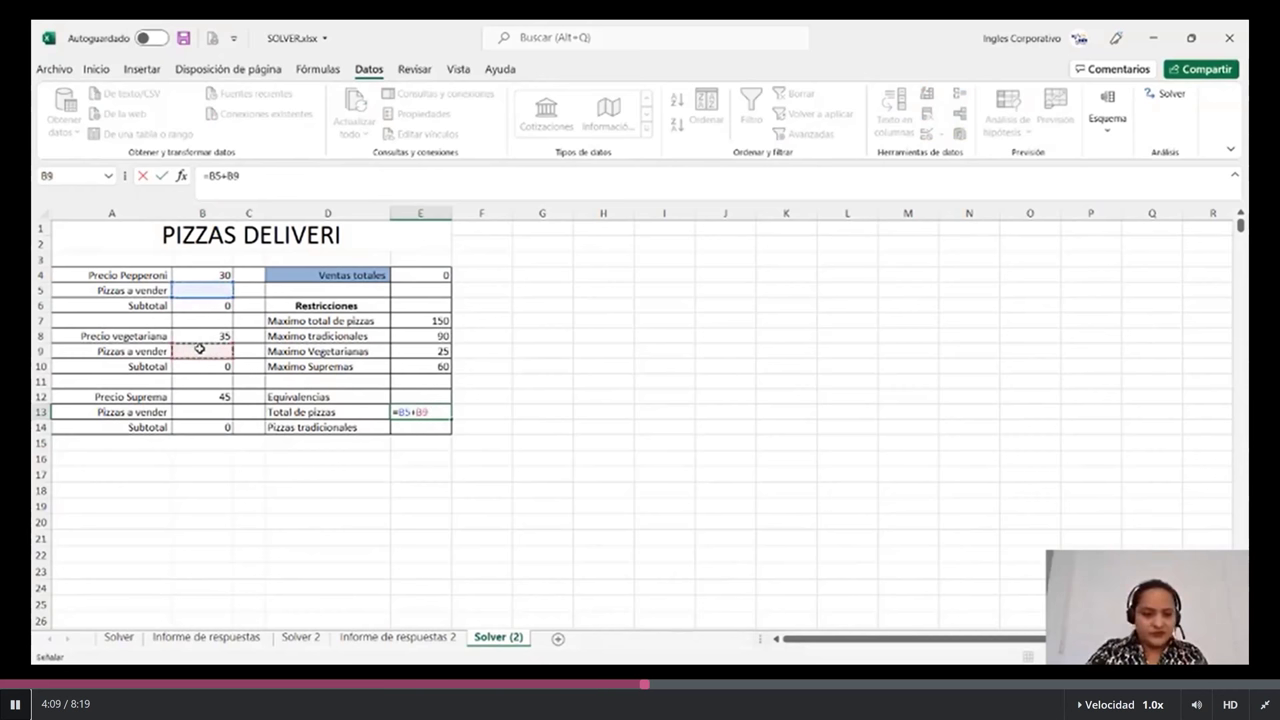
{"action": "type", "text": "+"}
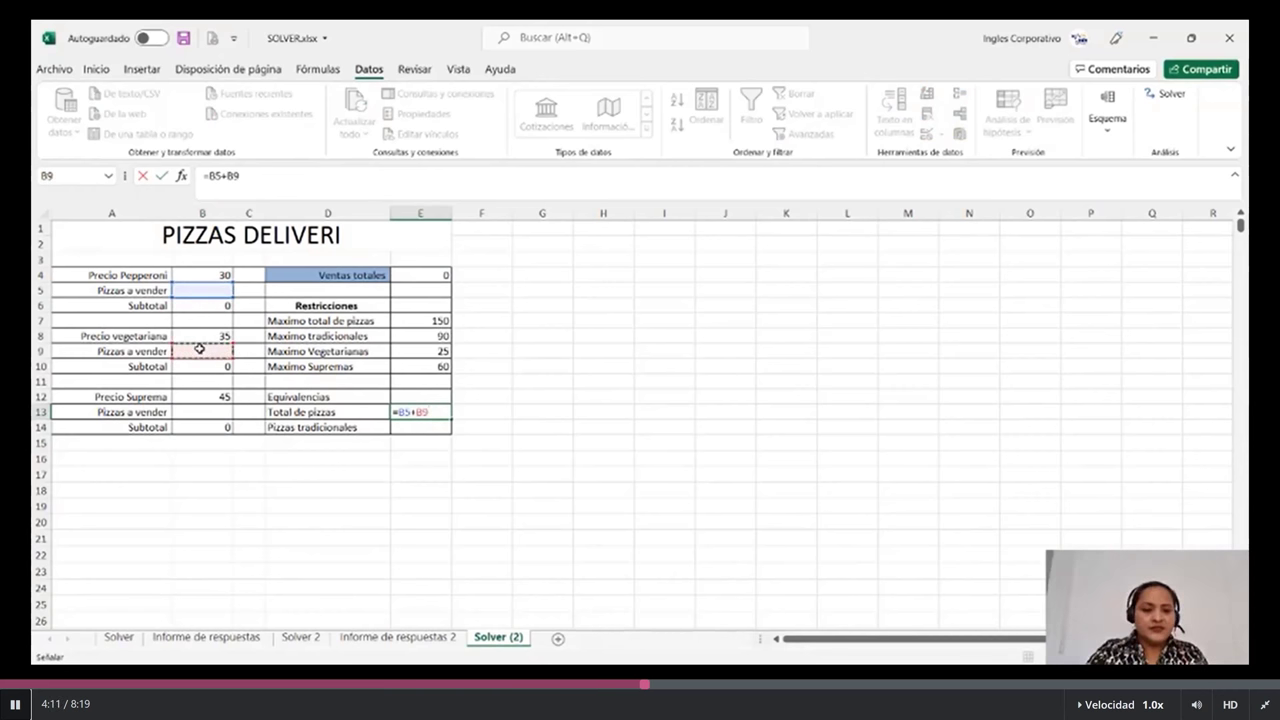
{"action": "left_click", "coordinate": [208, 412]}
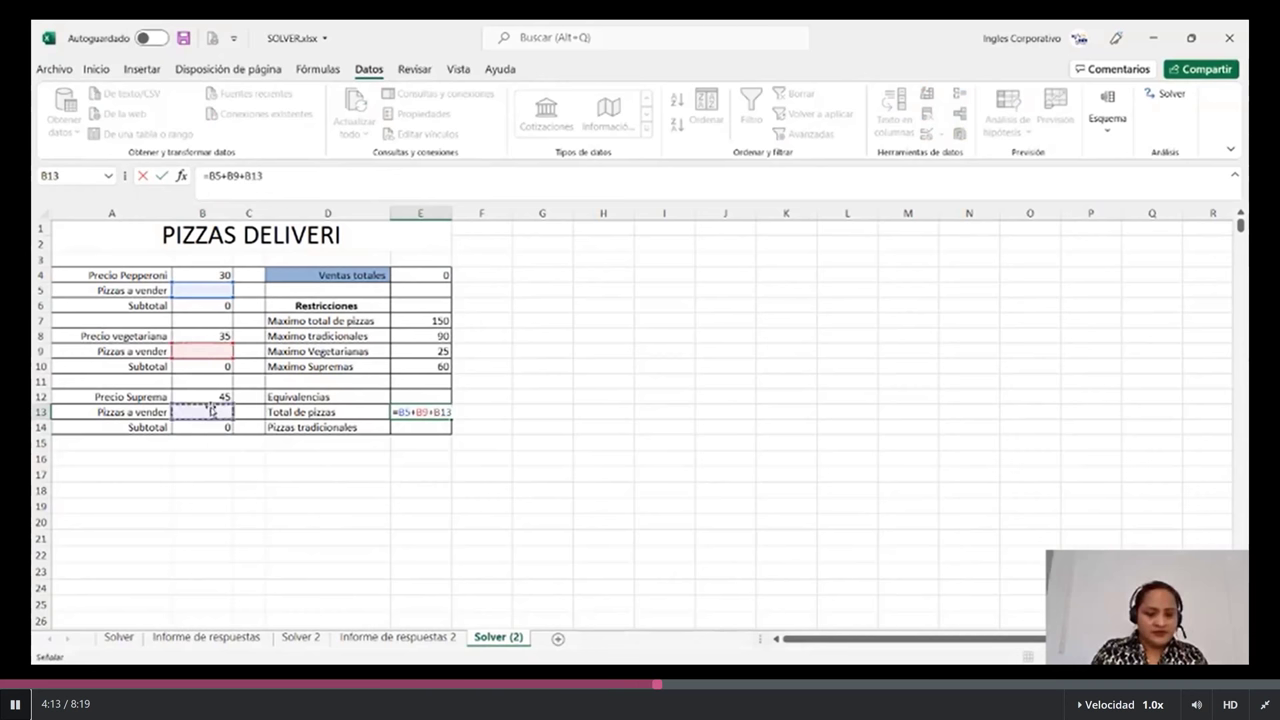
{"action": "key", "text": "Return"}
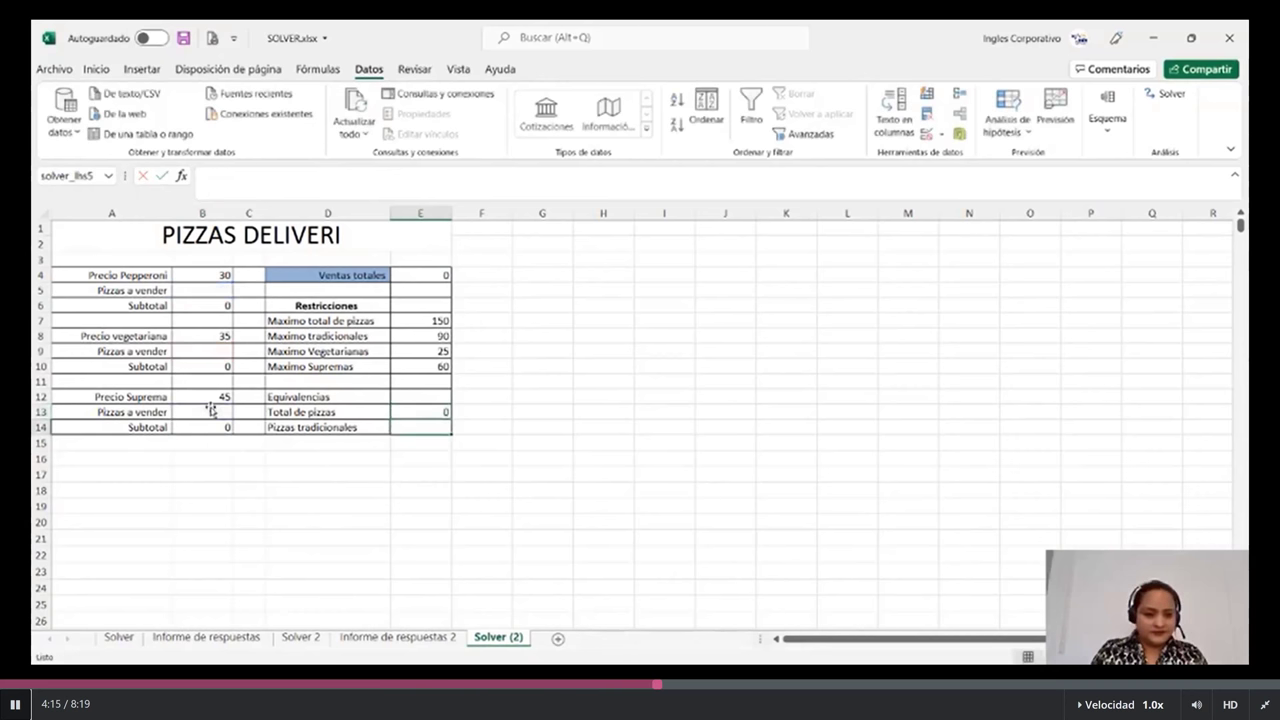
Step: Enter the formula =B5+B9 in E14 to add the Pepperoni and vegetarian quantities as Pizzas tradicionales
{"action": "left_click", "coordinate": [419, 425]}
{"action": "left_click", "coordinate": [419, 425]}
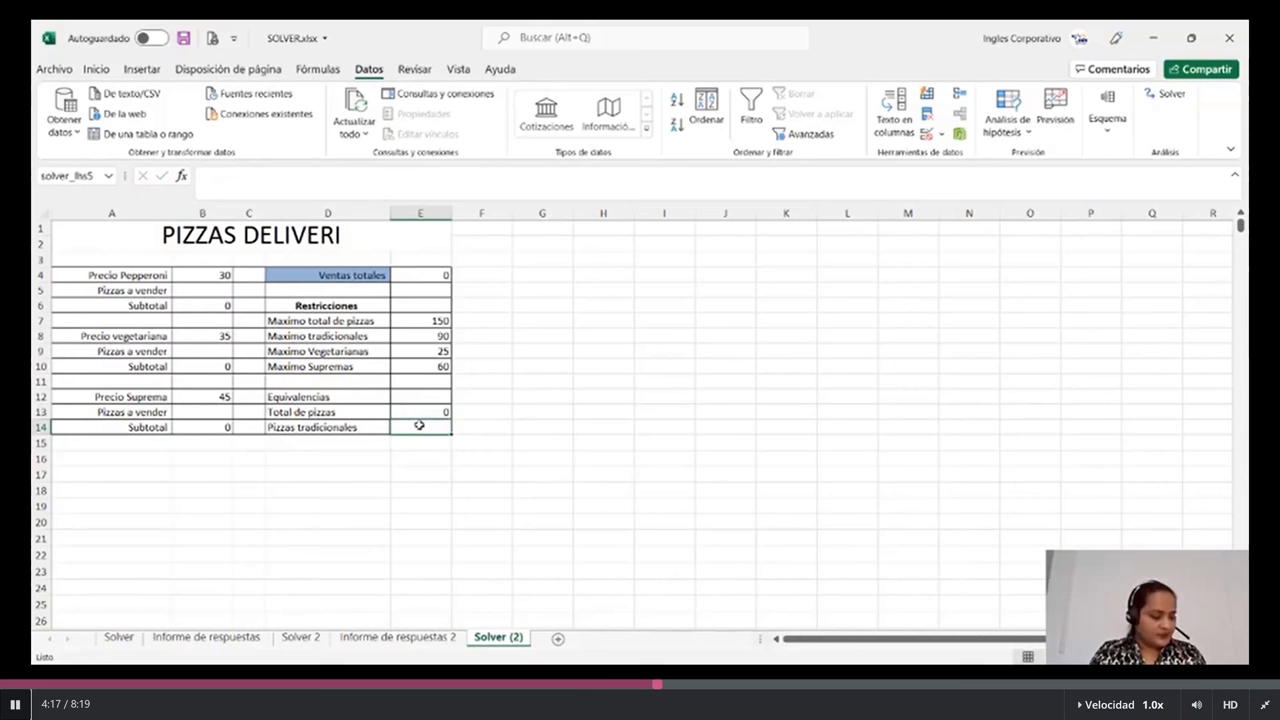
{"action": "type", "text": "="}
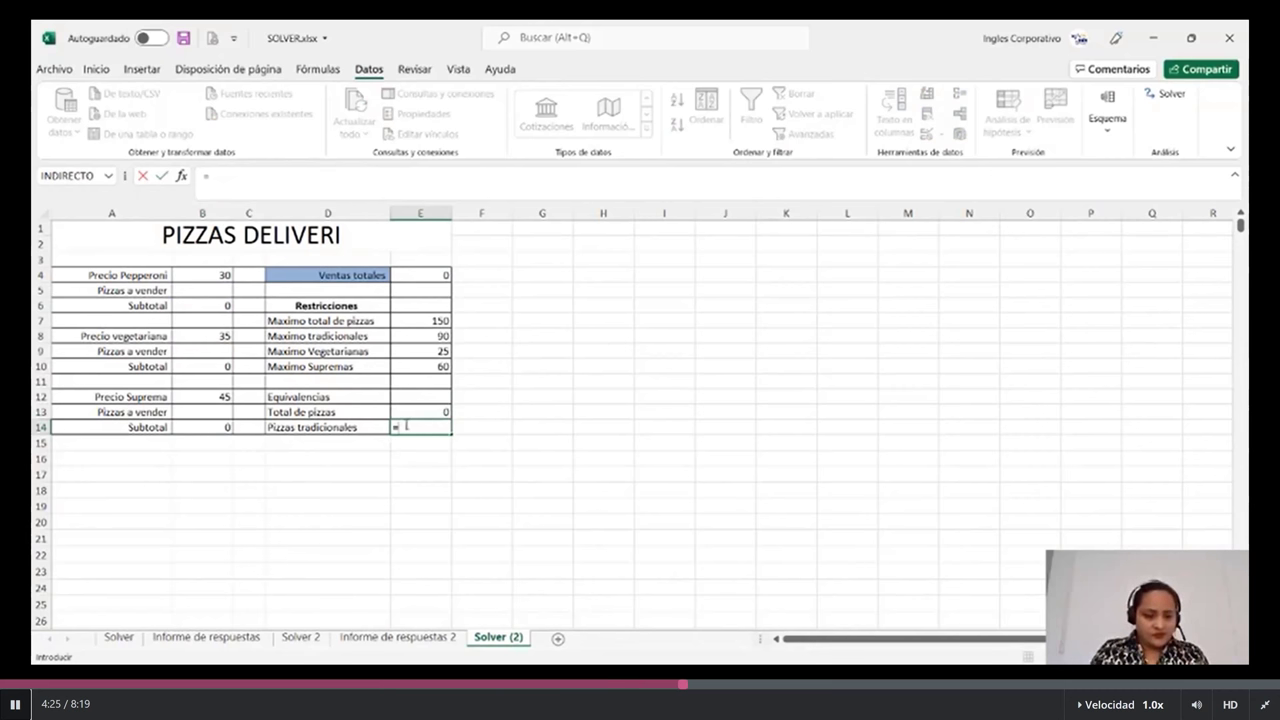
{"action": "left_click", "coordinate": [210, 291]}
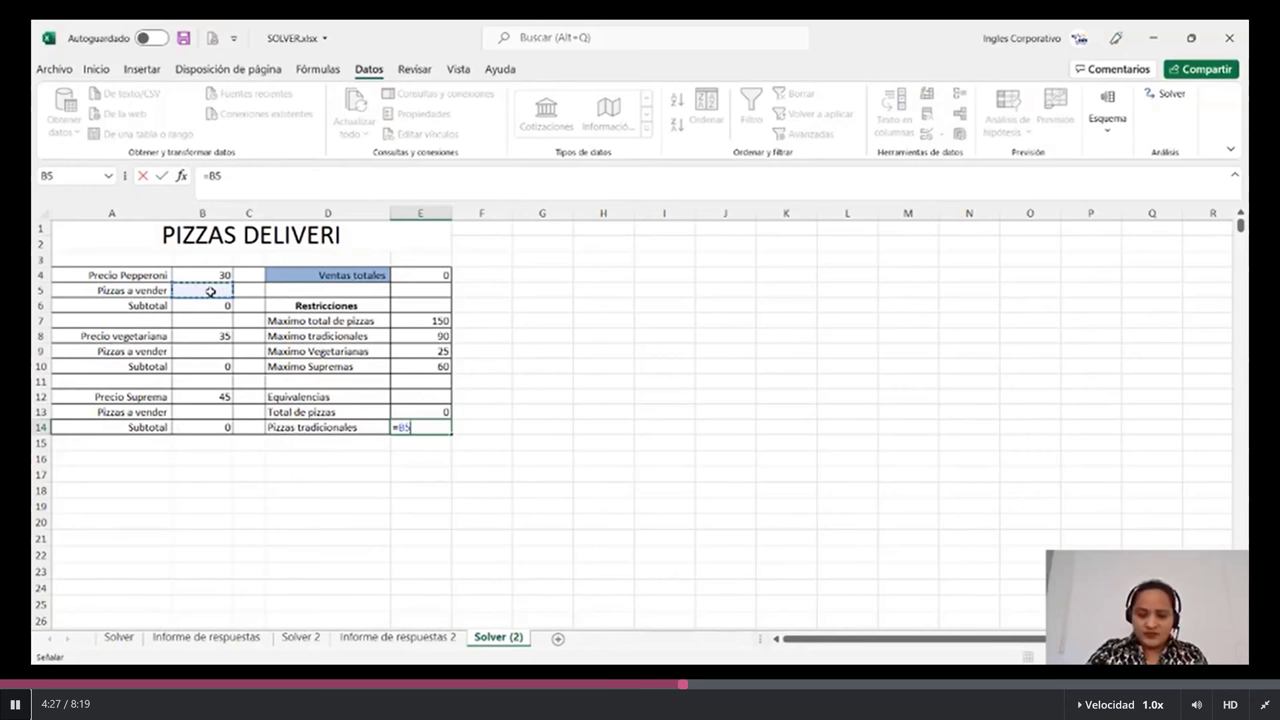
{"action": "type", "text": "+"}
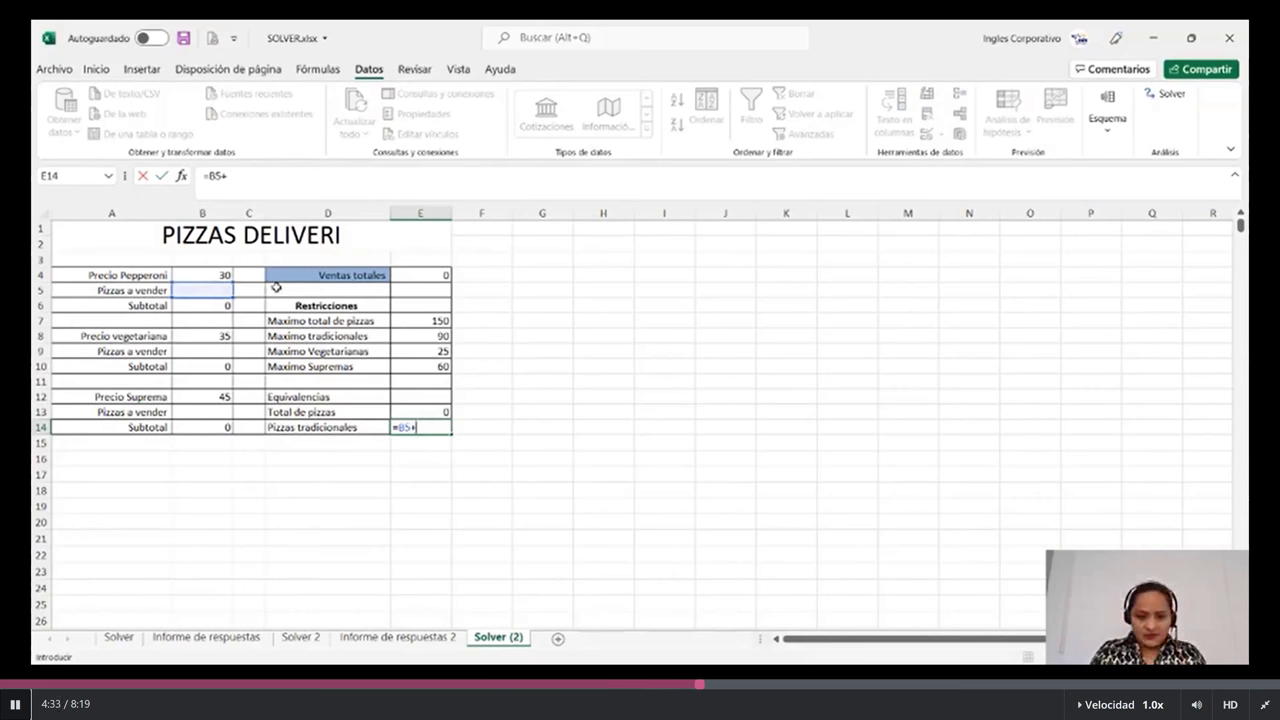
{"action": "left_click", "coordinate": [195, 350]}
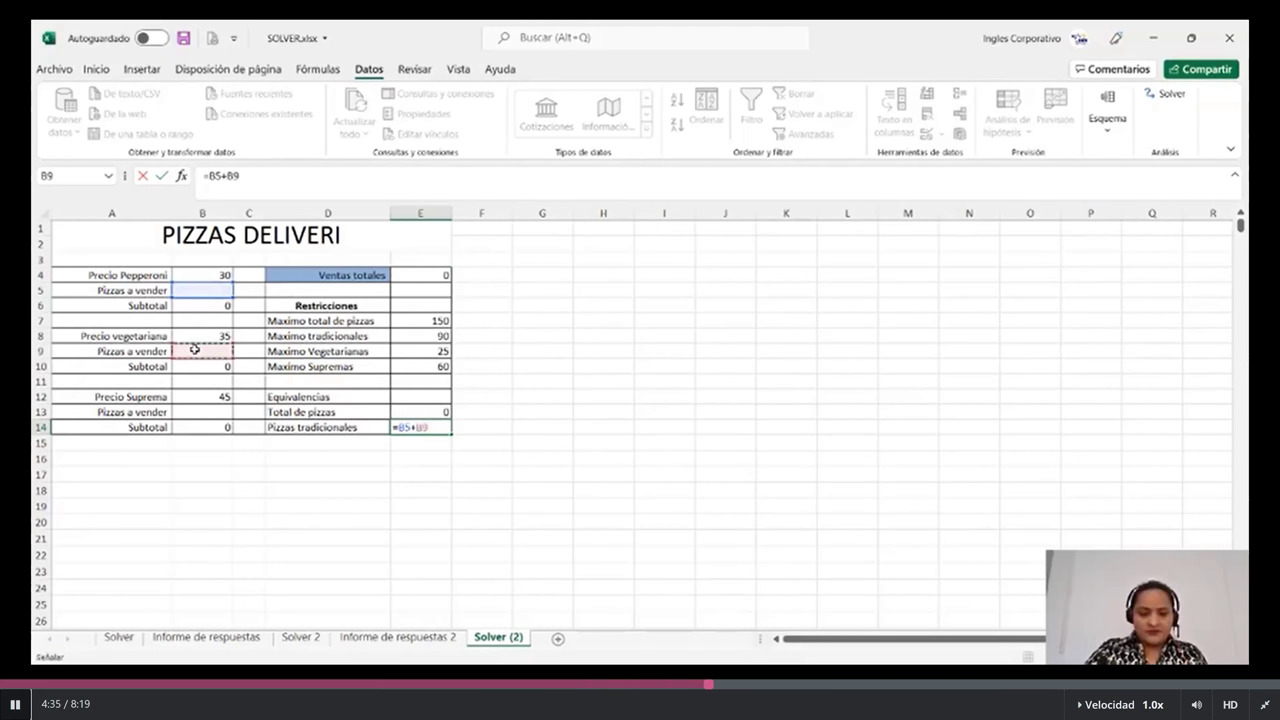
{"action": "key", "text": "Return"}
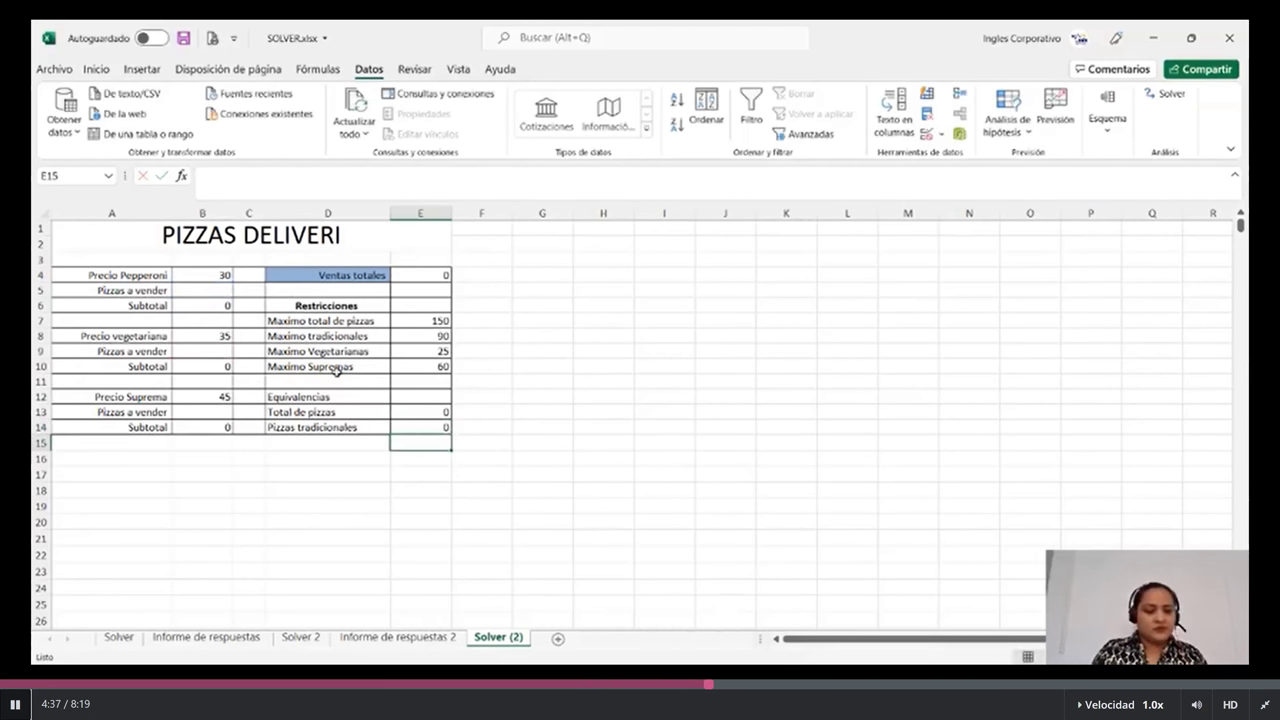
Step: Open the Solver parameters and set the Ventas totales cell E4 as the objective
{"action": "left_click", "coordinate": [430, 274]}
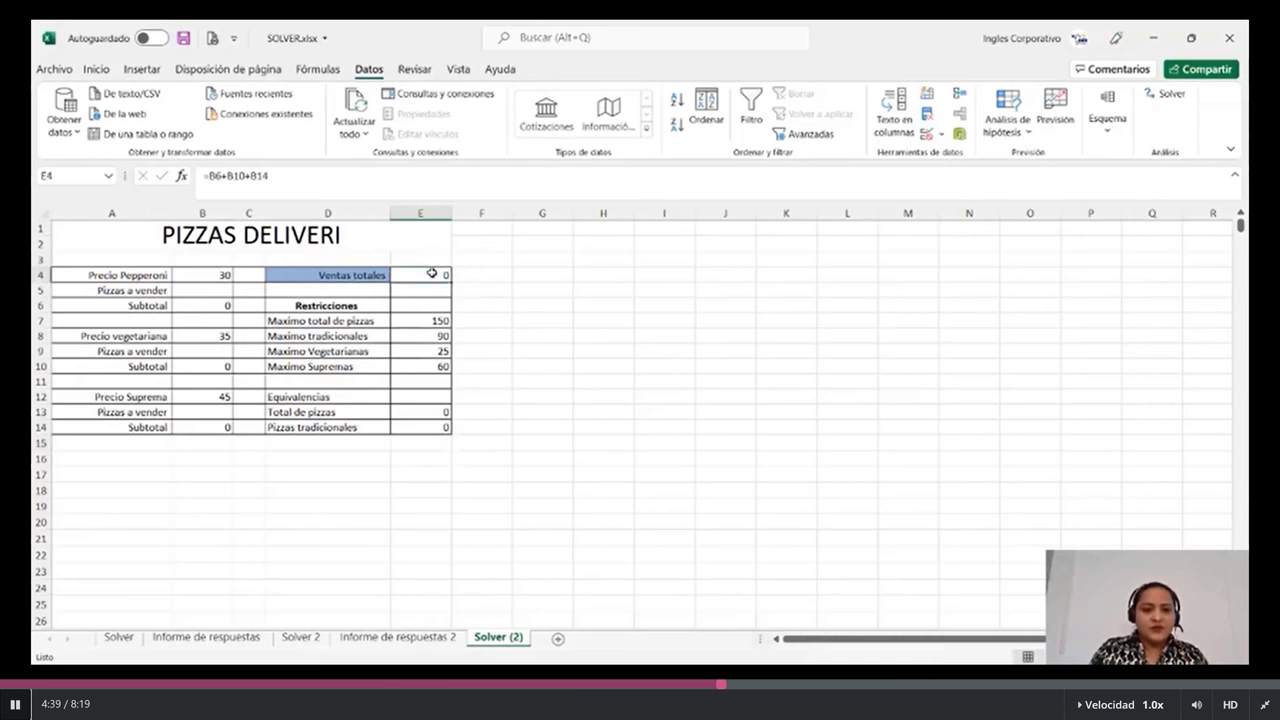
{"action": "left_click", "coordinate": [1170, 95]}
{"action": "left_click_drag", "start_coordinate": [794, 63], "coordinate": [924, 62]}
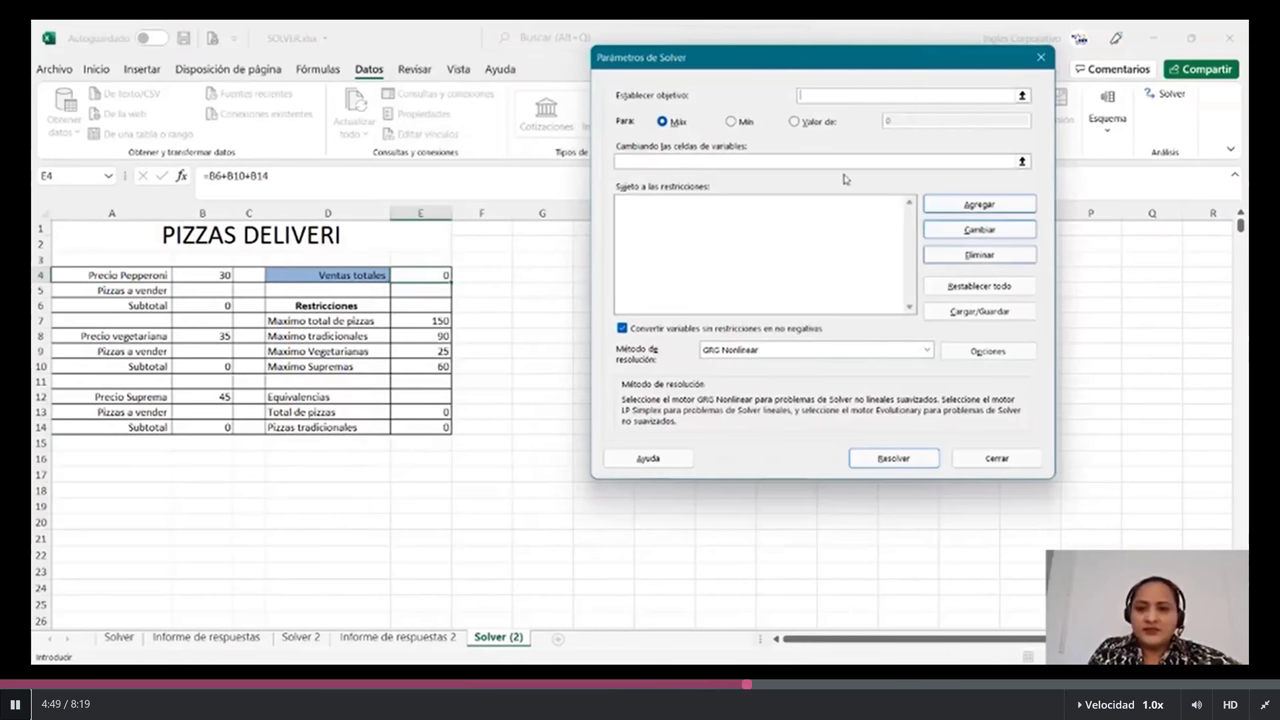
{"action": "left_click", "coordinate": [838, 97]}
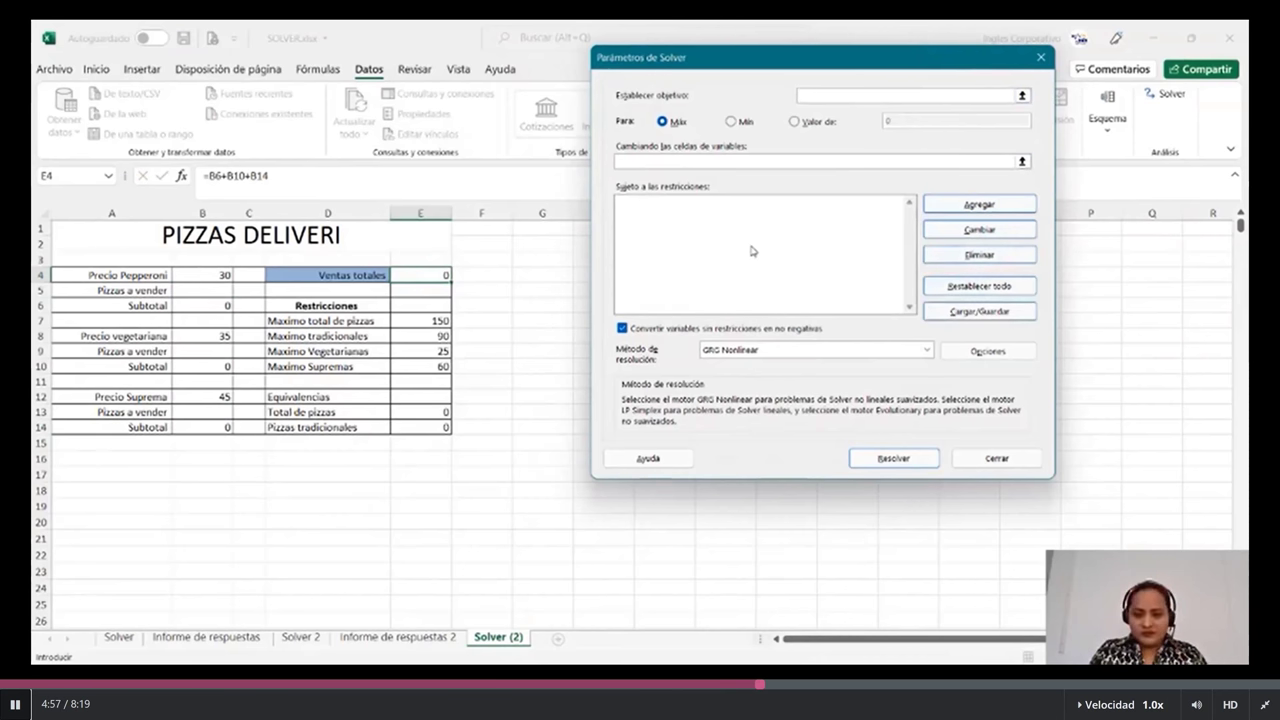
{"action": "left_click", "coordinate": [423, 275]}
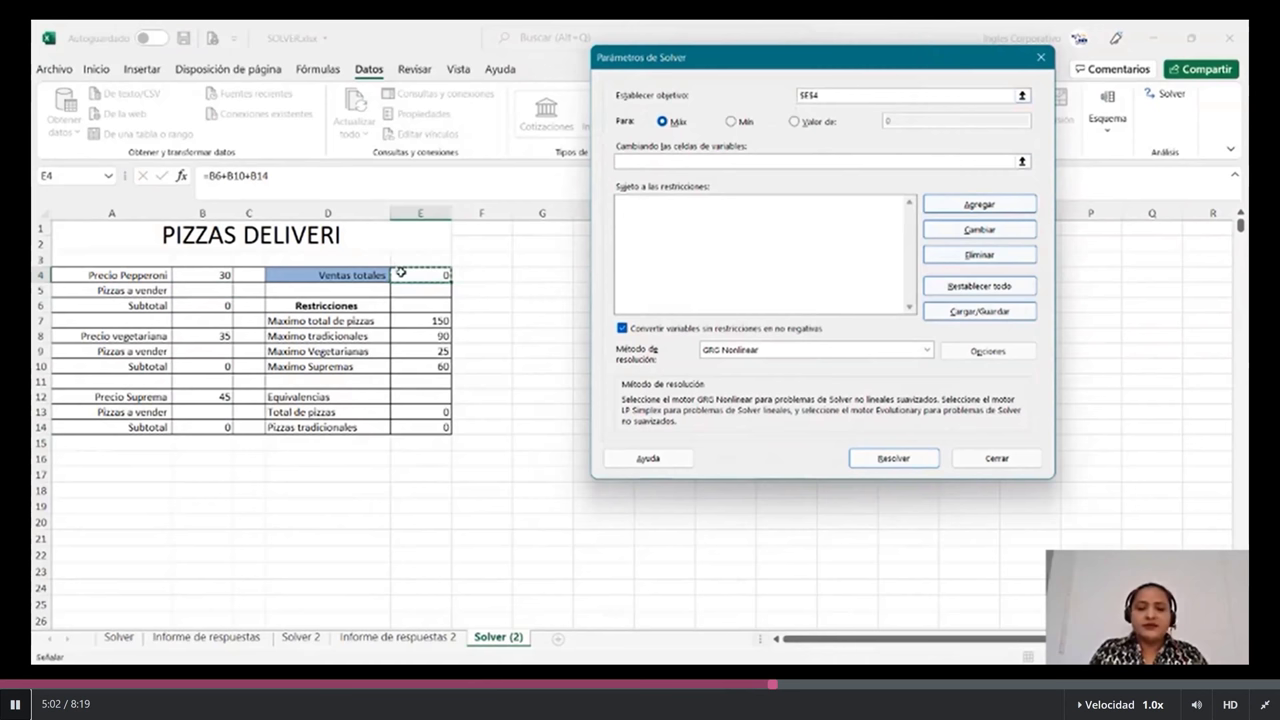
Step: Set the Solver variable cells to the three Pizzas a vender cells B5, B9 and B13
{"action": "left_click", "coordinate": [701, 160]}
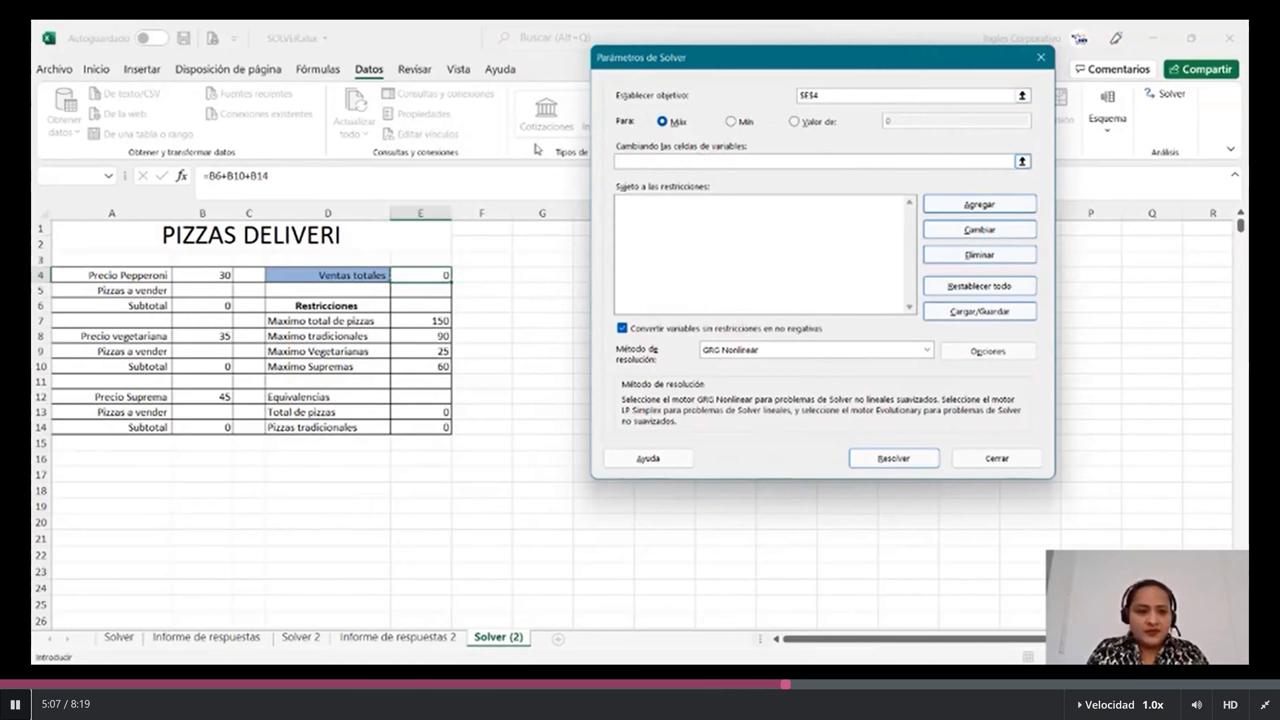
{"action": "left_click", "coordinate": [210, 292]}
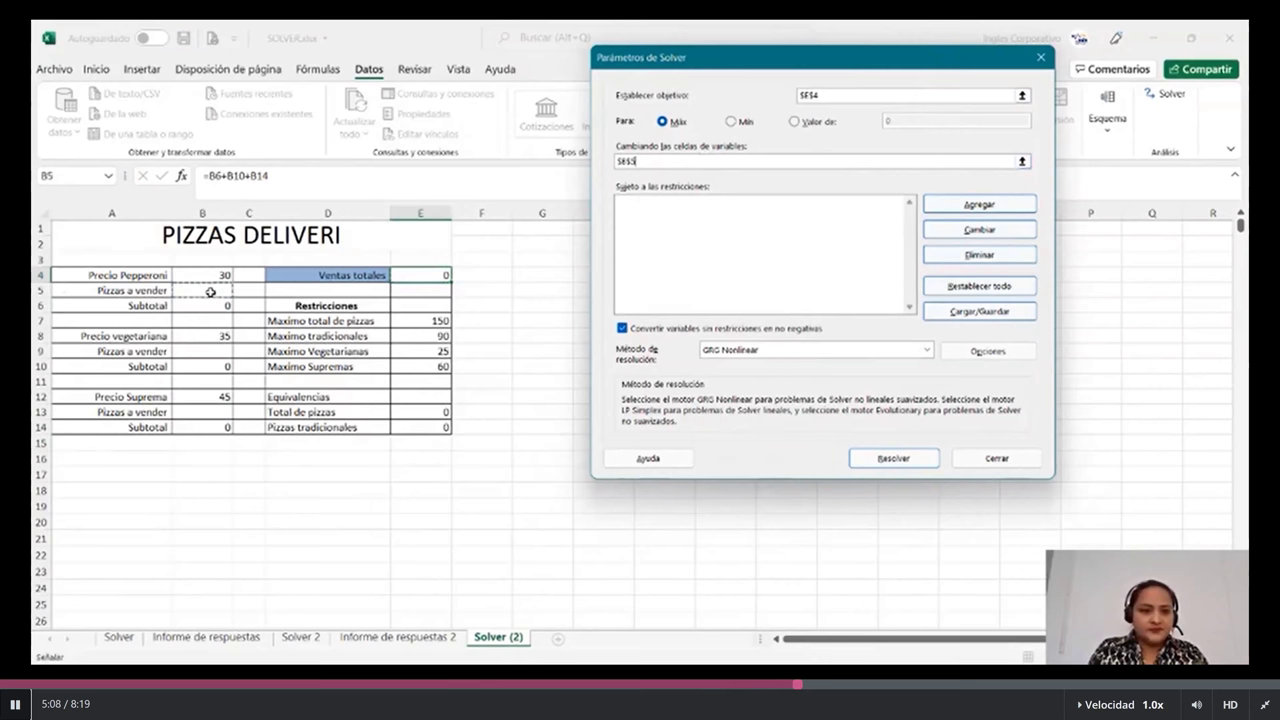
{"action": "left_click", "coordinate": [187, 350], "text": "ctrl"}
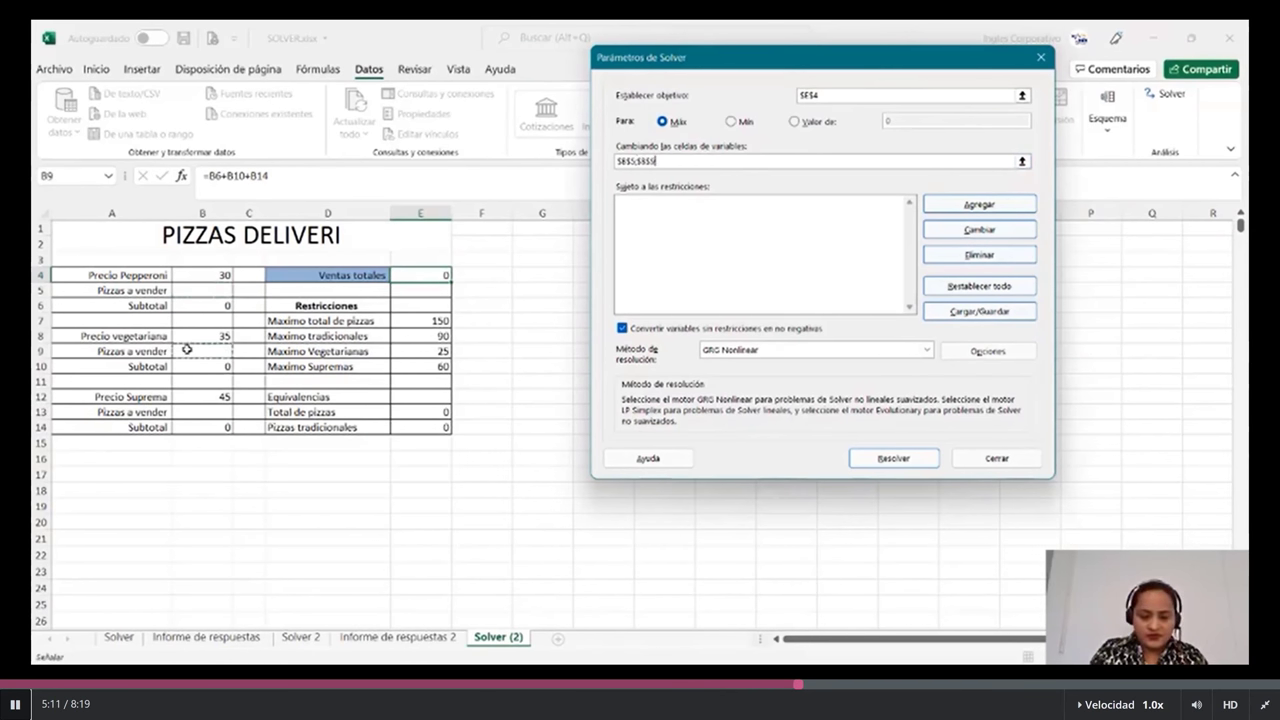
{"action": "type", "text": ";"}
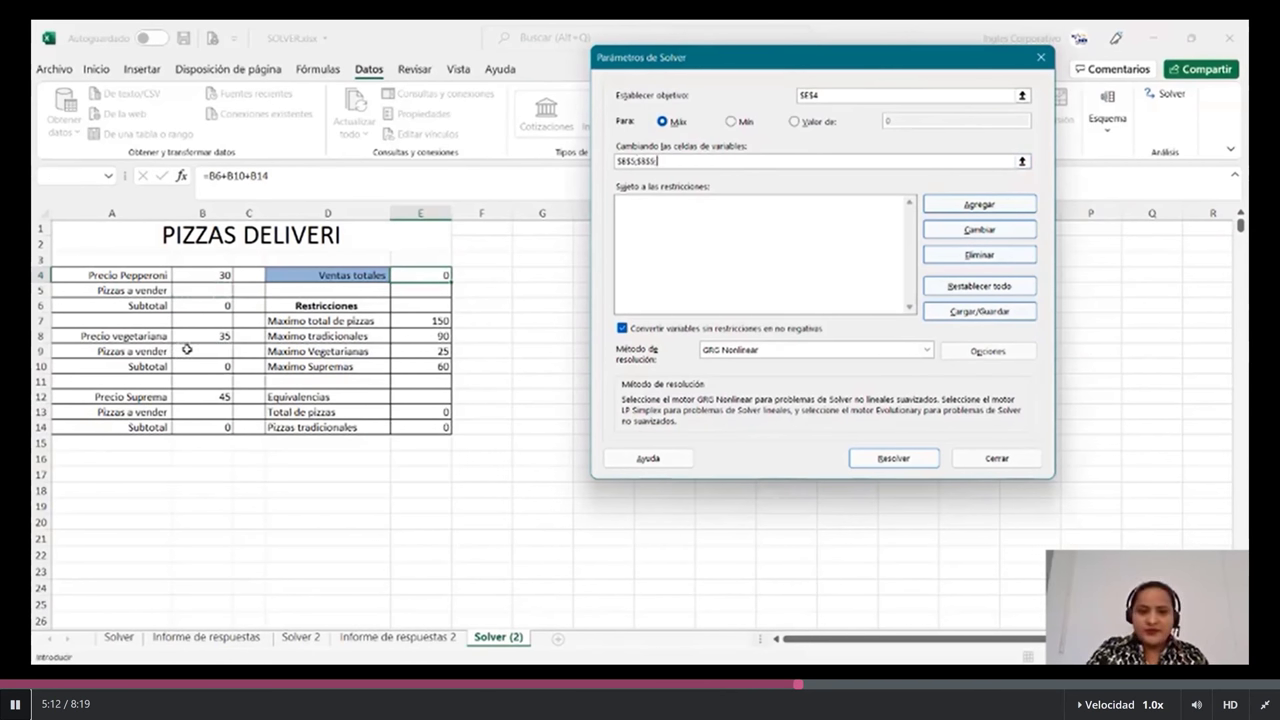
{"action": "left_click", "coordinate": [184, 410]}
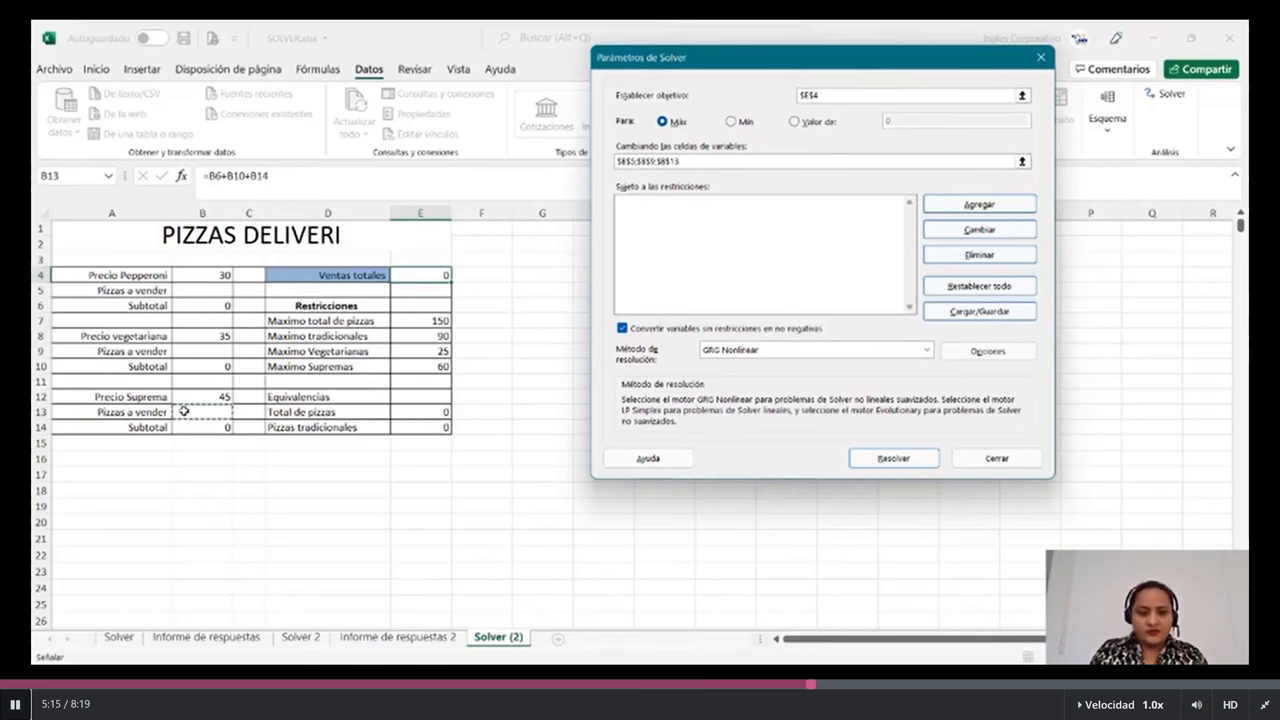
Step: Add a Solver restriction limiting the vegetarian Pizzas a vender cell B9 to <= Maximo Vegetarianas in E9
{"action": "left_click", "coordinate": [718, 232]}
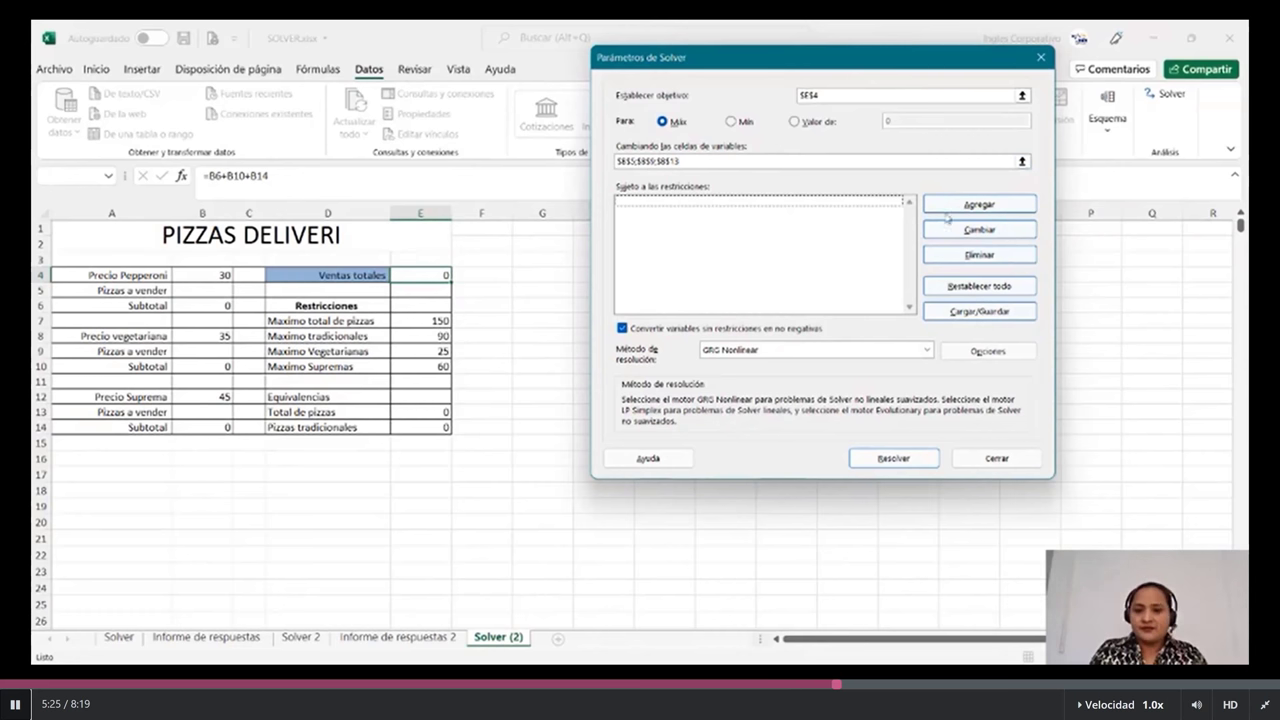
{"action": "left_click", "coordinate": [997, 212]}
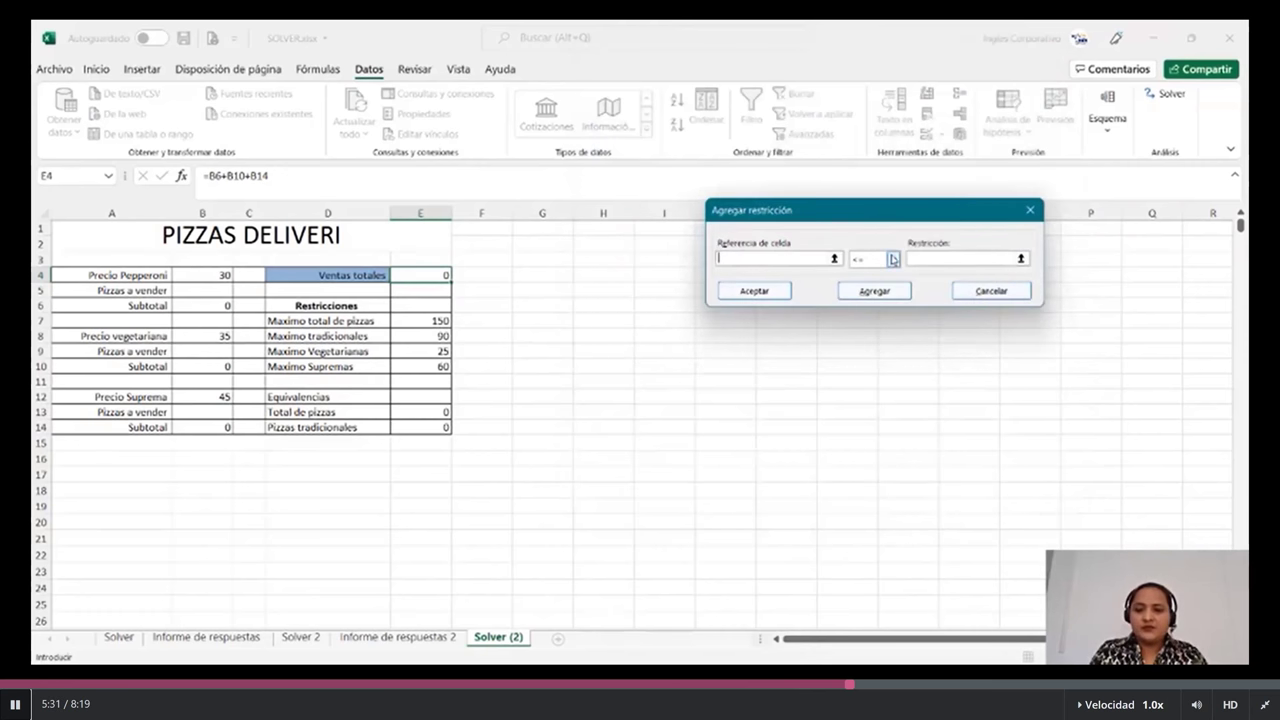
{"action": "left_click", "coordinate": [893, 259]}
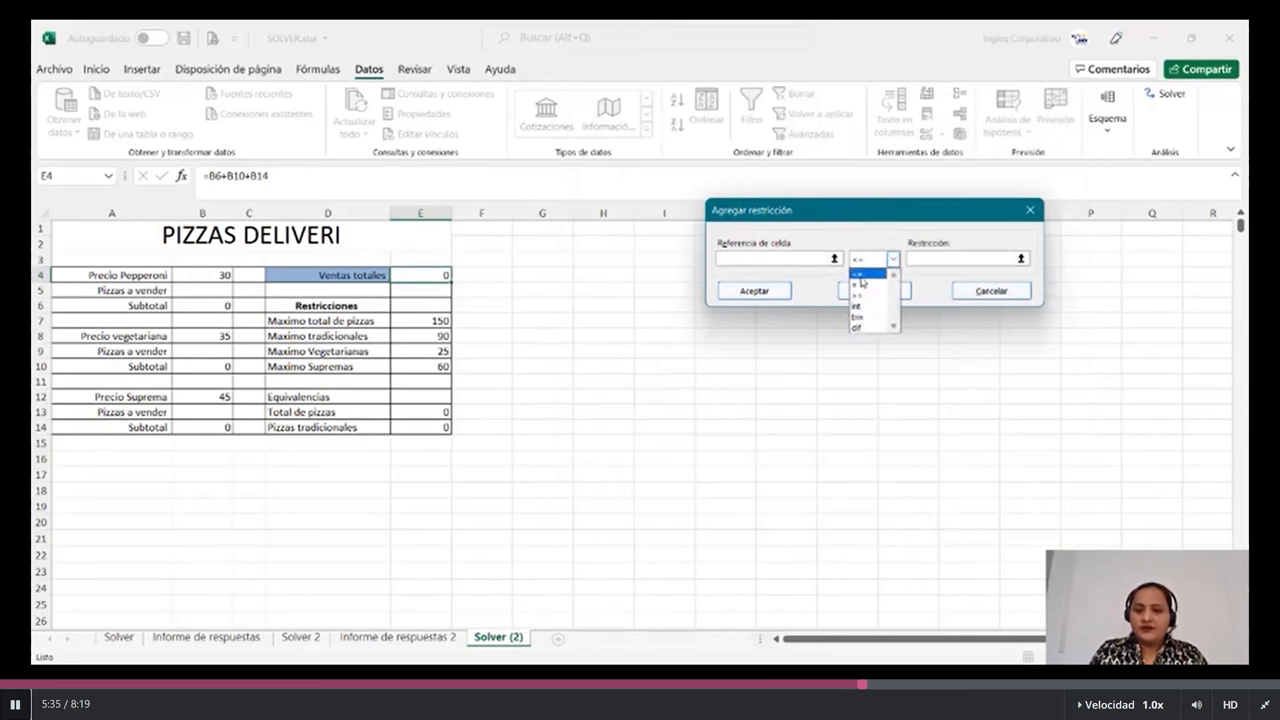
{"action": "left_click", "coordinate": [859, 275]}
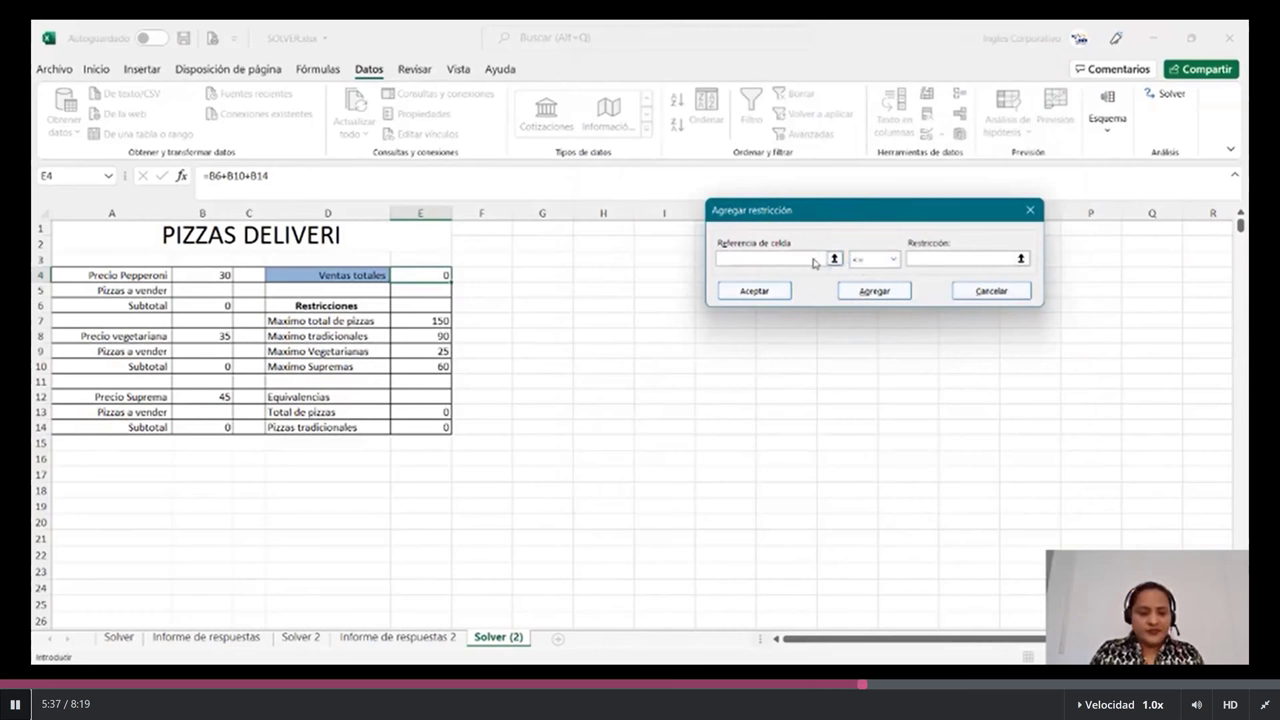
{"action": "left_click", "coordinate": [814, 262]}
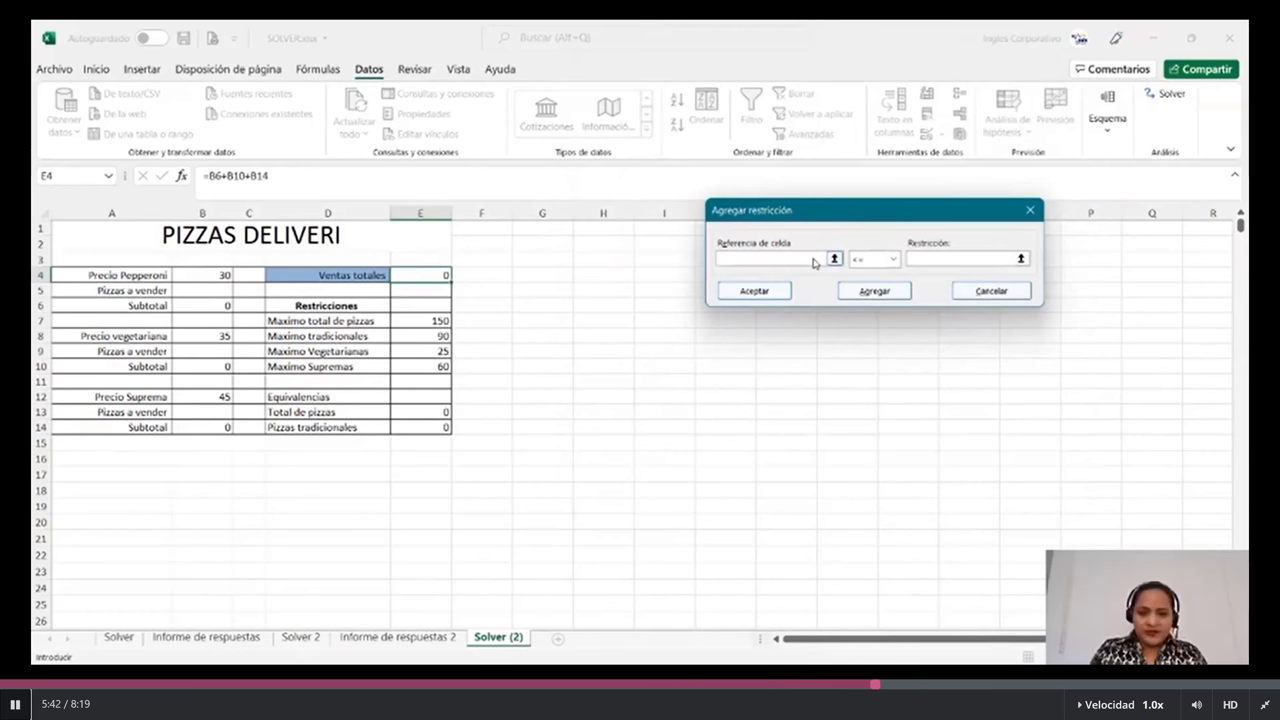
{"action": "left_click", "coordinate": [203, 350]}
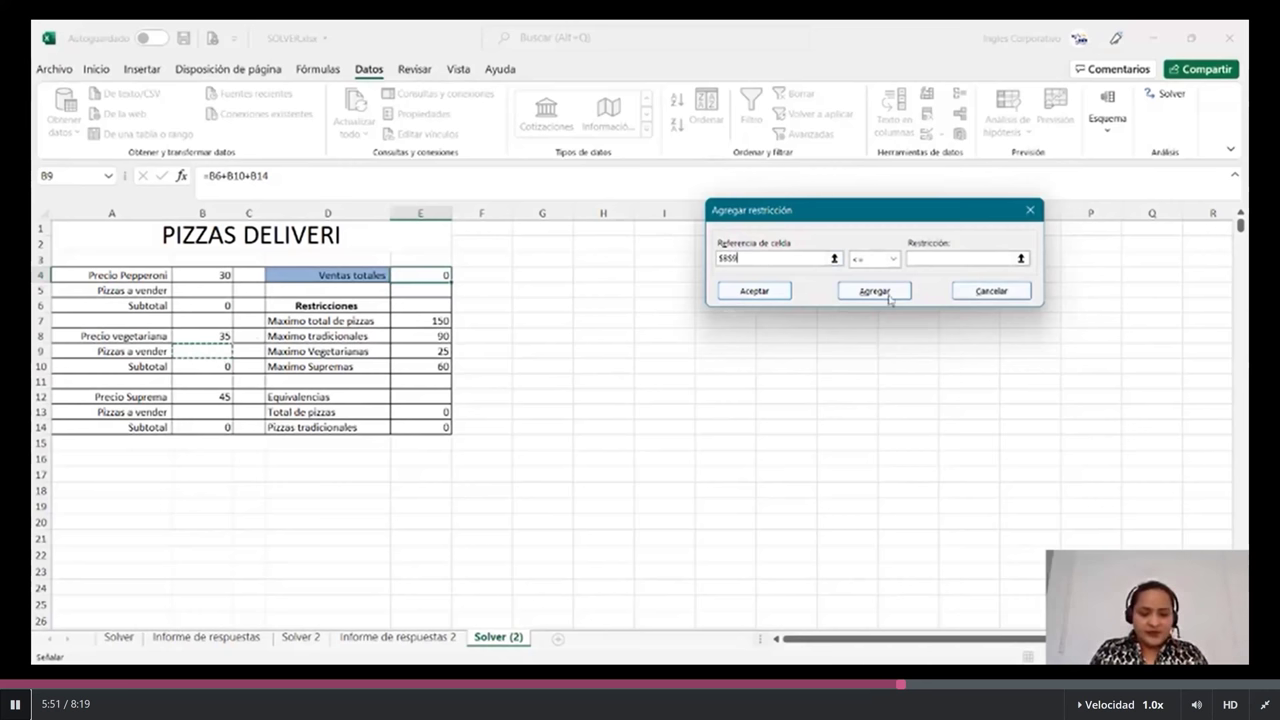
{"action": "left_click", "coordinate": [957, 259]}
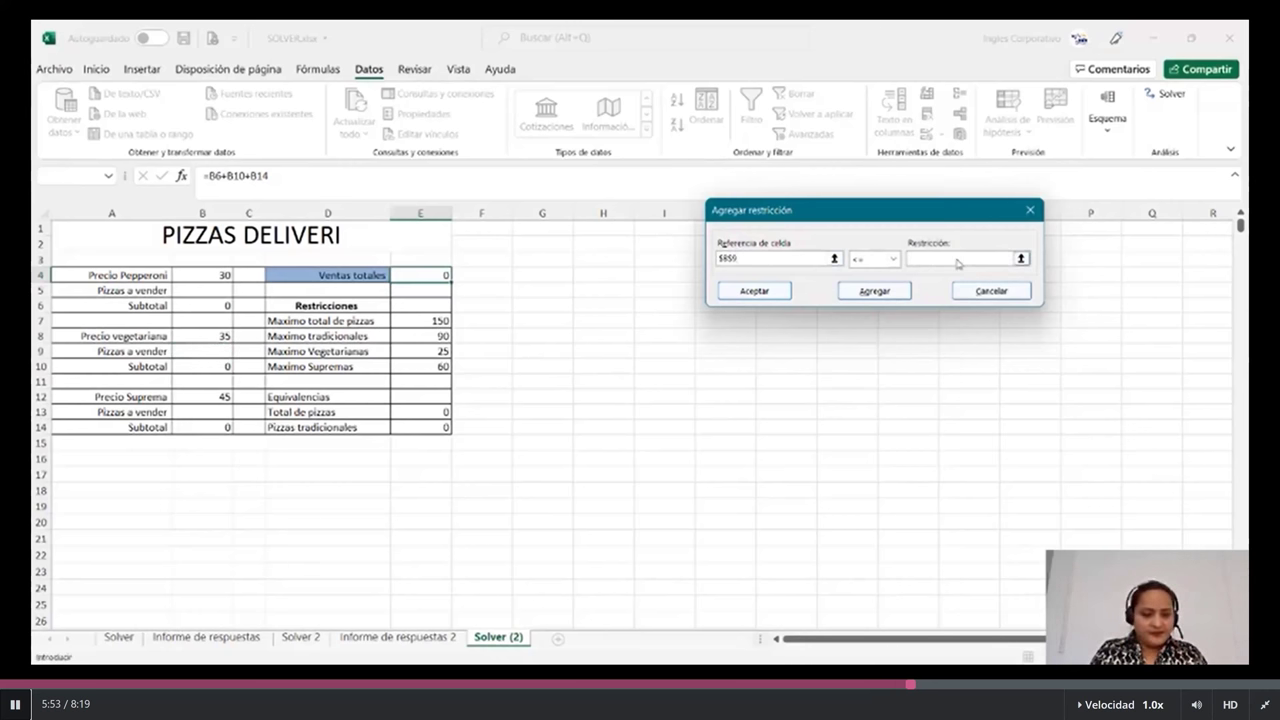
{"action": "left_click", "coordinate": [410, 353]}
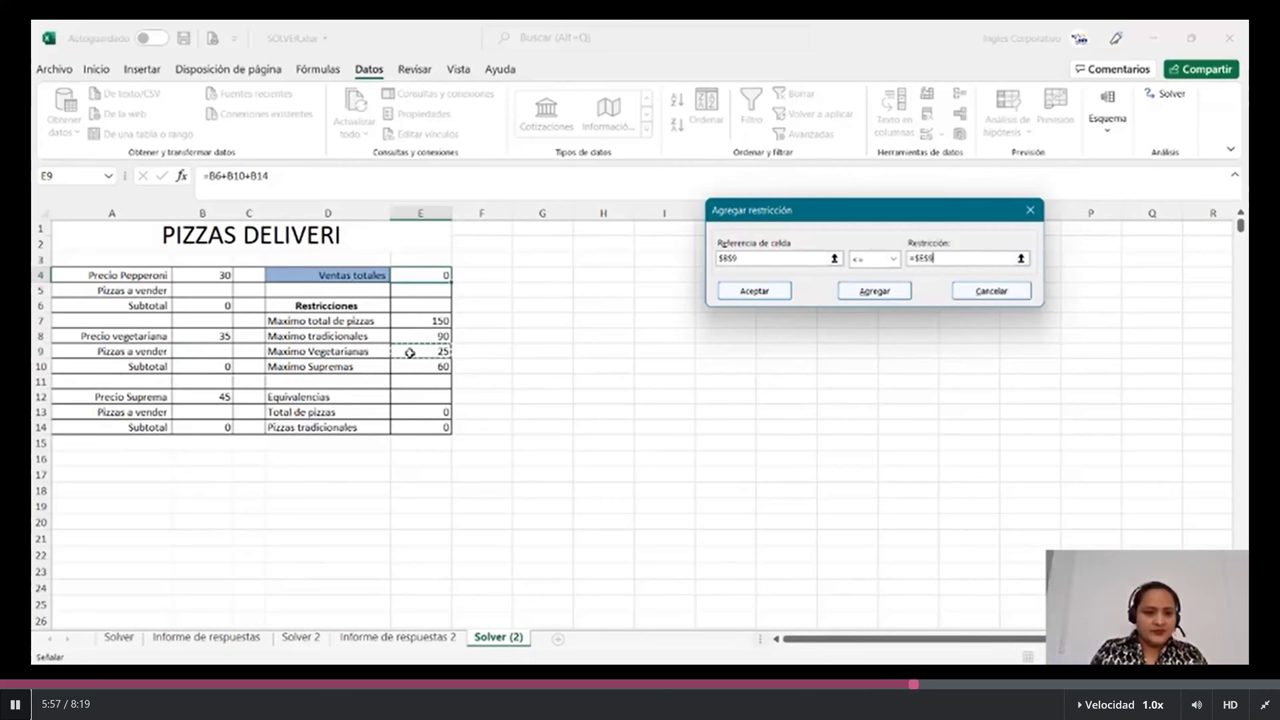
{"action": "left_click", "coordinate": [872, 291]}
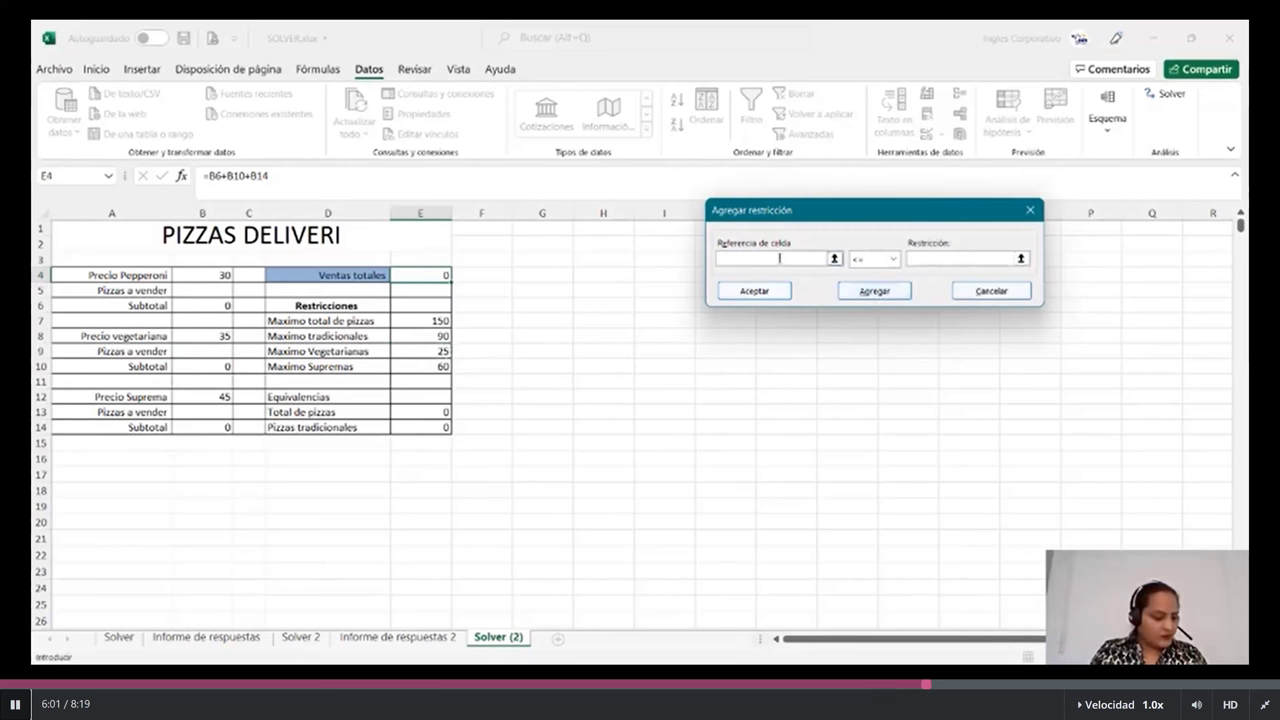
Step: Add a Solver restriction limiting the Suprema Pizzas a vender cell B13 to <= Maximo Supremas in E10
{"action": "left_click", "coordinate": [186, 413]}
{"action": "left_click", "coordinate": [937, 256]}
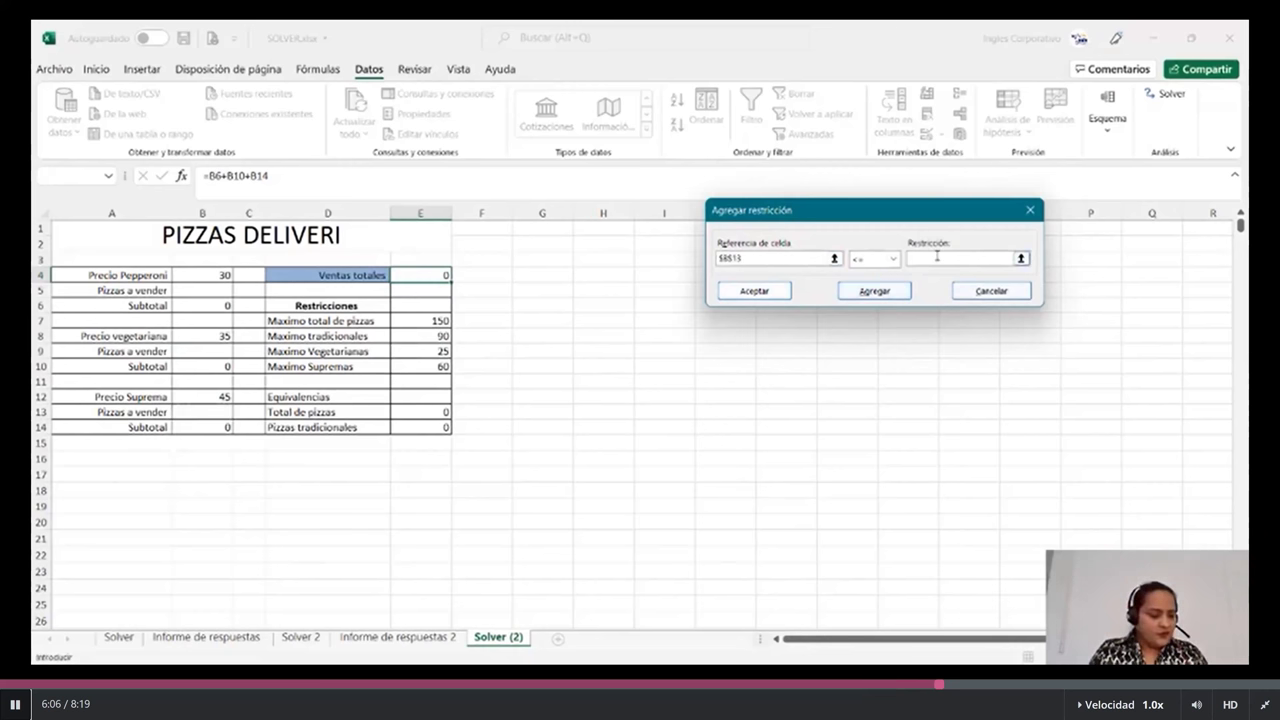
{"action": "left_click", "coordinate": [419, 416]}
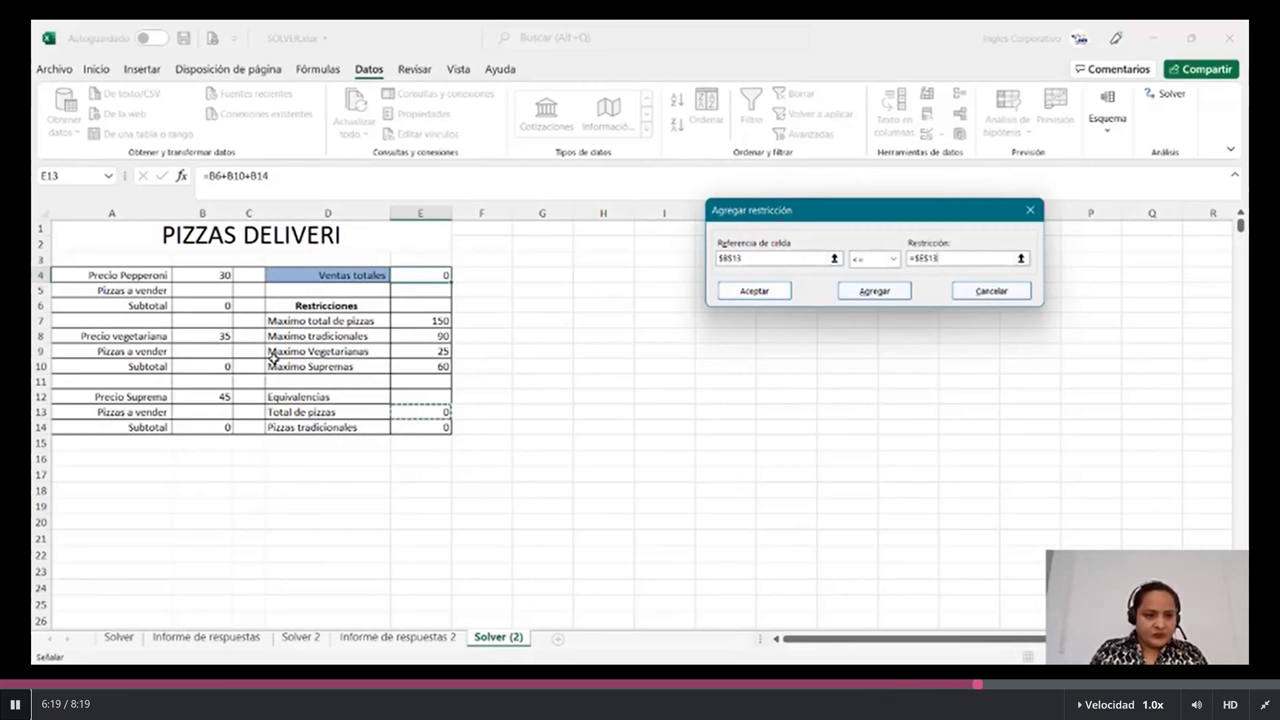
{"action": "left_click", "coordinate": [411, 364]}
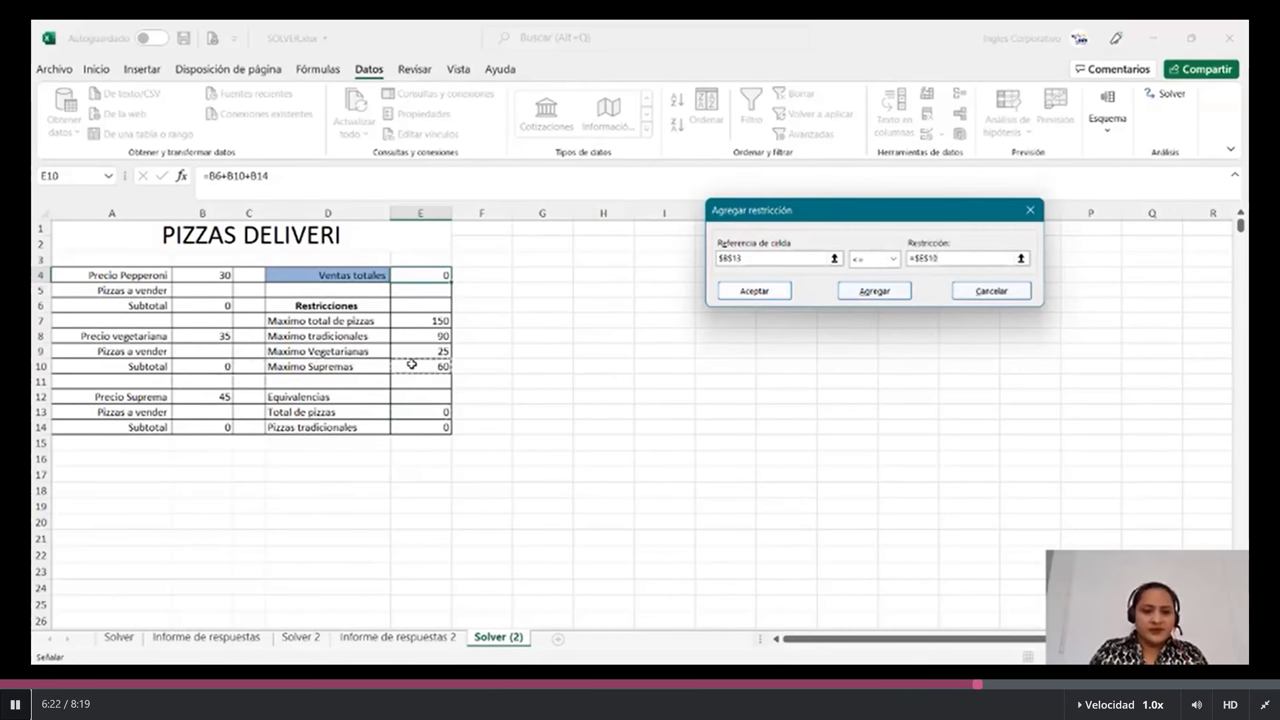
{"action": "left_click", "coordinate": [873, 290]}
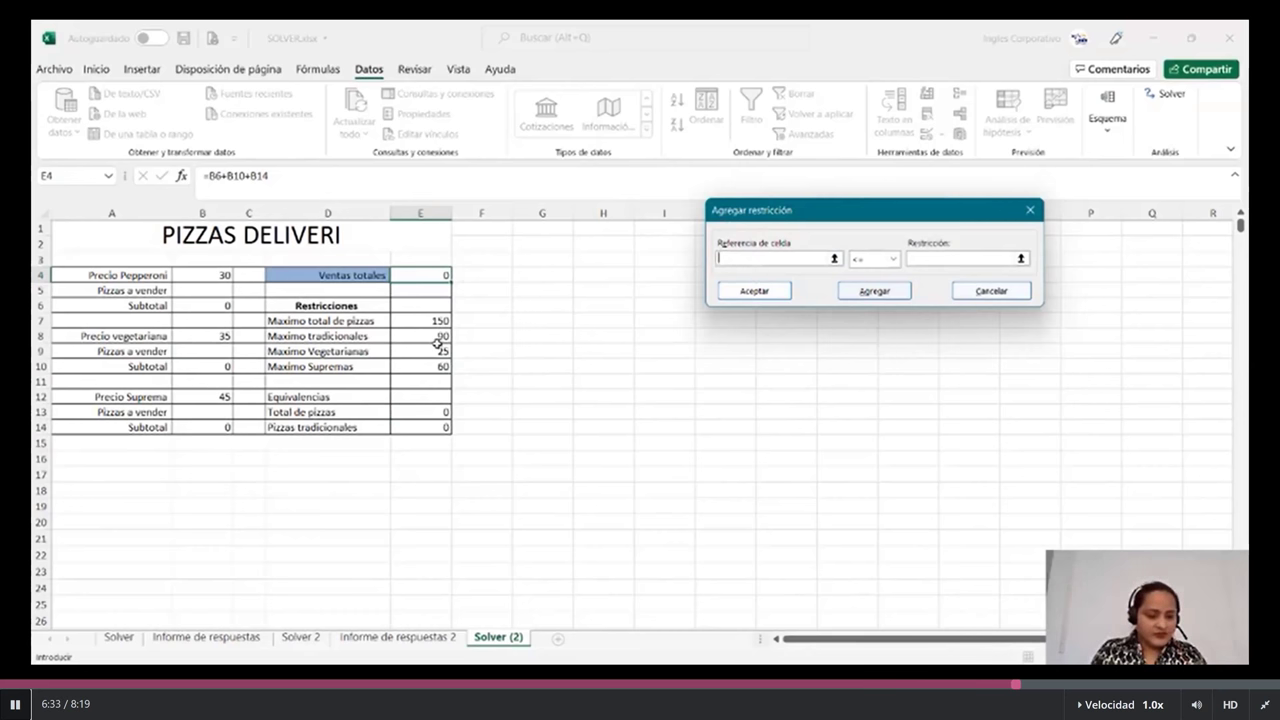
Step: Add a Solver restriction limiting Total de pizzas in E13 to <= Maximo total de pizzas in E7
{"action": "left_click", "coordinate": [403, 412]}
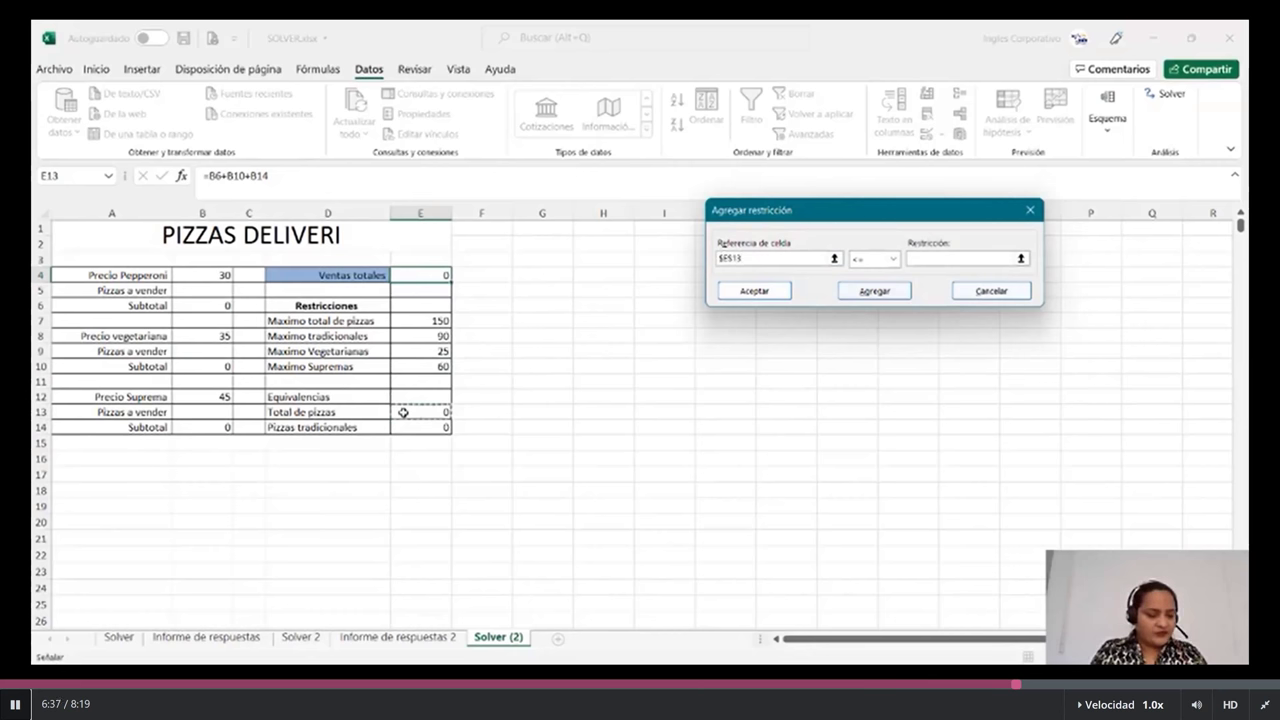
{"action": "left_click", "coordinate": [867, 291]}
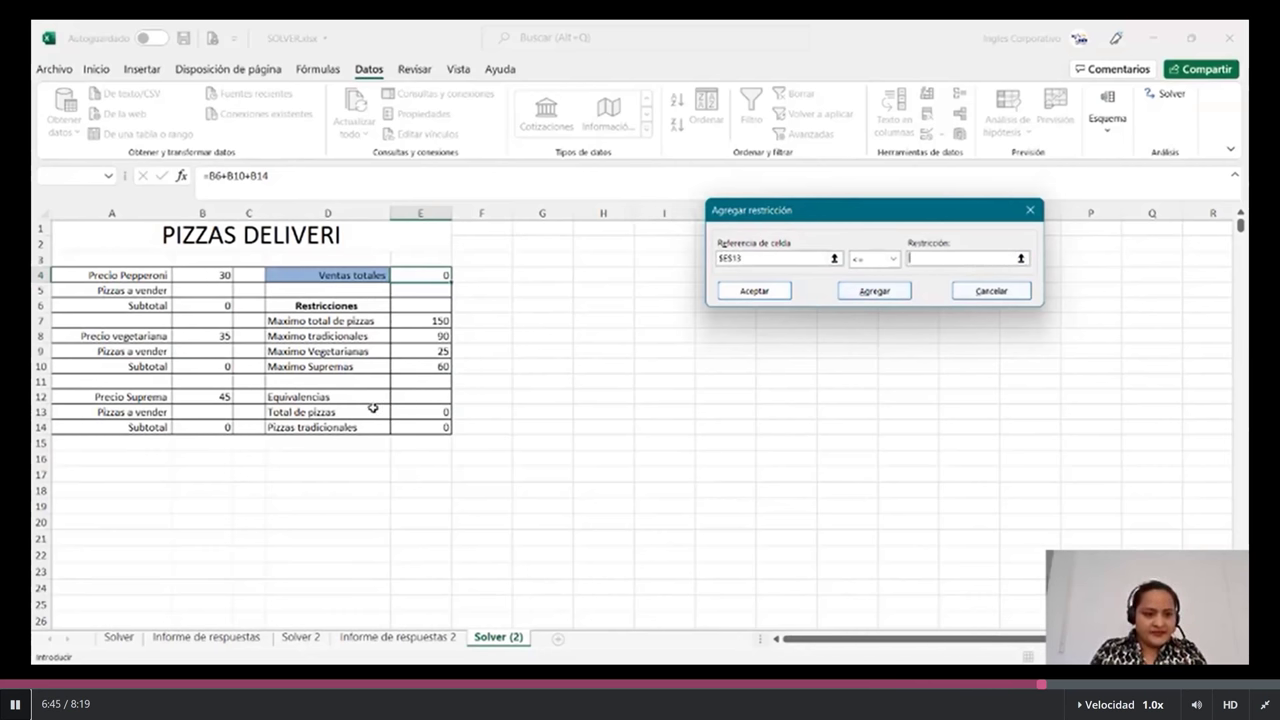
{"action": "left_click", "coordinate": [421, 322]}
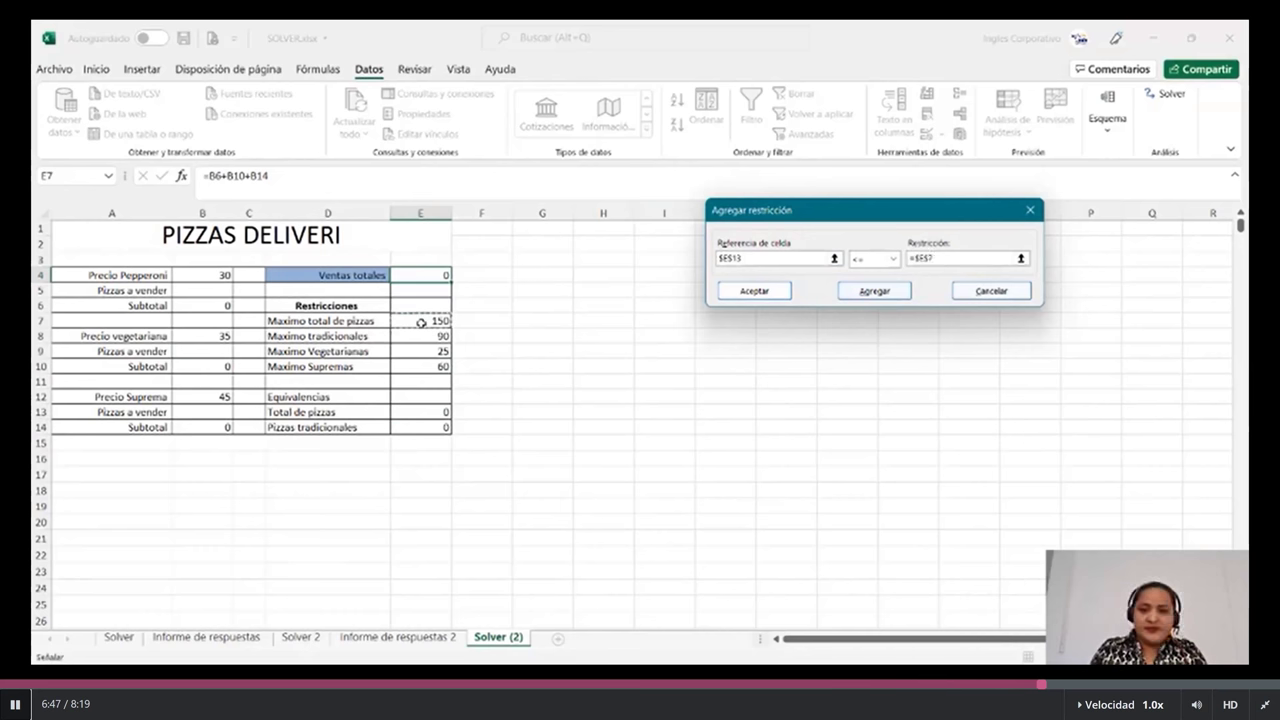
{"action": "left_click", "coordinate": [888, 293]}
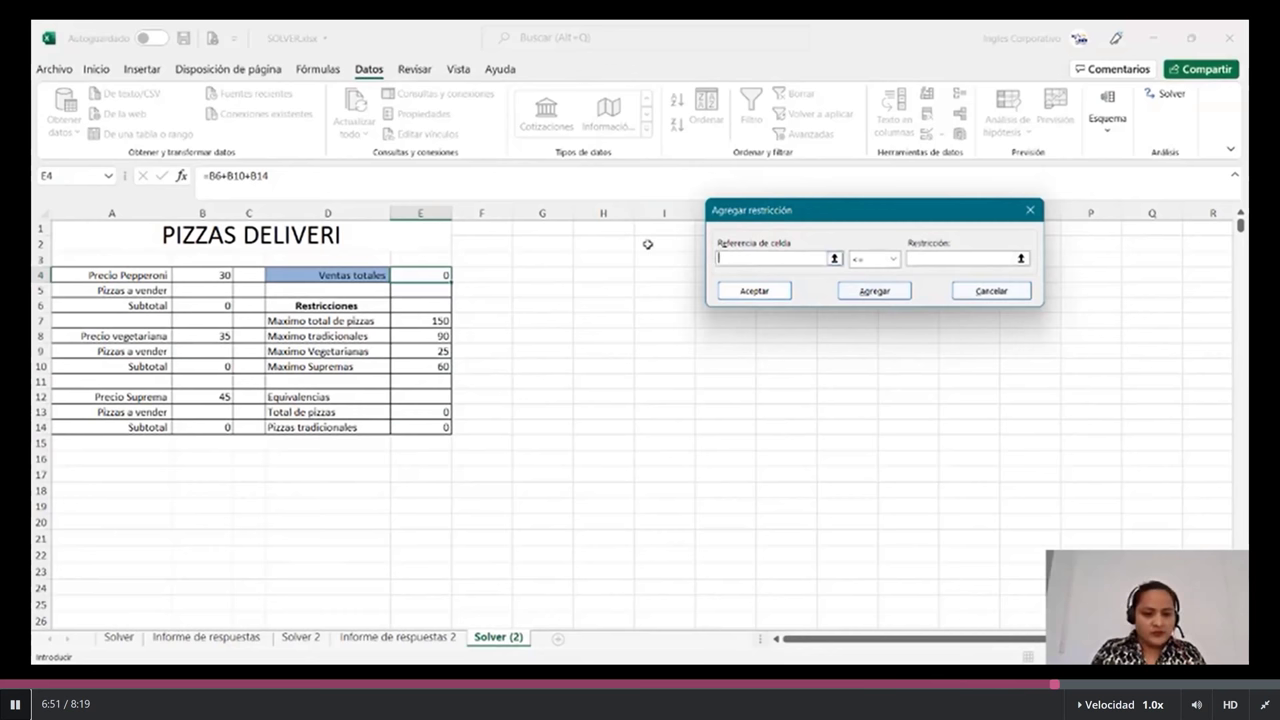
Step: Add the last restriction, Pizzas tradicionales in E14 <= Maximo tradicionales in E8, and return to the Solver parameters
{"action": "left_click", "coordinate": [425, 428]}
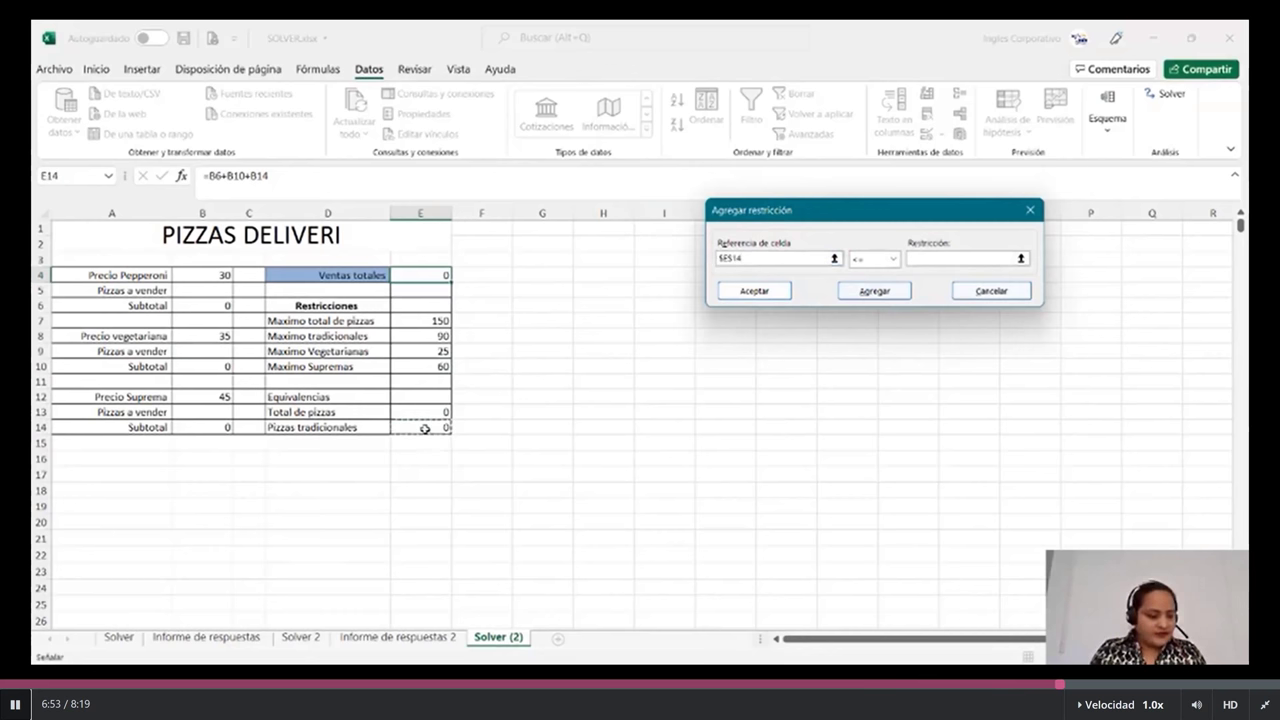
{"action": "left_click", "coordinate": [1004, 257]}
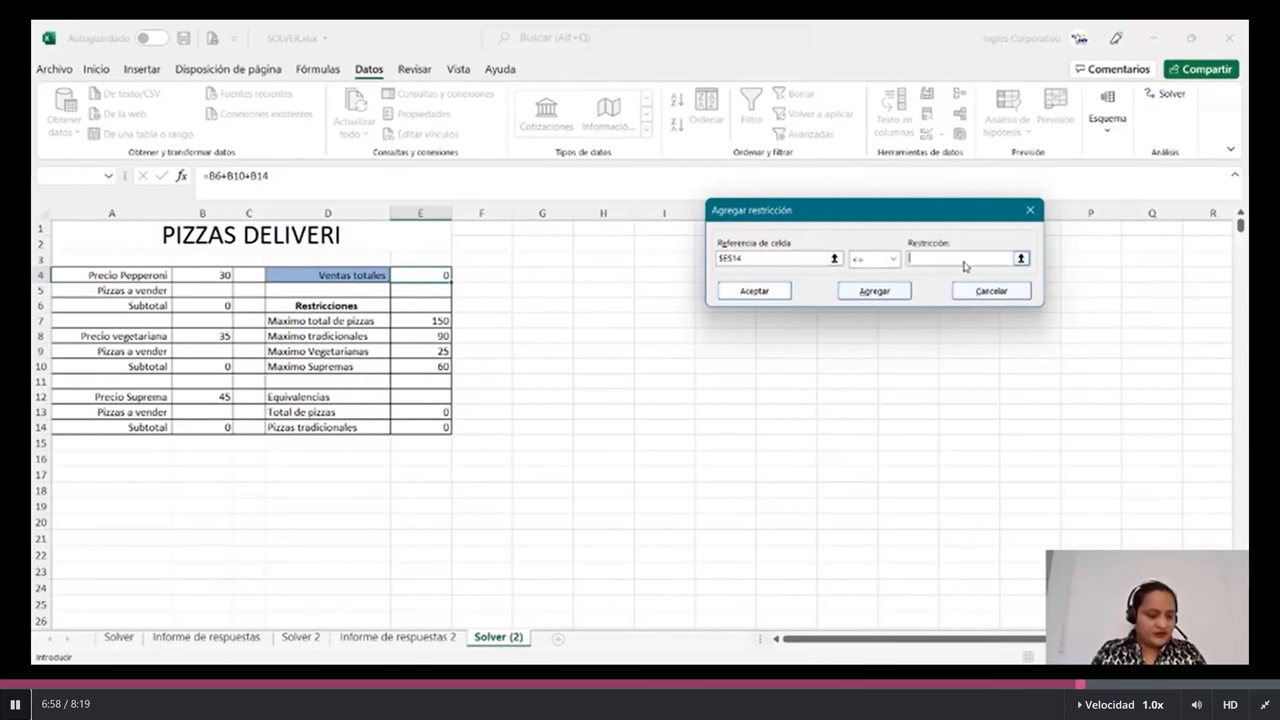
{"action": "left_click", "coordinate": [437, 337]}
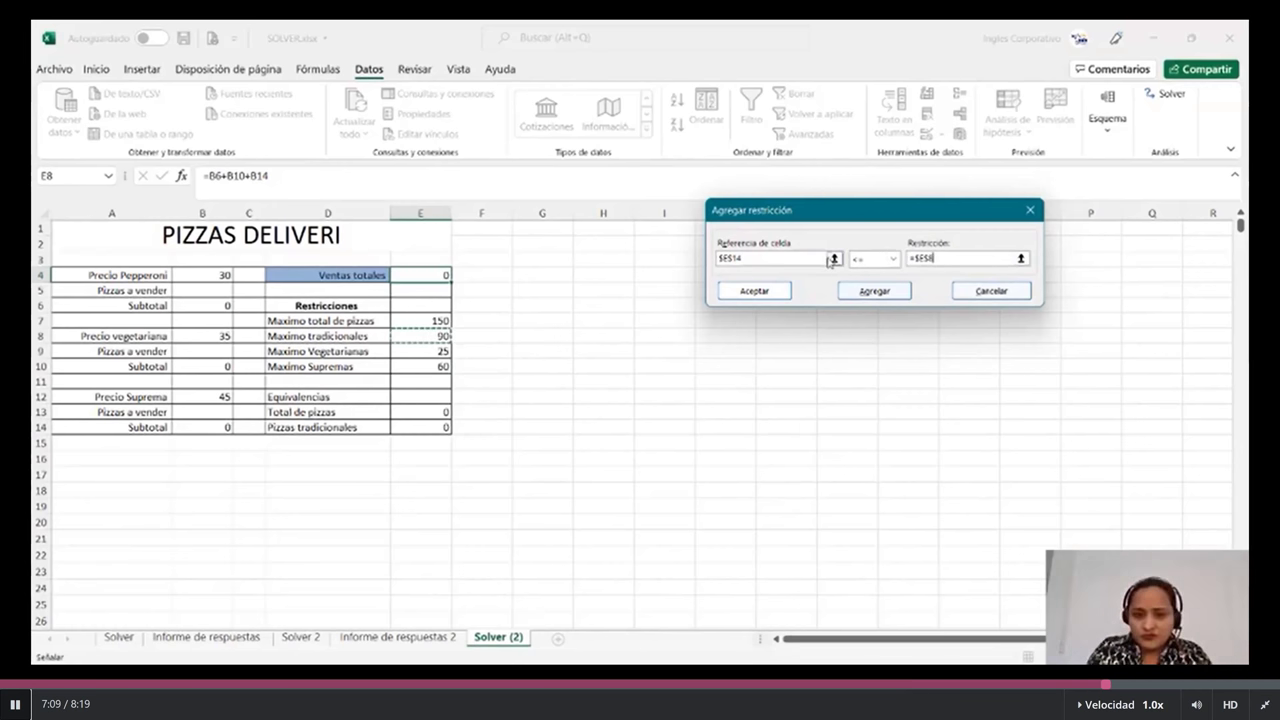
{"action": "left_click", "coordinate": [783, 292]}
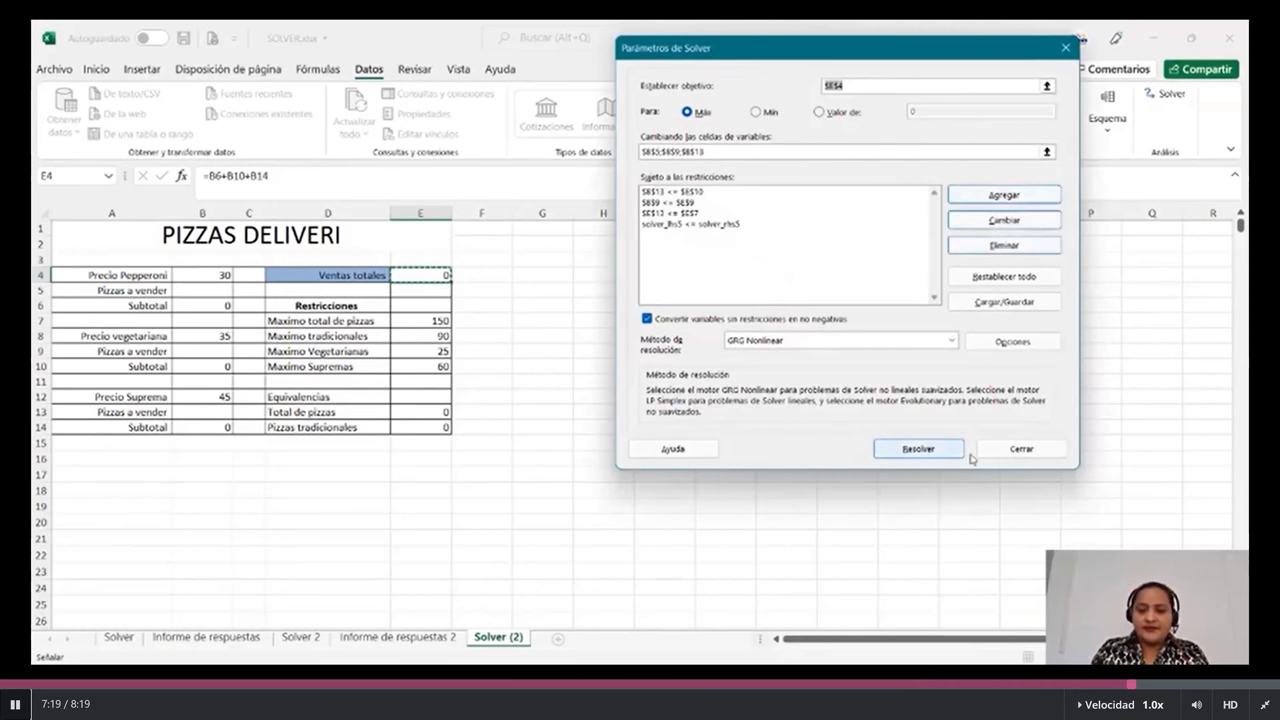
Step: Solve the model and keep the Solver solution in the sheet
{"action": "left_click", "coordinate": [937, 451]}
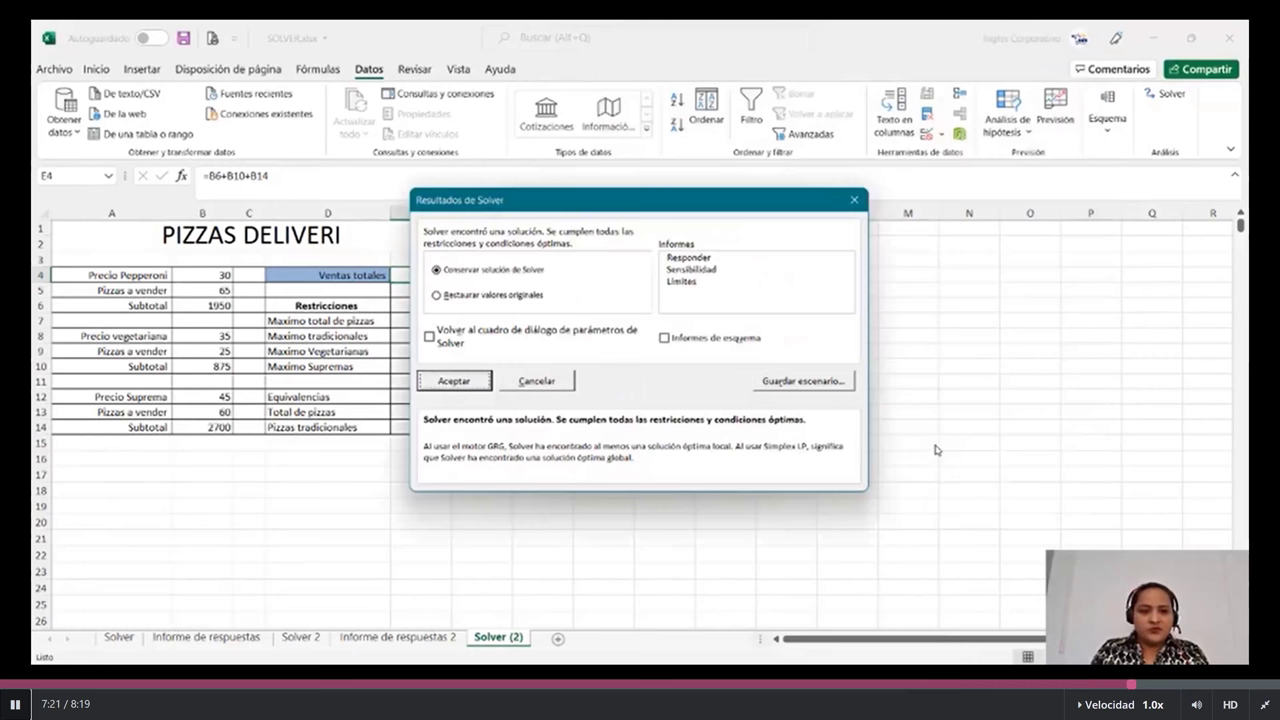
{"action": "left_click_drag", "start_coordinate": [780, 207], "coordinate": [903, 183]}
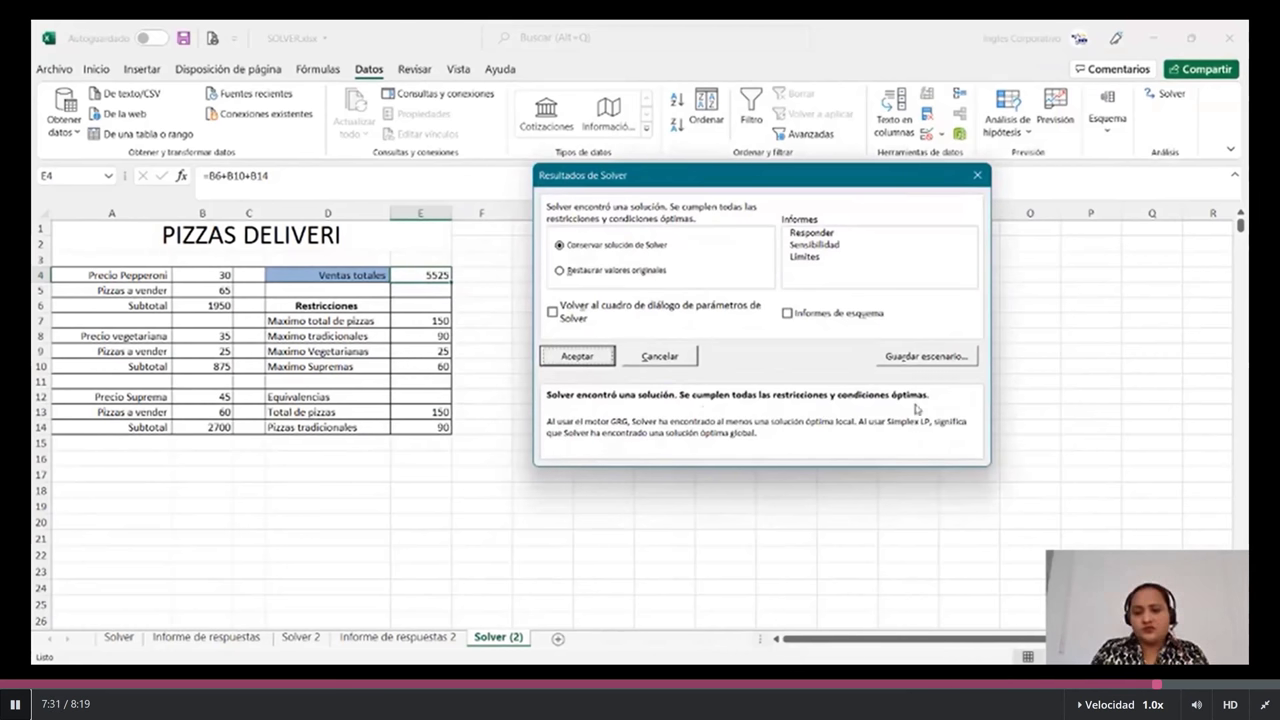
{"action": "left_click", "coordinate": [596, 357]}
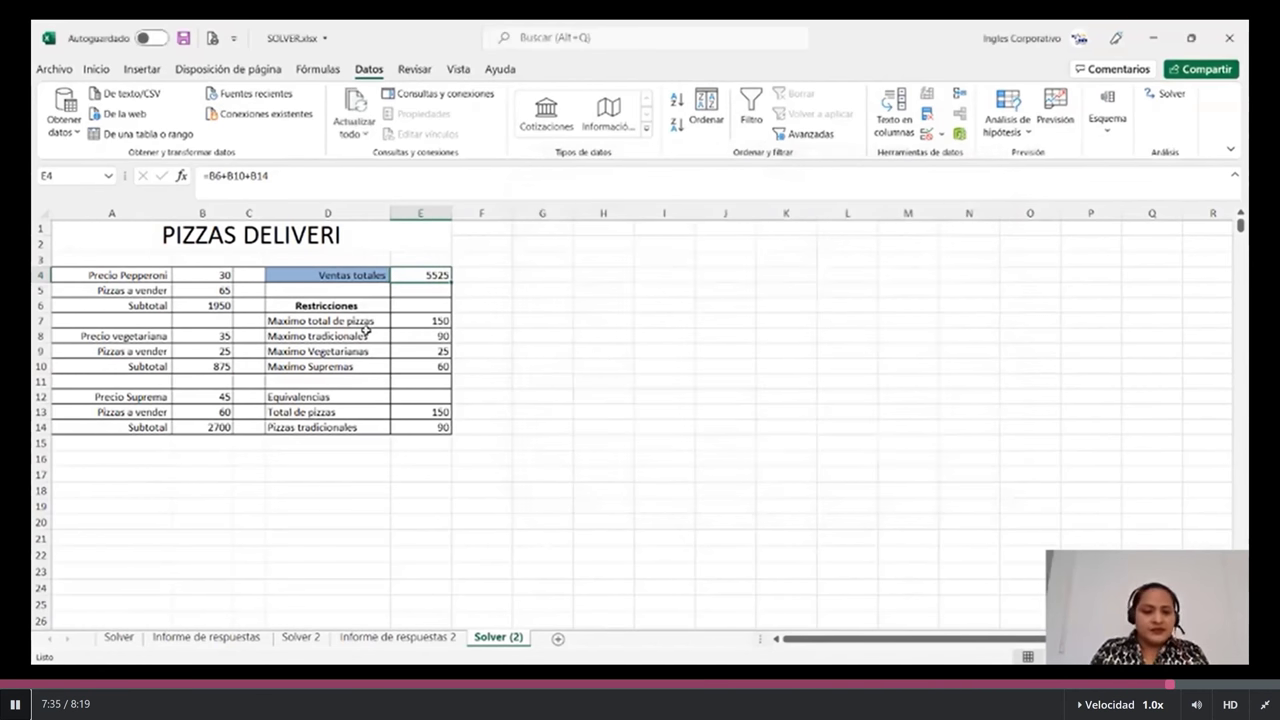
Step: Examine the solved Pizzas a vender quantities, Ventas totales, Total de pizzas and Pizzas tradicionales against the maximum limits
{"action": "left_click", "coordinate": [190, 290]}
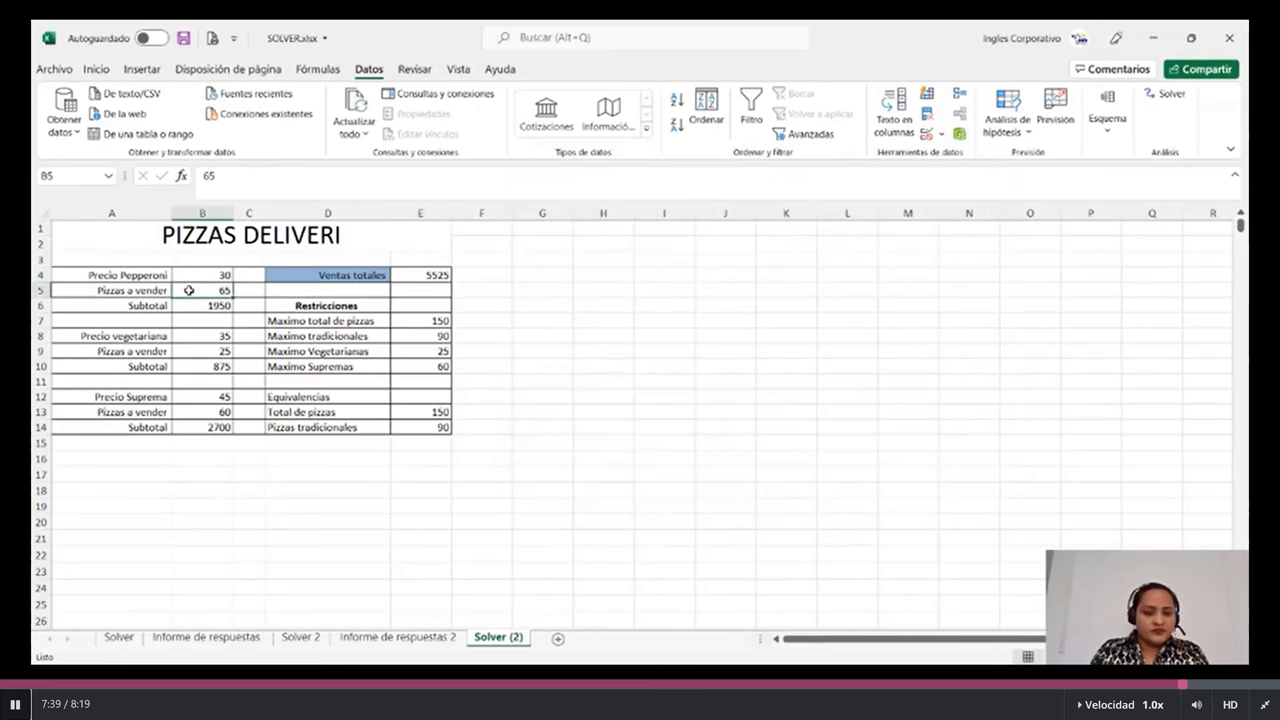
{"action": "left_click", "coordinate": [420, 411]}
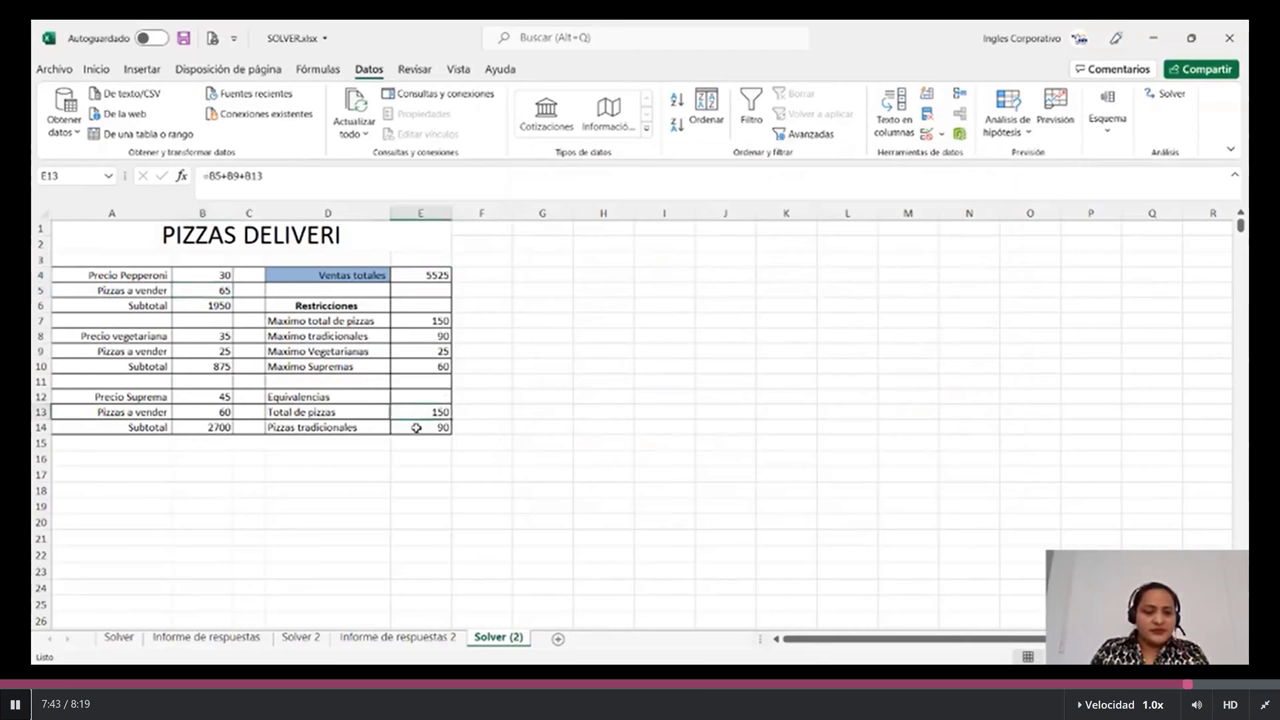
{"action": "left_click", "coordinate": [416, 427]}
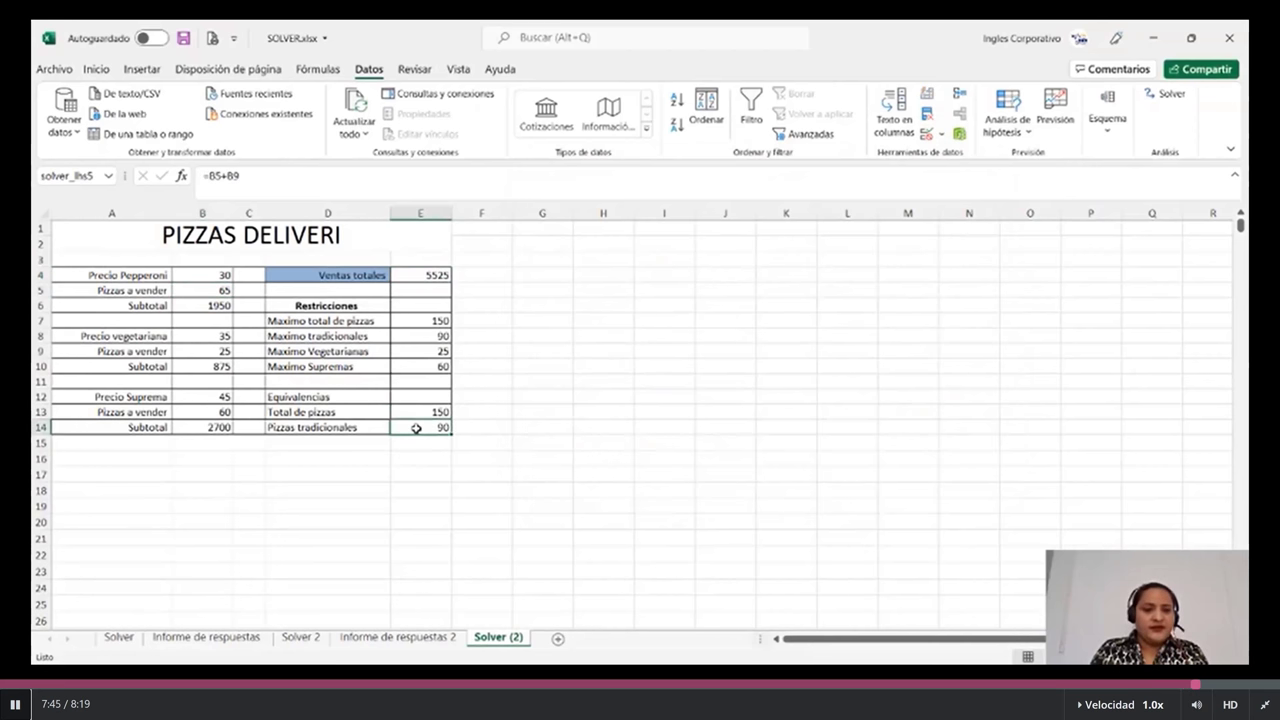
{"action": "left_click", "coordinate": [409, 275]}
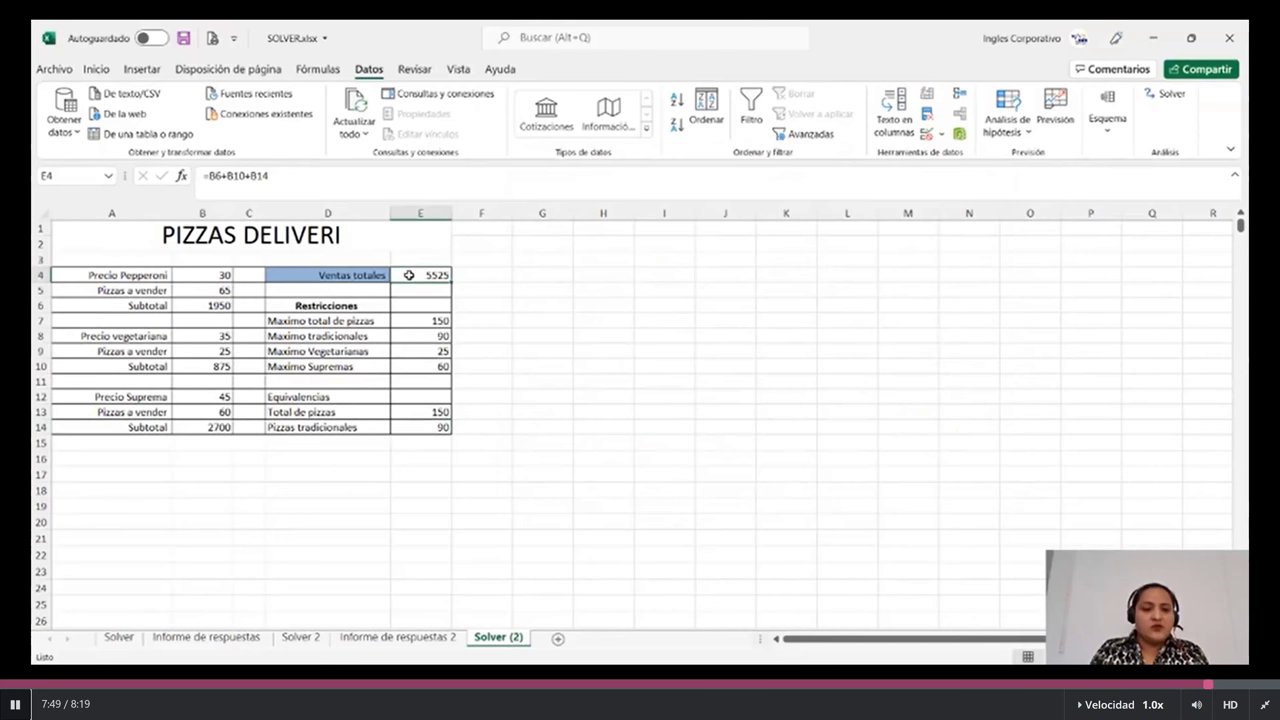
{"action": "left_click", "coordinate": [213, 291]}
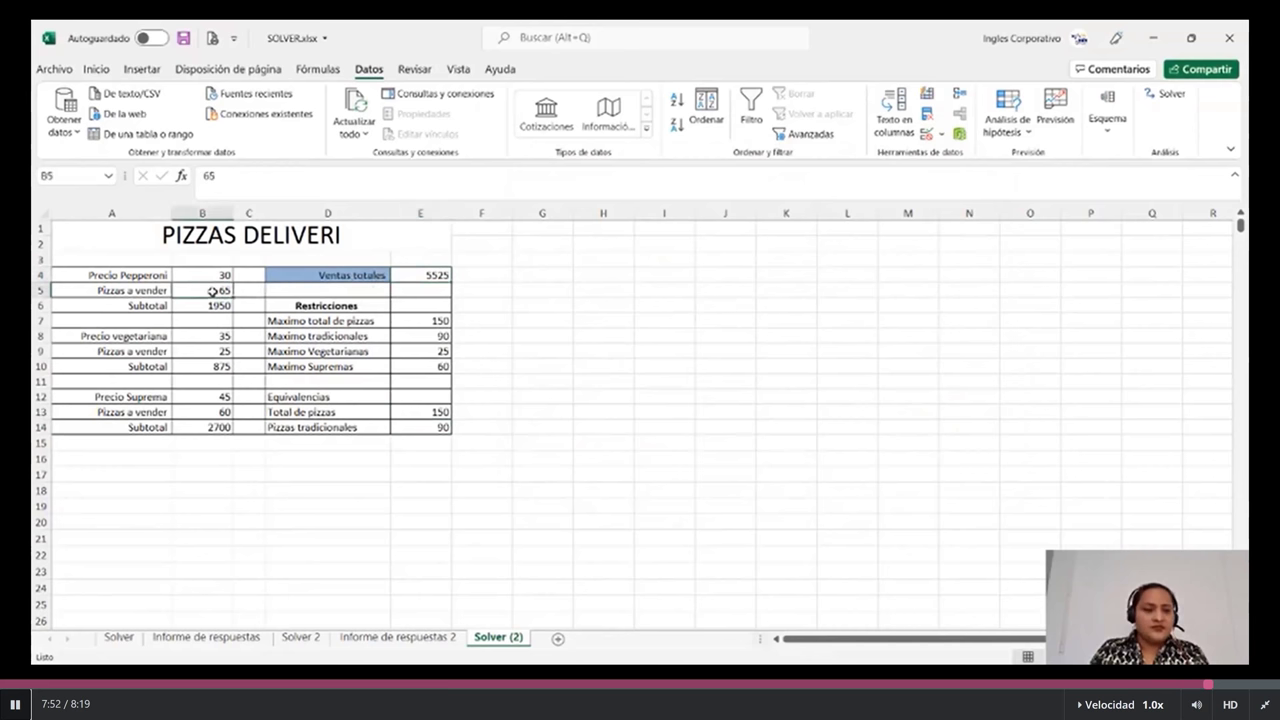
{"action": "left_click", "coordinate": [191, 354]}
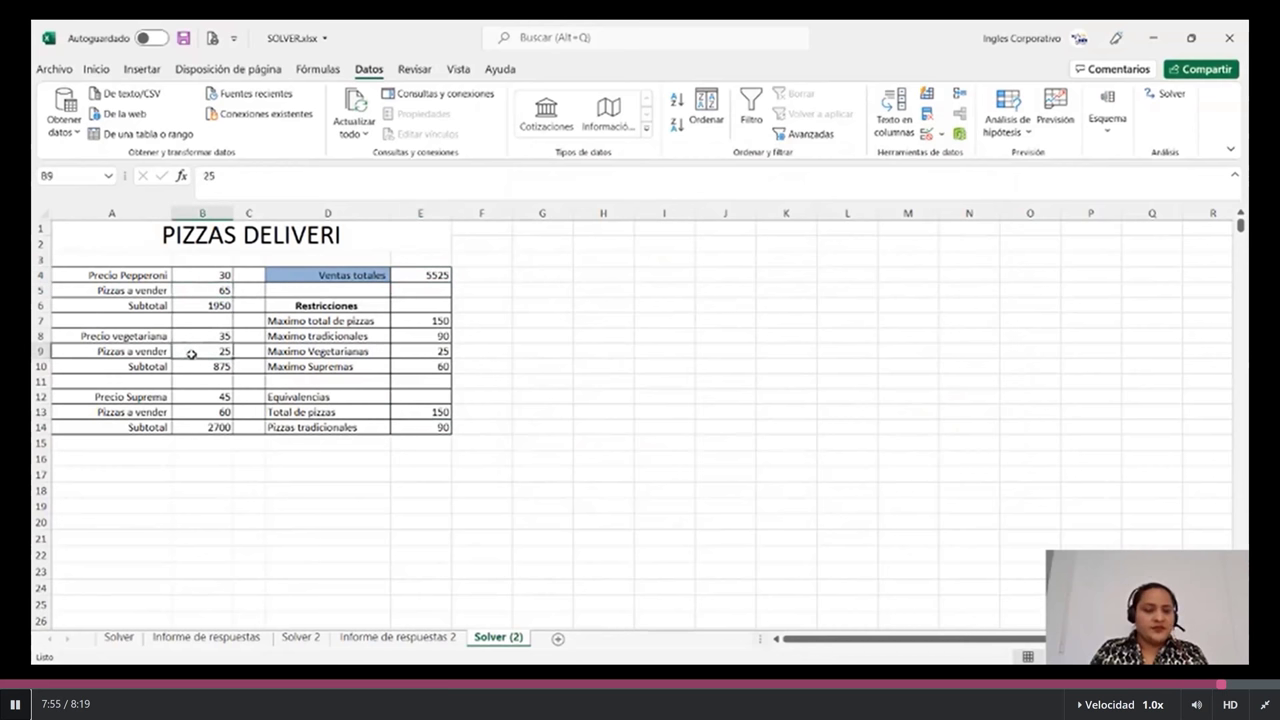
{"action": "left_click", "coordinate": [191, 411]}
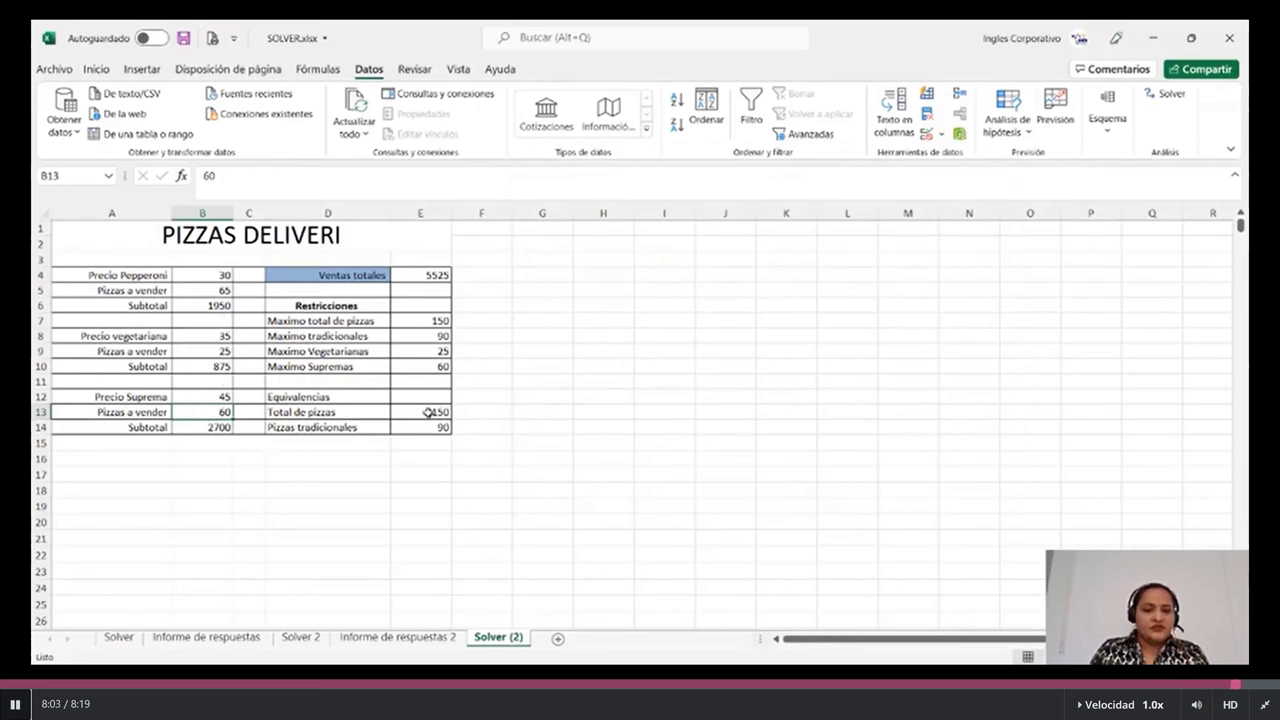
{"action": "left_click", "coordinate": [408, 319]}
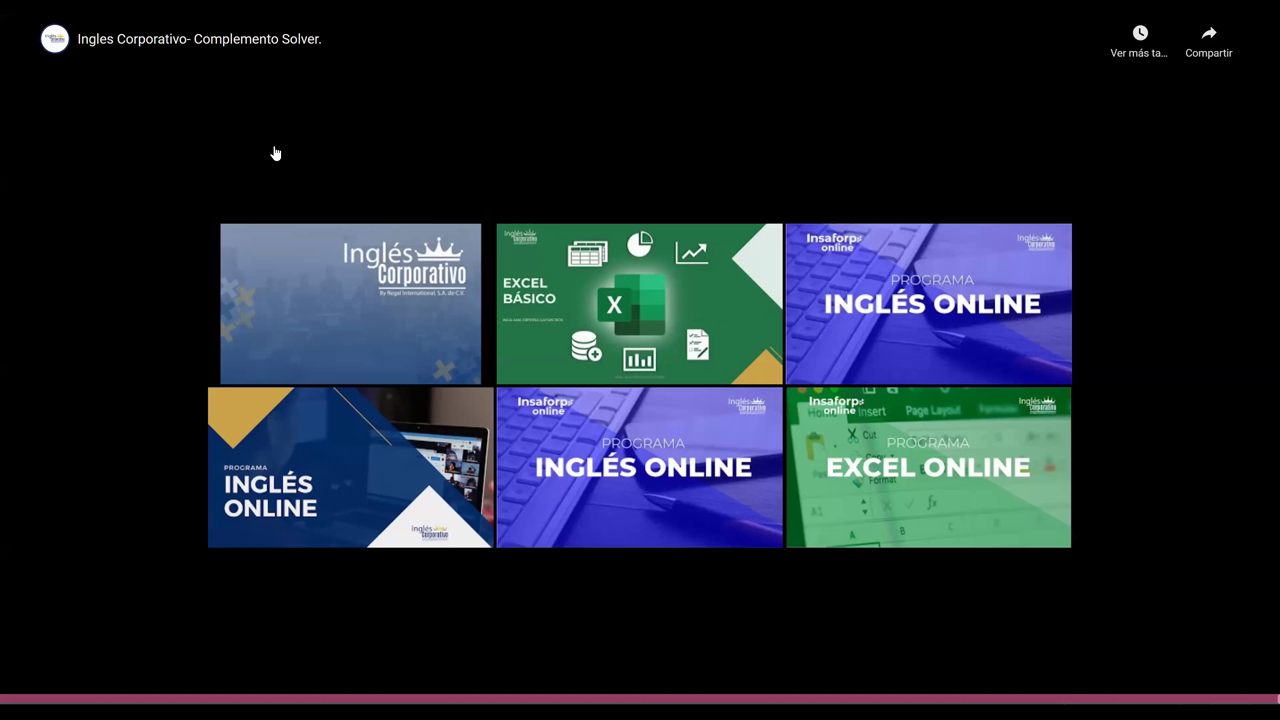
Step: Exit the full-screen course video, switch to the SOLVER.xlsx workbook in Excel and zoom its Solver sheet to 120 %
{"action": "key", "text": "Escape"}
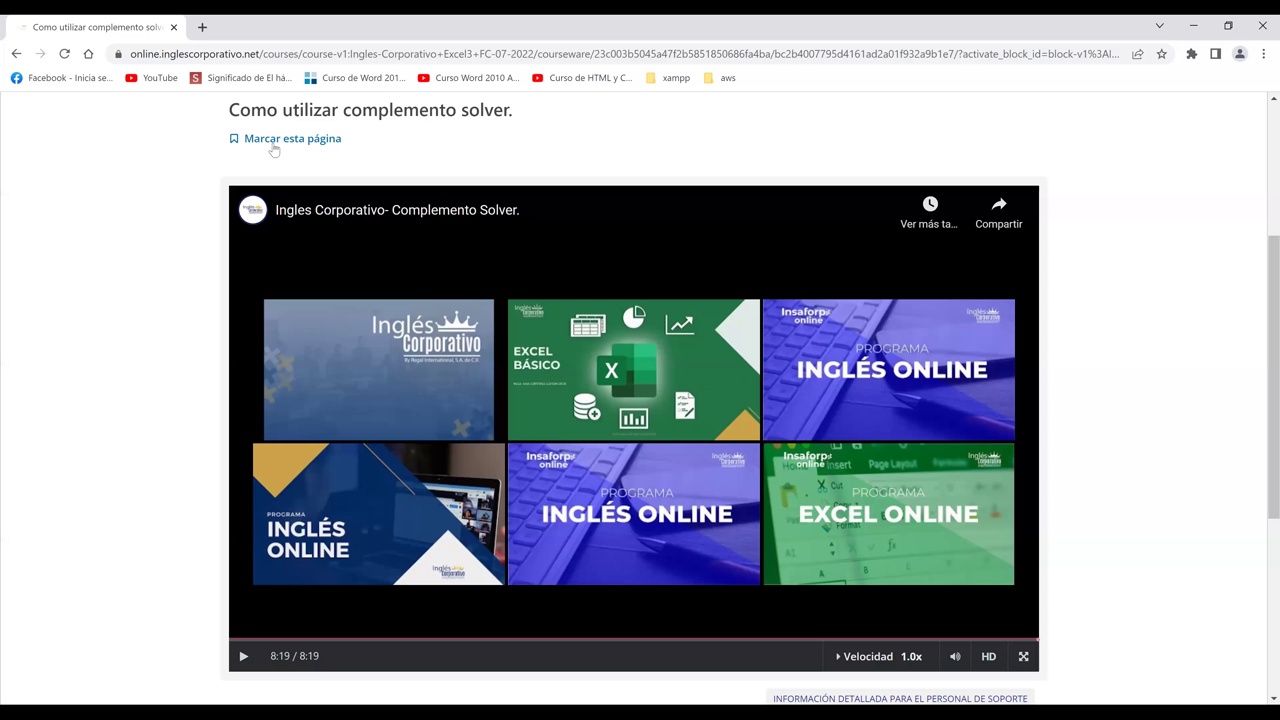
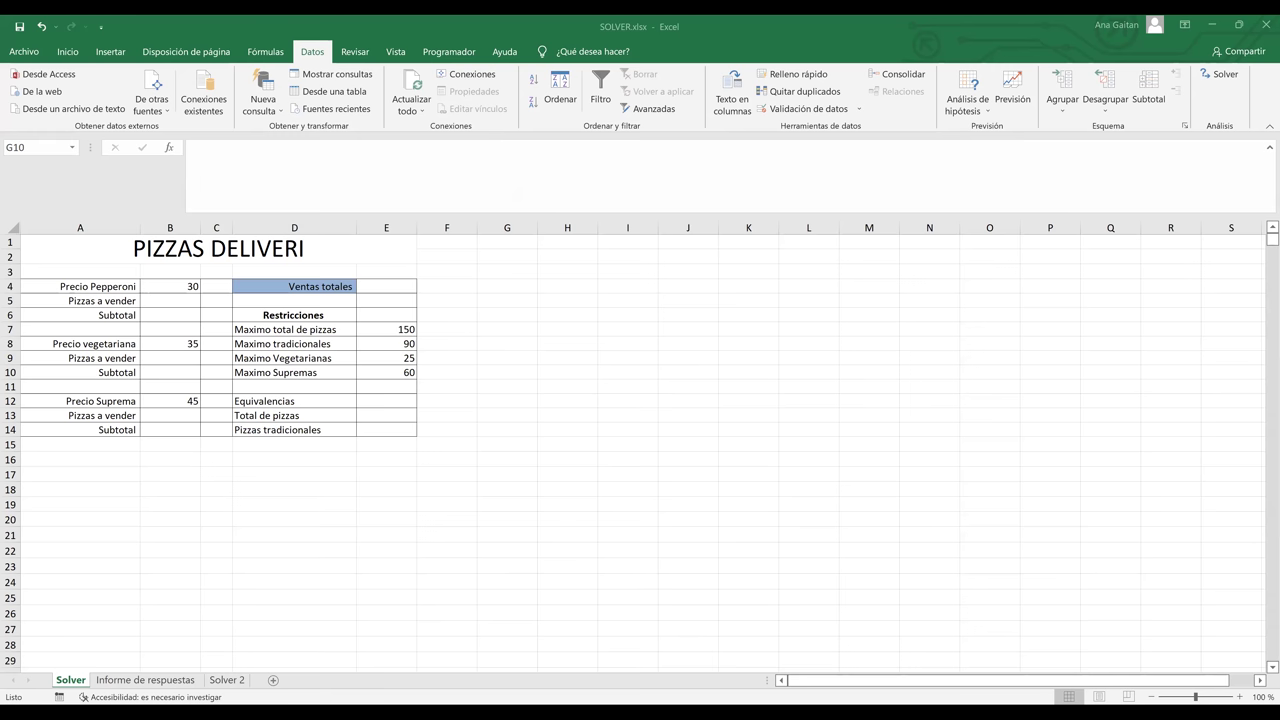
{"action": "left_click", "coordinate": [1241, 697]}
{"action": "left_click", "coordinate": [1241, 697]}
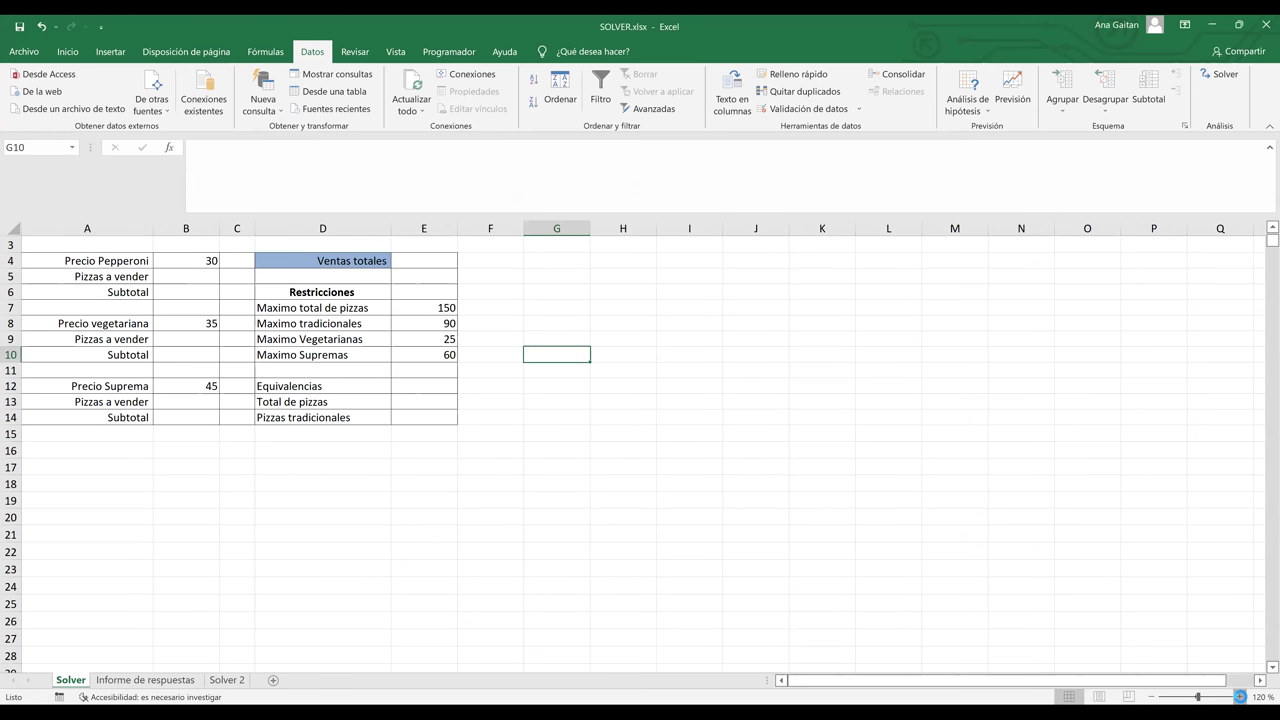
Step: Zoom the Solver sheet to 160 % with the whole PIZZAS DELIVERI table in view
{"action": "left_click", "coordinate": [1241, 697]}
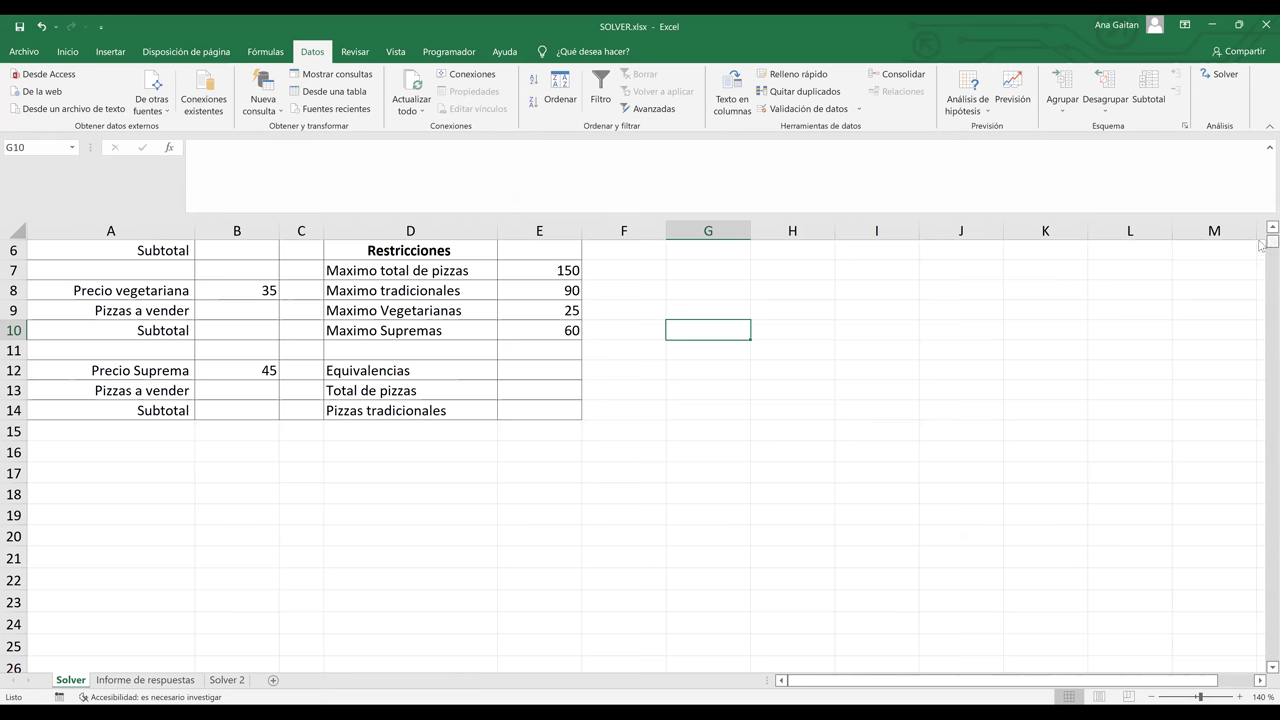
{"action": "scroll", "coordinate": [745, 420], "scroll_direction": "up", "scroll_amount": 2}
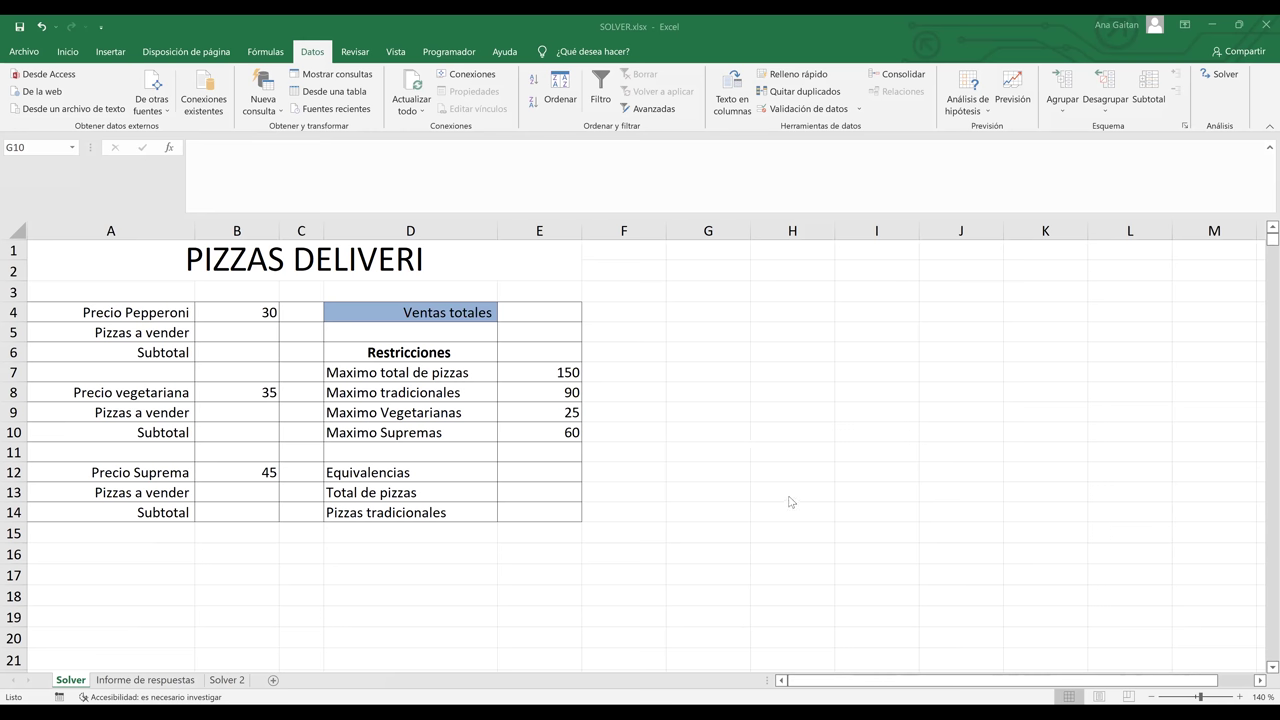
{"action": "left_click", "coordinate": [891, 684]}
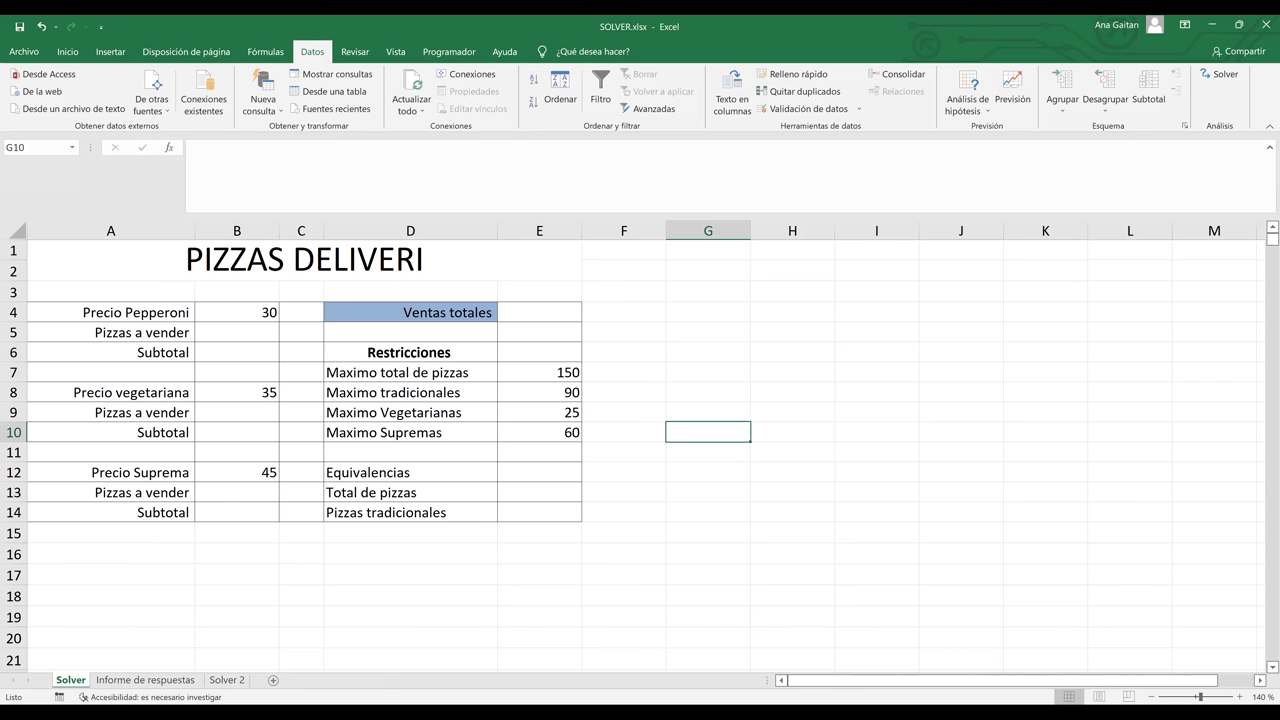
{"action": "left_click", "coordinate": [1240, 696]}
{"action": "left_click", "coordinate": [1240, 696]}
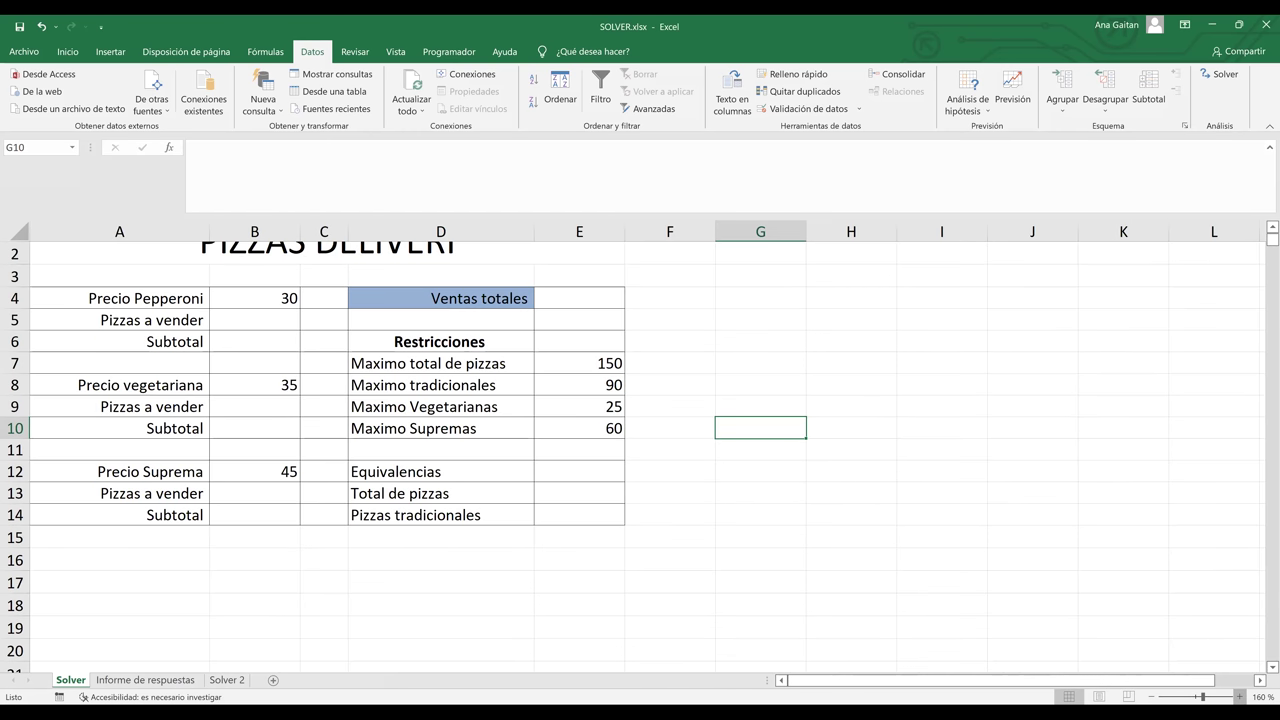
{"action": "left_click", "coordinate": [1118, 561]}
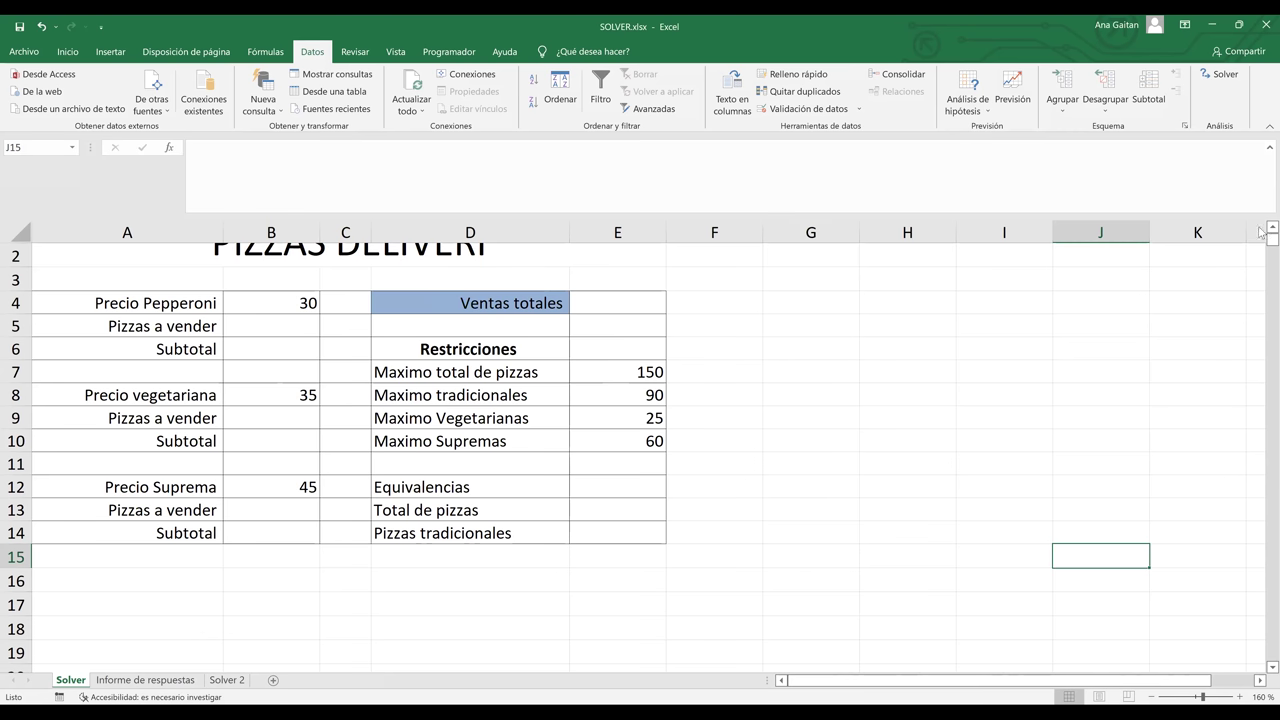
{"action": "scroll", "coordinate": [438, 502], "scroll_direction": "up", "scroll_amount": 1}
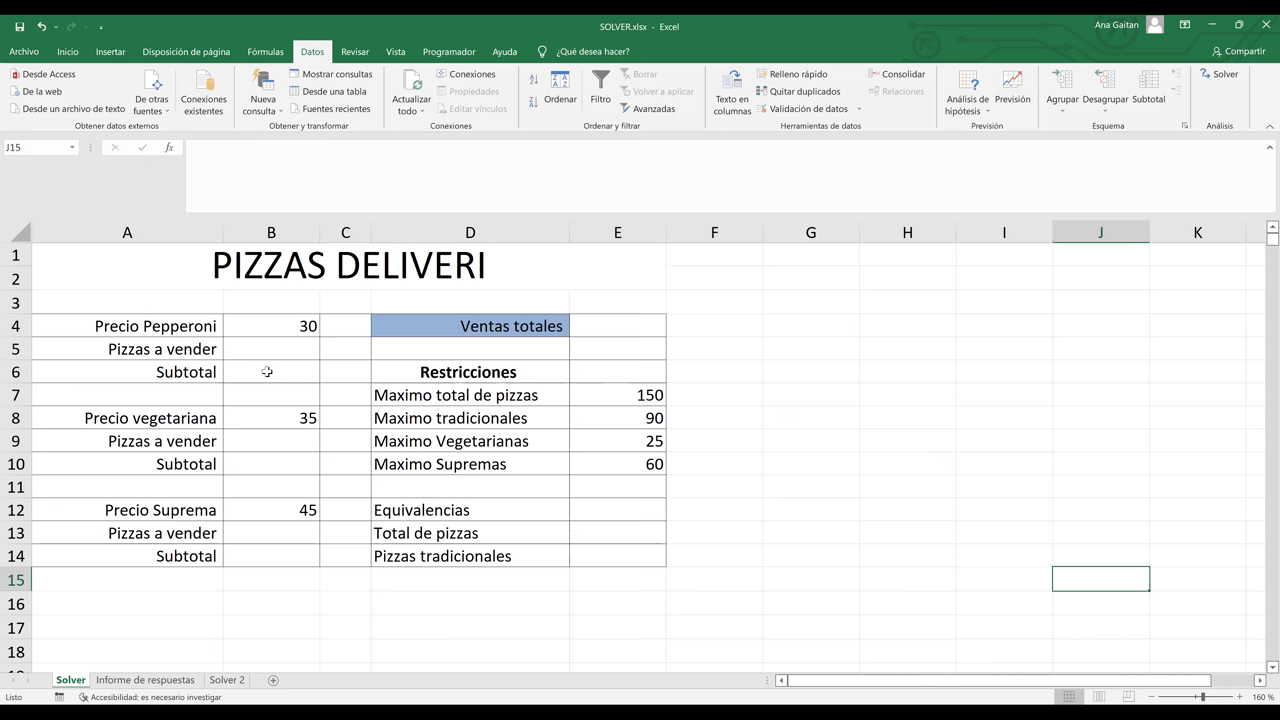
Step: Review the Pepperoni Subtotal, Total de pizzas and Pizzas tradicionales cells that the PIZZAS DELIVERI model needs
{"action": "left_click", "coordinate": [267, 372]}
{"action": "left_click", "coordinate": [618, 495]}
{"action": "left_click", "coordinate": [621, 540]}
{"action": "left_click", "coordinate": [621, 555]}
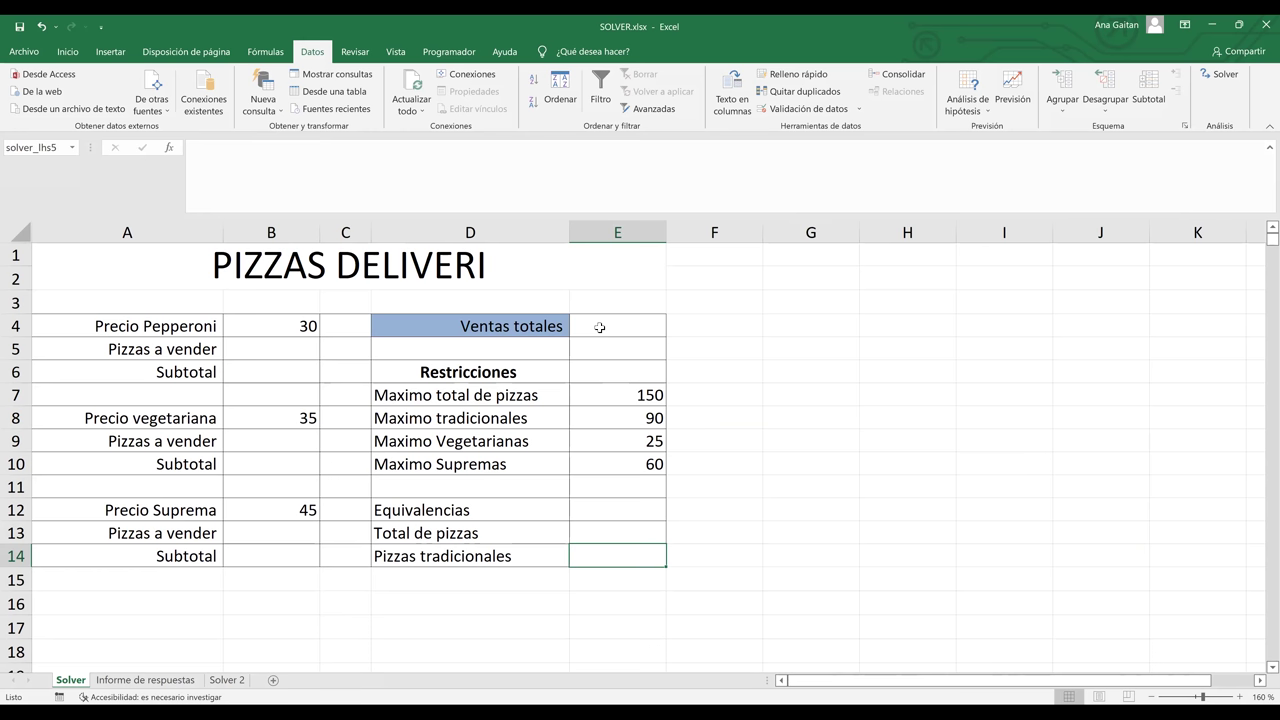
{"action": "left_click", "coordinate": [790, 385]}
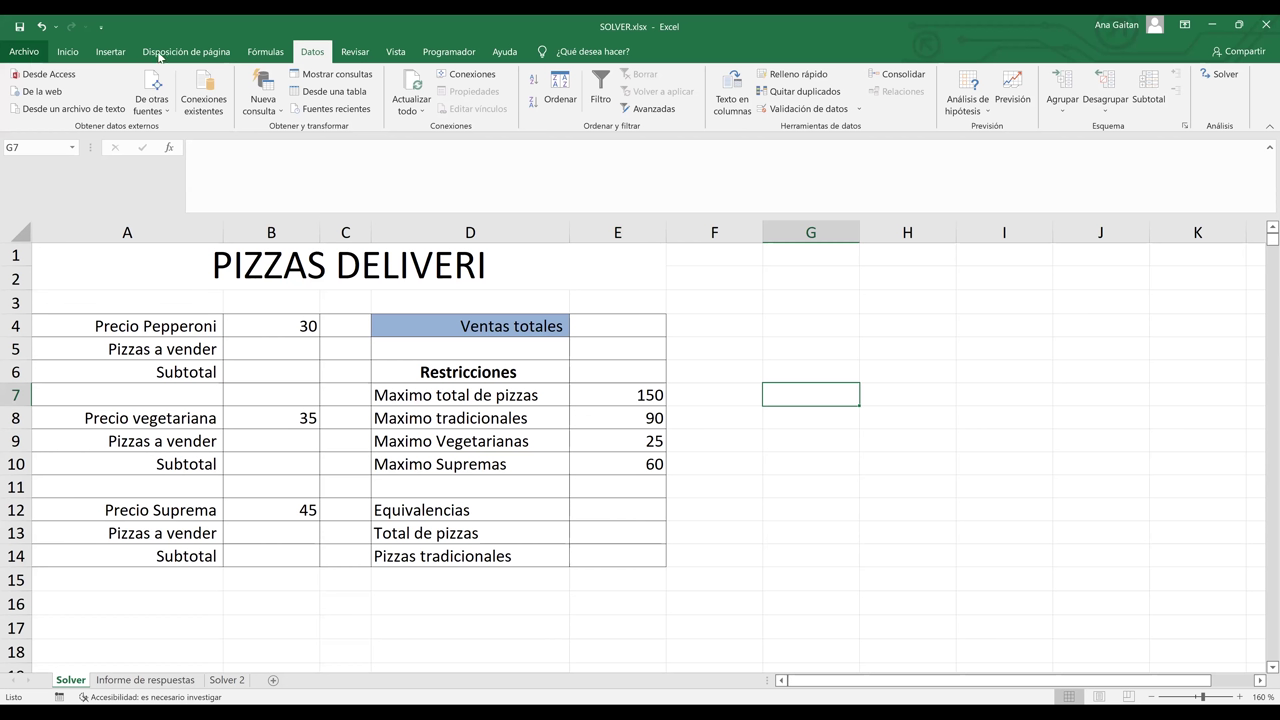
Step: Open the Complementos page of the Excel options
{"action": "left_click", "coordinate": [24, 51]}
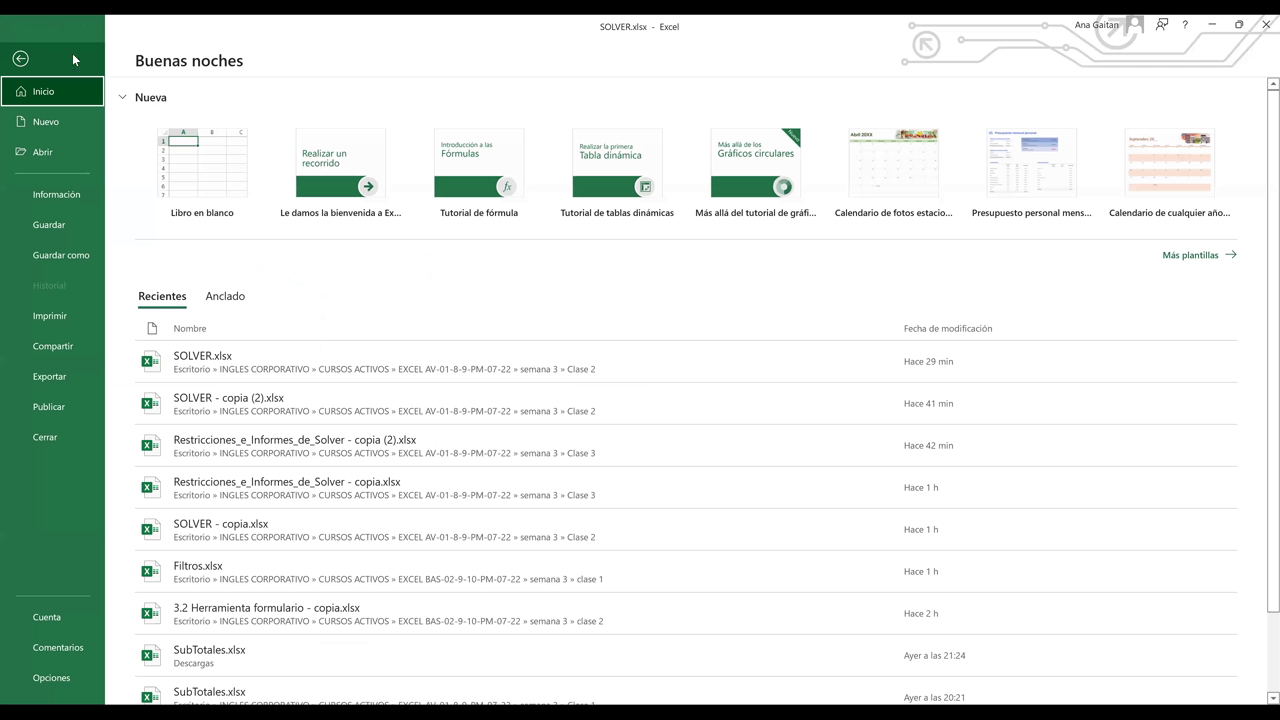
{"action": "left_click", "coordinate": [30, 58]}
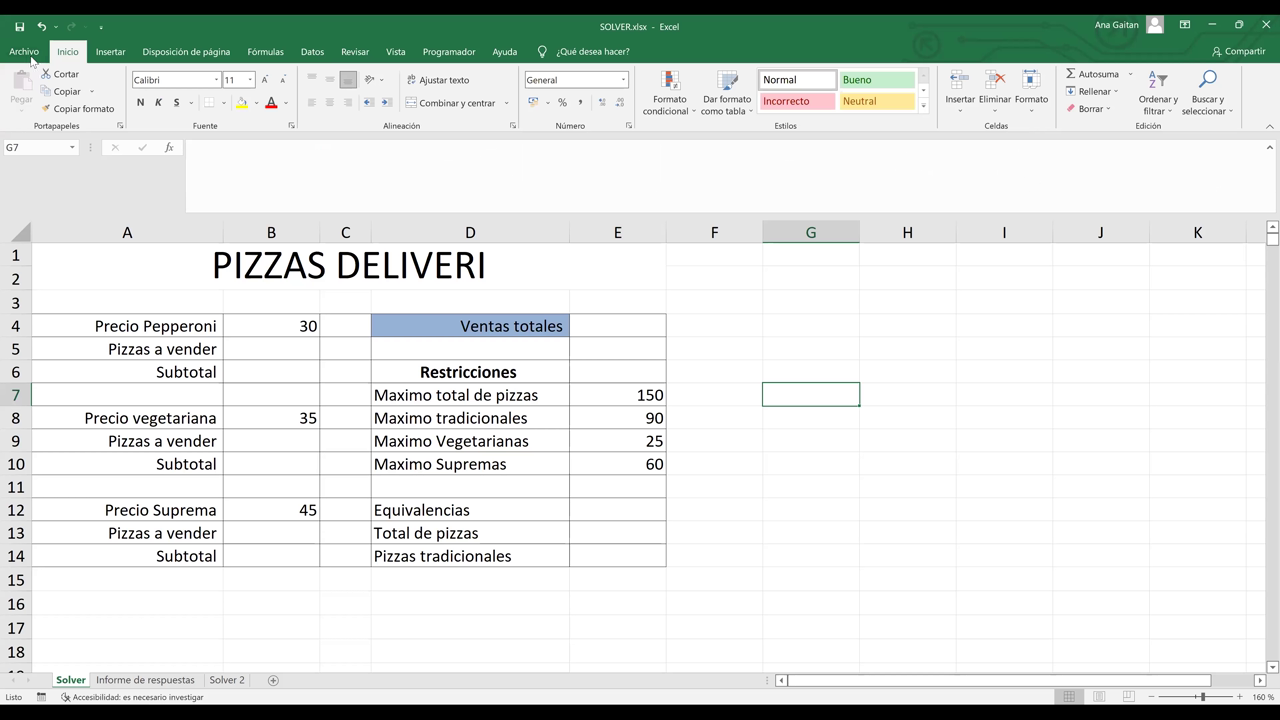
{"action": "left_click", "coordinate": [30, 56]}
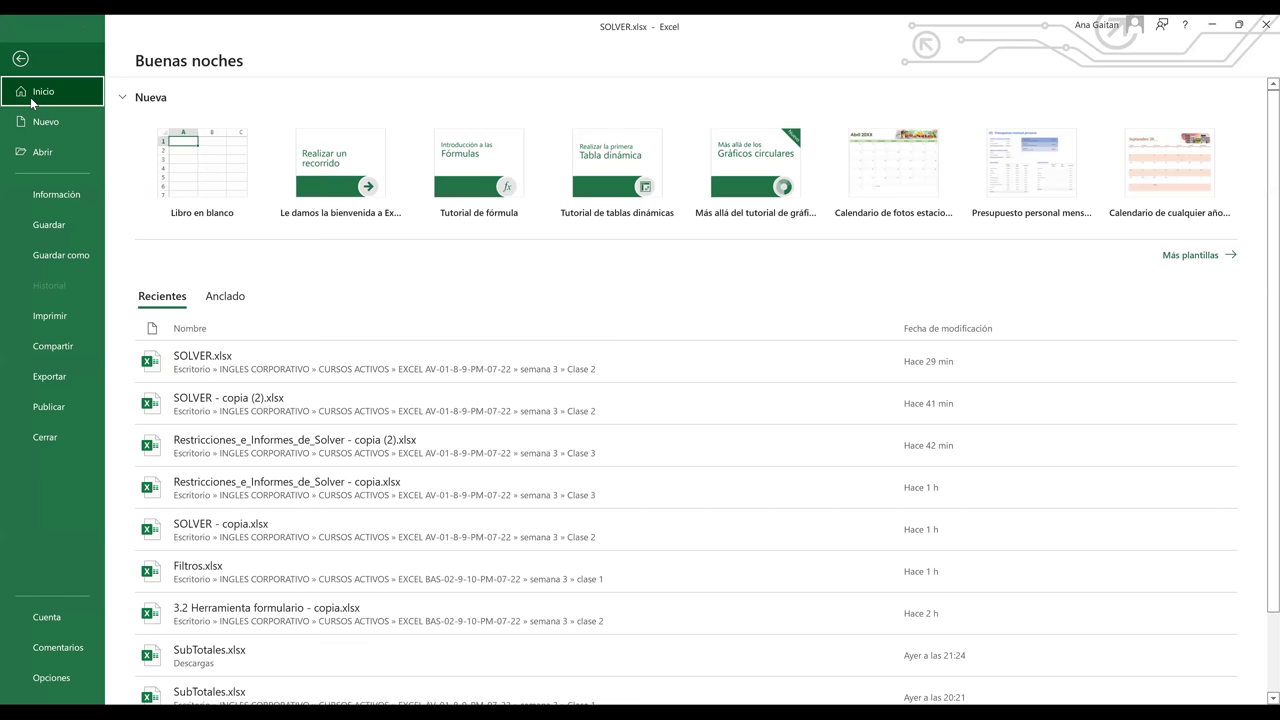
{"action": "left_click", "coordinate": [41, 679]}
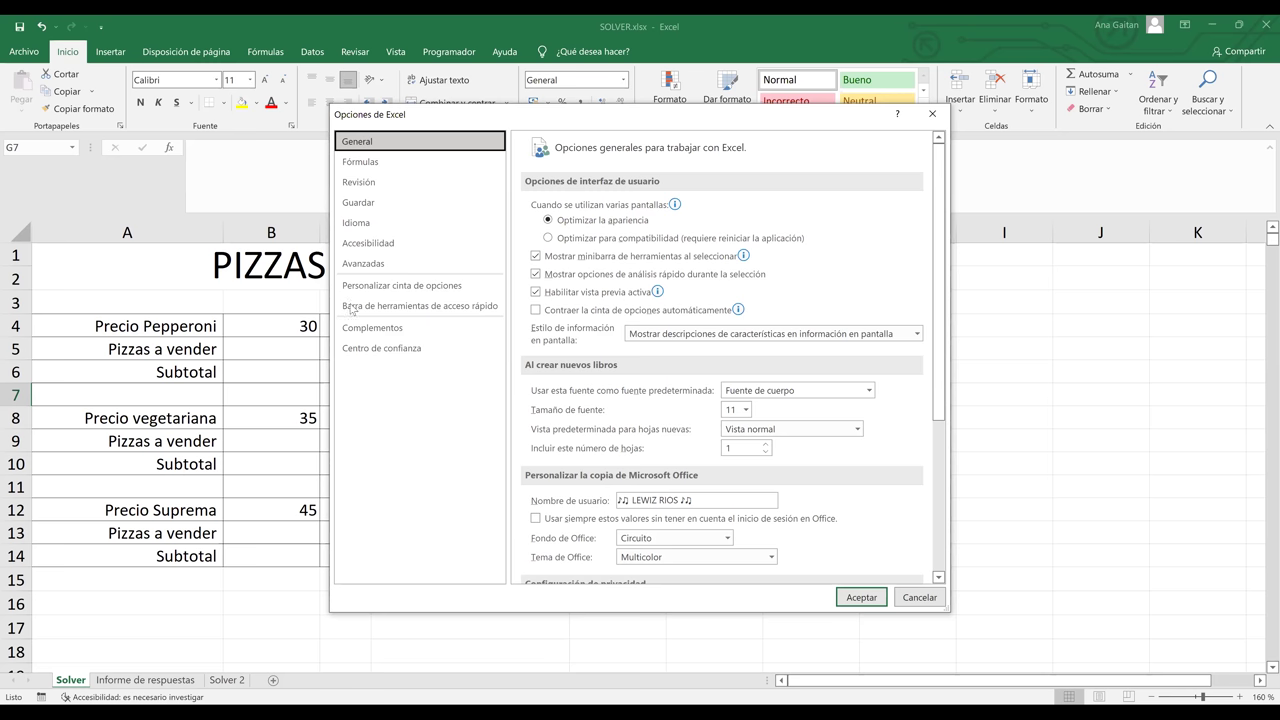
{"action": "left_click", "coordinate": [370, 330]}
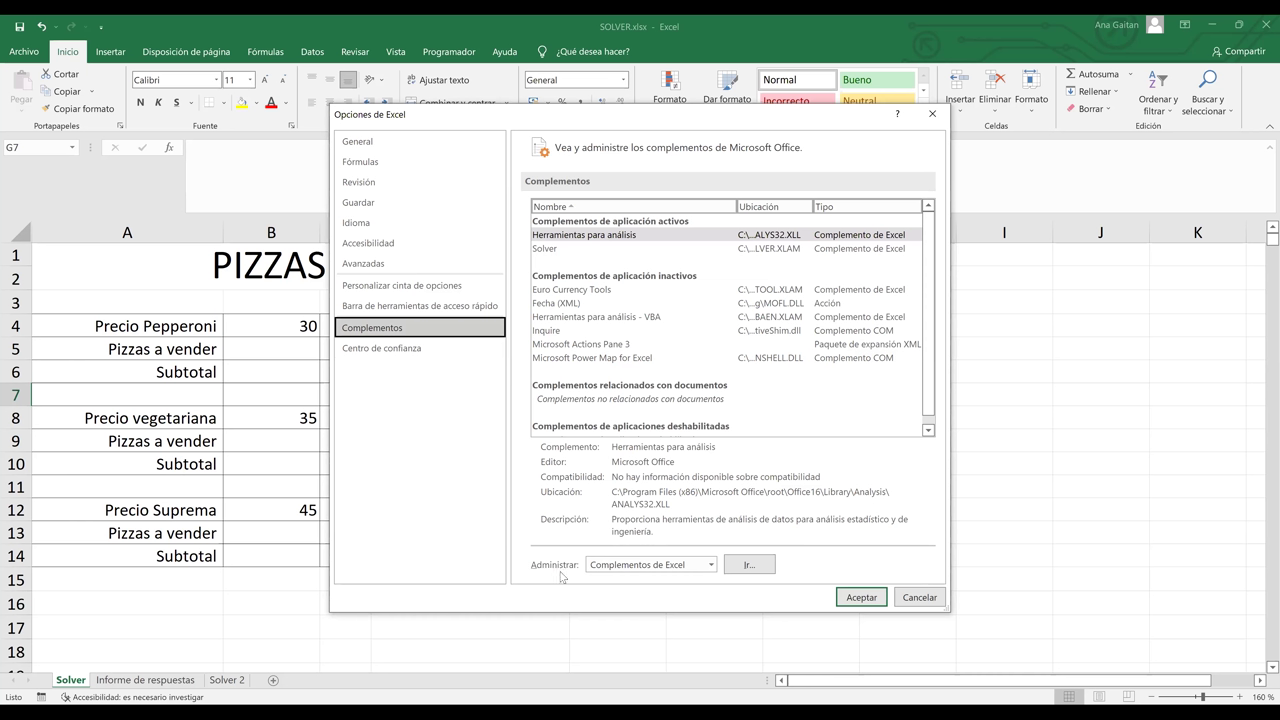
Step: Check the add-in types that can be managed, keep Complementos de Excel and open the list of available add-ins
{"action": "left_click", "coordinate": [711, 565]}
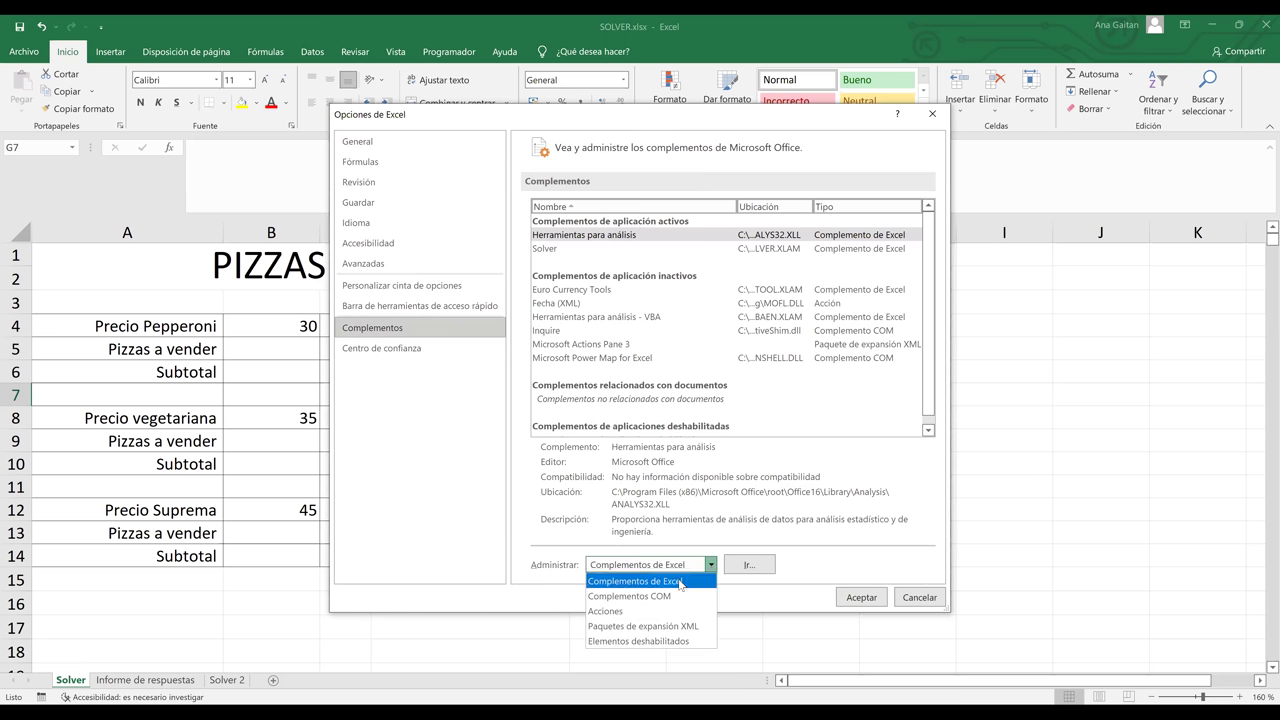
{"action": "left_click", "coordinate": [711, 566]}
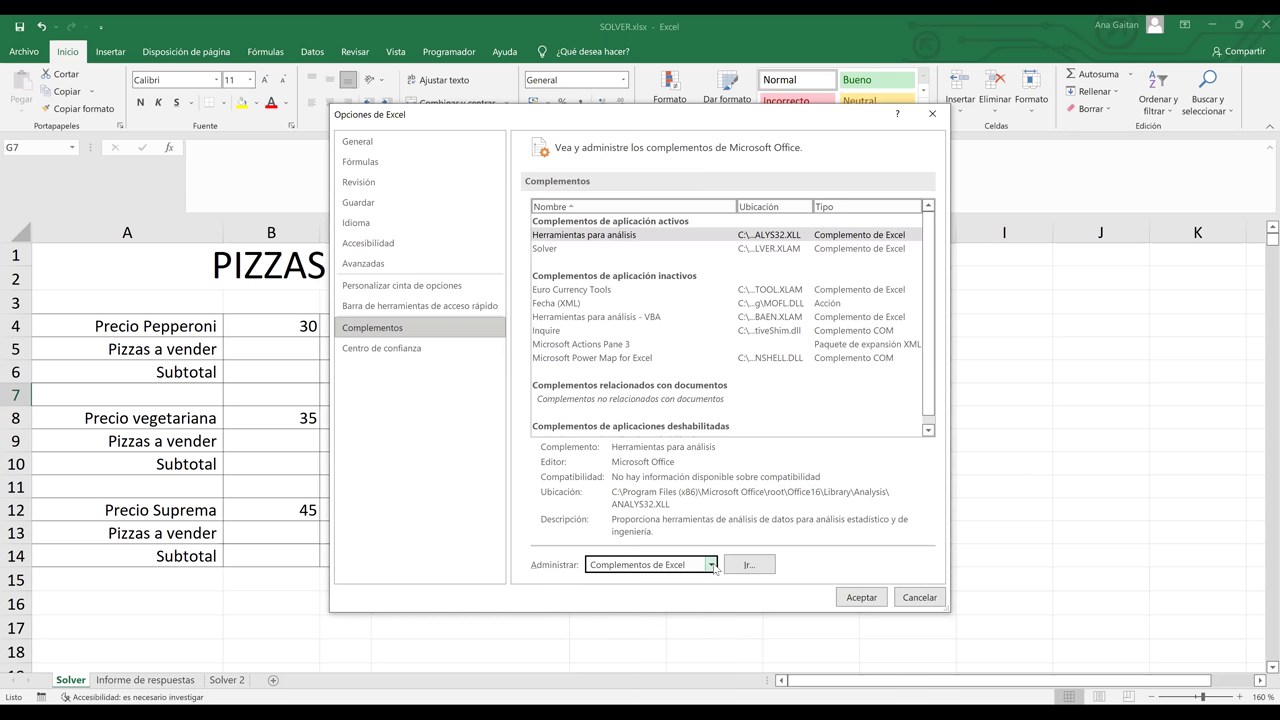
{"action": "left_click", "coordinate": [711, 565]}
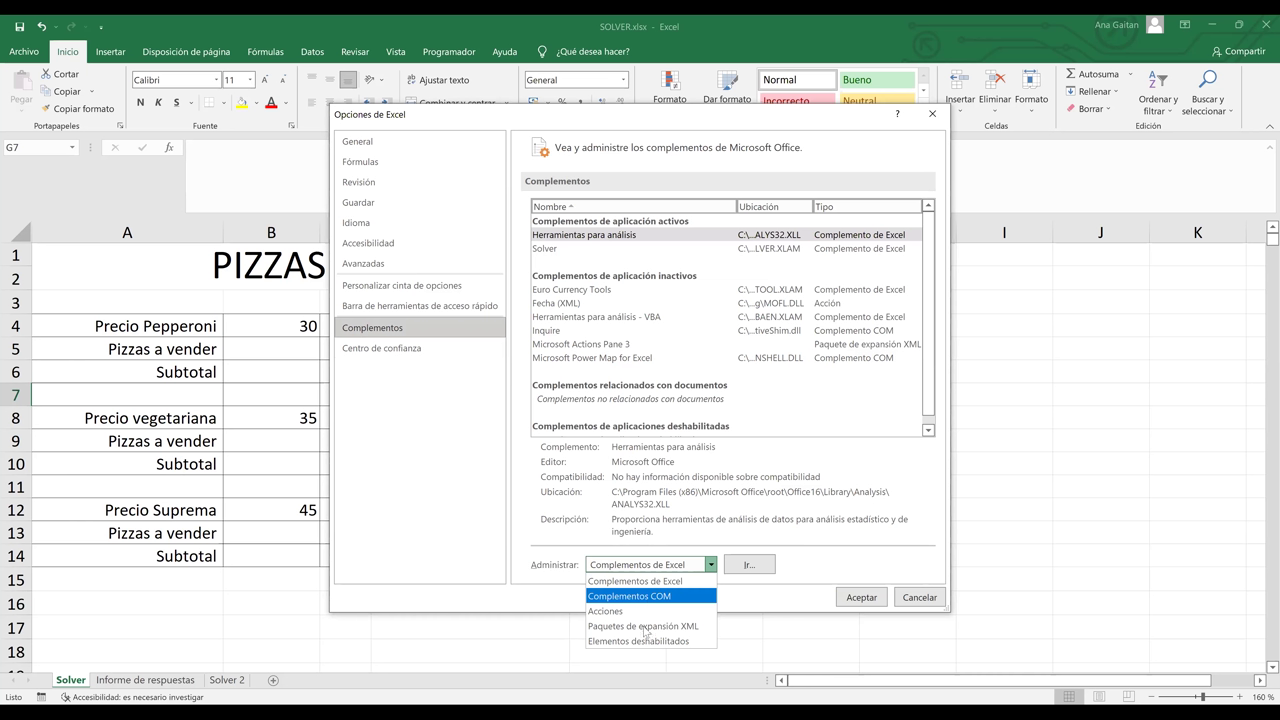
{"action": "left_click", "coordinate": [683, 568]}
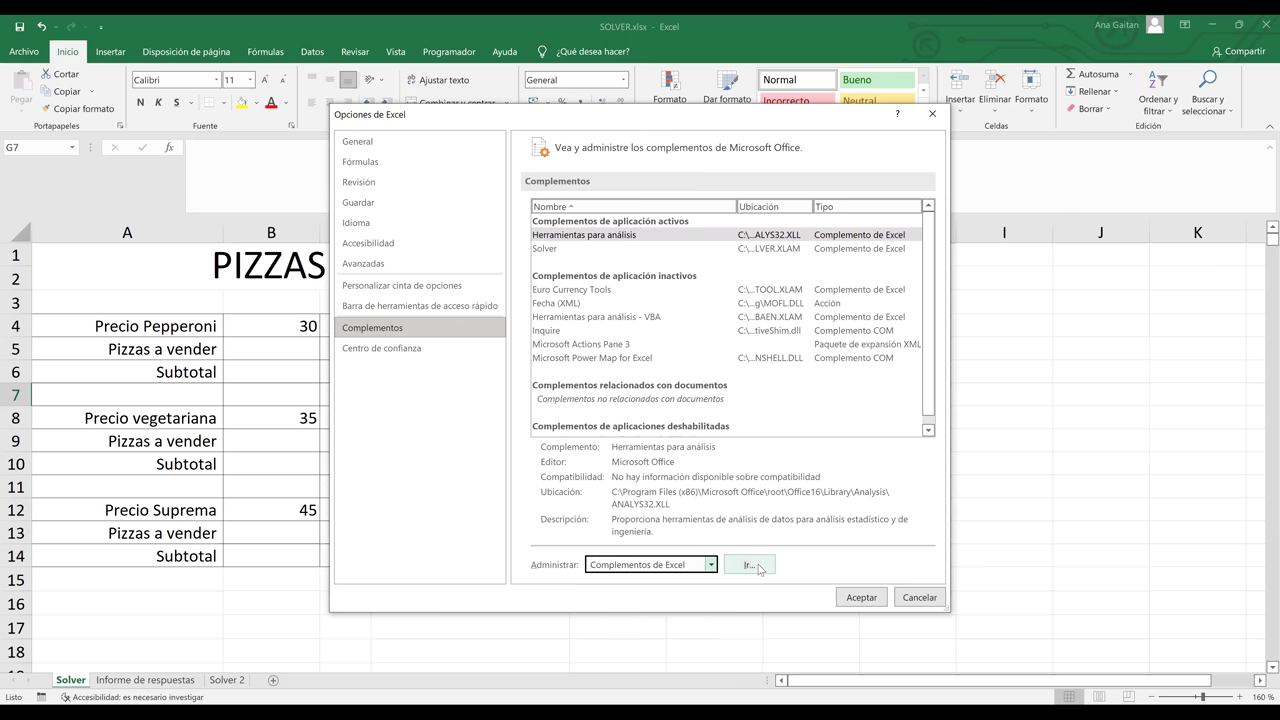
{"action": "left_click", "coordinate": [759, 567]}
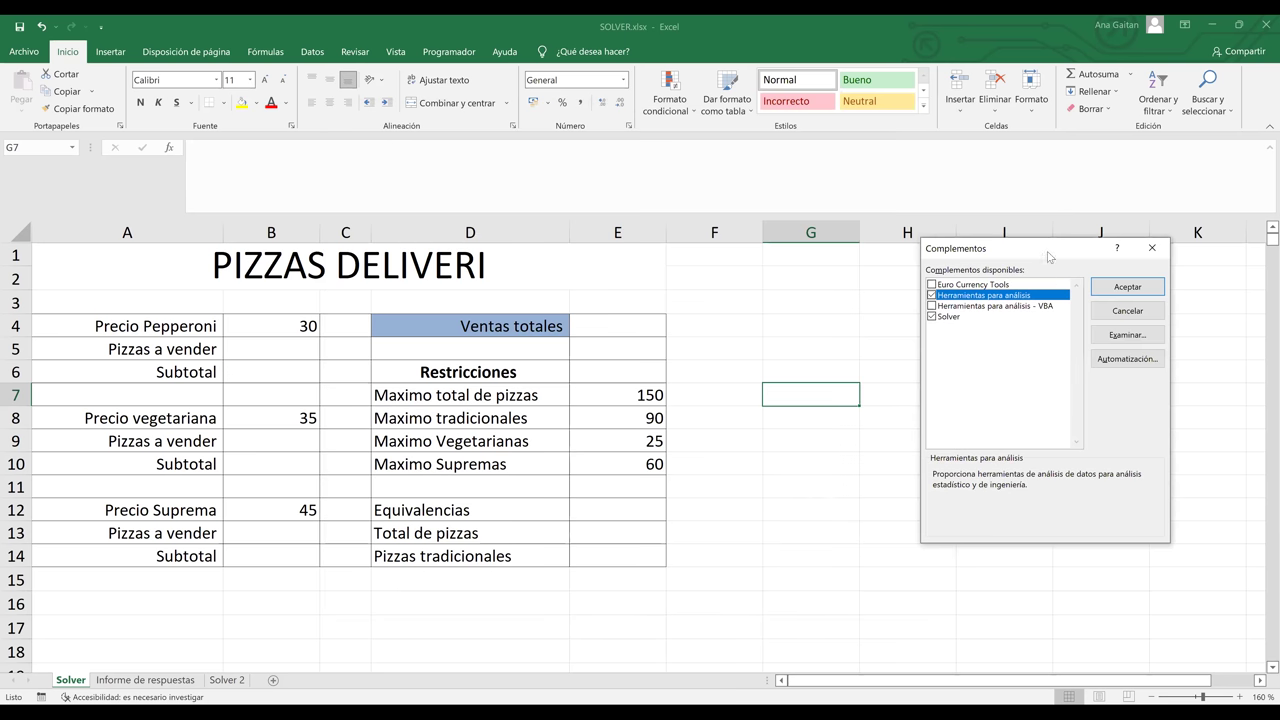
Step: Confirm the add-ins list with Herramientas para análisis and Solver enabled, and display the Datos commands where Solver is found
{"action": "left_click_drag", "start_coordinate": [1010, 248], "coordinate": [731, 248]}
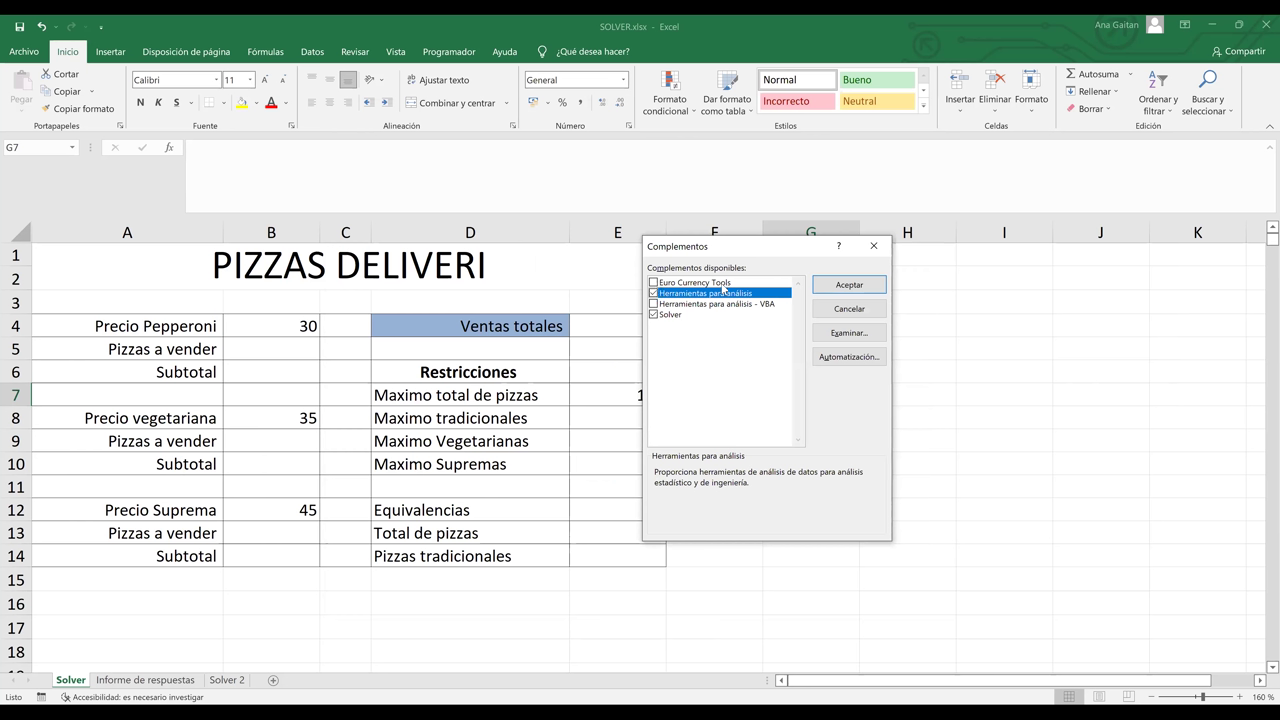
{"action": "left_click", "coordinate": [653, 292]}
{"action": "left_click", "coordinate": [653, 303]}
{"action": "left_click", "coordinate": [864, 286]}
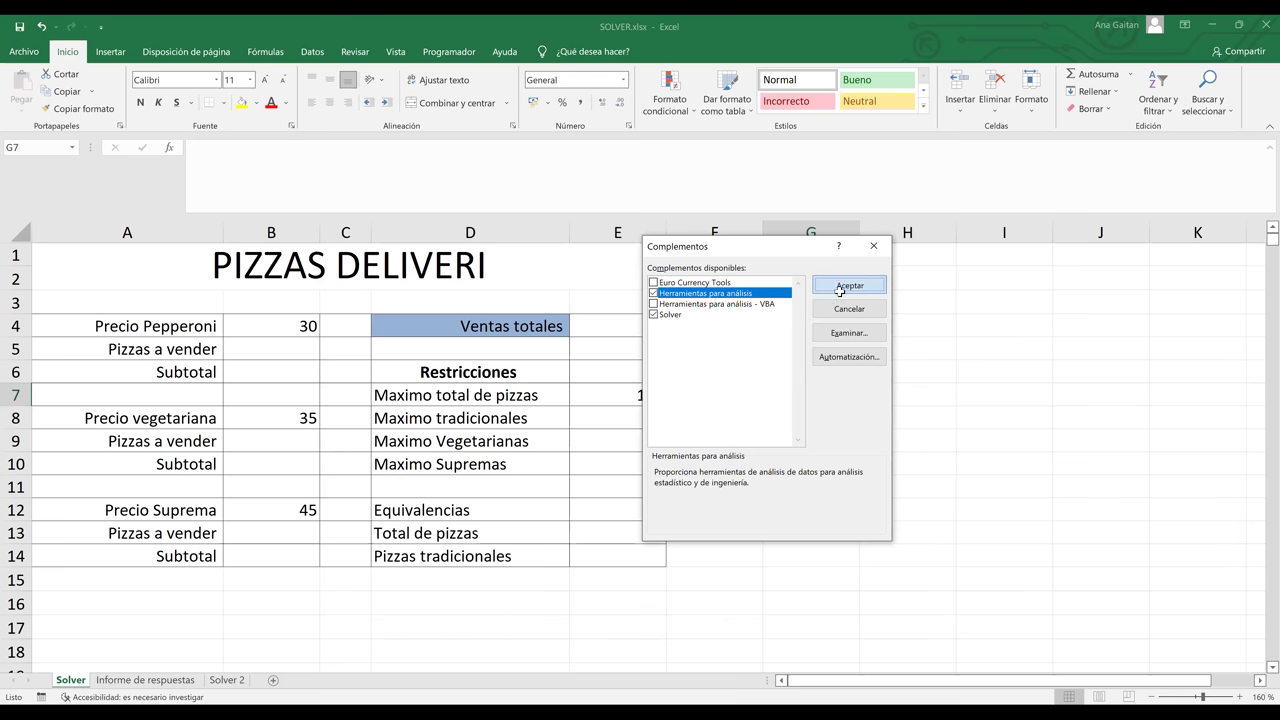
{"action": "left_click", "coordinate": [657, 371]}
{"action": "left_click", "coordinate": [768, 387]}
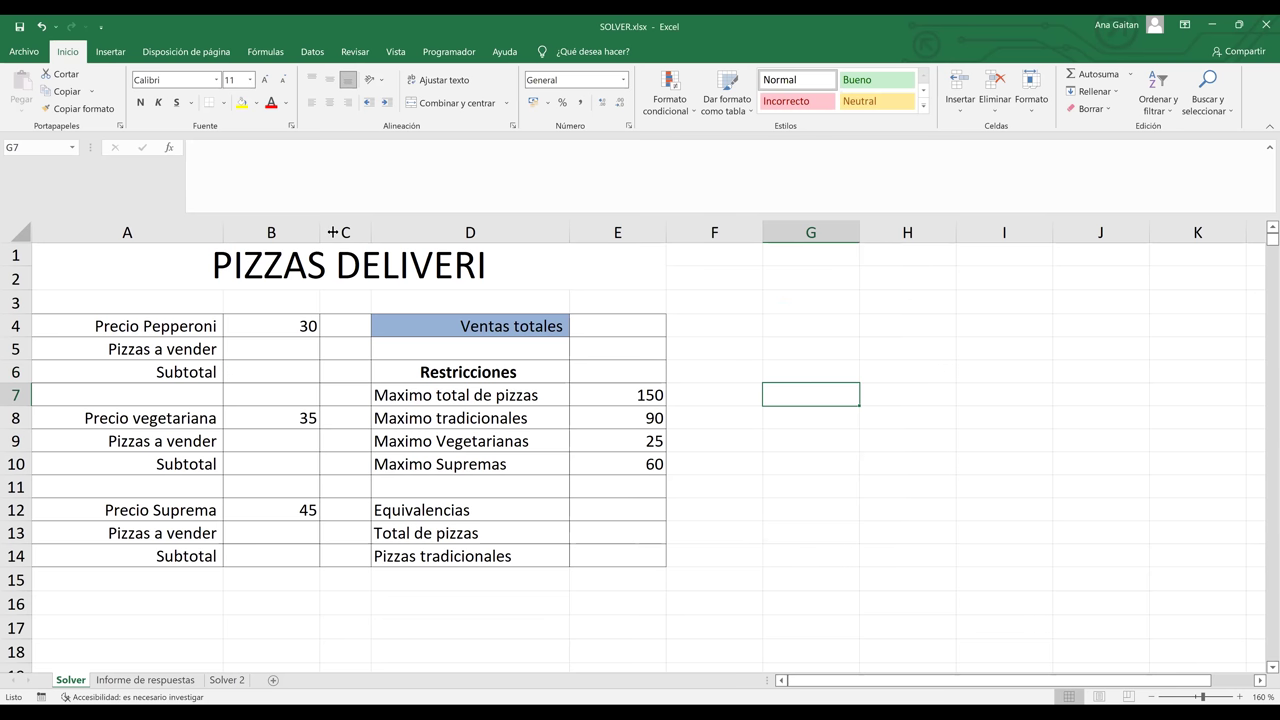
{"action": "left_click", "coordinate": [313, 52]}
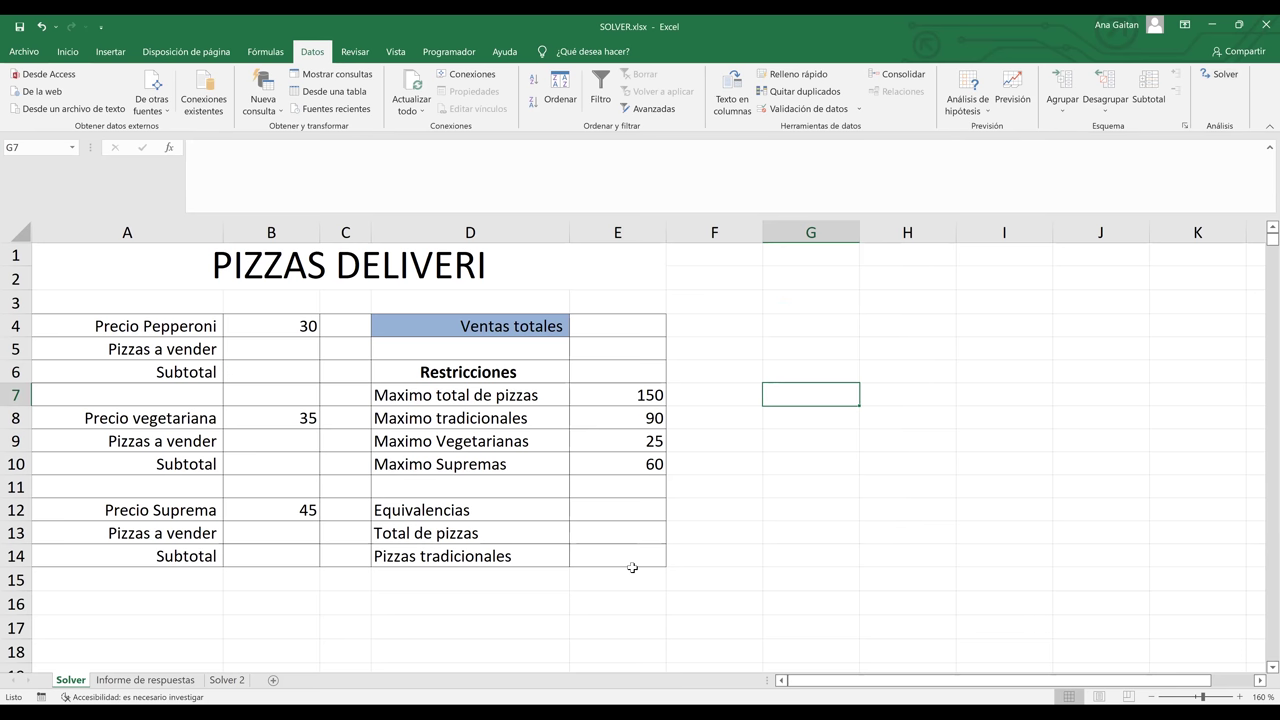
Step: Examine the Ventas totales target cell and the Pepperoni, vegetariana and Suprema prices in the PIZZAS DELIVERI table
{"action": "left_click", "coordinate": [601, 423]}
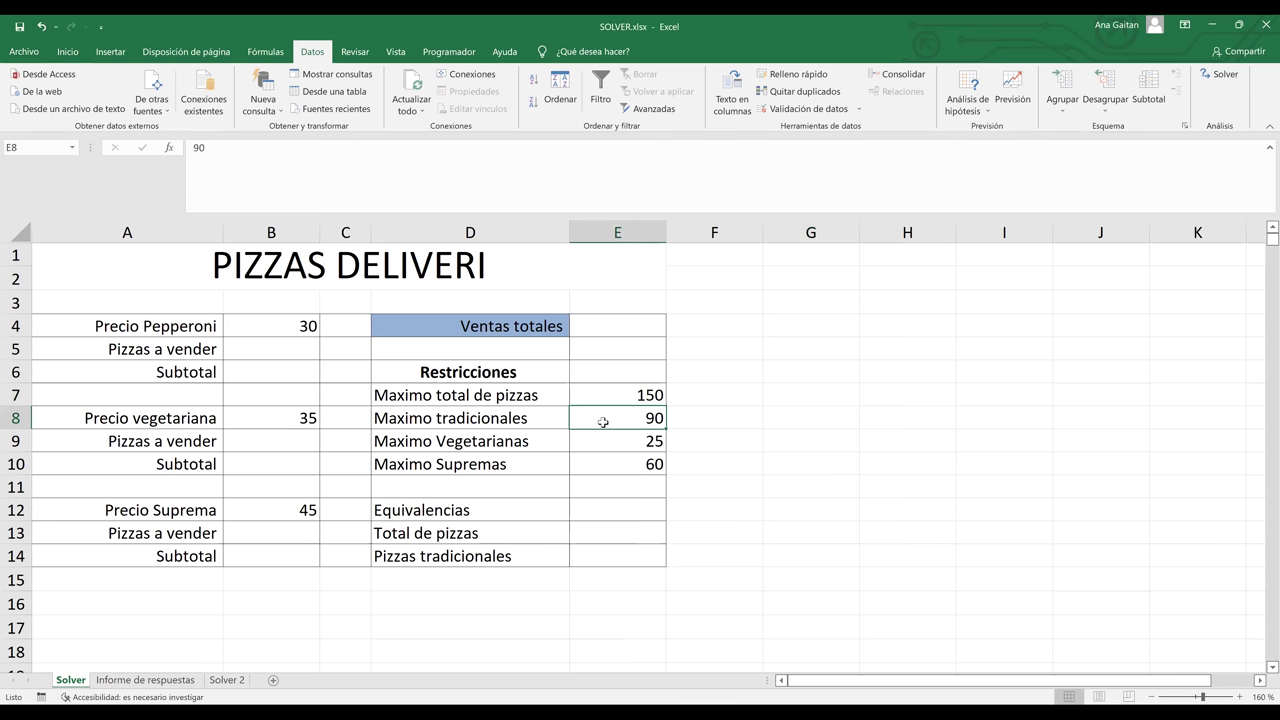
{"action": "left_click", "coordinate": [624, 331]}
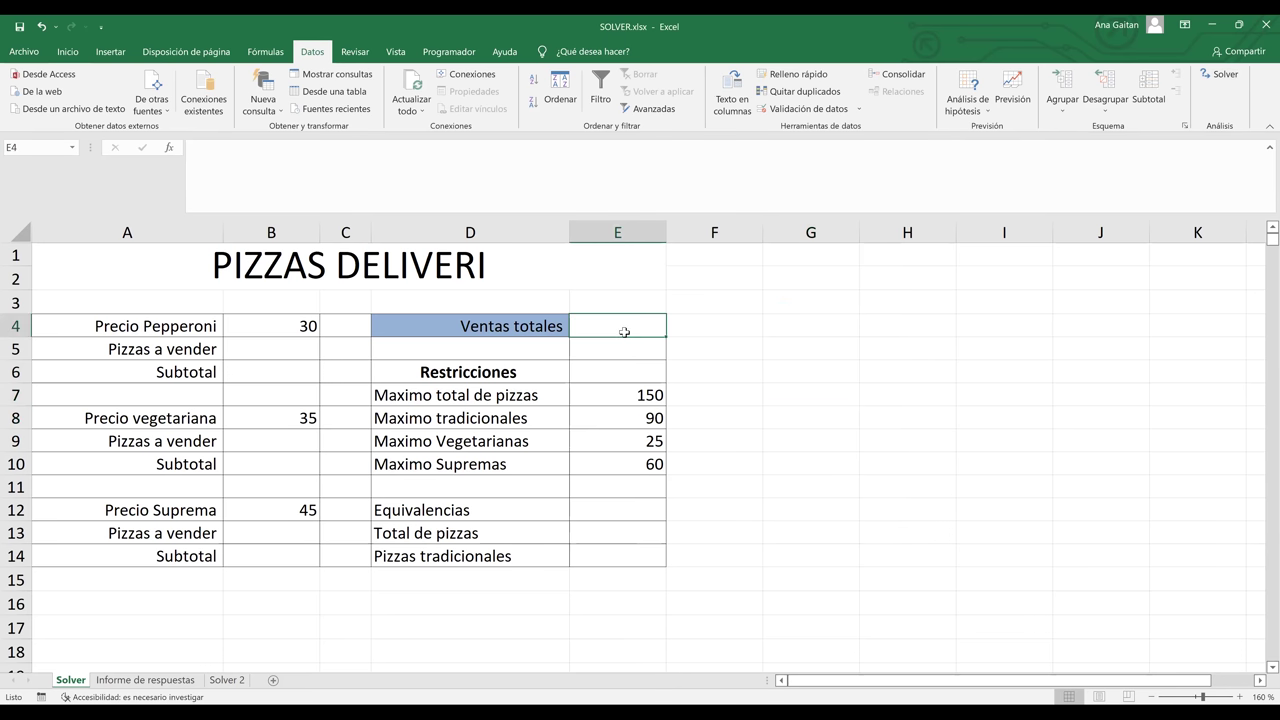
{"action": "left_click", "coordinate": [510, 326]}
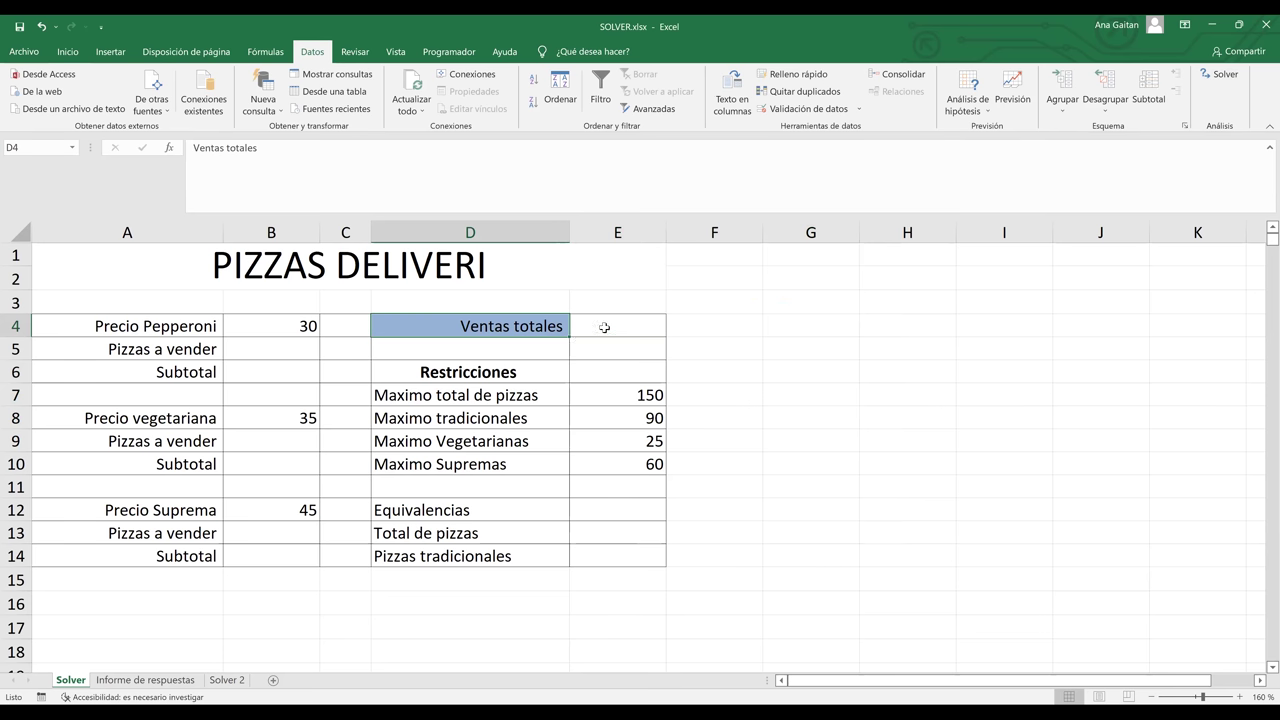
{"action": "left_click", "coordinate": [605, 327]}
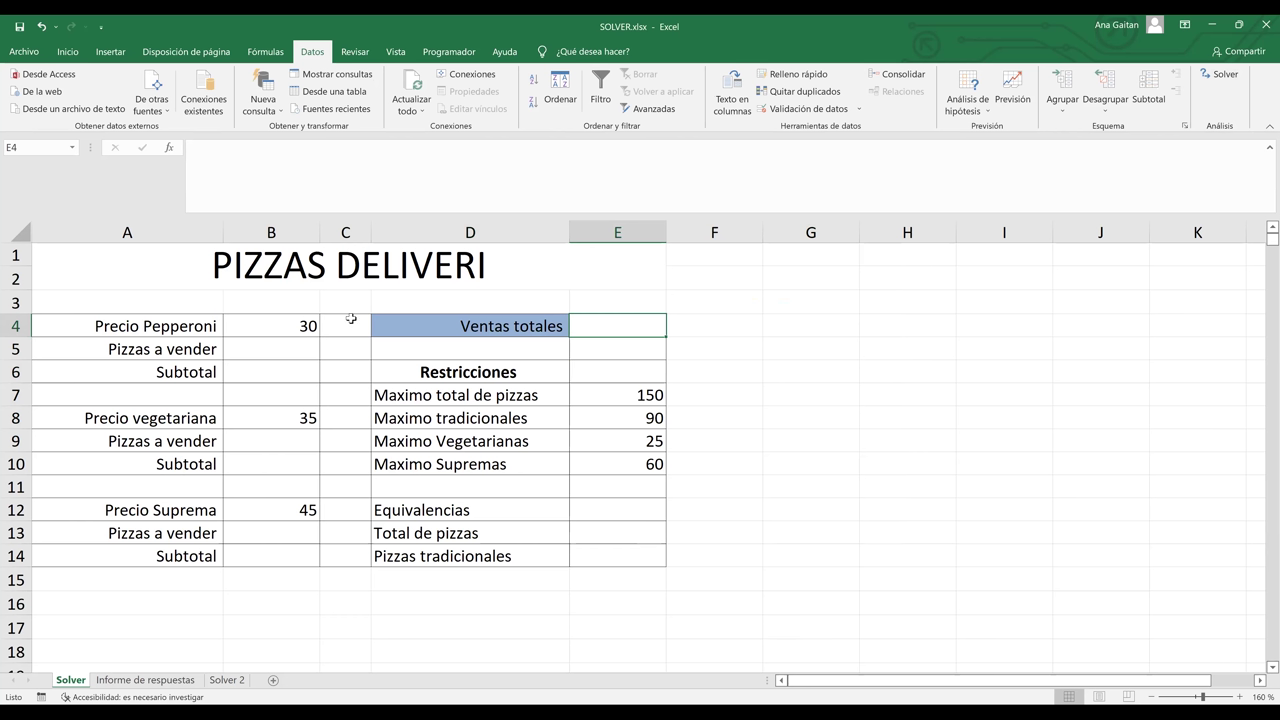
{"action": "left_click", "coordinate": [195, 328]}
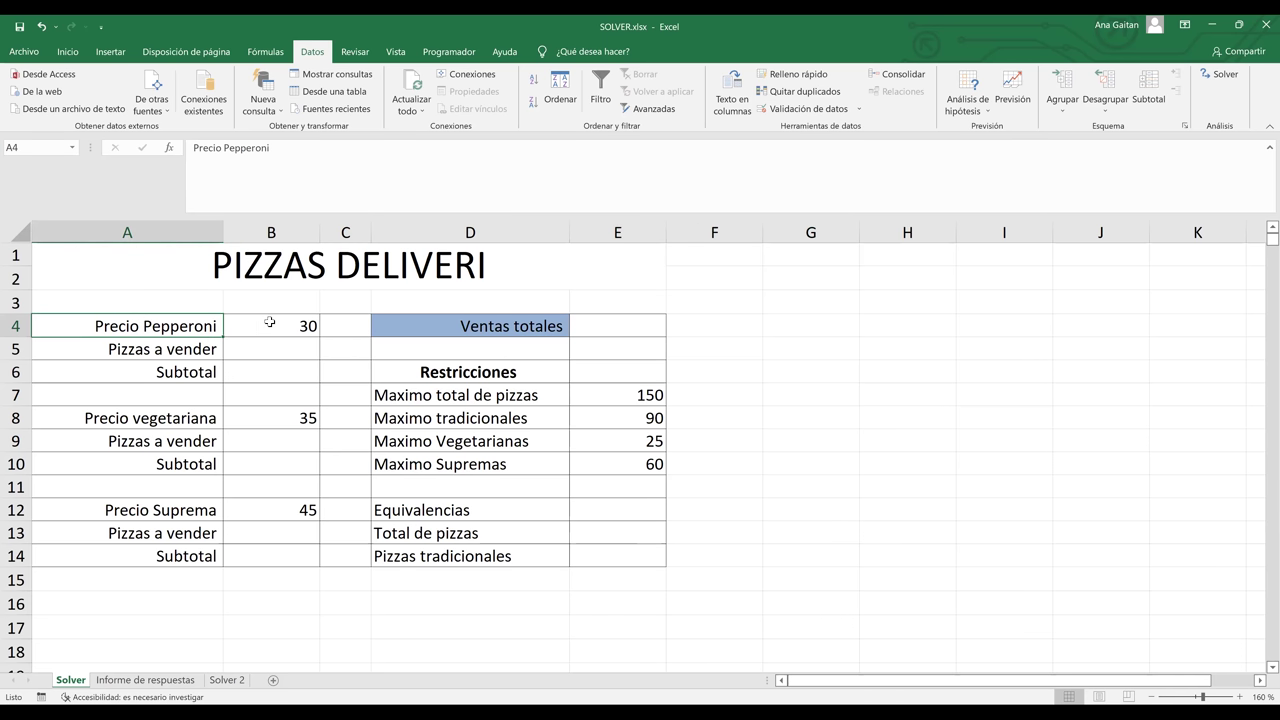
{"action": "left_click", "coordinate": [269, 322]}
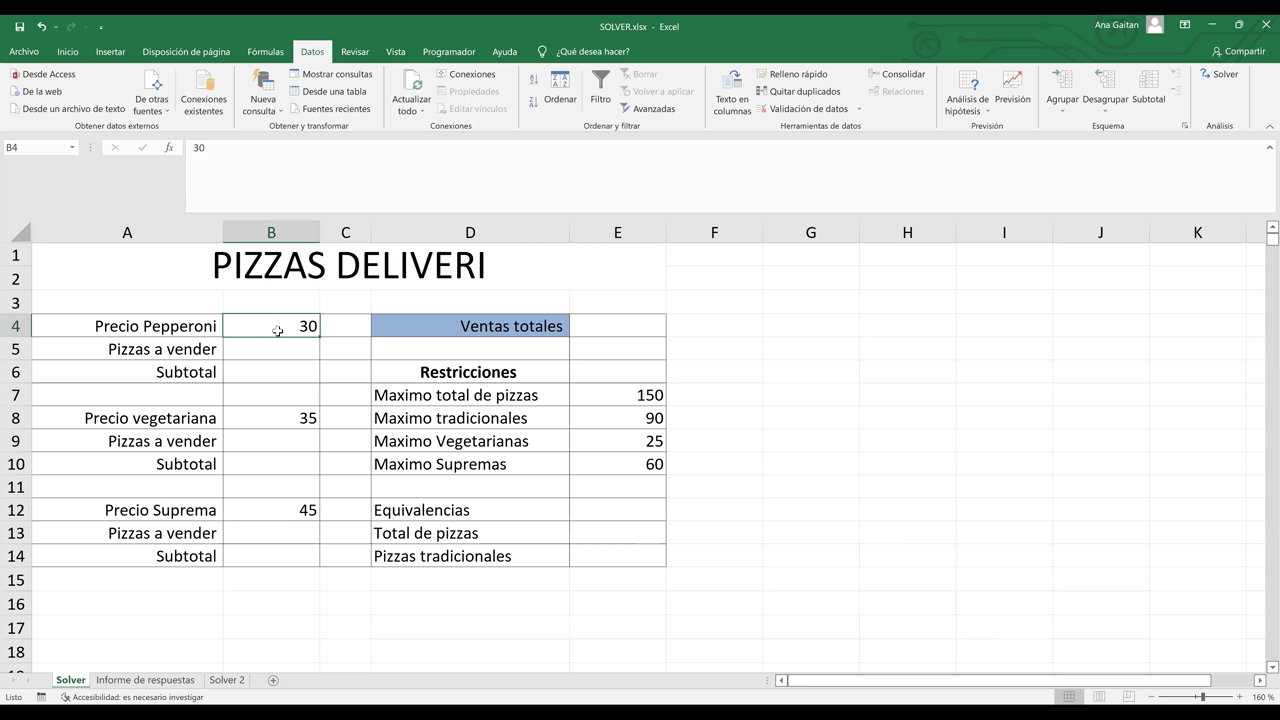
{"action": "left_click", "coordinate": [257, 423]}
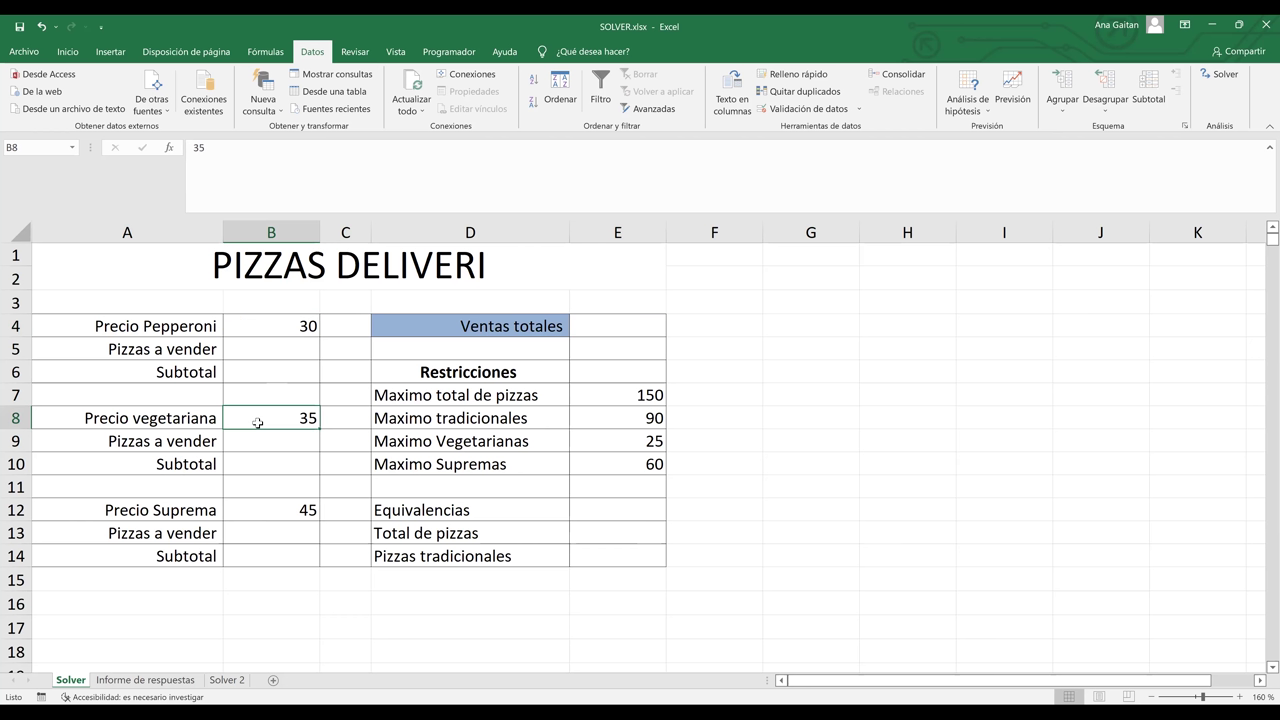
{"action": "left_click", "coordinate": [288, 511]}
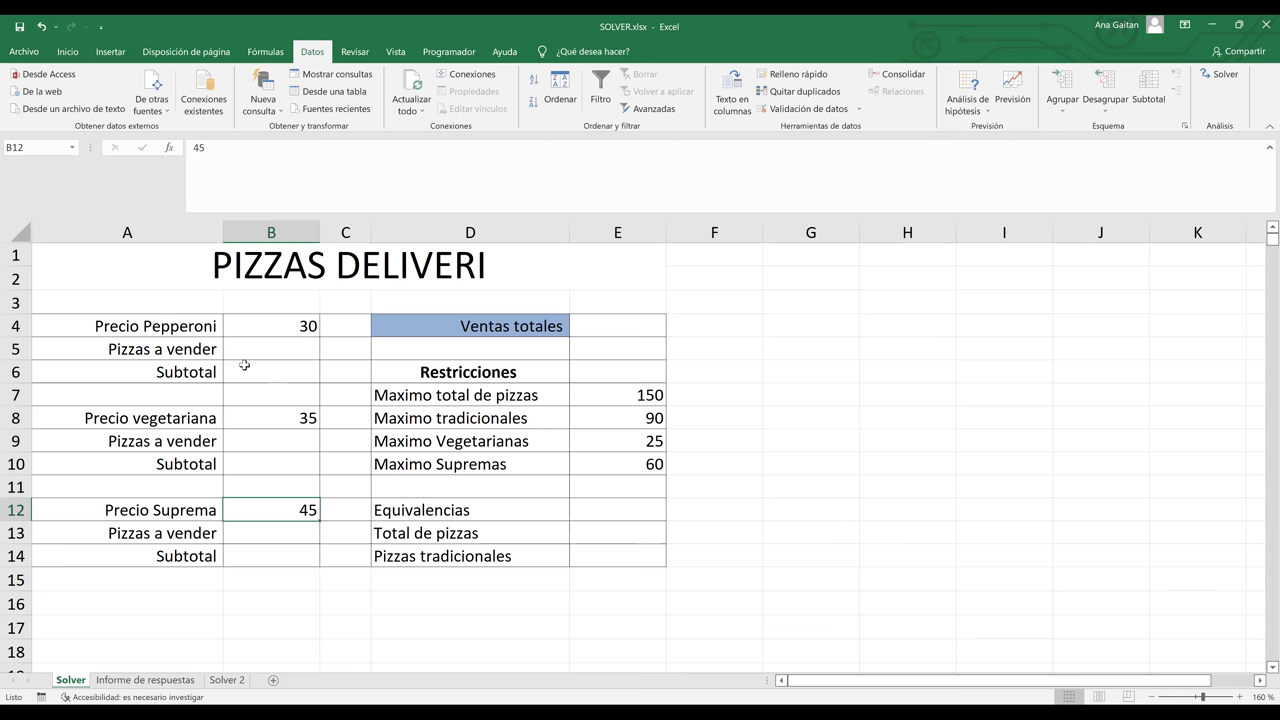
Step: Examine how the Pepperoni Subtotal in B6 relates to the price in B4 and Pizzas a vender in B5
{"action": "left_click", "coordinate": [190, 352]}
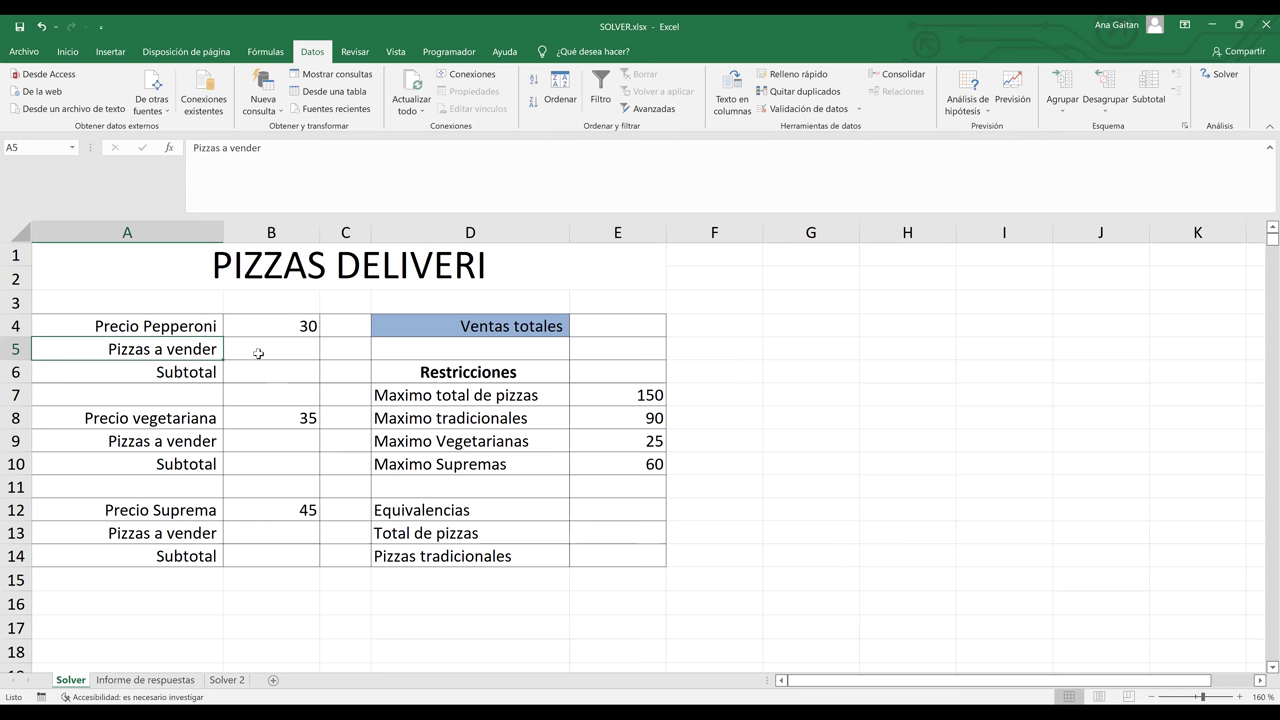
{"action": "left_click", "coordinate": [264, 354]}
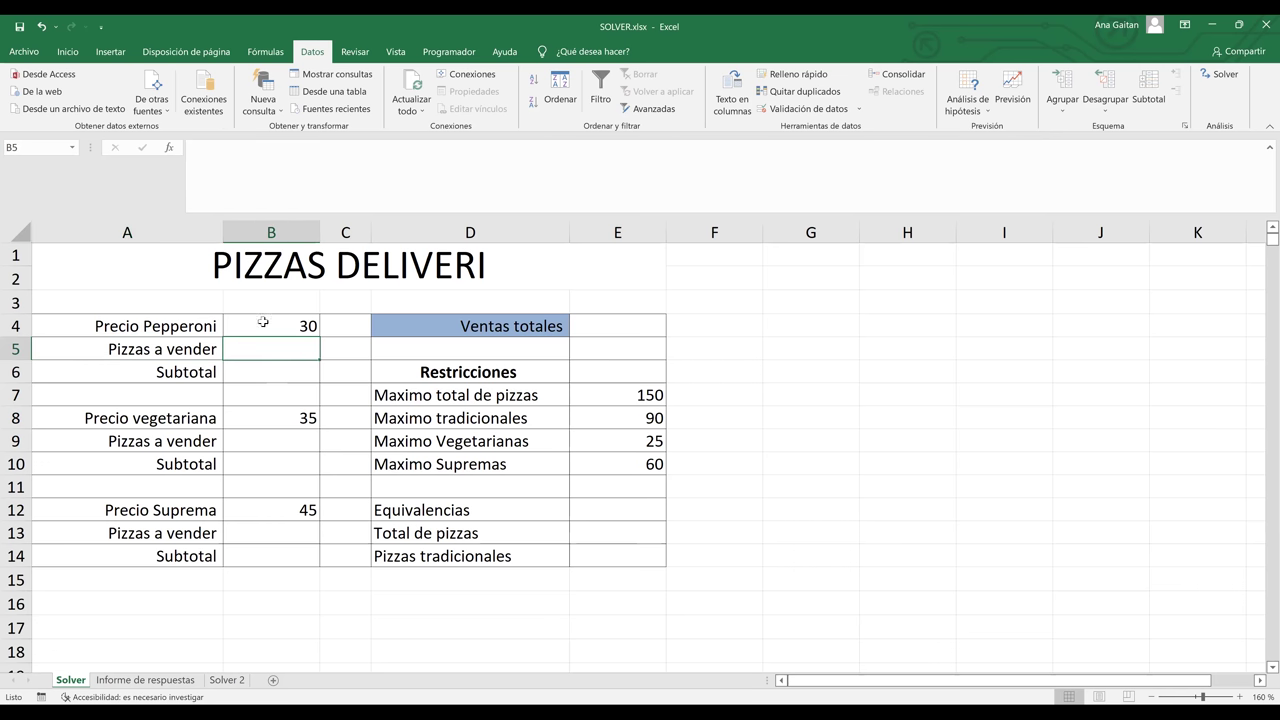
{"action": "left_click", "coordinate": [268, 377]}
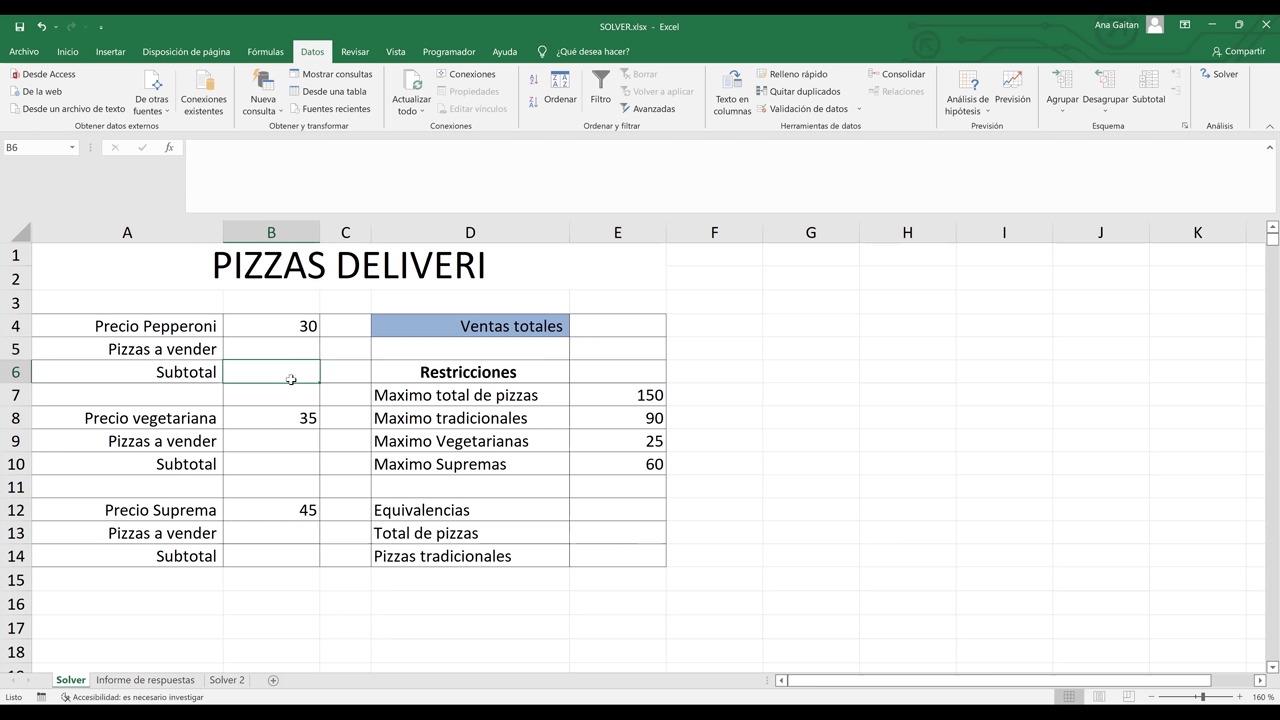
{"action": "left_click", "coordinate": [283, 325]}
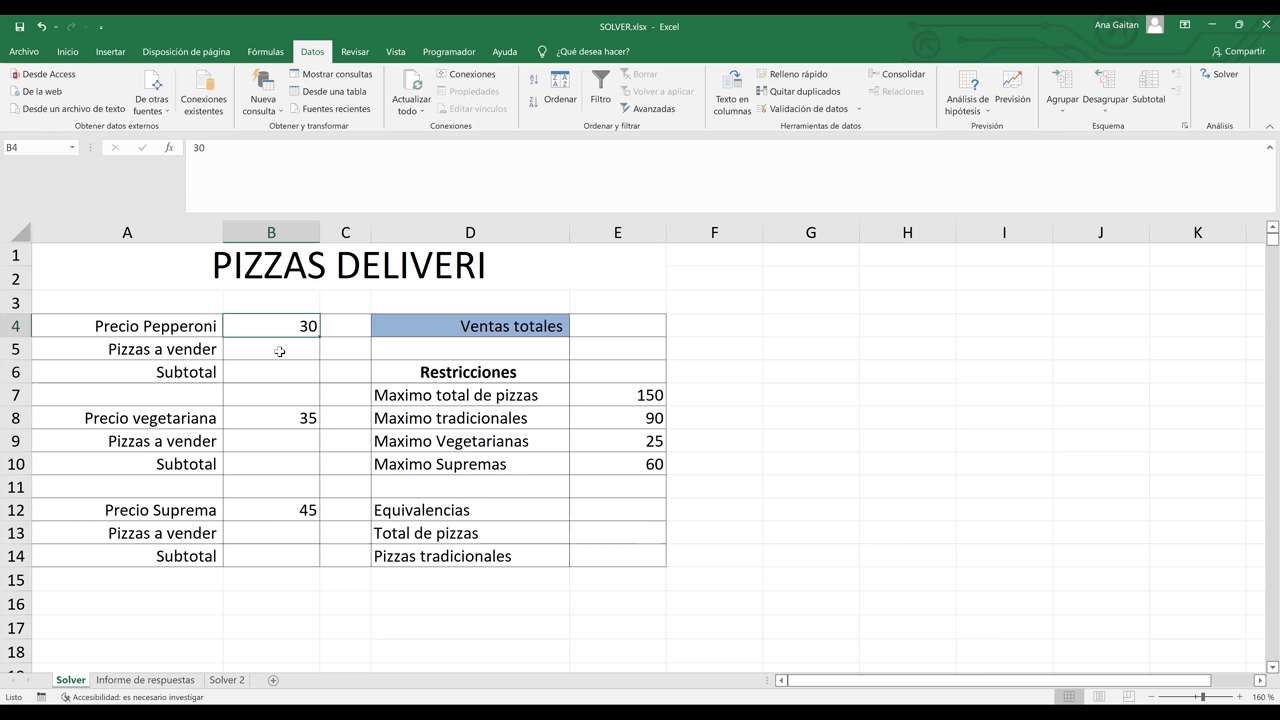
{"action": "left_click", "coordinate": [280, 351]}
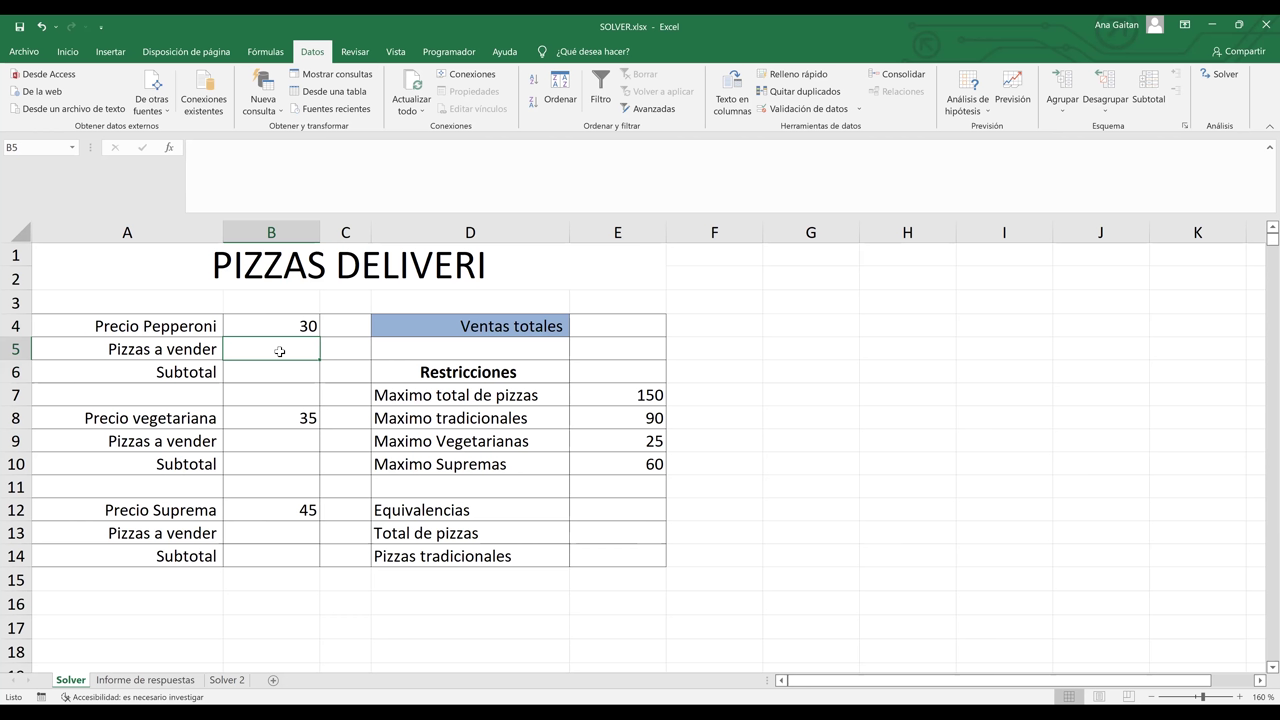
Step: Examine the Pepperoni price, the Subtotal cells B6, B10 and B14, and the Ventas totales cell E4 that has to sum them
{"action": "left_click", "coordinate": [268, 324]}
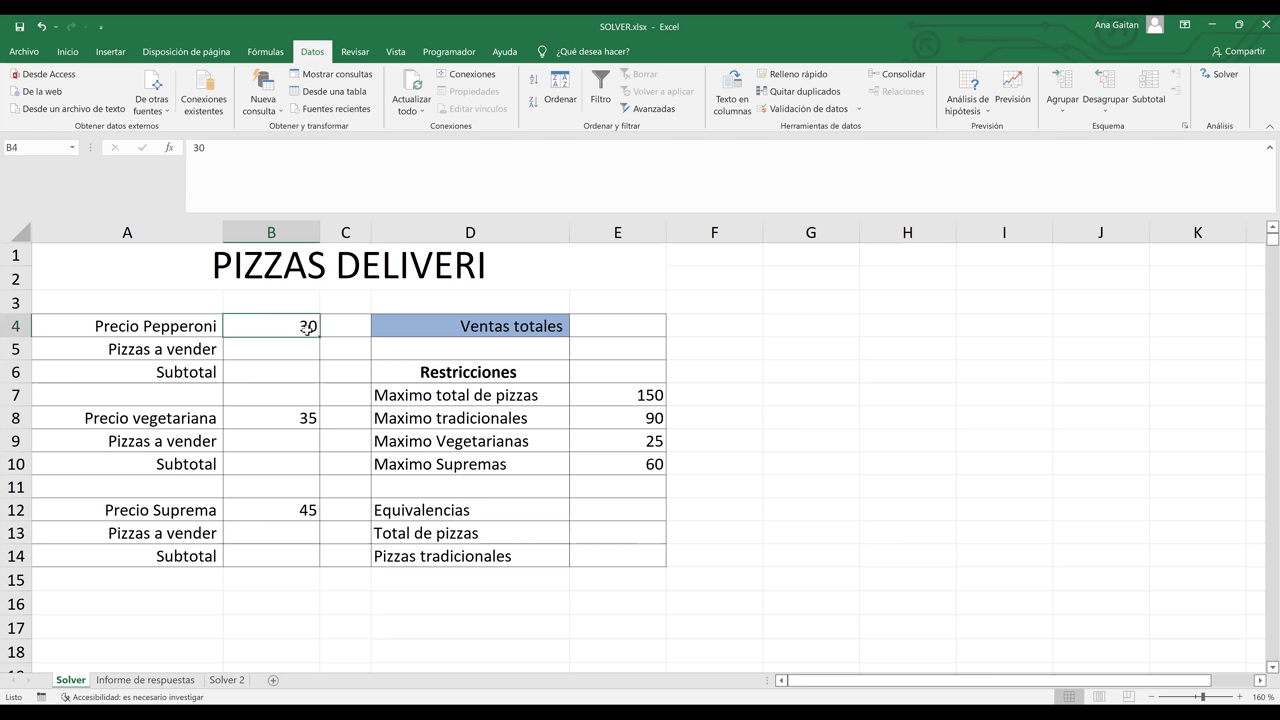
{"action": "left_click", "coordinate": [276, 370]}
{"action": "left_click", "coordinate": [280, 466]}
{"action": "left_click", "coordinate": [285, 559]}
{"action": "left_click", "coordinate": [291, 459]}
{"action": "left_click", "coordinate": [297, 362]}
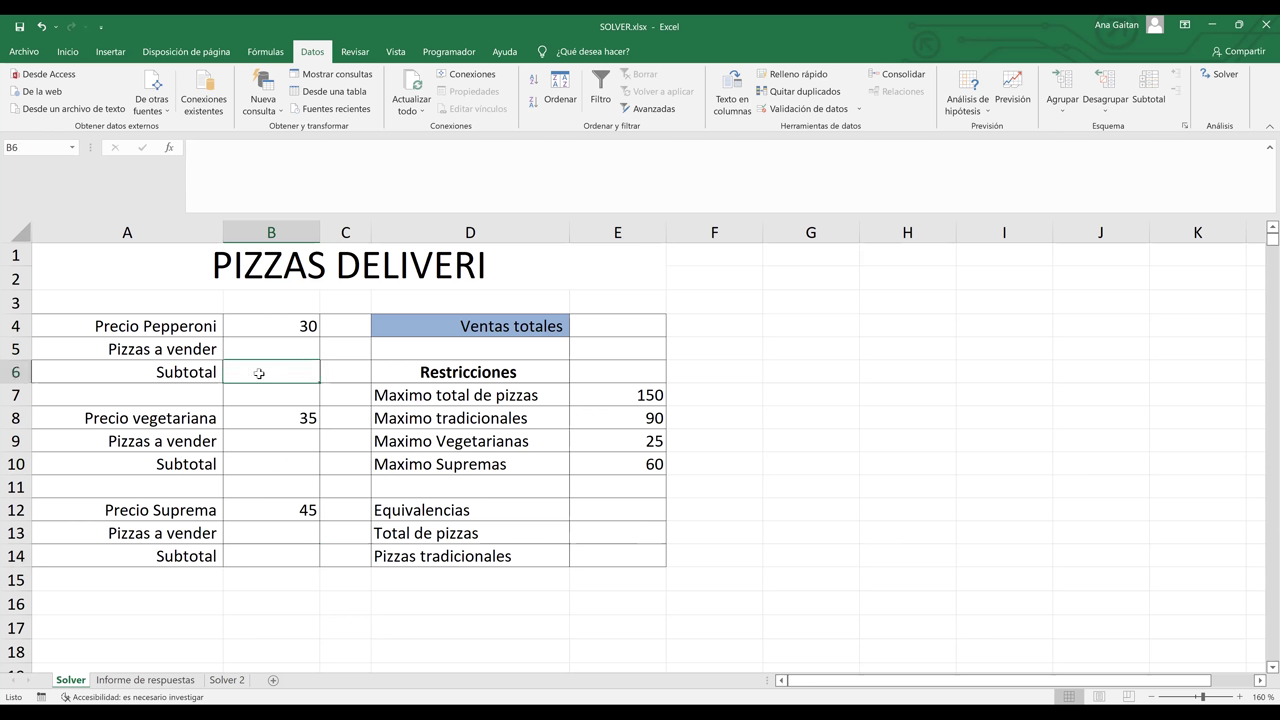
{"action": "left_click", "coordinate": [261, 463]}
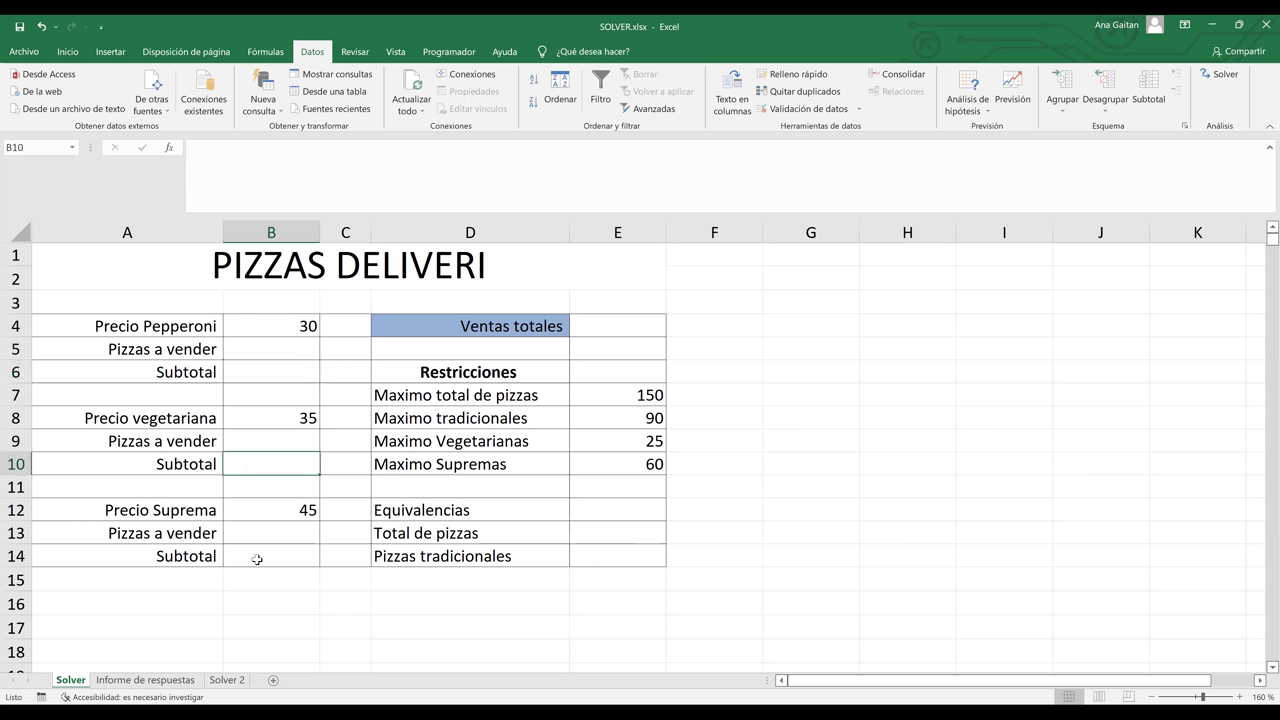
{"action": "left_click", "coordinate": [257, 559]}
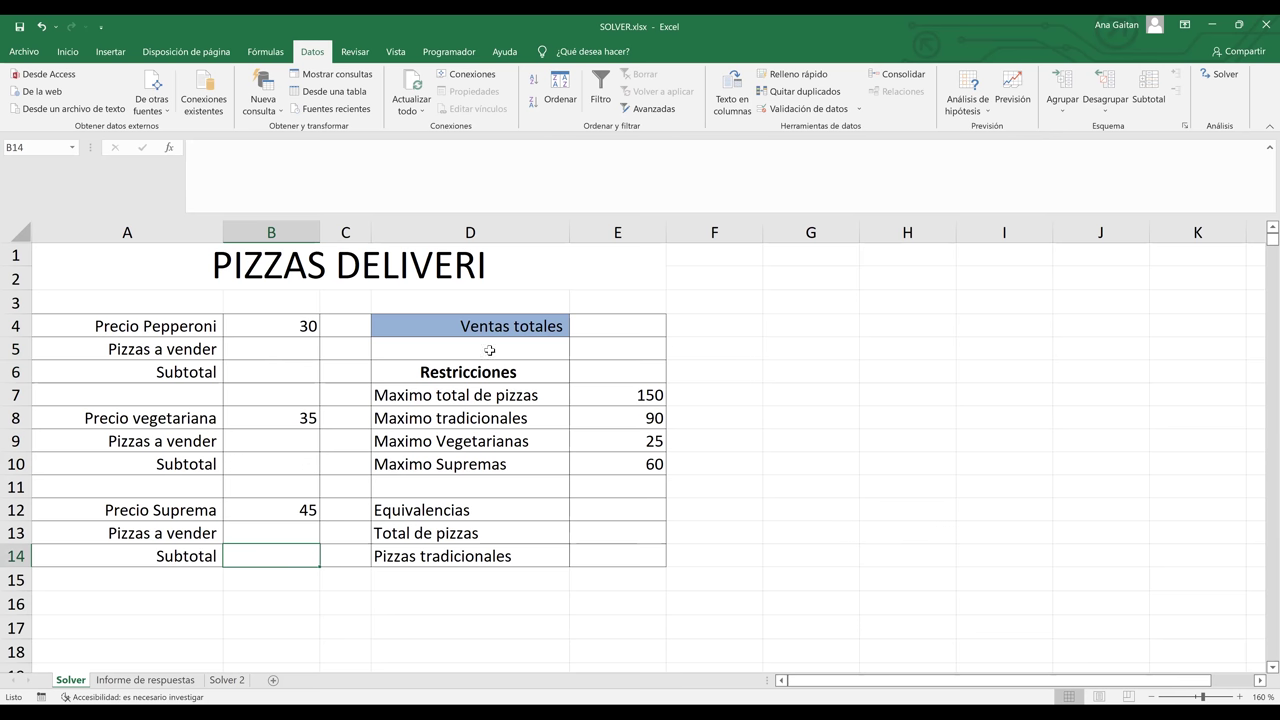
{"action": "left_click", "coordinate": [616, 327]}
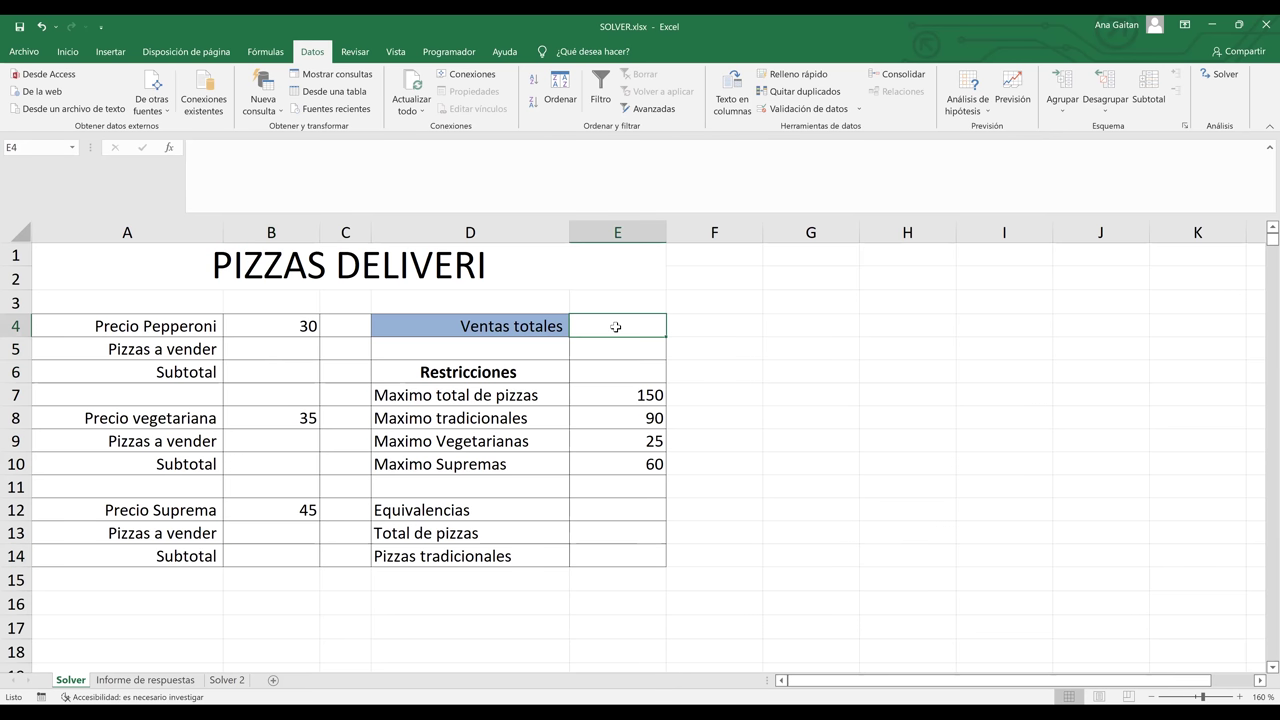
{"action": "left_click", "coordinate": [242, 372]}
{"action": "left_click", "coordinate": [246, 464]}
{"action": "left_click", "coordinate": [242, 558]}
Step: Calculate Ventas totales in E4 as the sum of the three subtotals with the formula =B6+B10+B14
{"action": "left_click", "coordinate": [614, 327]}
{"action": "double_click", "coordinate": [615, 327]}
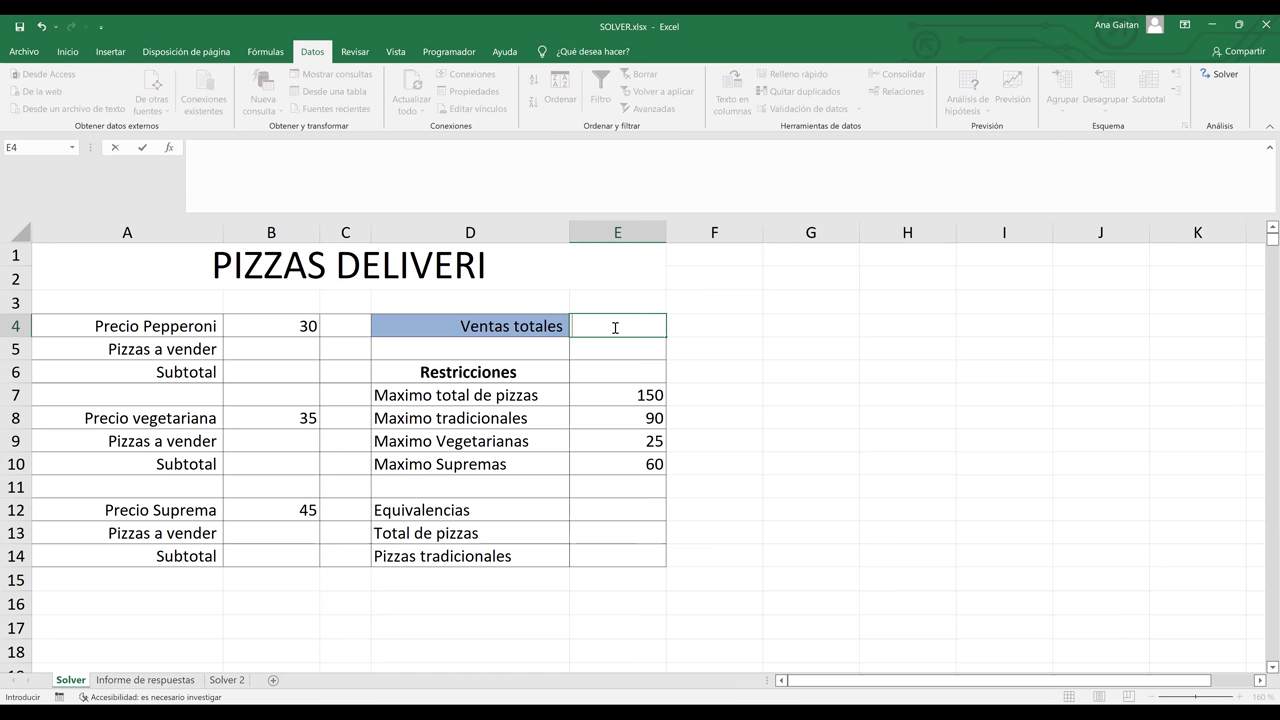
{"action": "type", "text": "="}
{"action": "left_click", "coordinate": [258, 370]}
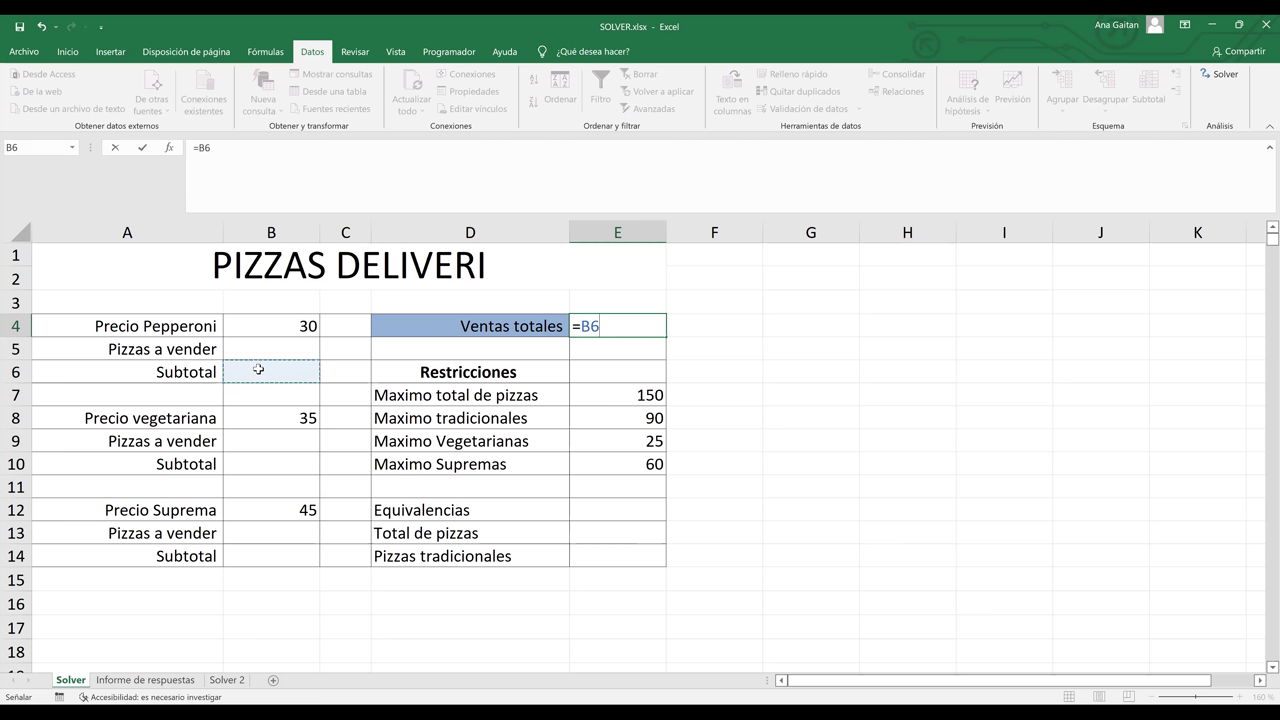
{"action": "type", "text": "+"}
{"action": "left_click", "coordinate": [259, 461]}
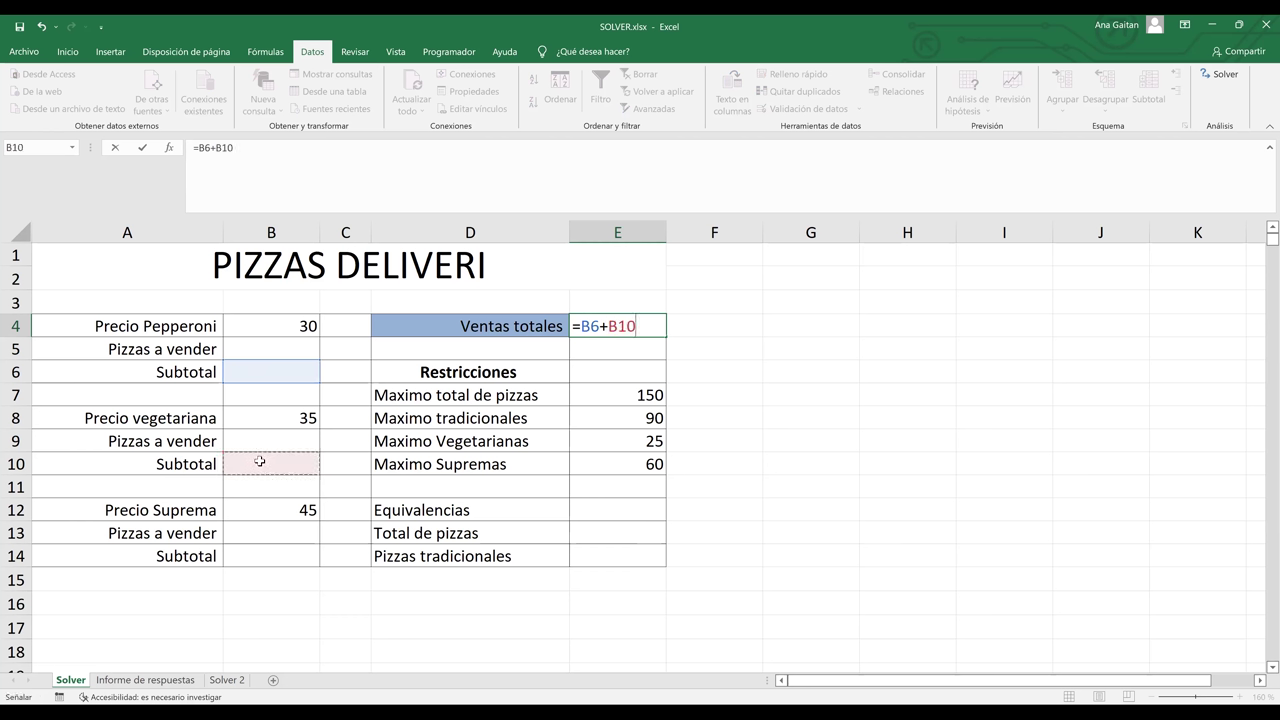
{"action": "type", "text": "+"}
{"action": "left_click", "coordinate": [258, 557]}
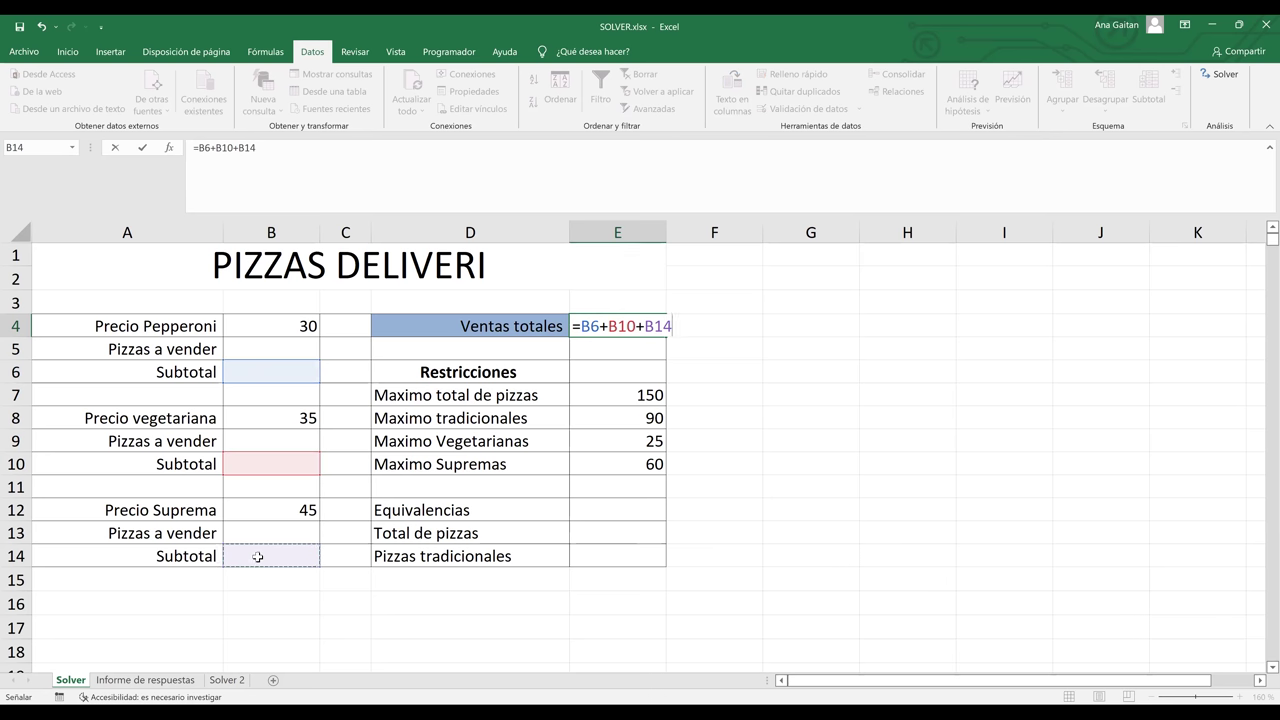
{"action": "key", "text": "Return"}
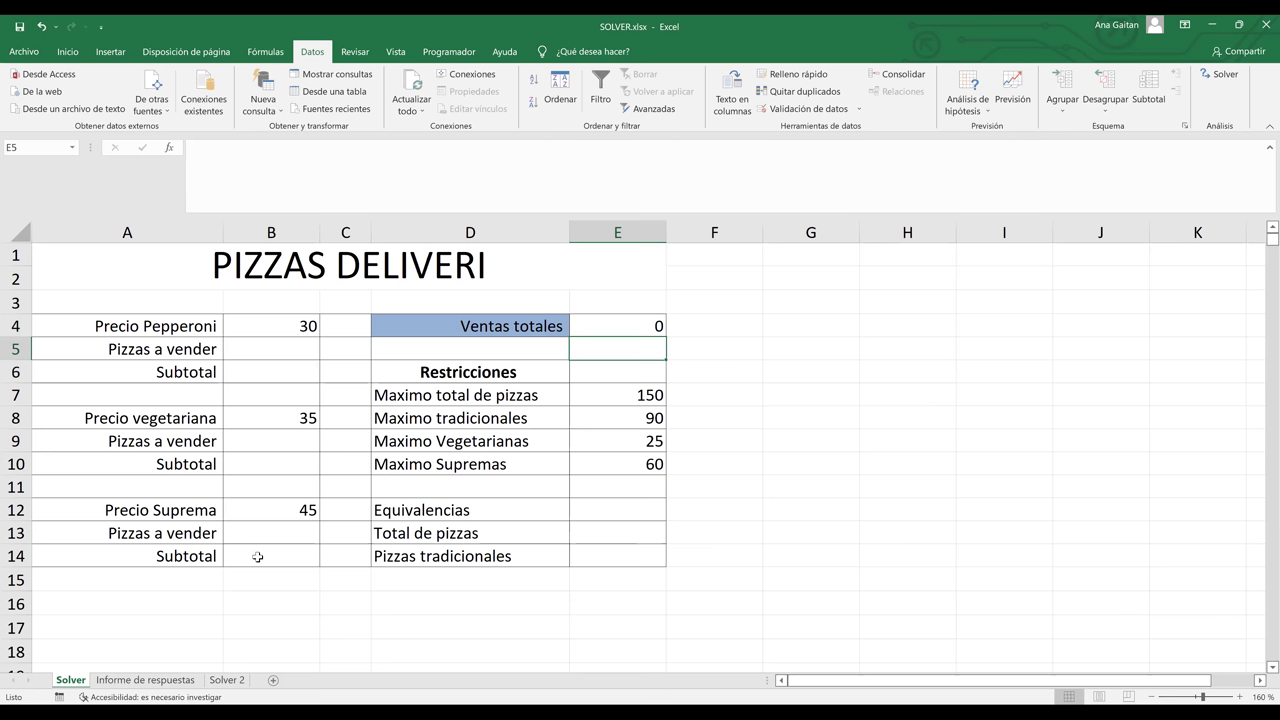
Step: Calculate the Pepperoni Subtotal in B6 as price times Pizzas a vender with the formula =B4*B5
{"action": "left_click", "coordinate": [281, 375]}
{"action": "type", "text": "="}
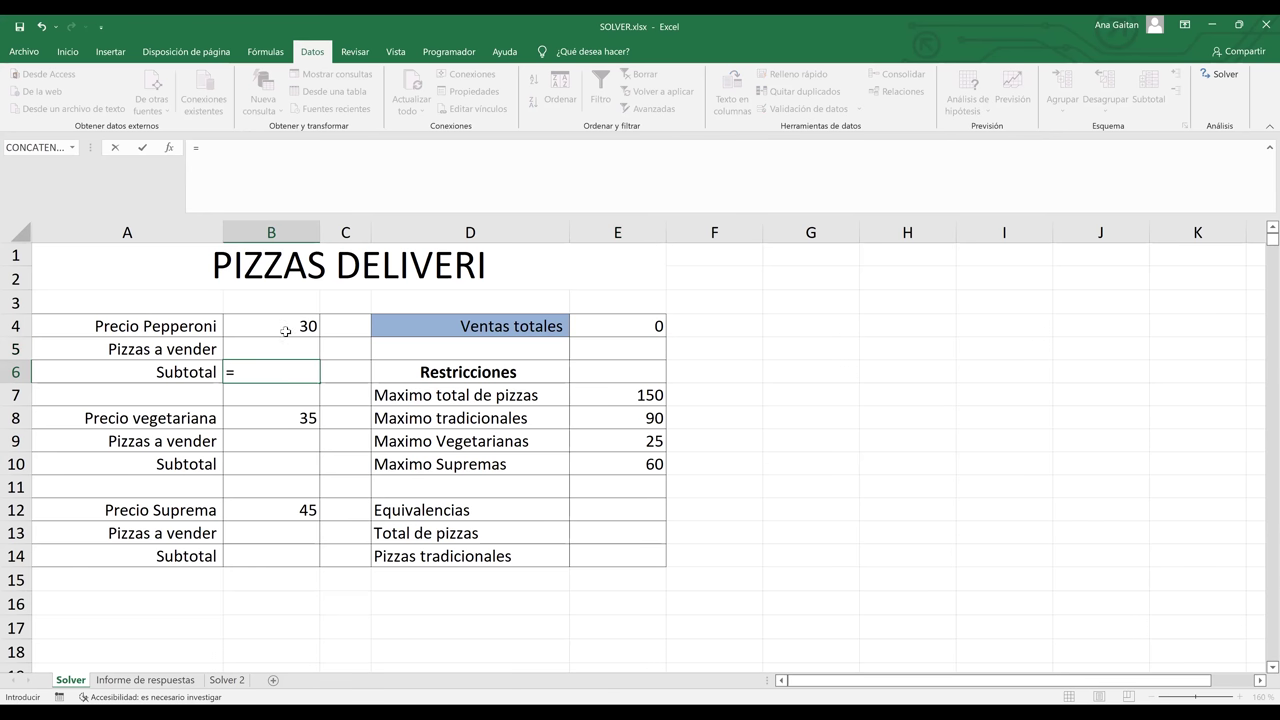
{"action": "left_click", "coordinate": [287, 322]}
{"action": "type", "text": "*"}
{"action": "left_click", "coordinate": [287, 353]}
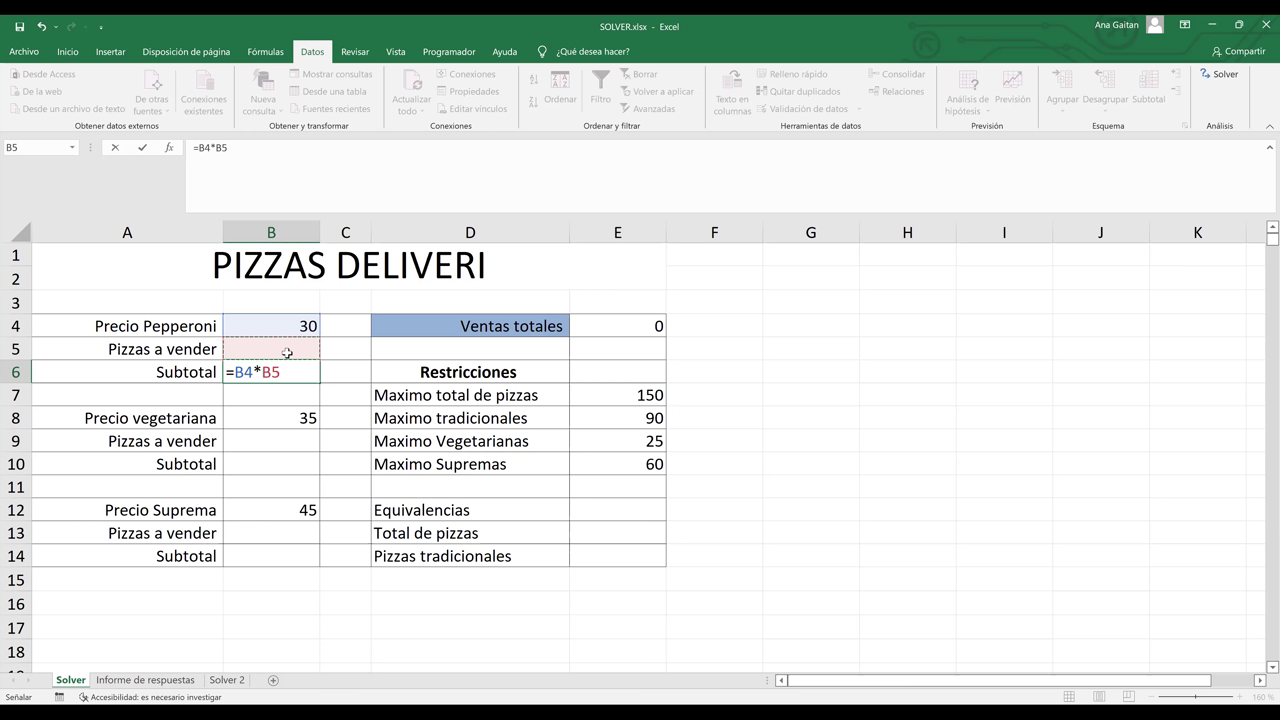
{"action": "key", "text": "ctrl+Return"}
{"action": "left_click", "coordinate": [271, 404]}
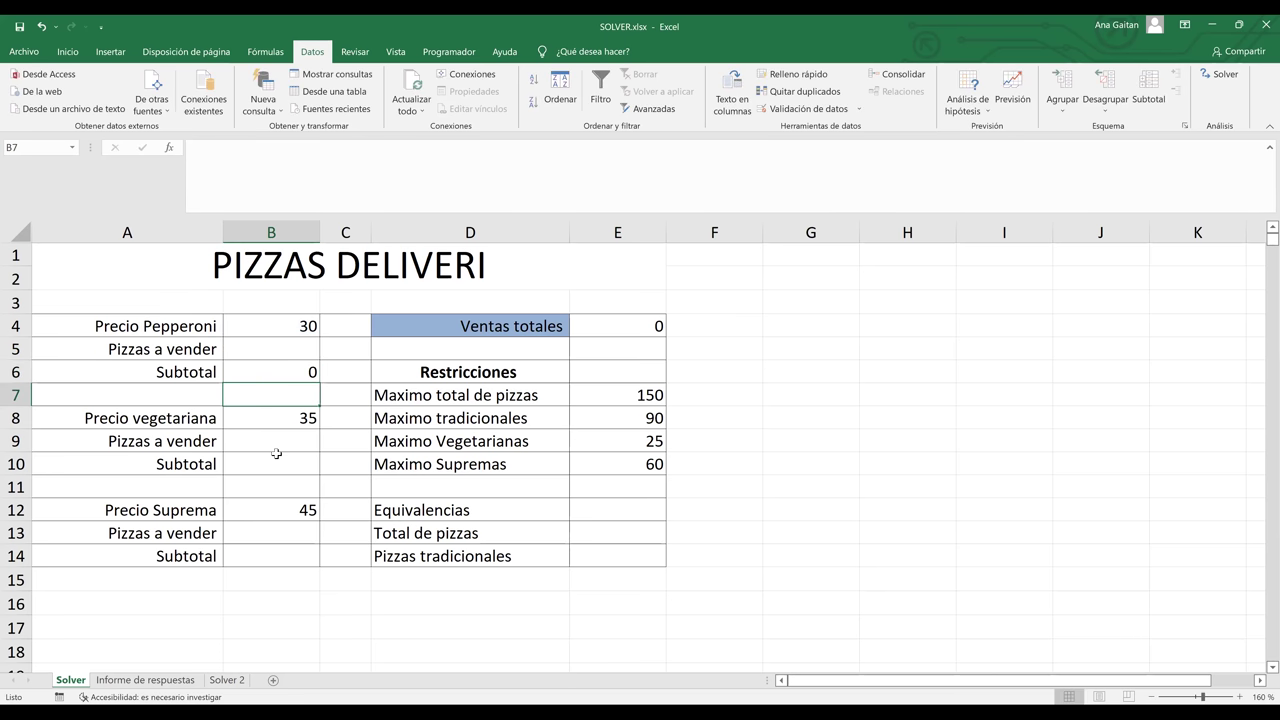
Step: Calculate the vegetariana Subtotal in B10 as price times Pizzas a vender with the formula =B8*B9
{"action": "left_click", "coordinate": [268, 465]}
{"action": "type", "text": "="}
{"action": "left_click", "coordinate": [295, 419]}
{"action": "type", "text": "*"}
{"action": "left_click", "coordinate": [276, 441]}
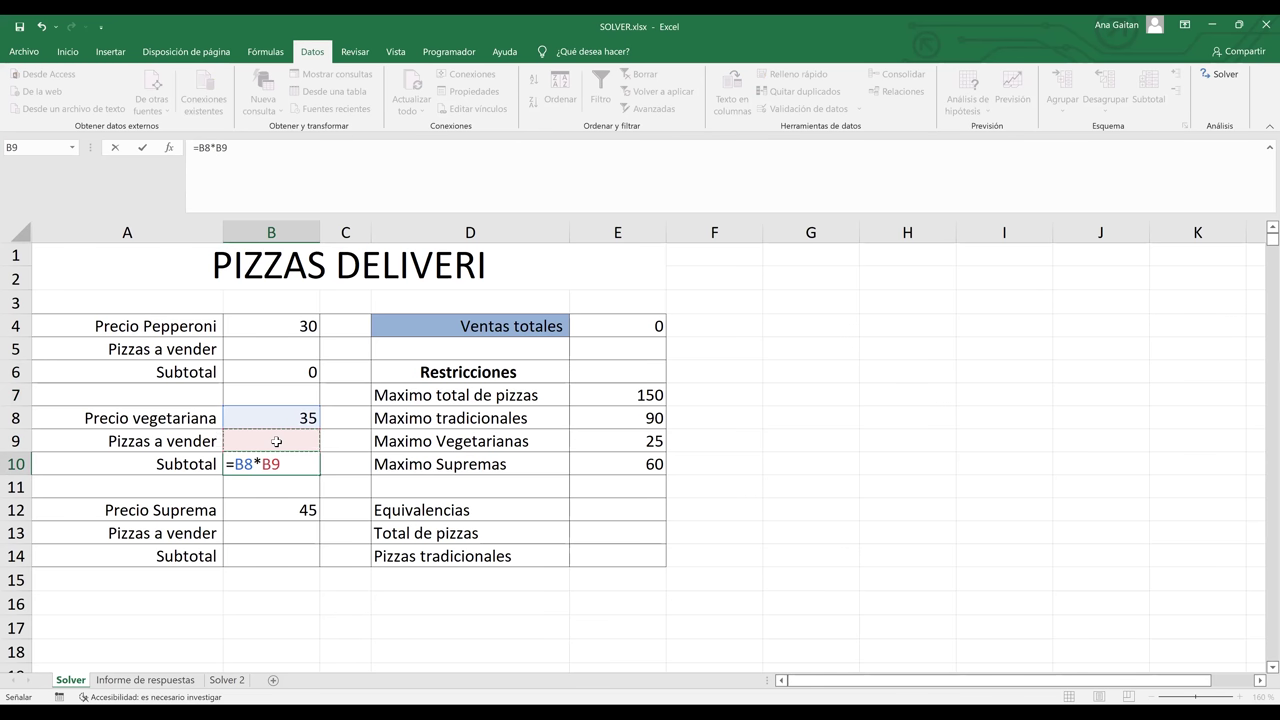
{"action": "key", "text": "Return"}
Step: Calculate the Suprema Subtotal in B14 with the formula =B12*B13 and check the Ventas totales formula in E4
{"action": "left_click", "coordinate": [287, 556]}
{"action": "type", "text": "="}
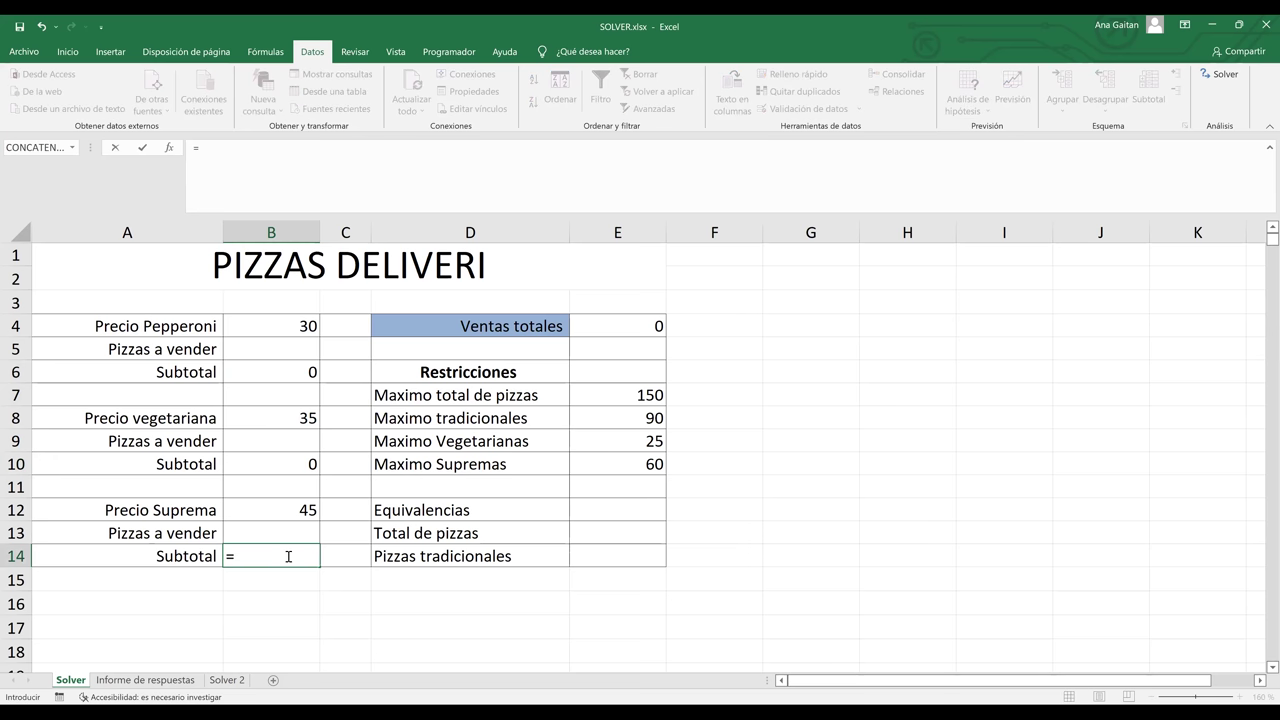
{"action": "left_click", "coordinate": [293, 512]}
{"action": "type", "text": "*"}
{"action": "left_click", "coordinate": [294, 530]}
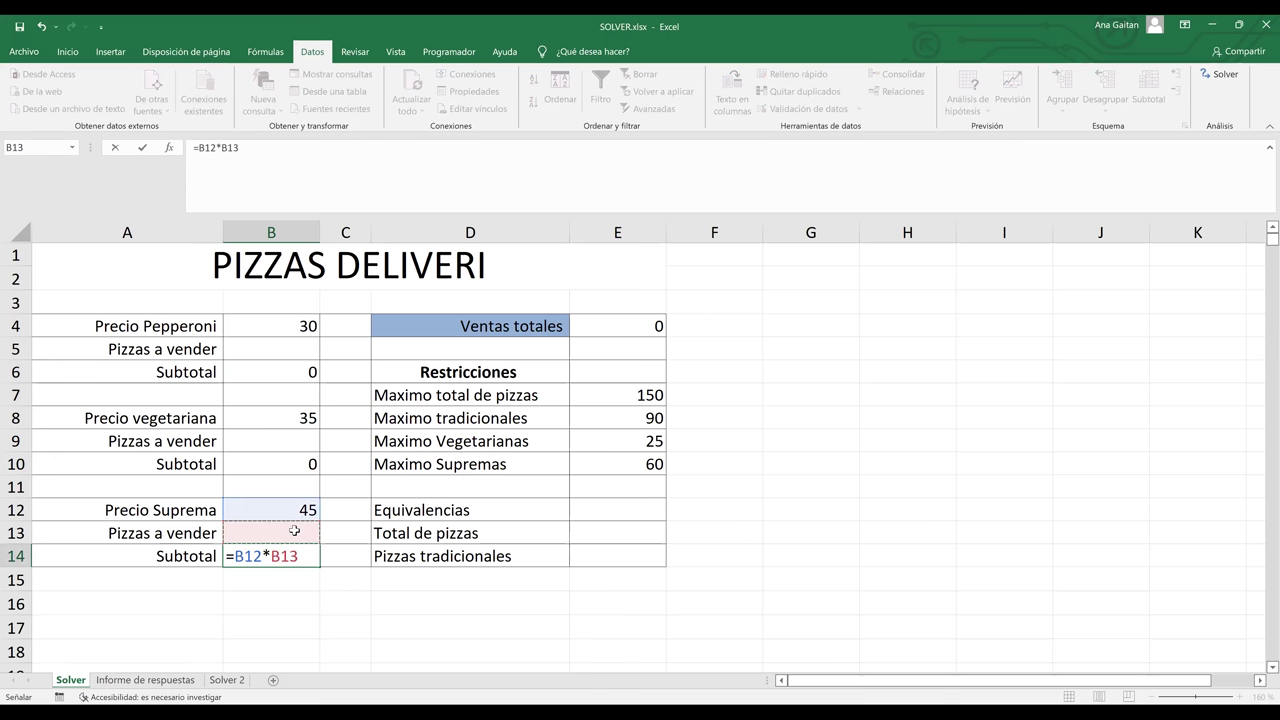
{"action": "key", "text": "Return"}
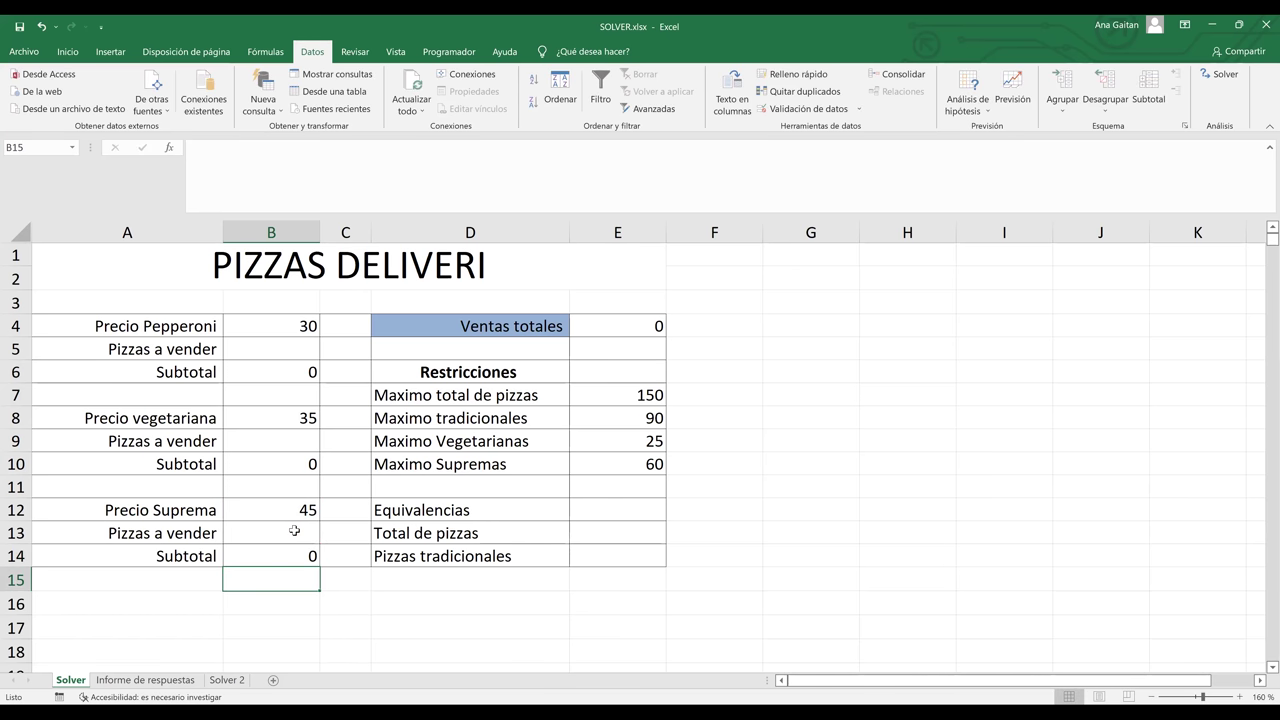
{"action": "left_click", "coordinate": [633, 329]}
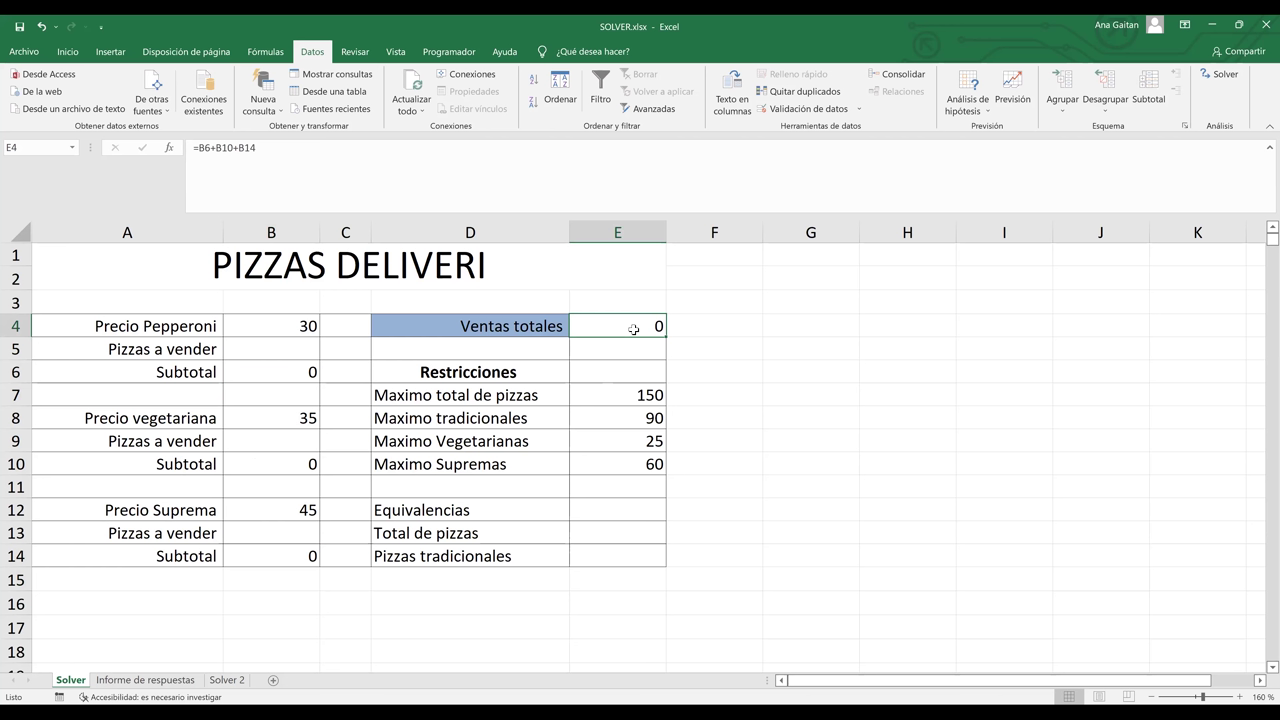
{"action": "left_click", "coordinate": [685, 379]}
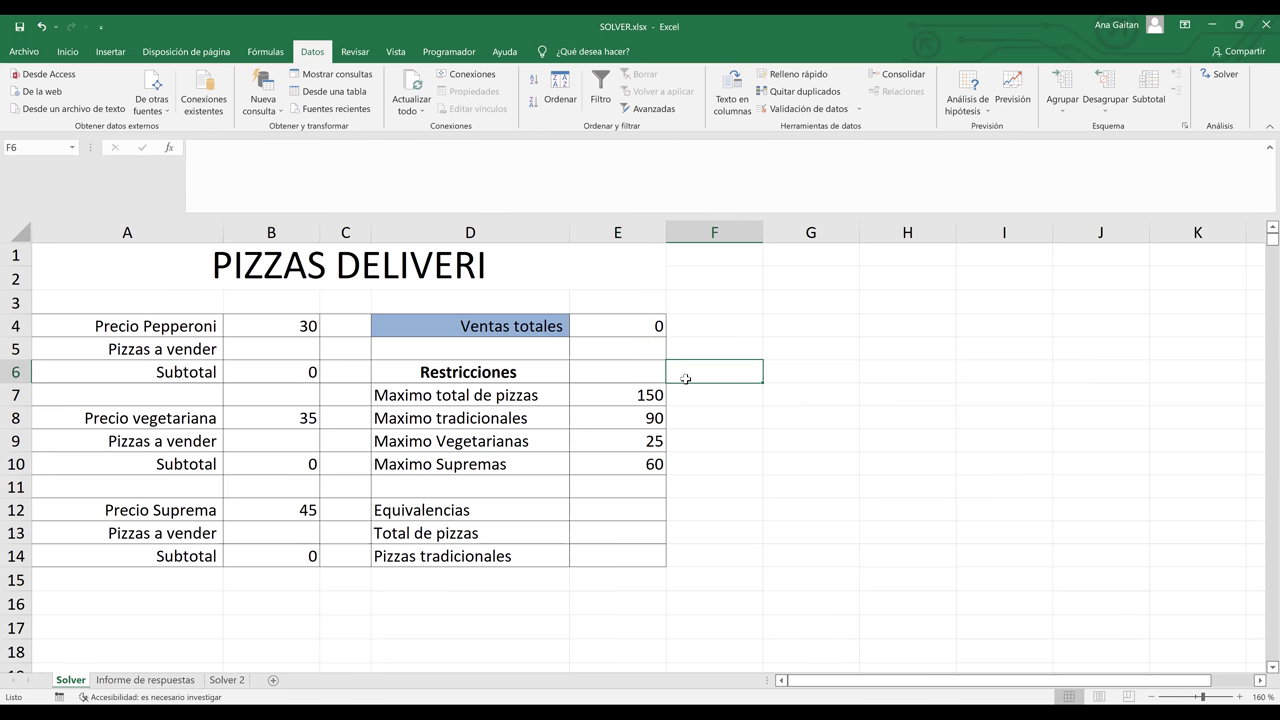
{"action": "left_click", "coordinate": [818, 363]}
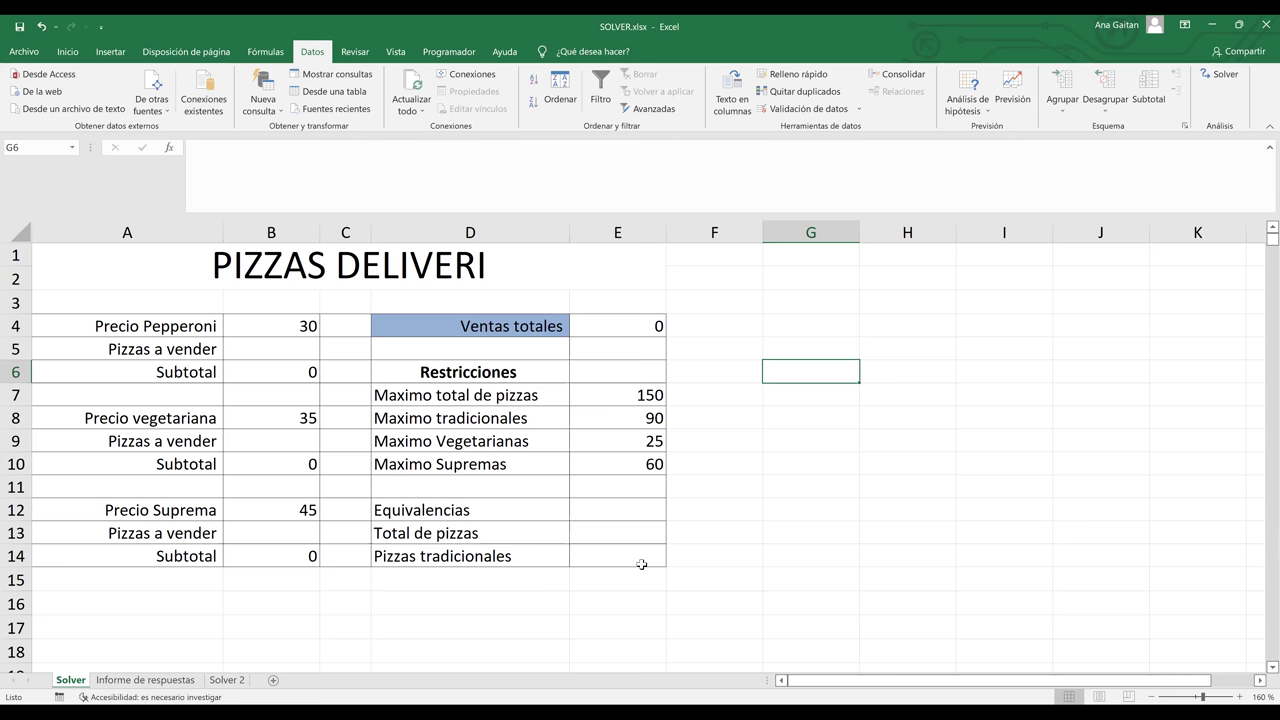
Step: Enter the formula =B5+B9+A13 for Total de pizzas in E13
{"action": "left_click", "coordinate": [607, 528]}
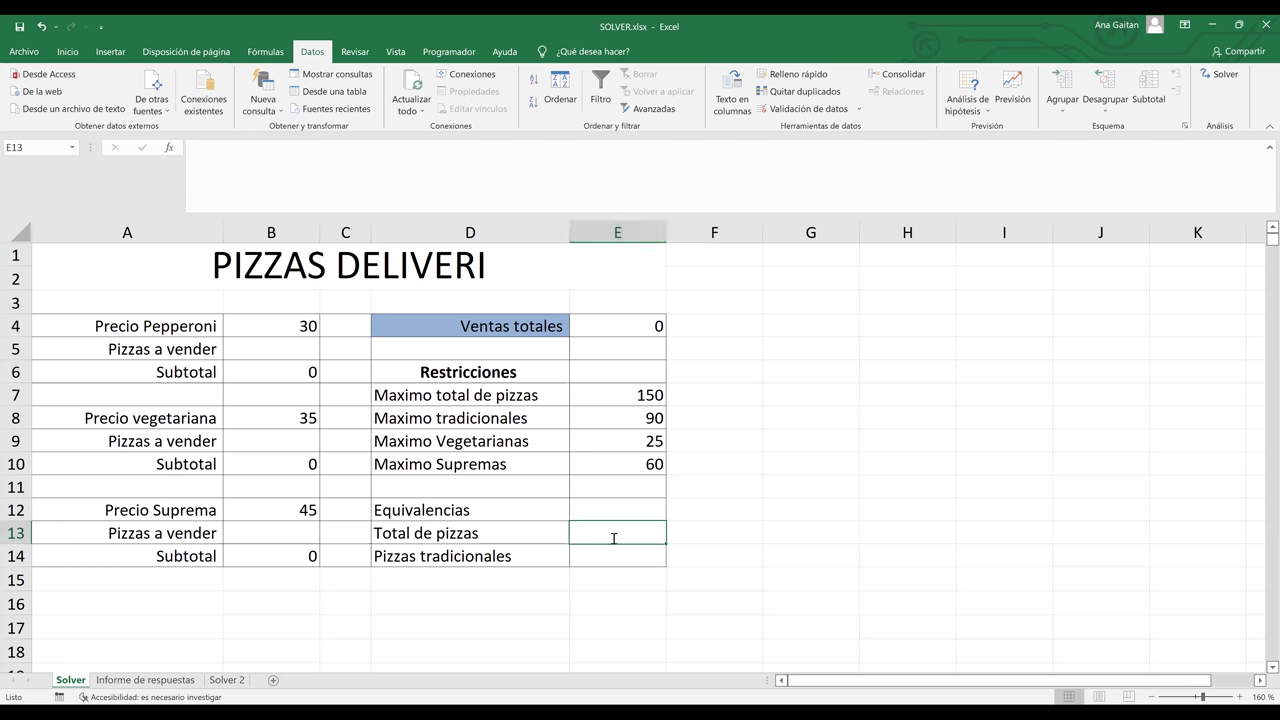
{"action": "type", "text": "="}
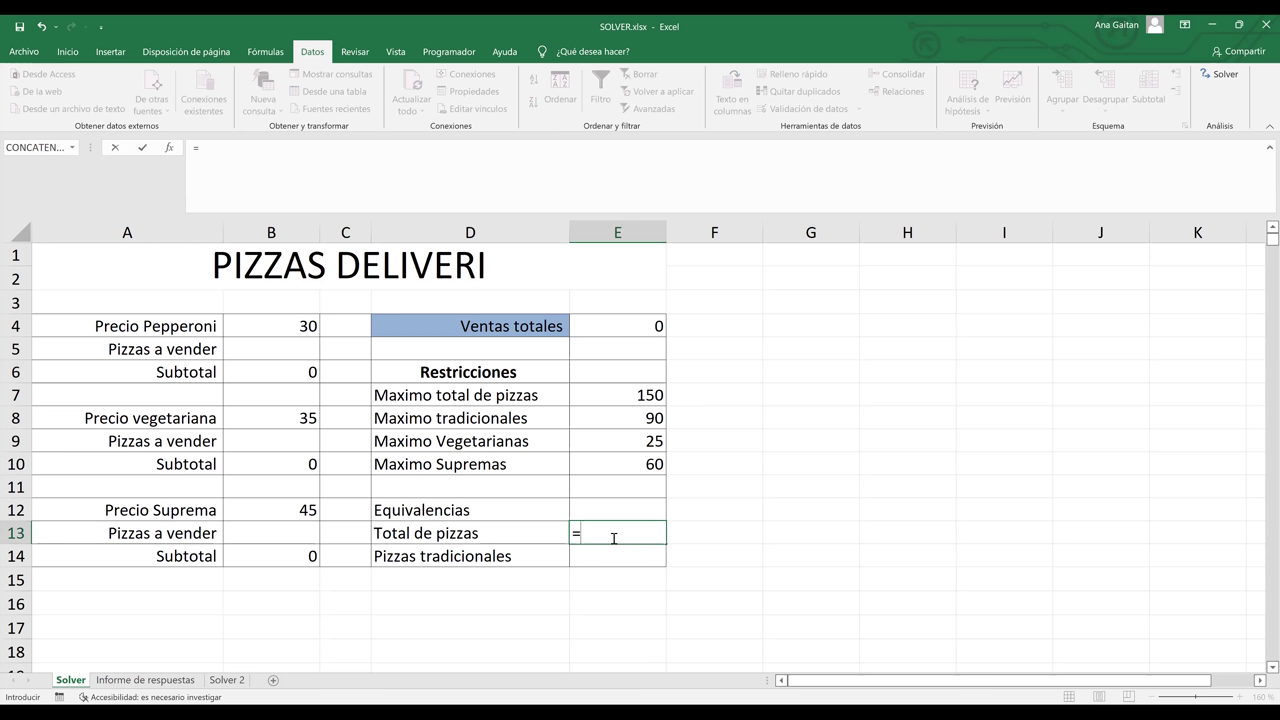
{"action": "left_click", "coordinate": [273, 344]}
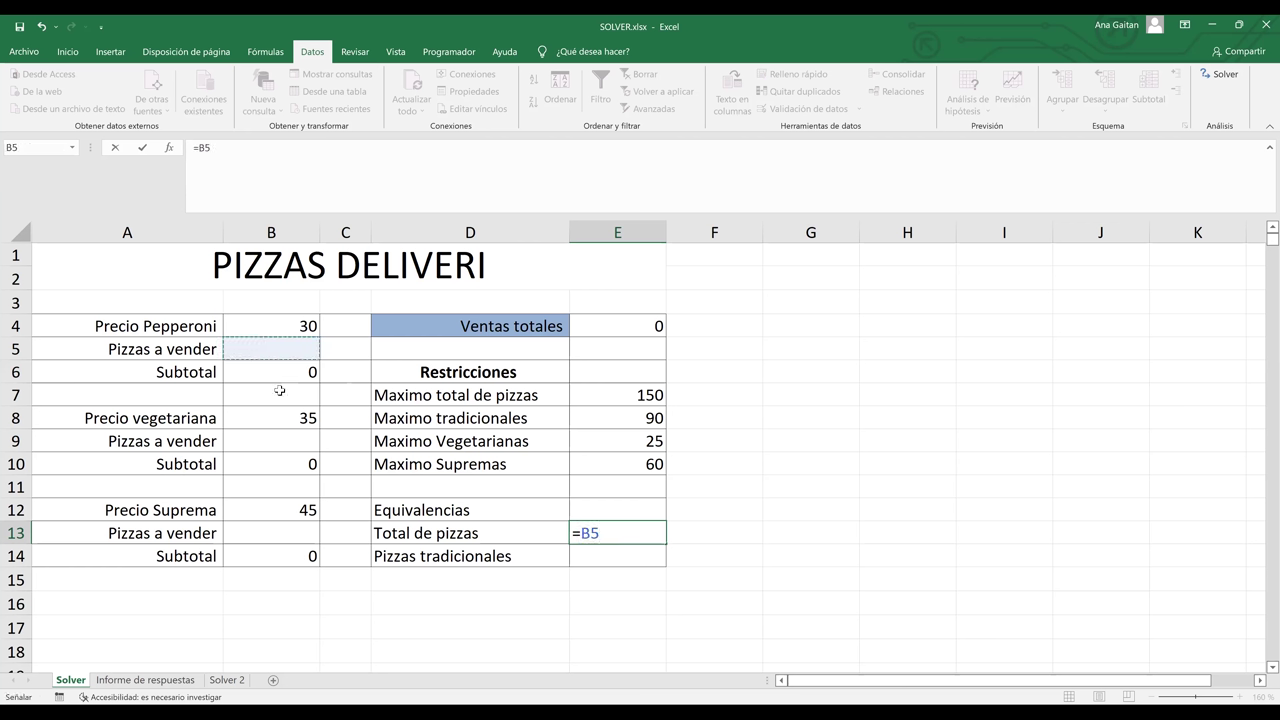
{"action": "type", "text": "+"}
{"action": "left_click", "coordinate": [280, 442]}
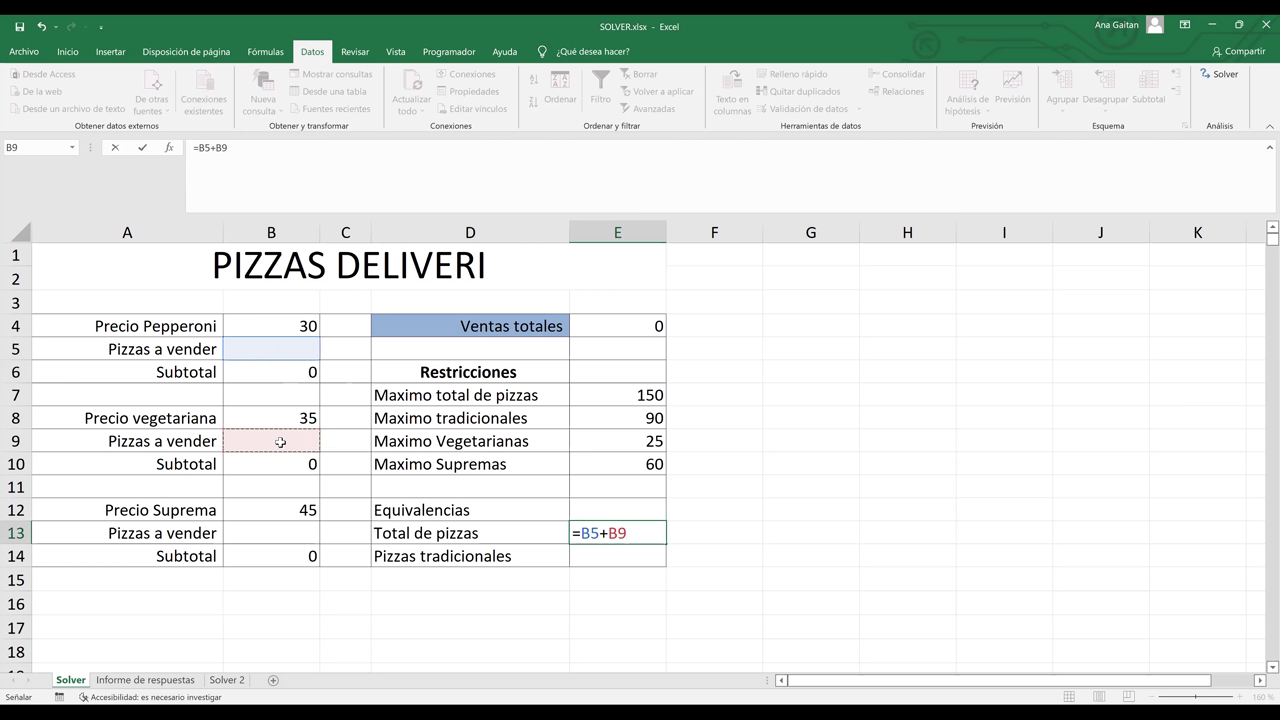
{"action": "type", "text": "+"}
{"action": "left_click", "coordinate": [201, 533]}
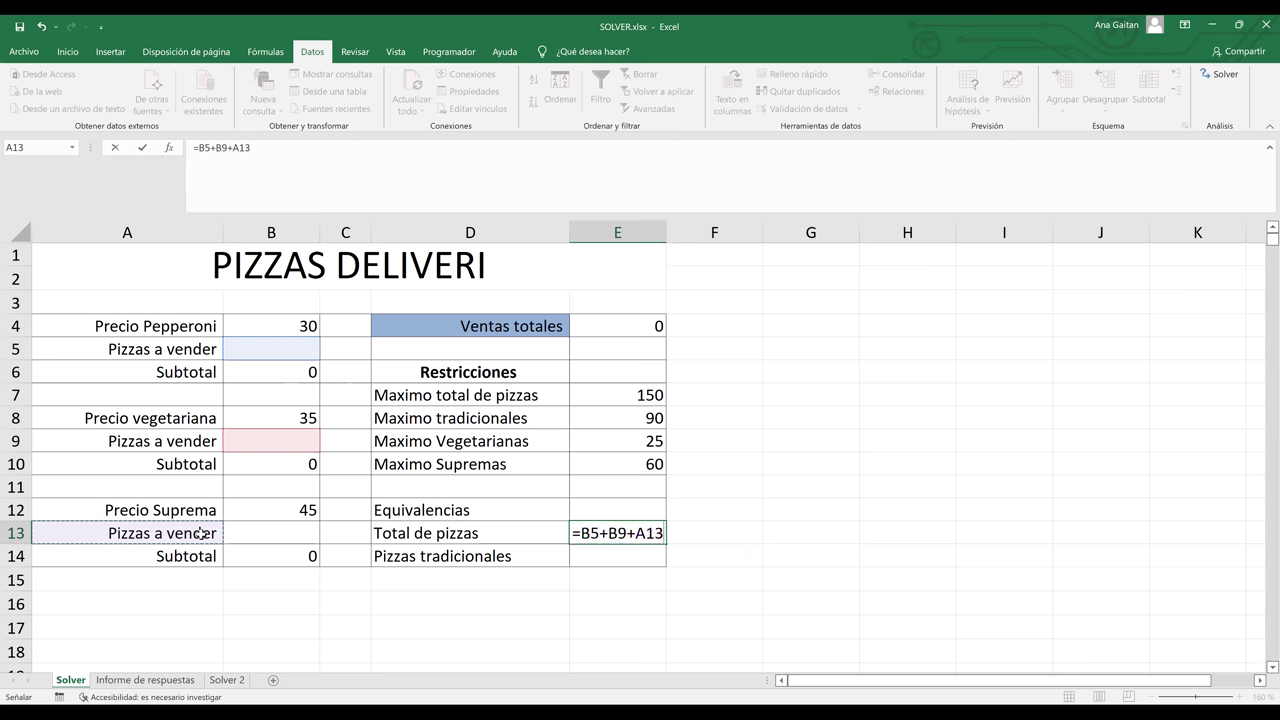
{"action": "key", "text": "Return"}
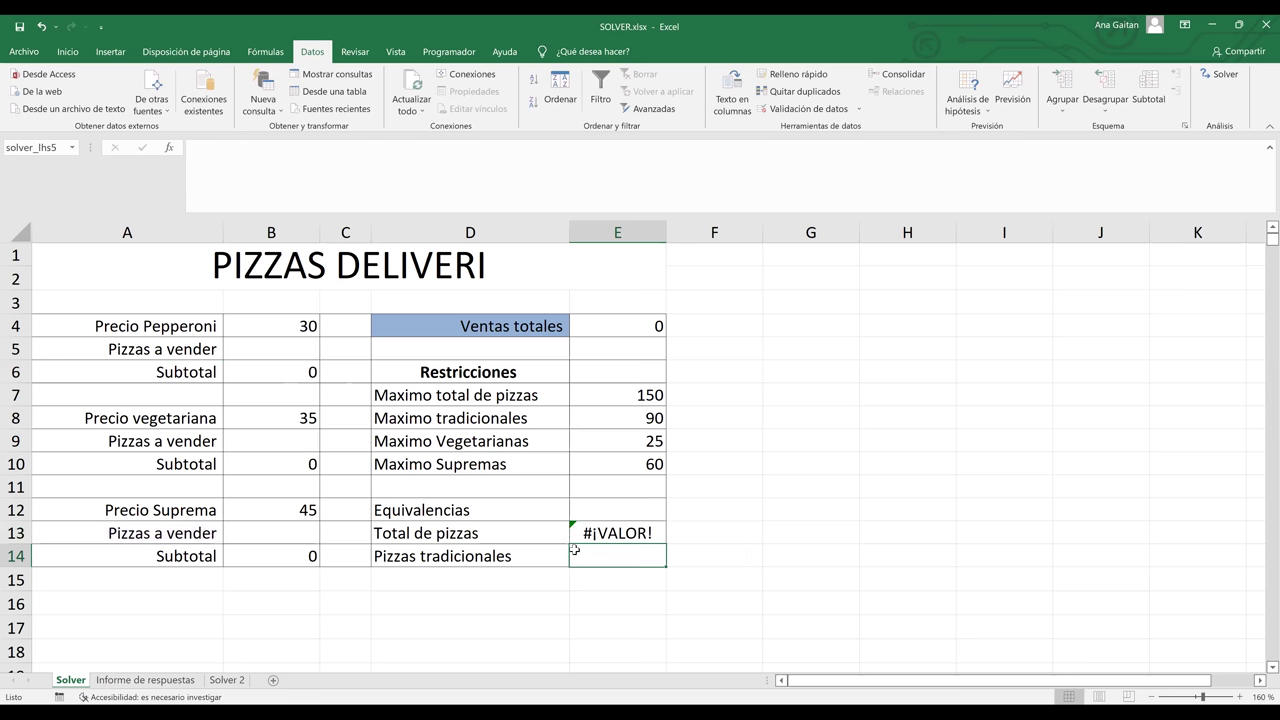
Step: Correct the Total de pizzas formula in E13 by replacing the A13 reference with B13, giving =B5+B9+B13
{"action": "left_click", "coordinate": [608, 527]}
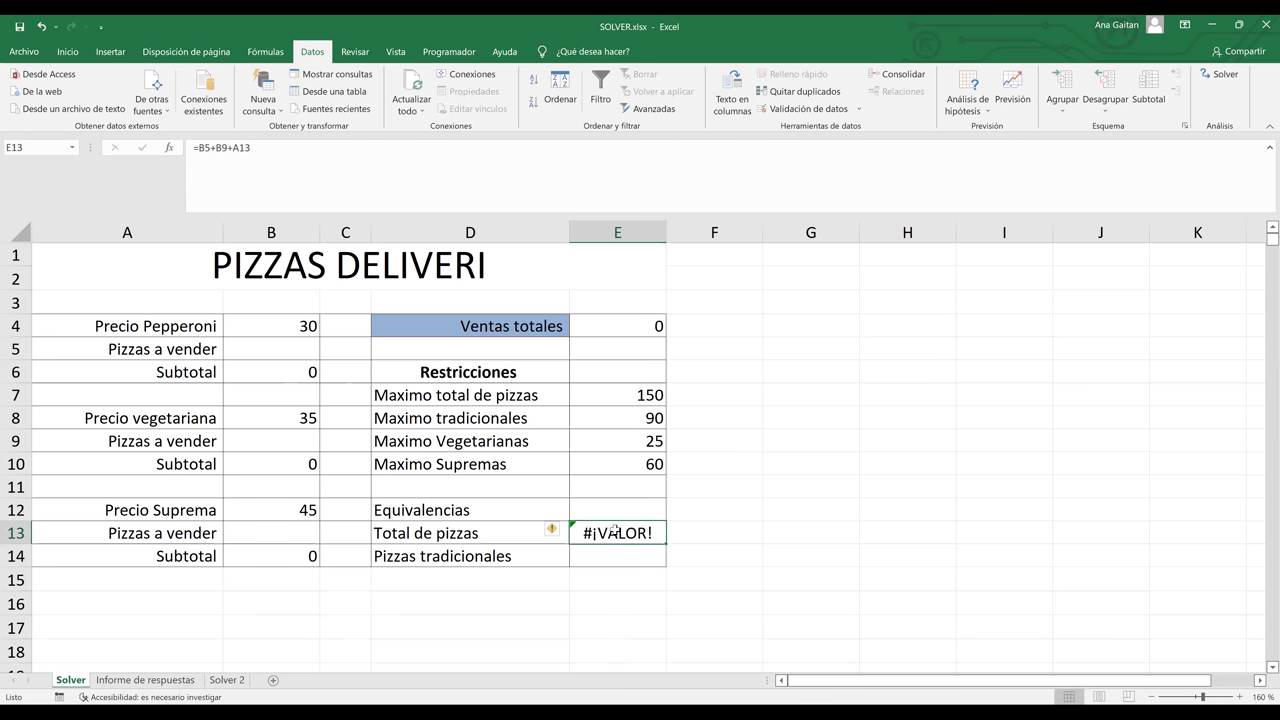
{"action": "double_click", "coordinate": [617, 532]}
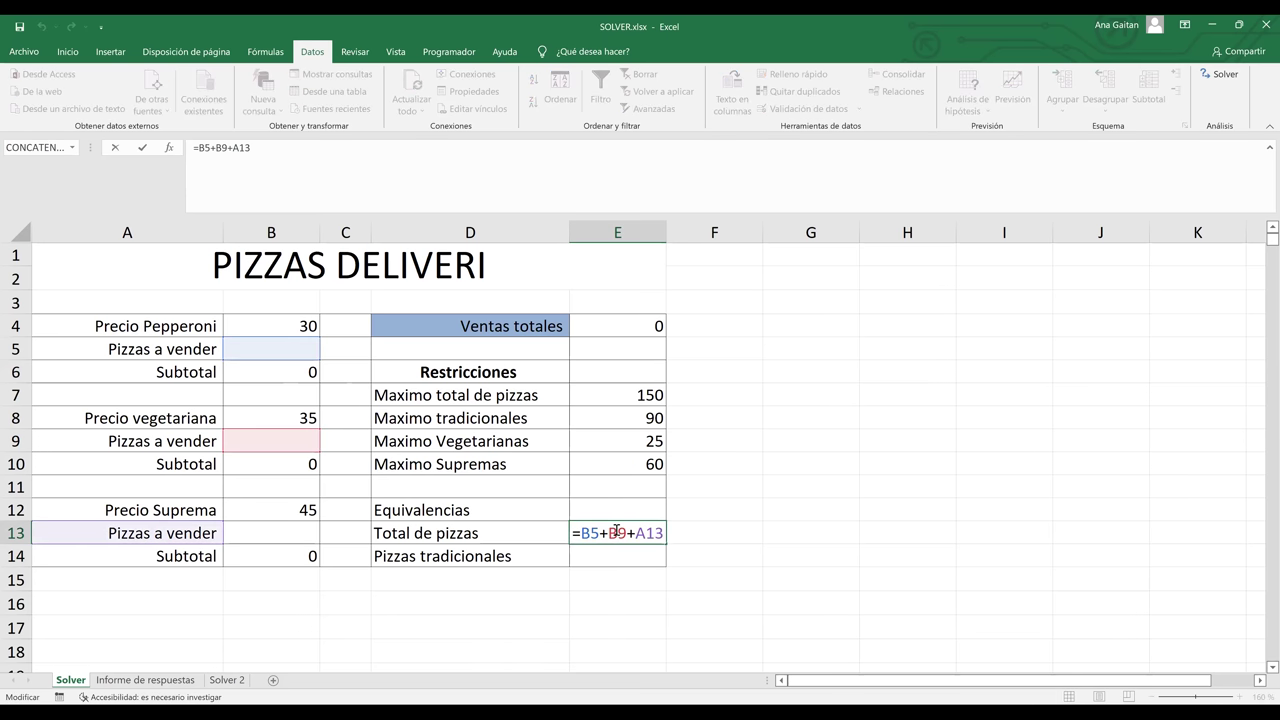
{"action": "key", "text": "BackSpace"}
{"action": "key", "text": "BackSpace"}
{"action": "key", "text": "BackSpace"}
{"action": "left_click", "coordinate": [288, 528]}
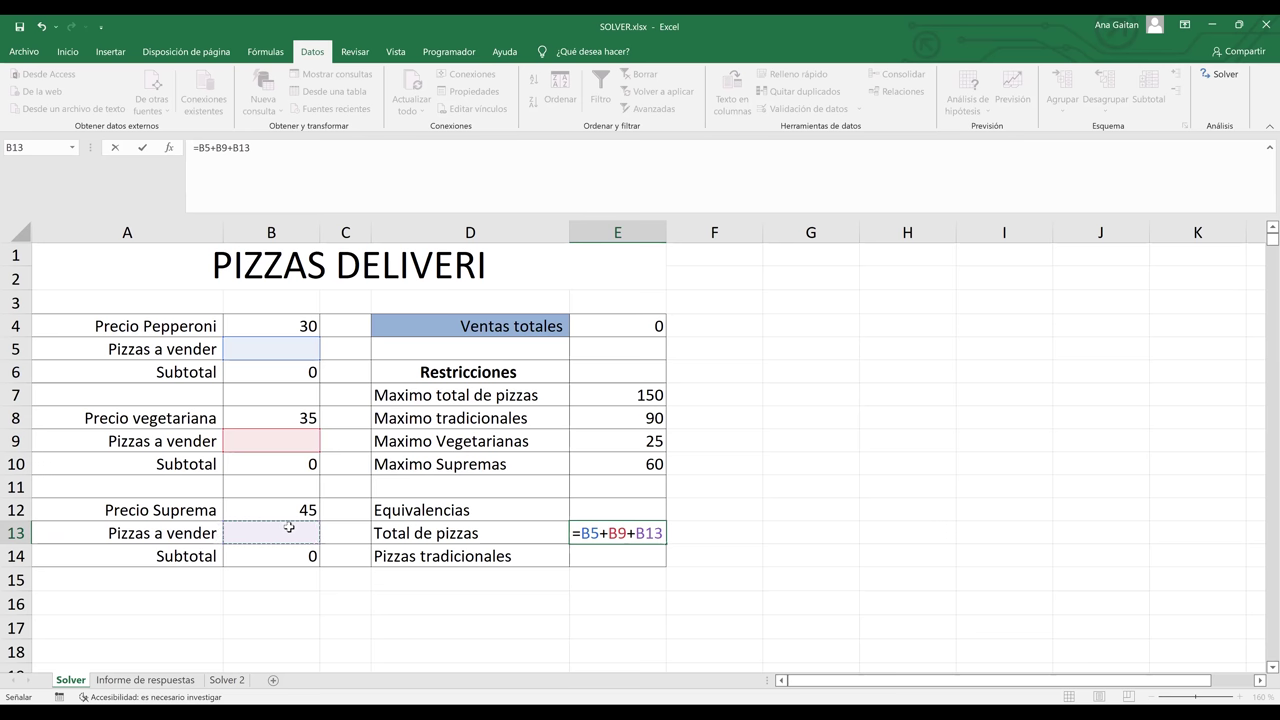
{"action": "key", "text": "Return"}
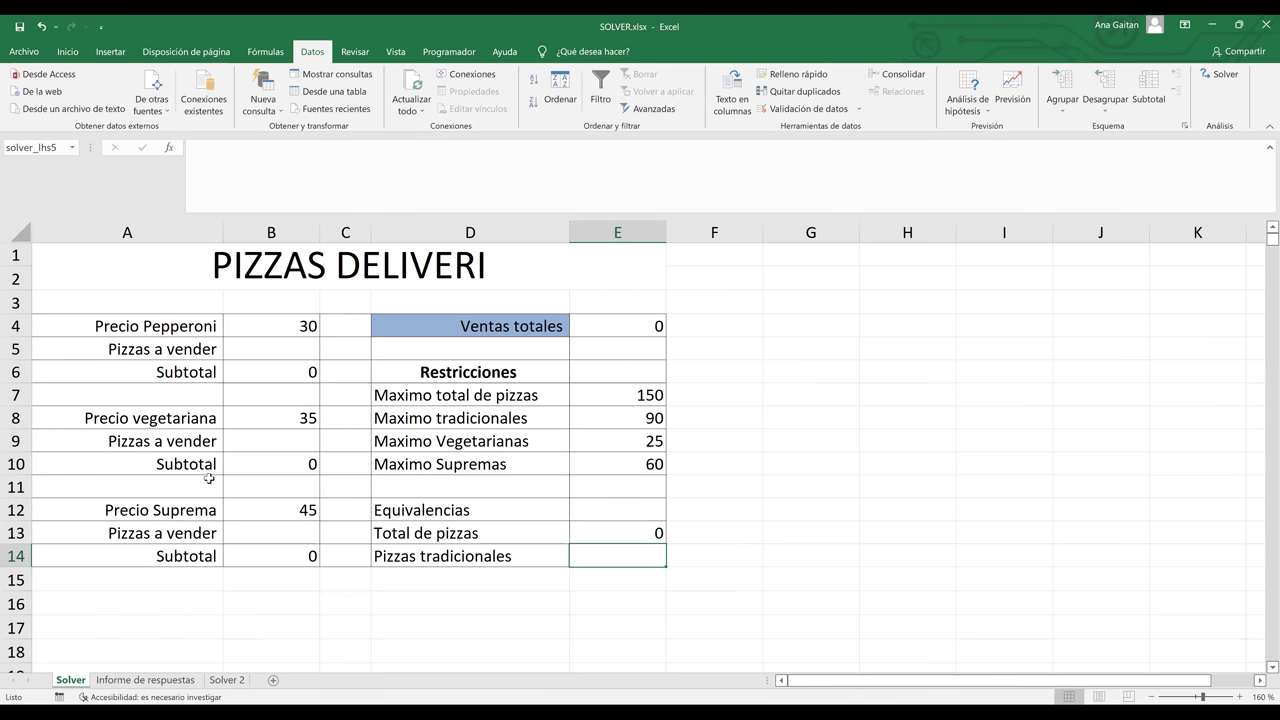
Step: Calculate Pizzas tradicionales in E14 with the formula =B5+B9 and select the Restricciones block D6:E10
{"action": "type", "text": "="}
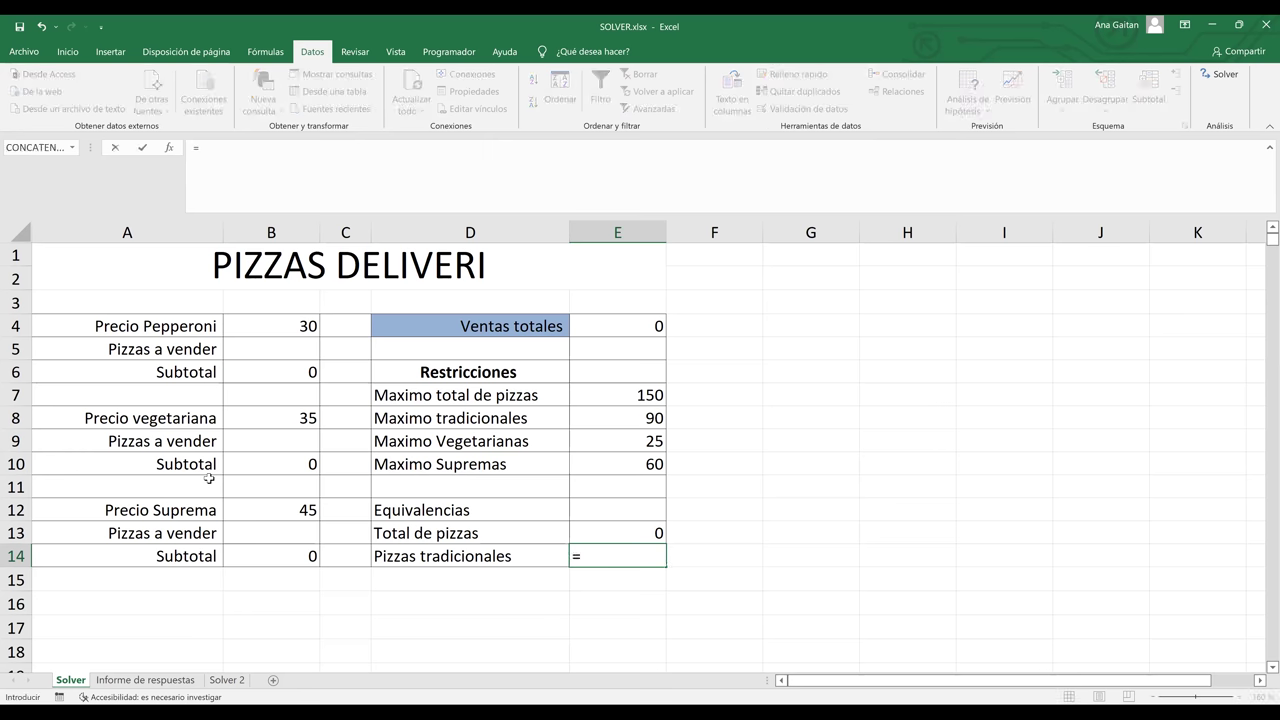
{"action": "left_click", "coordinate": [257, 354]}
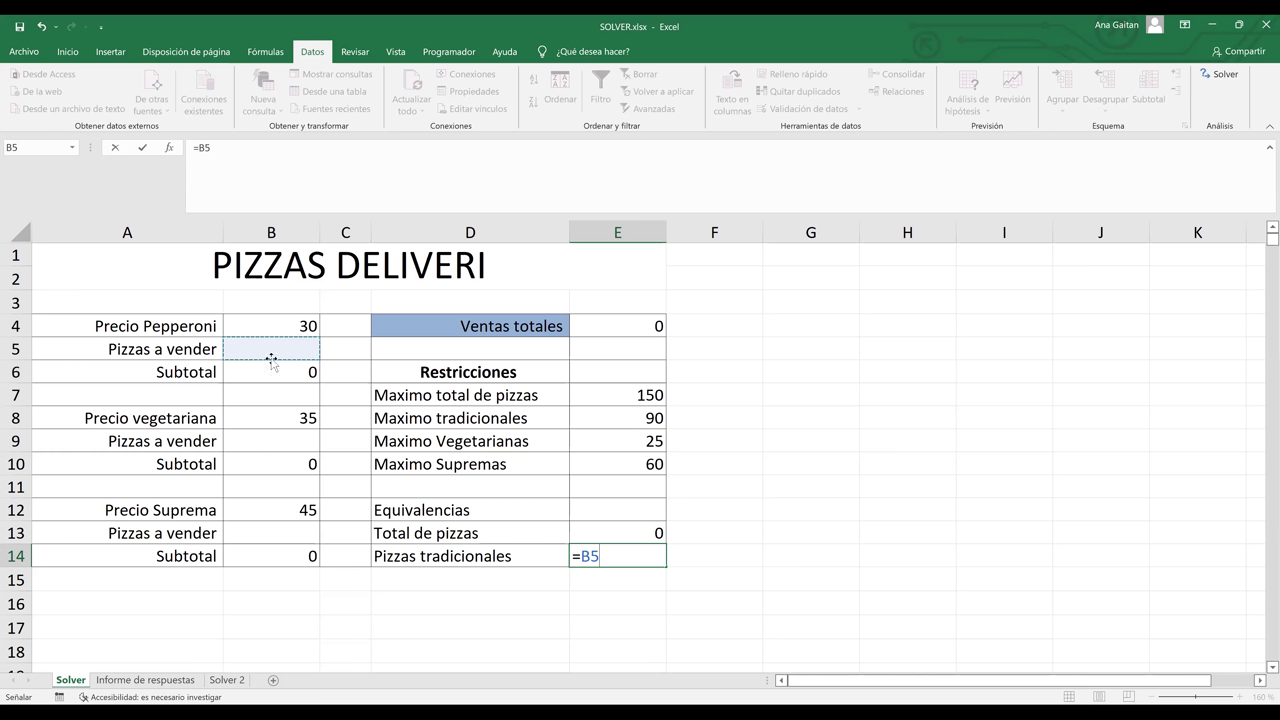
{"action": "type", "text": "+"}
{"action": "left_click", "coordinate": [262, 442]}
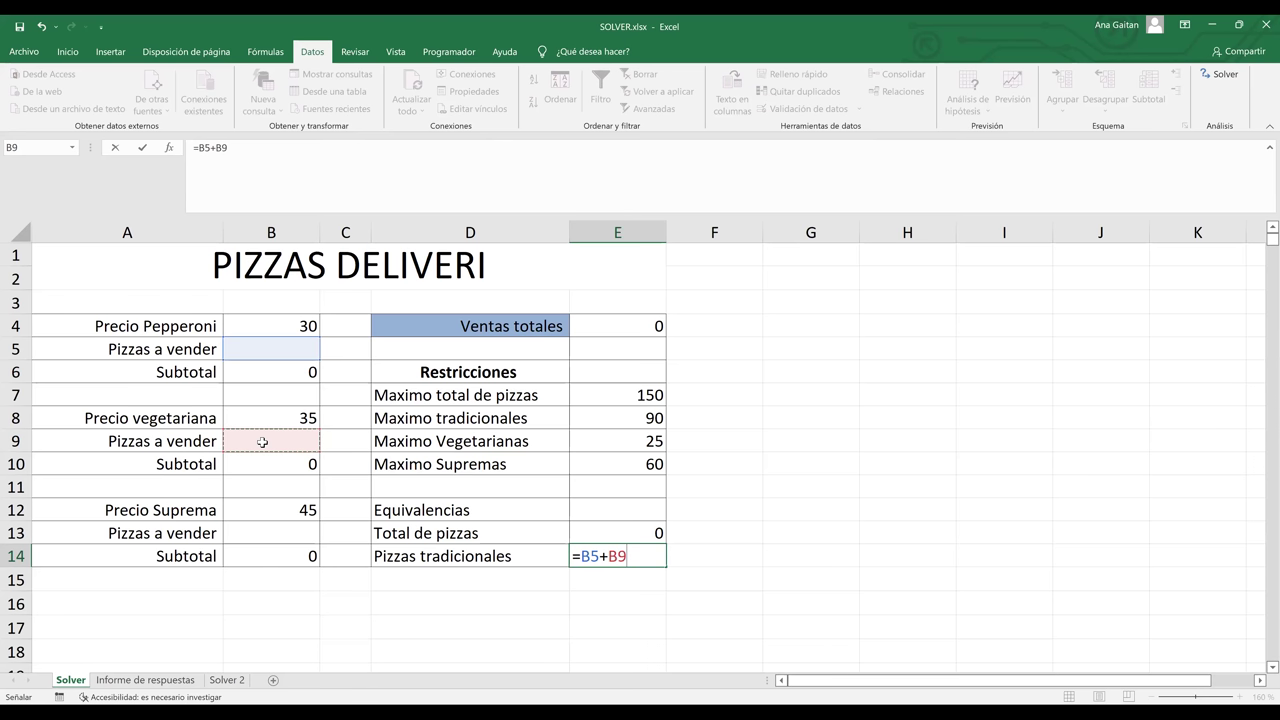
{"action": "key", "text": "Return"}
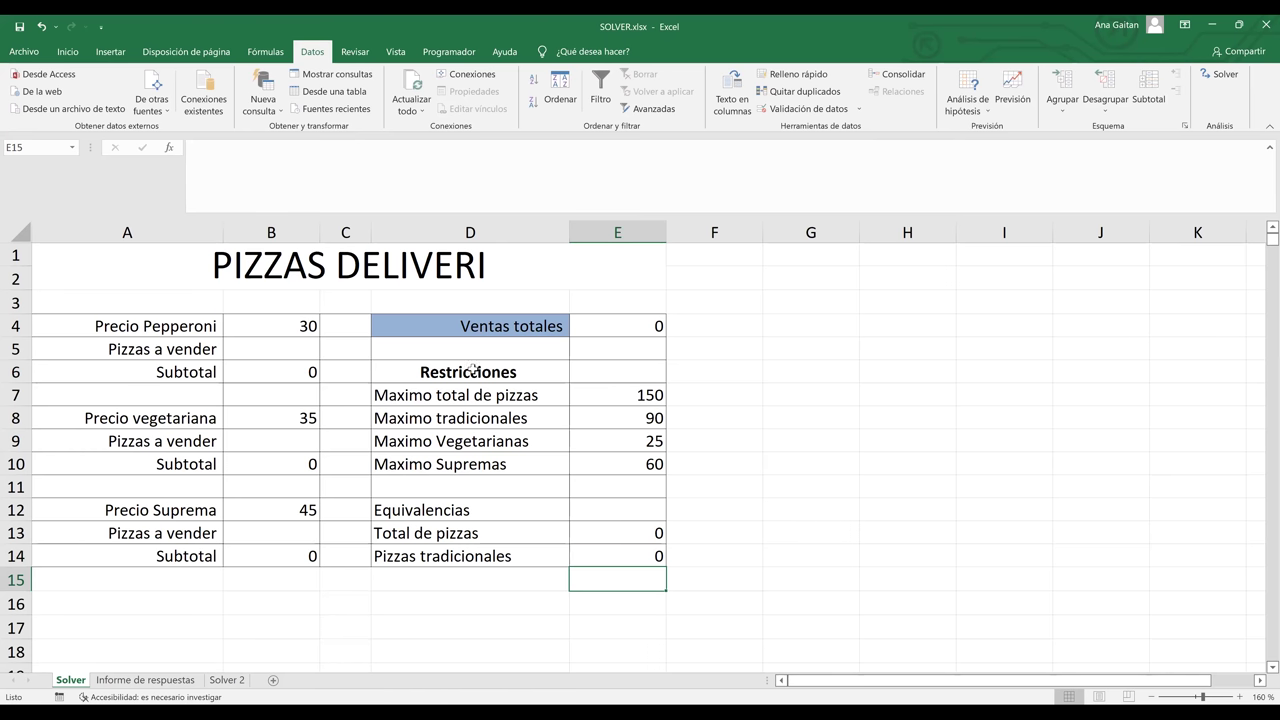
{"action": "left_click_drag", "start_coordinate": [476, 375], "coordinate": [612, 460]}
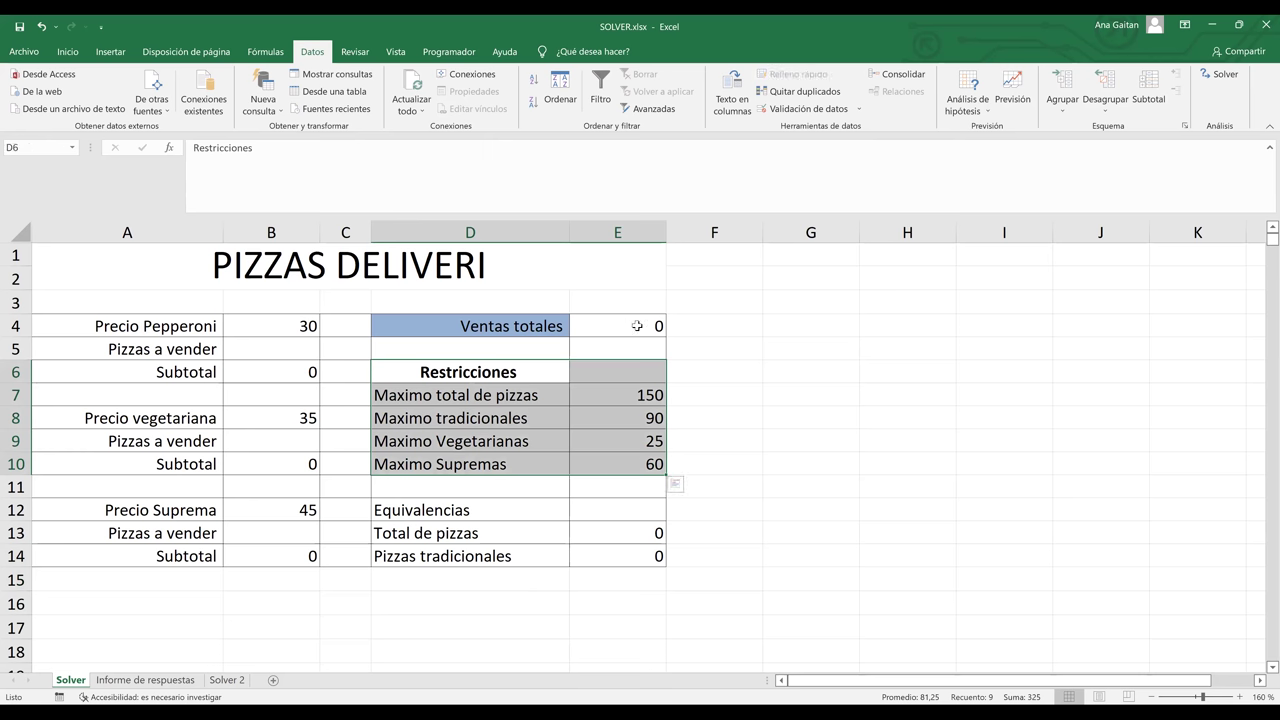
Step: Open Solver and set the Ventas totales cell E4 as the objective for maximization
{"action": "left_click", "coordinate": [637, 326]}
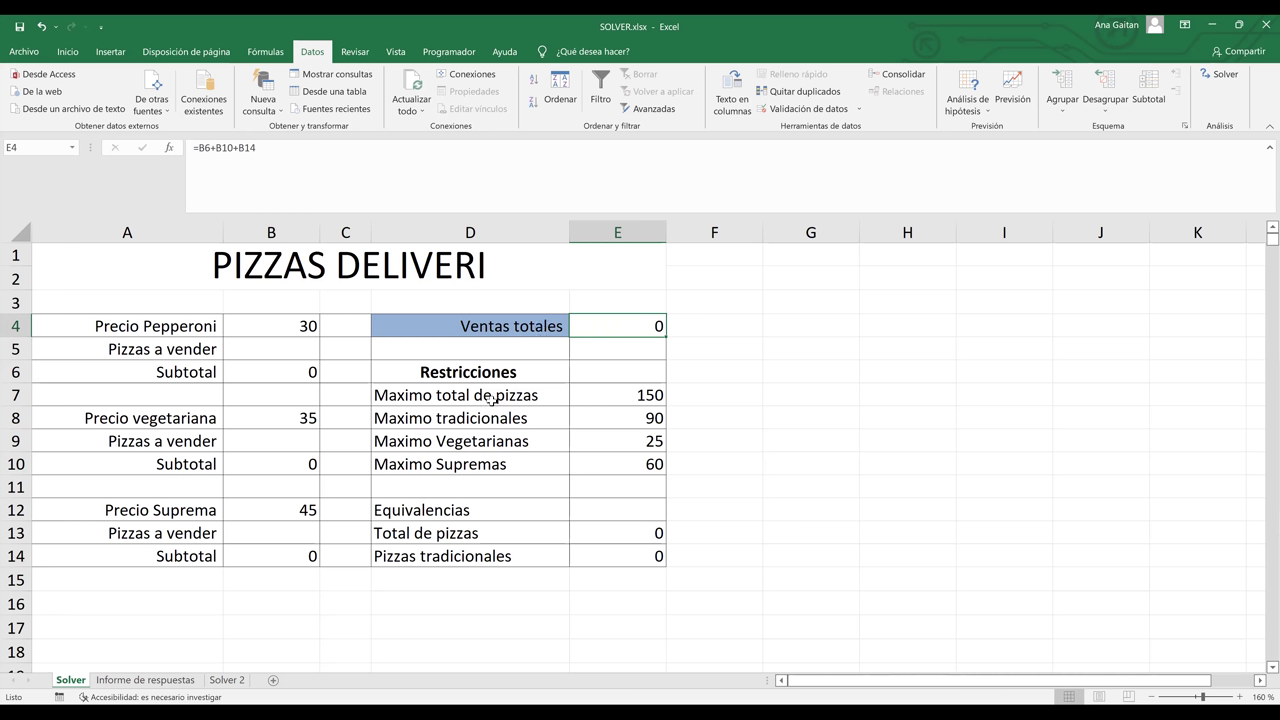
{"action": "left_click", "coordinate": [652, 397]}
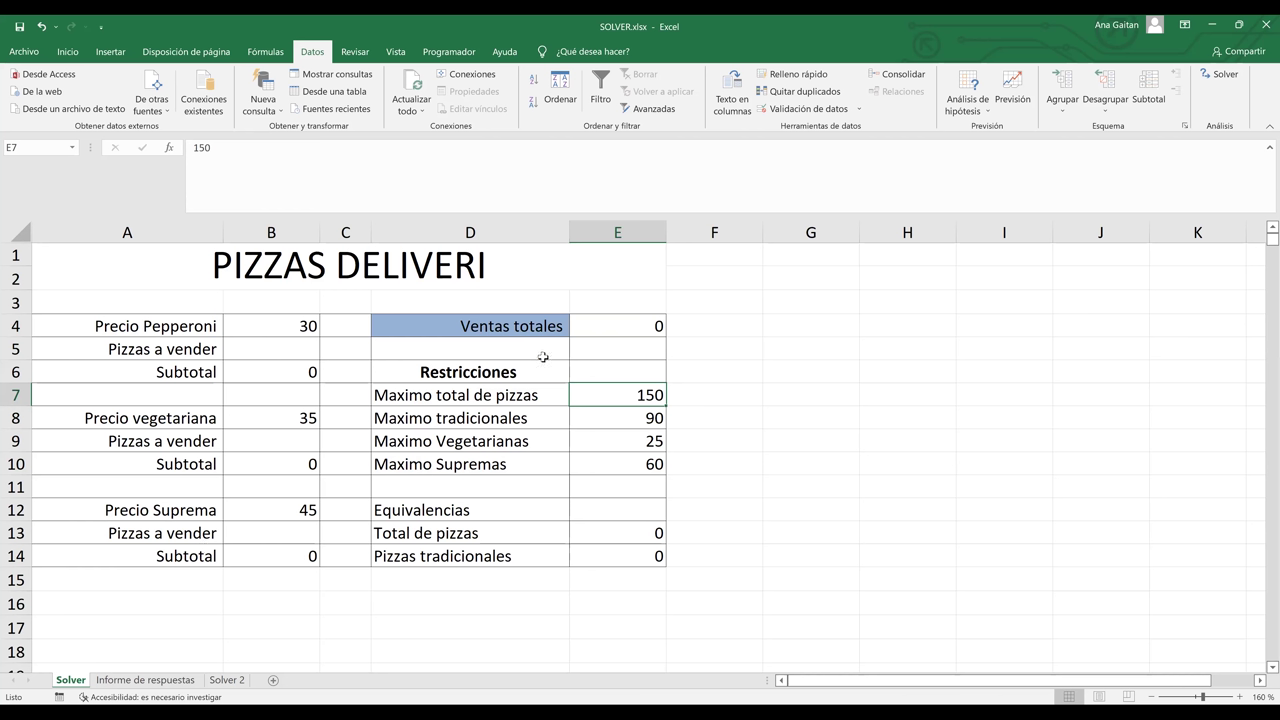
{"action": "left_click", "coordinate": [633, 334]}
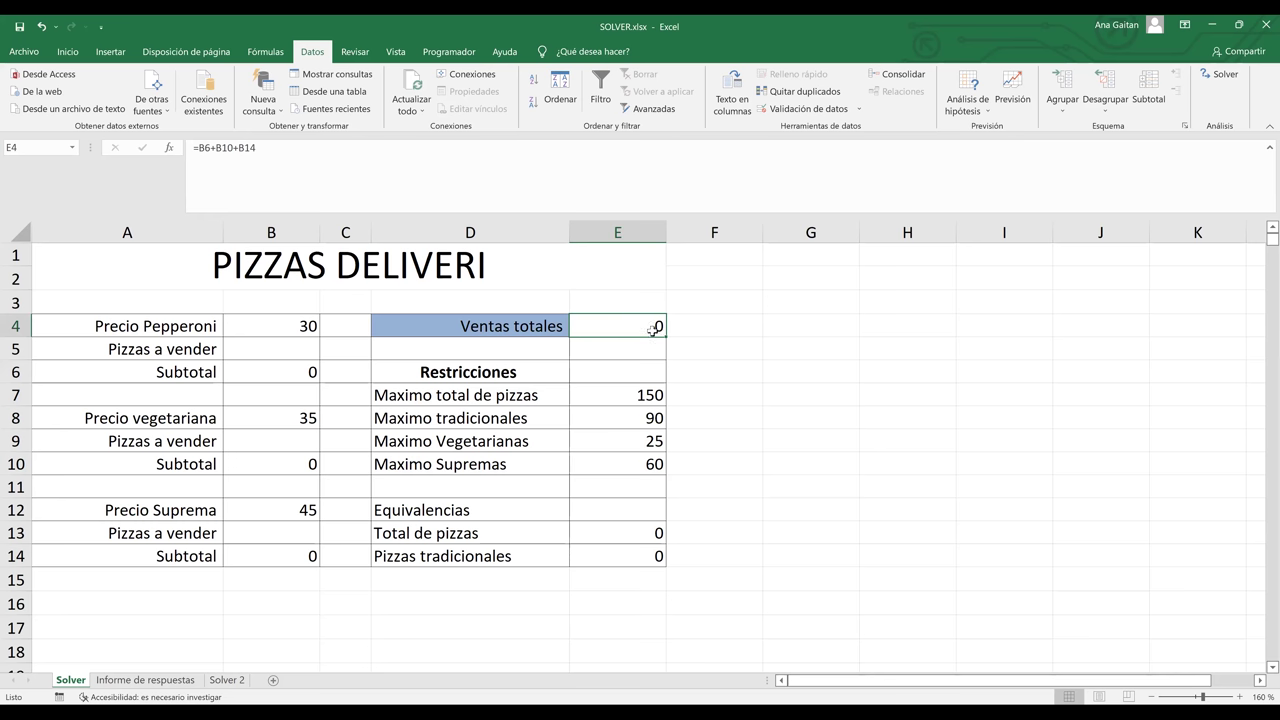
{"action": "left_click", "coordinate": [1227, 79]}
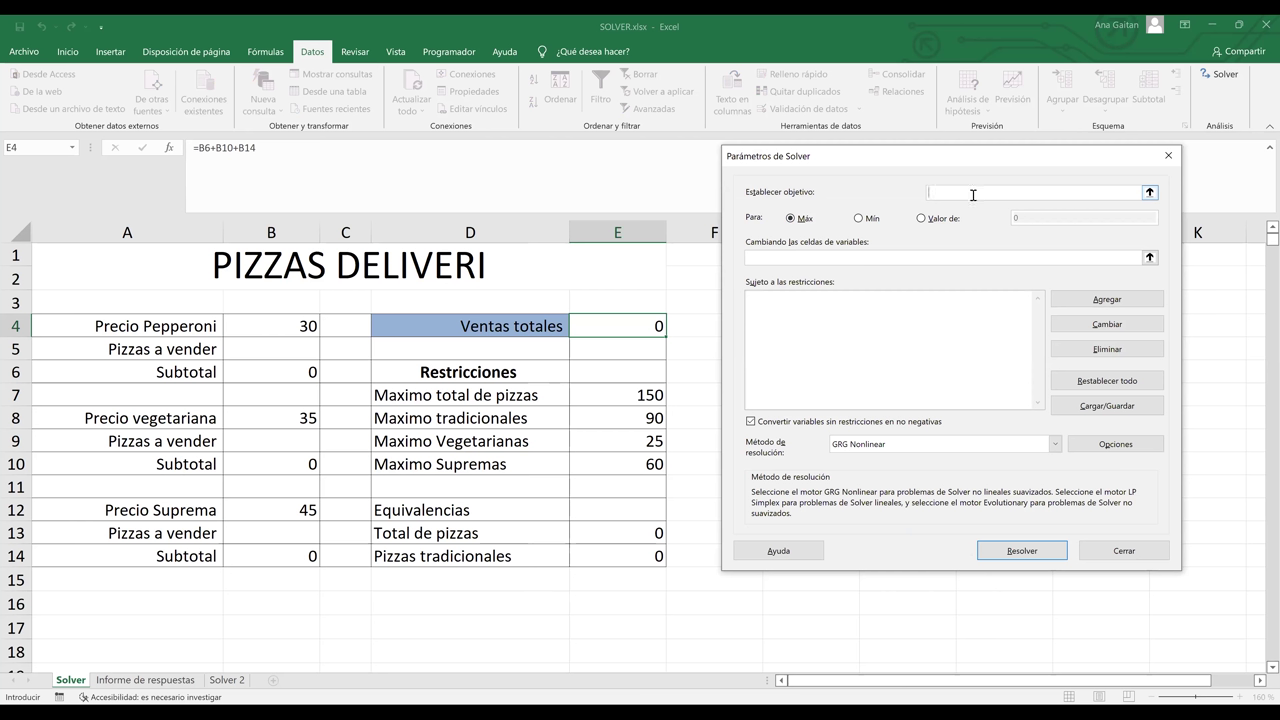
{"action": "left_click", "coordinate": [632, 321]}
Step: Set the Solver variable cells to the three Pizzas a vender cells, B5, B9 and B13
{"action": "left_click", "coordinate": [790, 258]}
{"action": "left_click", "coordinate": [286, 358]}
{"action": "type", "text": ";"}
{"action": "left_click", "coordinate": [284, 446]}
{"action": "type", "text": ";"}
{"action": "left_click", "coordinate": [275, 534]}
{"action": "left_click_drag", "start_coordinate": [825, 260], "coordinate": [738, 260]}
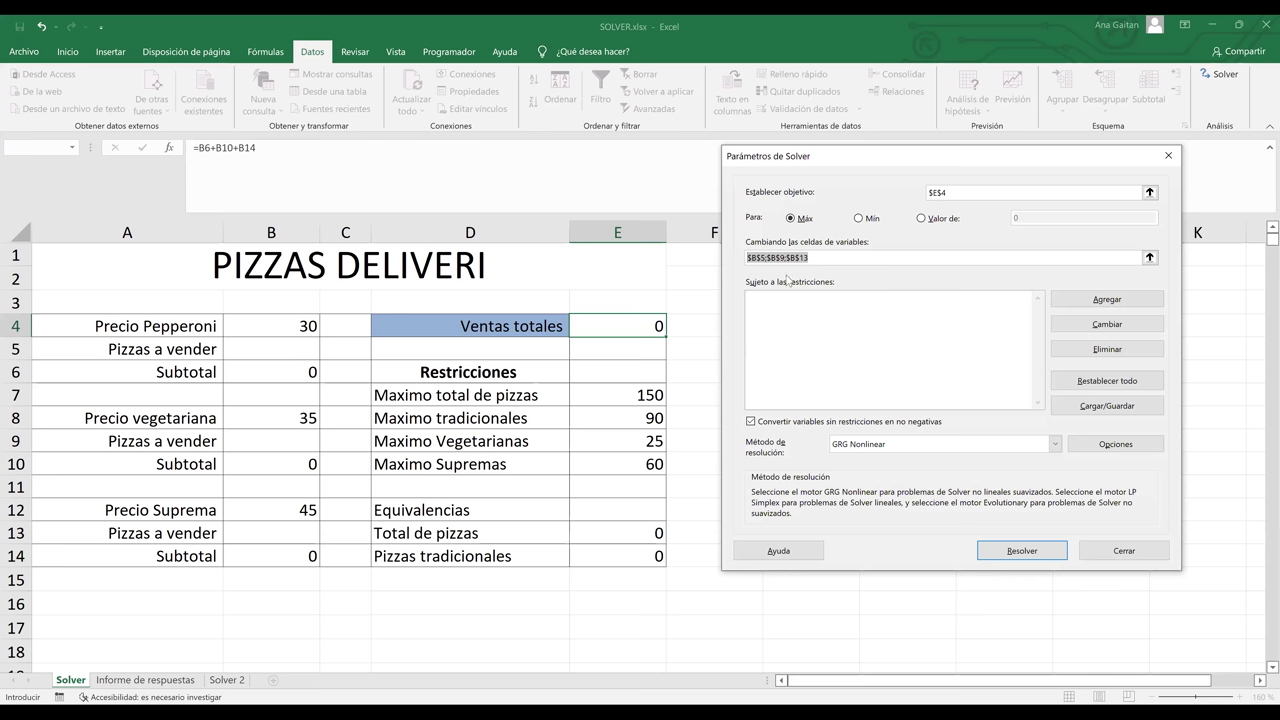
{"action": "left_click", "coordinate": [817, 320]}
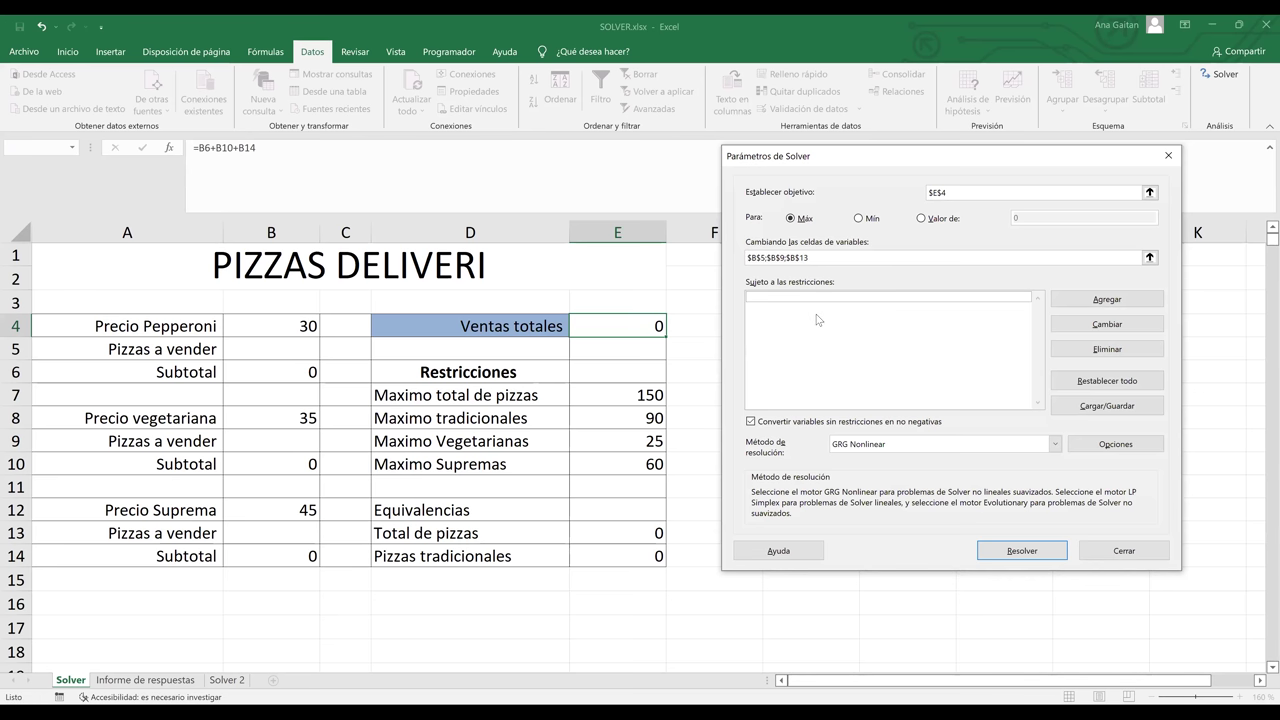
Step: Define a new Solver constraint with B9 <= E9 so vegetarian pizzas stay within Maximo Vegetarianas
{"action": "left_click", "coordinate": [1092, 302]}
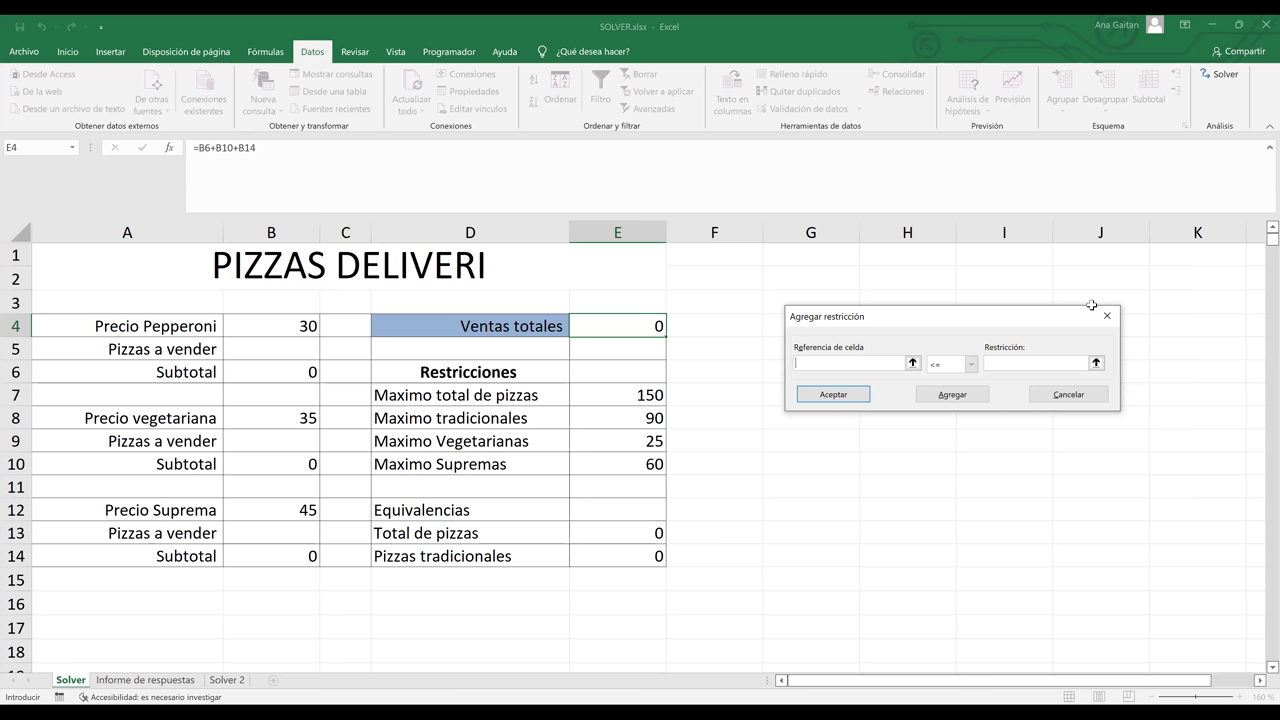
{"action": "left_click", "coordinate": [268, 441]}
{"action": "left_click", "coordinate": [630, 442]}
{"action": "left_click", "coordinate": [820, 365]}
{"action": "key", "text": "BackSpace"}
{"action": "key", "text": "BackSpace"}
{"action": "key", "text": "BackSpace"}
{"action": "key", "text": "BackSpace"}
{"action": "left_click", "coordinate": [261, 446]}
{"action": "left_click", "coordinate": [1025, 362]}
{"action": "left_click", "coordinate": [629, 444]}
{"action": "left_click", "coordinate": [971, 366]}
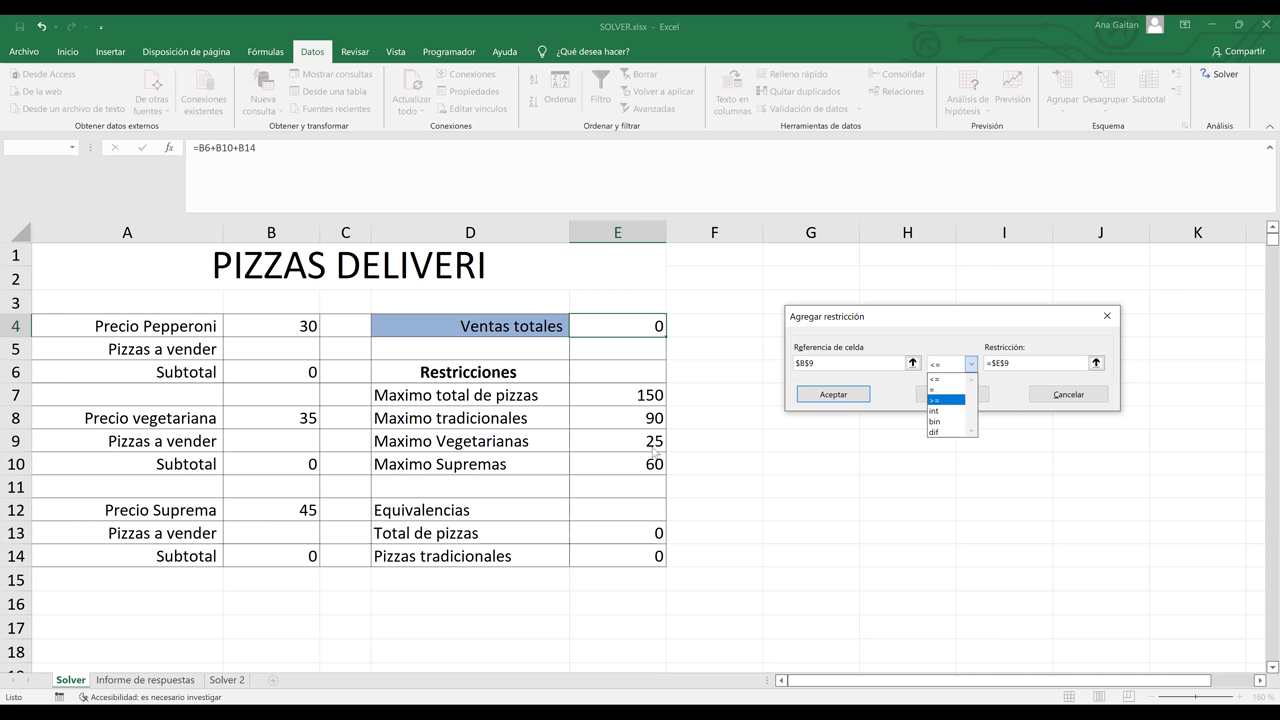
{"action": "left_click", "coordinate": [940, 380]}
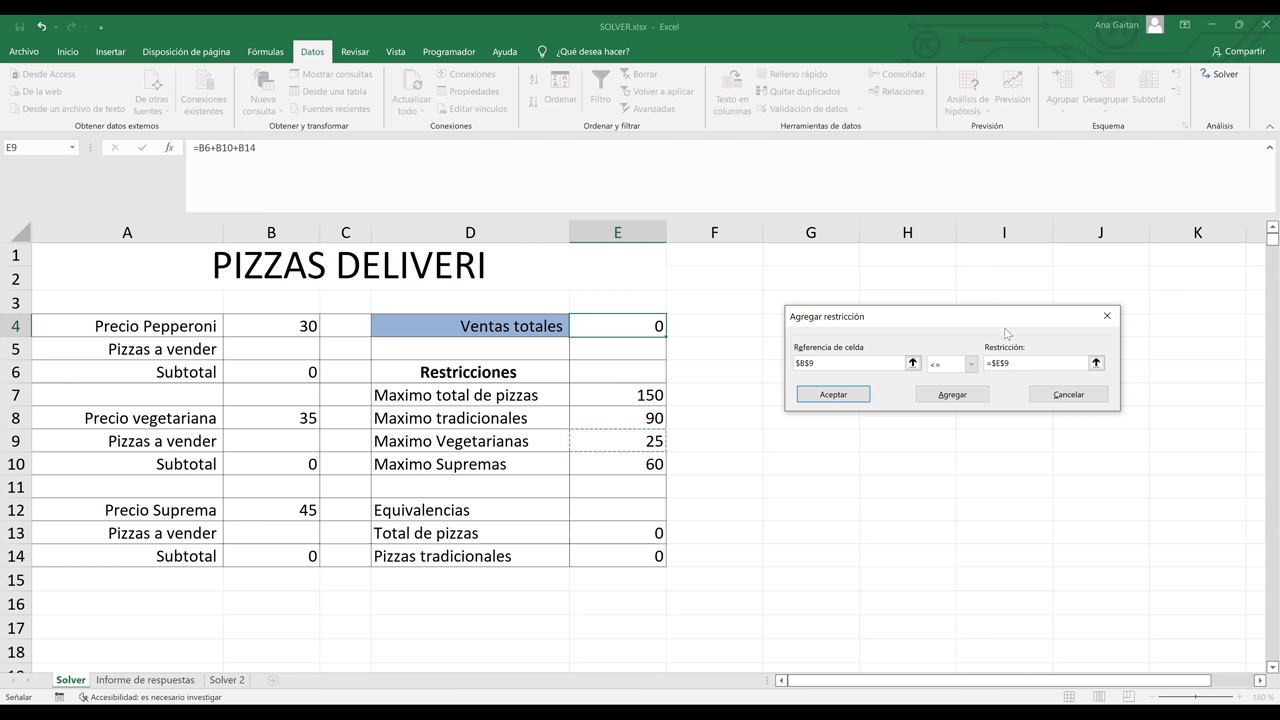
Step: Try the >= operator on the B9 constraint, restore <=, and add the constraint to the model
{"action": "left_click", "coordinate": [962, 366]}
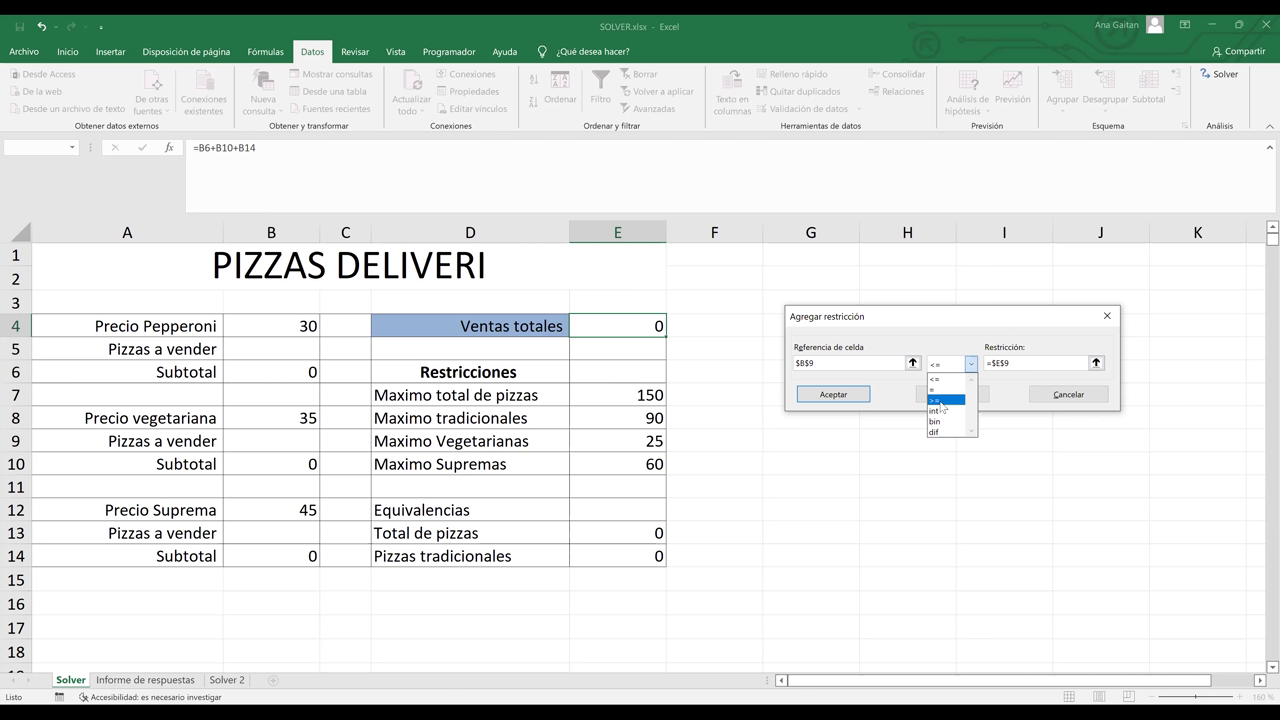
{"action": "left_click", "coordinate": [941, 401]}
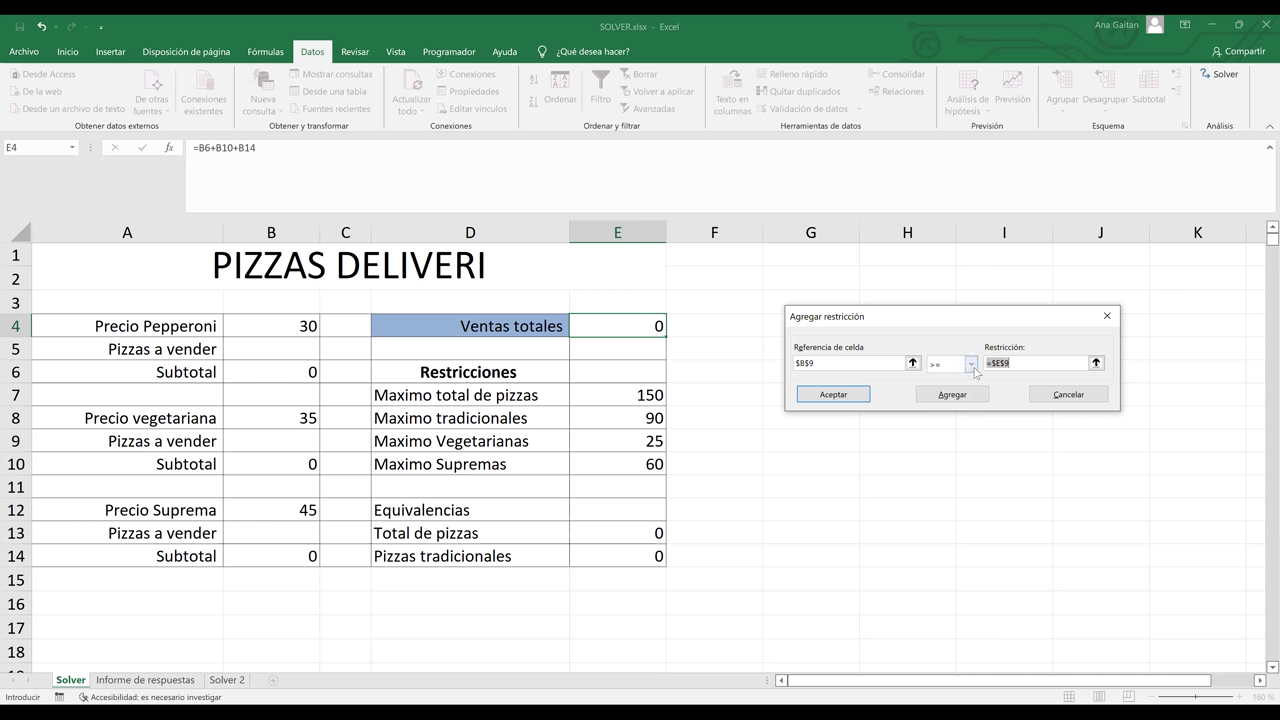
{"action": "left_click", "coordinate": [971, 365]}
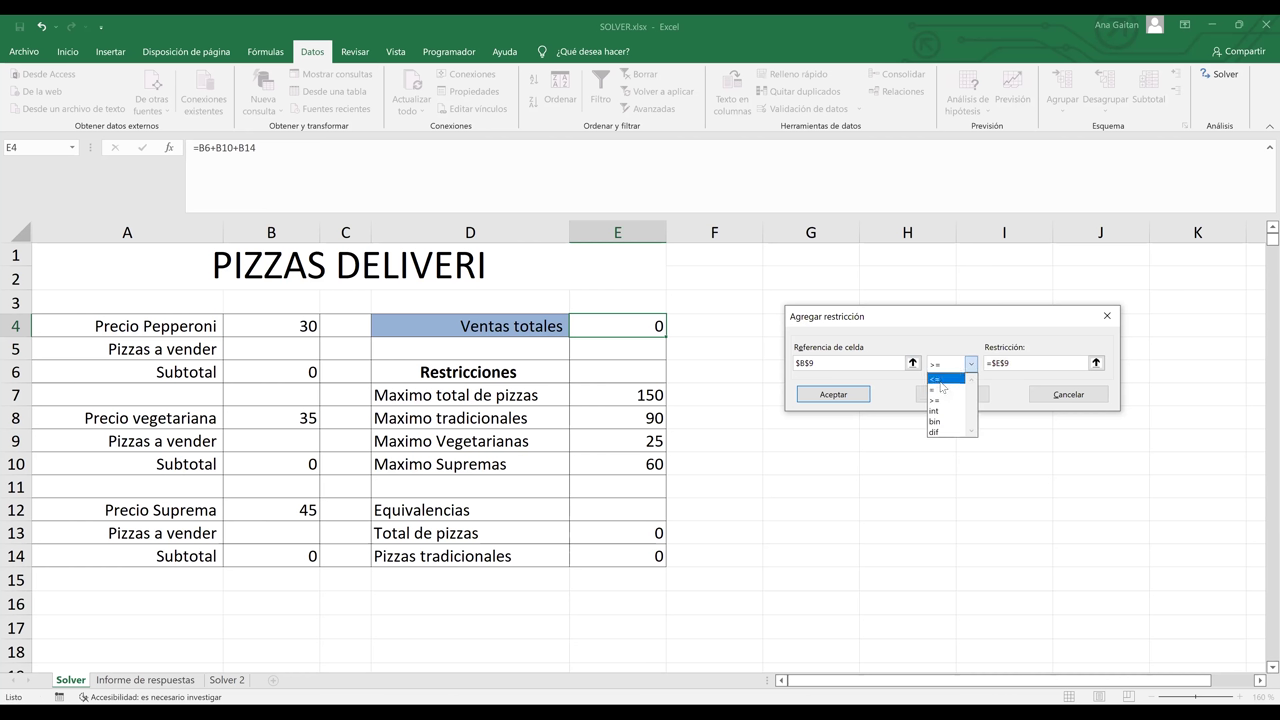
{"action": "left_click", "coordinate": [940, 380]}
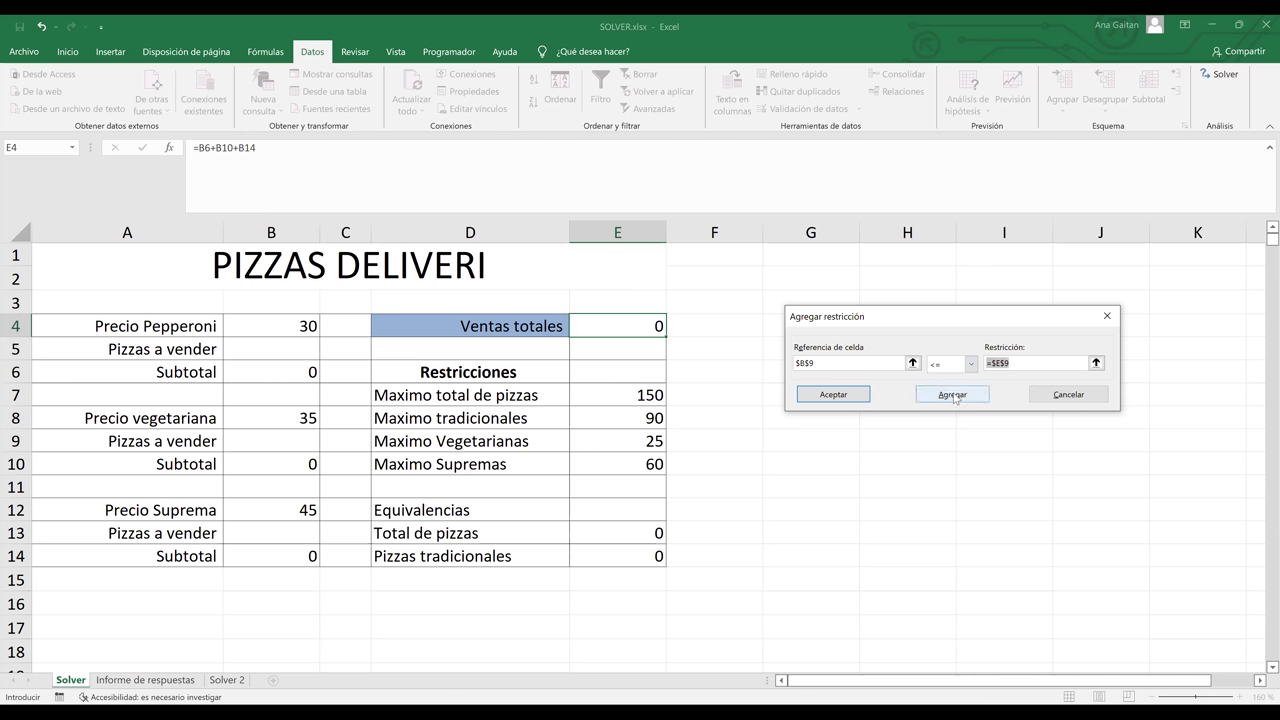
{"action": "left_click", "coordinate": [955, 396]}
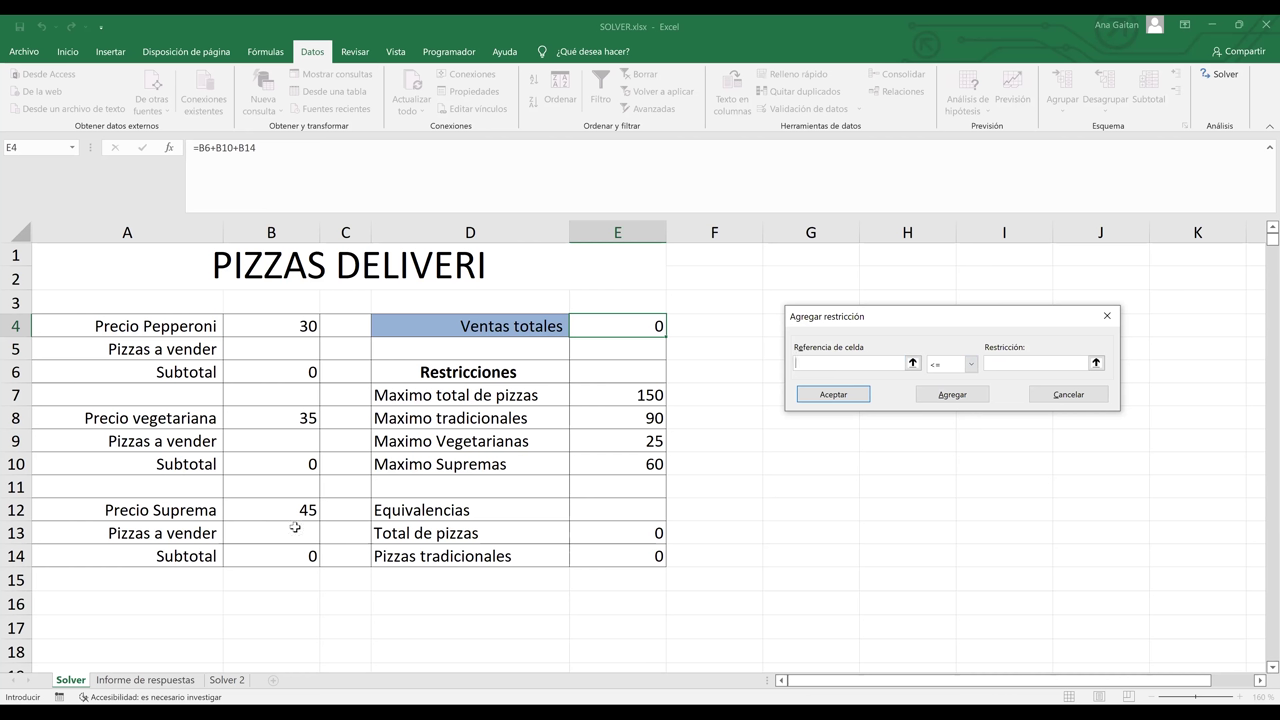
Step: Add the constraint B13 <= E10 to limit Suprema pizzas to Maximo Supremas
{"action": "left_click", "coordinate": [295, 527]}
{"action": "left_click", "coordinate": [1006, 364]}
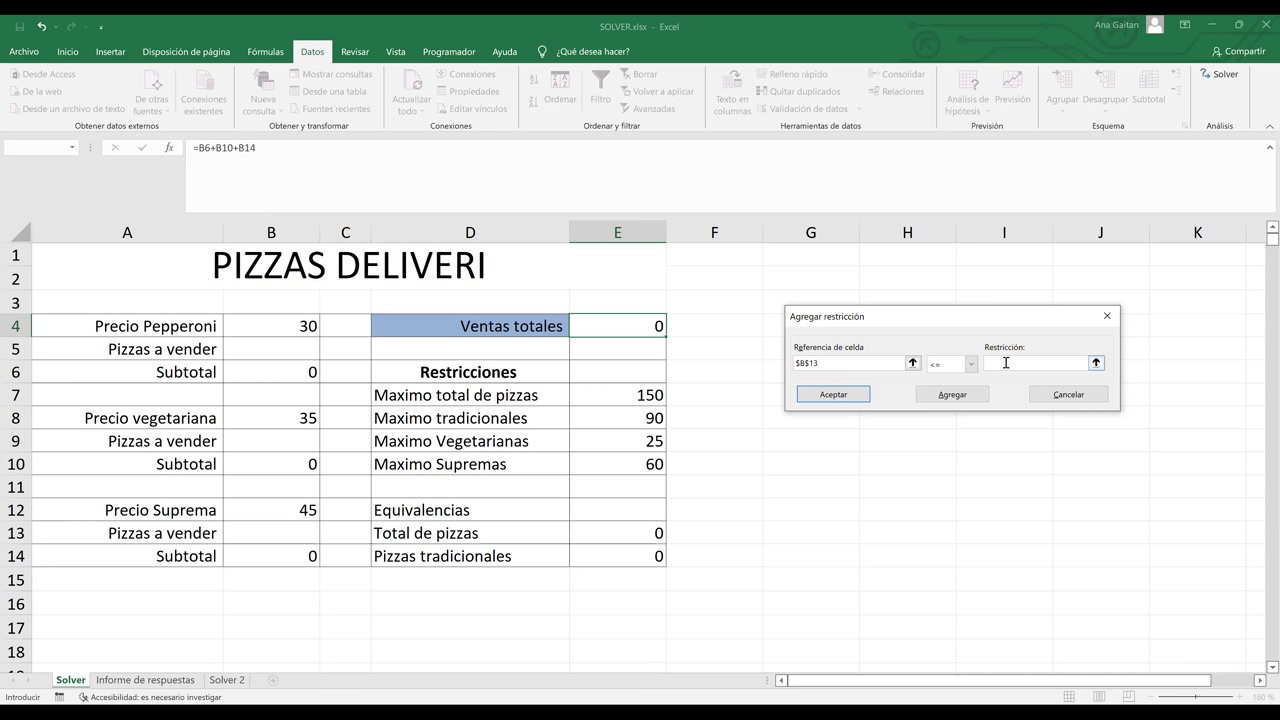
{"action": "left_click", "coordinate": [621, 468]}
{"action": "left_click", "coordinate": [969, 364]}
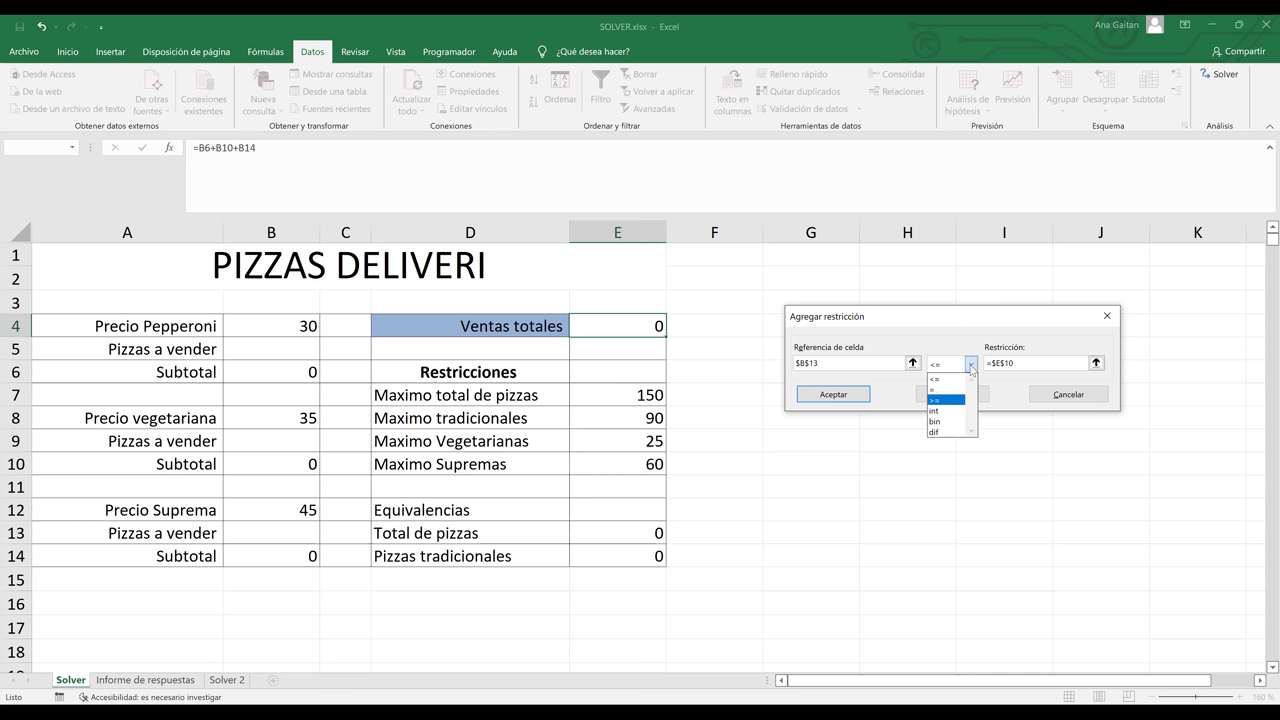
{"action": "left_click", "coordinate": [971, 366]}
{"action": "left_click", "coordinate": [970, 365]}
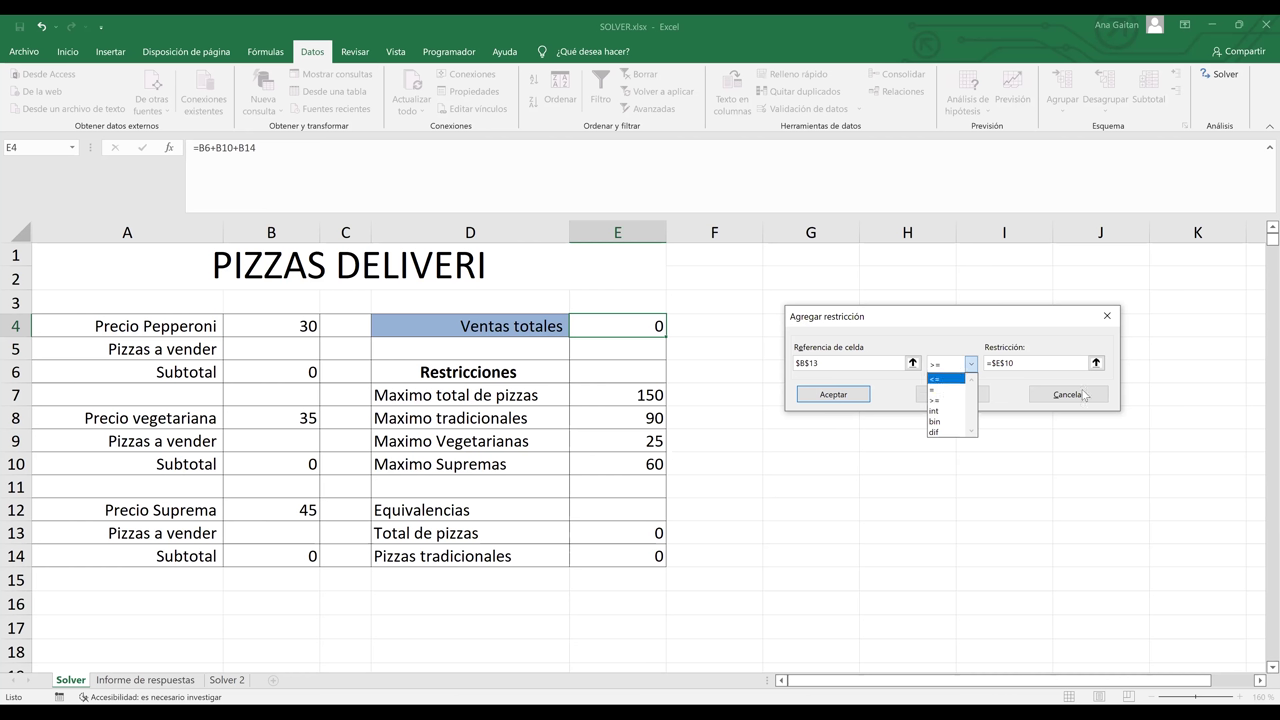
{"action": "left_click", "coordinate": [938, 382]}
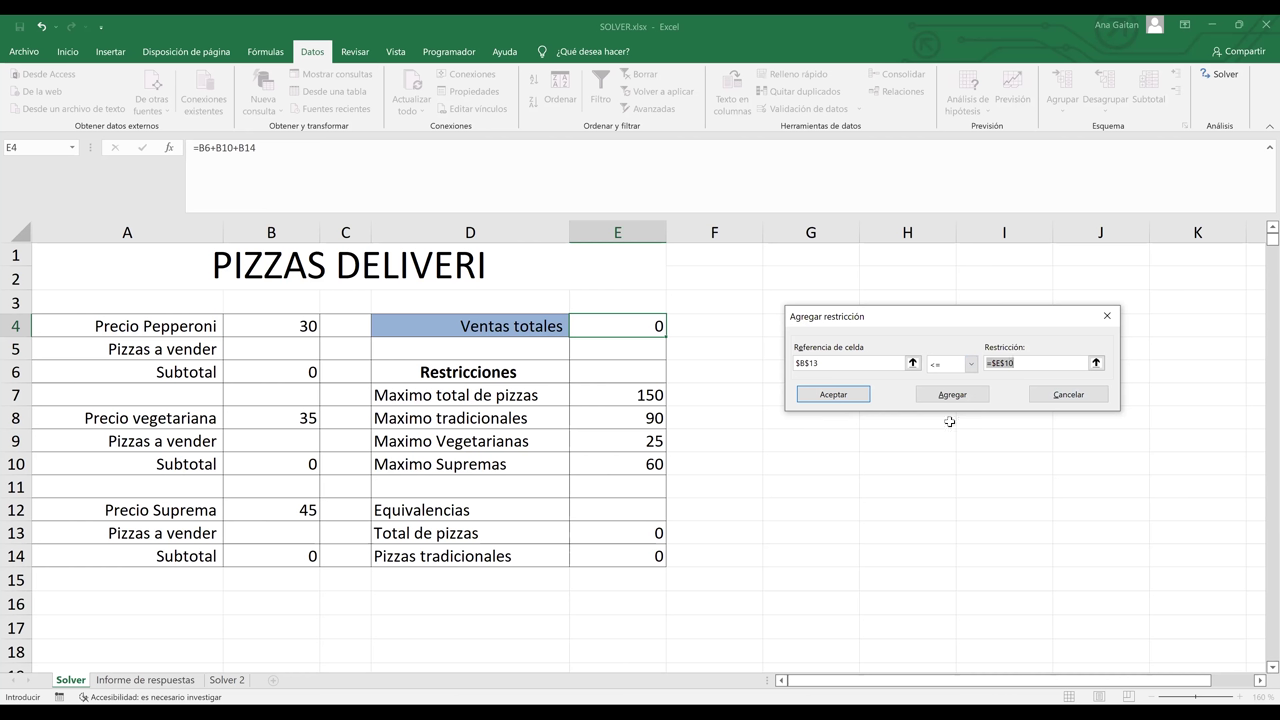
{"action": "left_click", "coordinate": [1019, 362]}
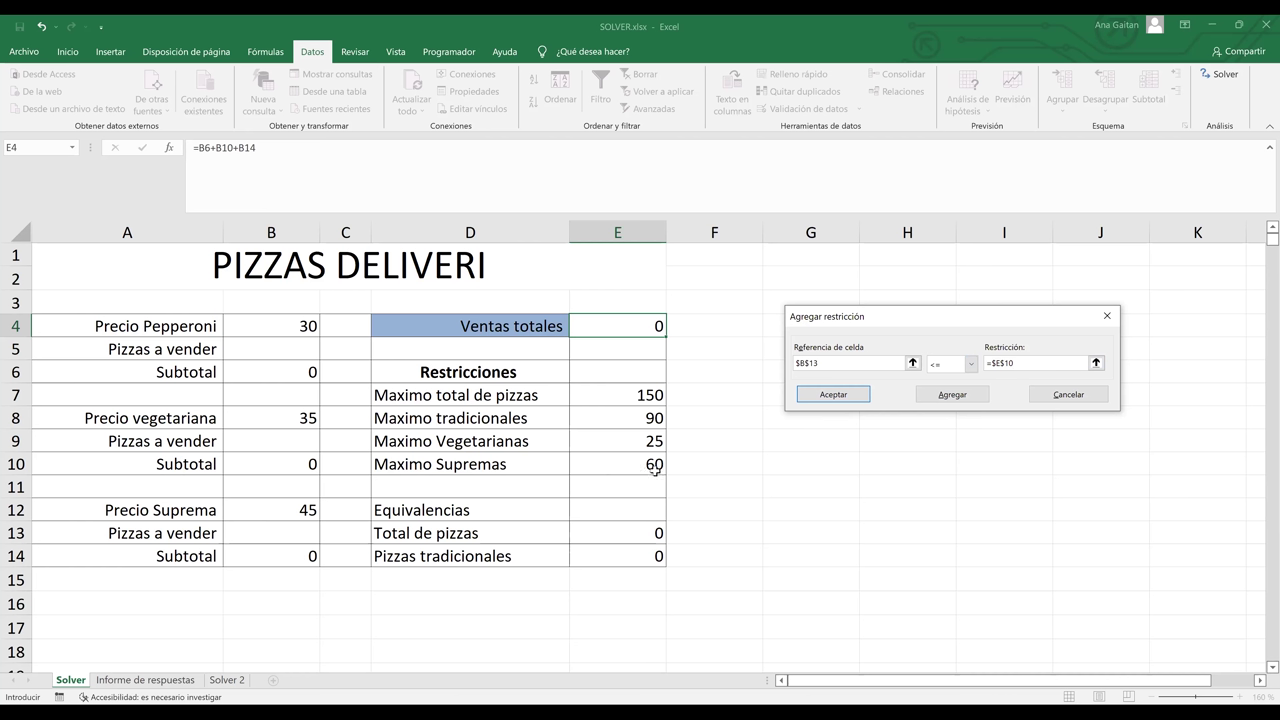
{"action": "left_click", "coordinate": [952, 395]}
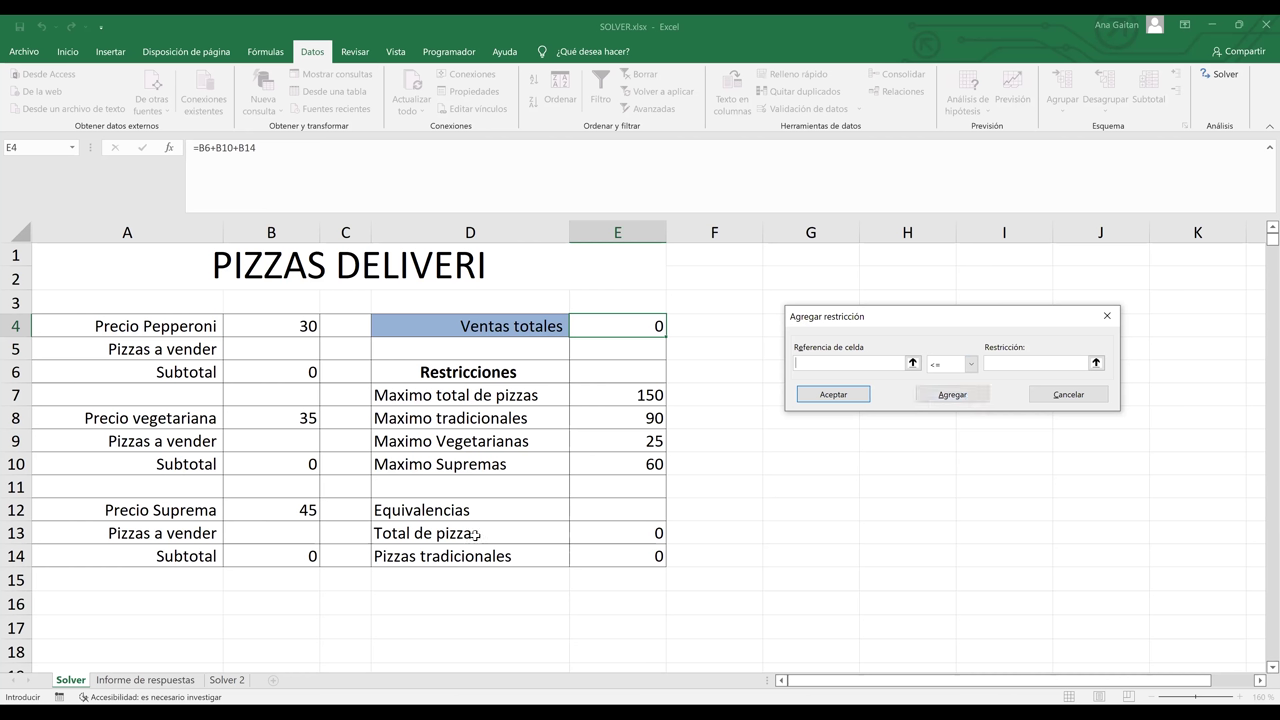
Step: Add the constraint E13 <= E7 to limit Total de pizzas to Maximo total de pizzas
{"action": "left_click", "coordinate": [631, 533]}
{"action": "left_click", "coordinate": [1040, 362]}
{"action": "left_click", "coordinate": [636, 394]}
{"action": "left_click", "coordinate": [970, 364]}
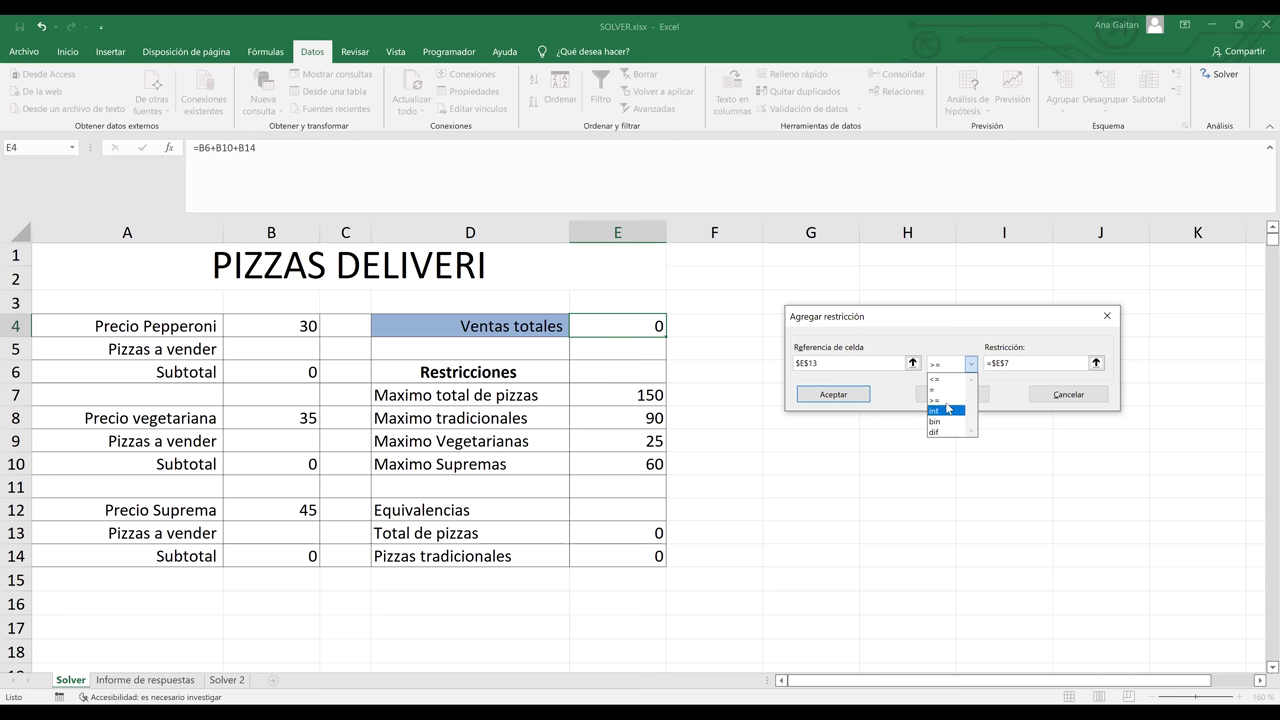
{"action": "left_click", "coordinate": [947, 403]}
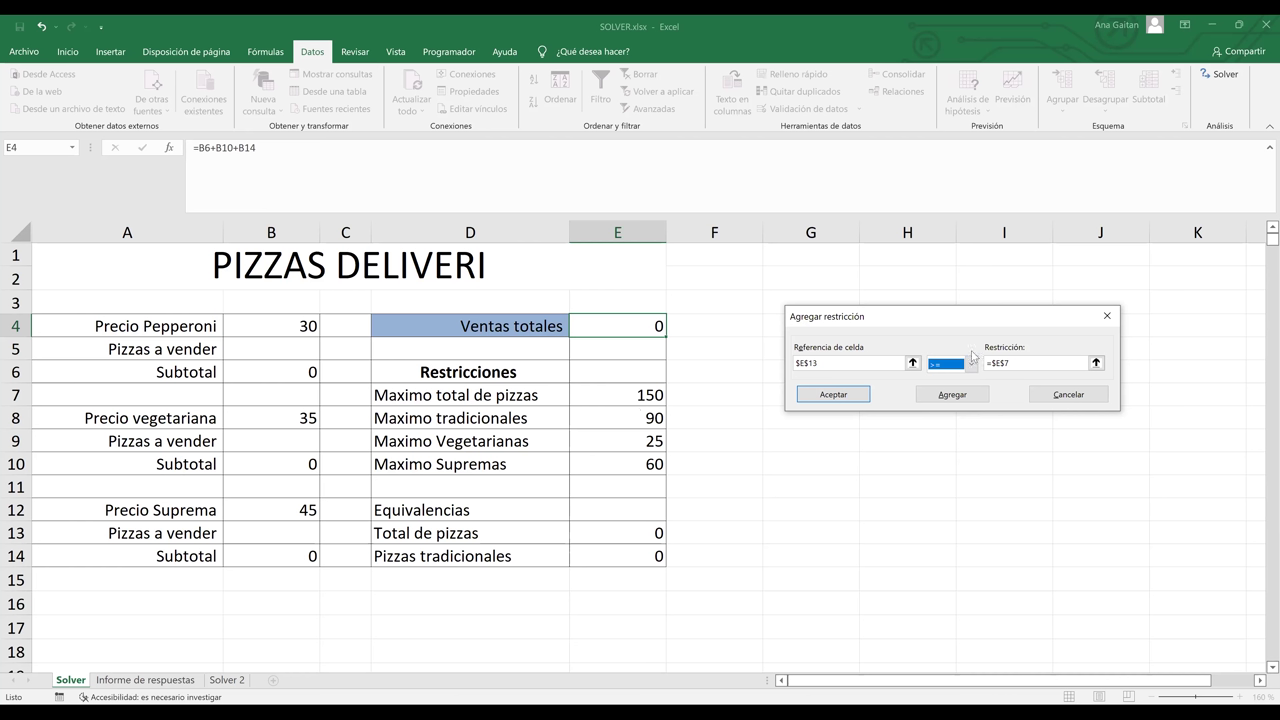
{"action": "left_click", "coordinate": [966, 365]}
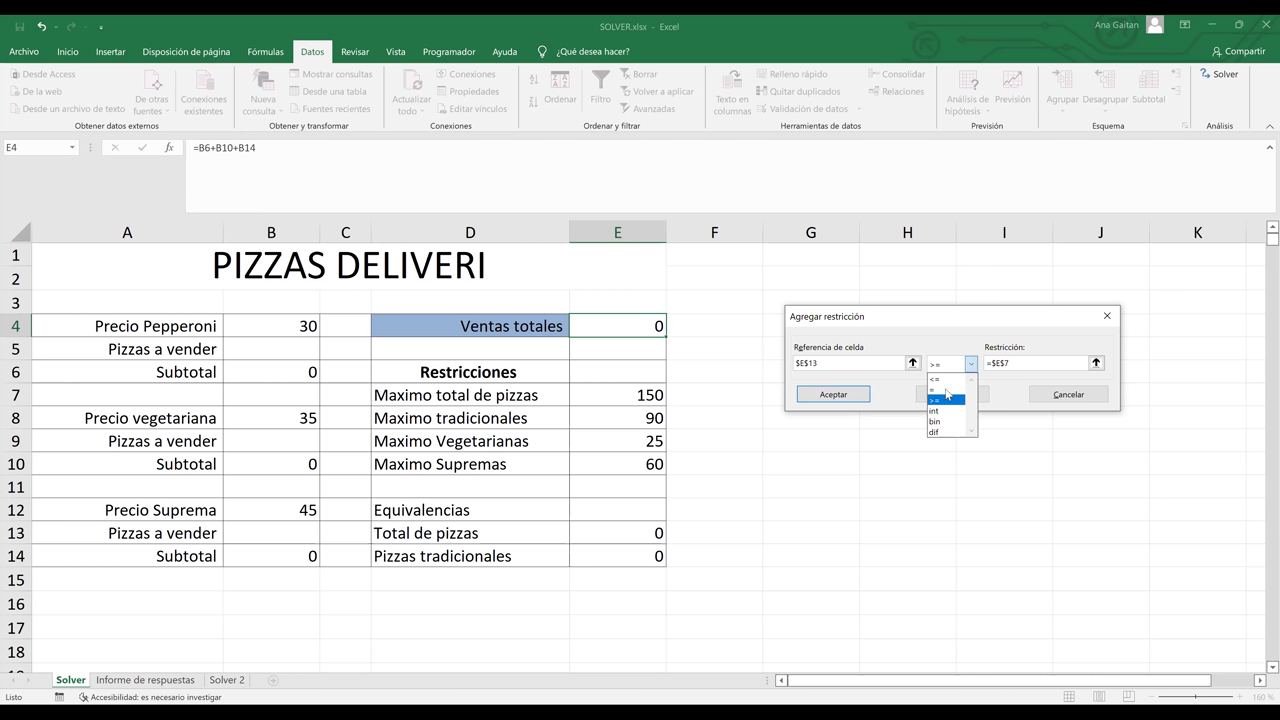
{"action": "left_click", "coordinate": [948, 380]}
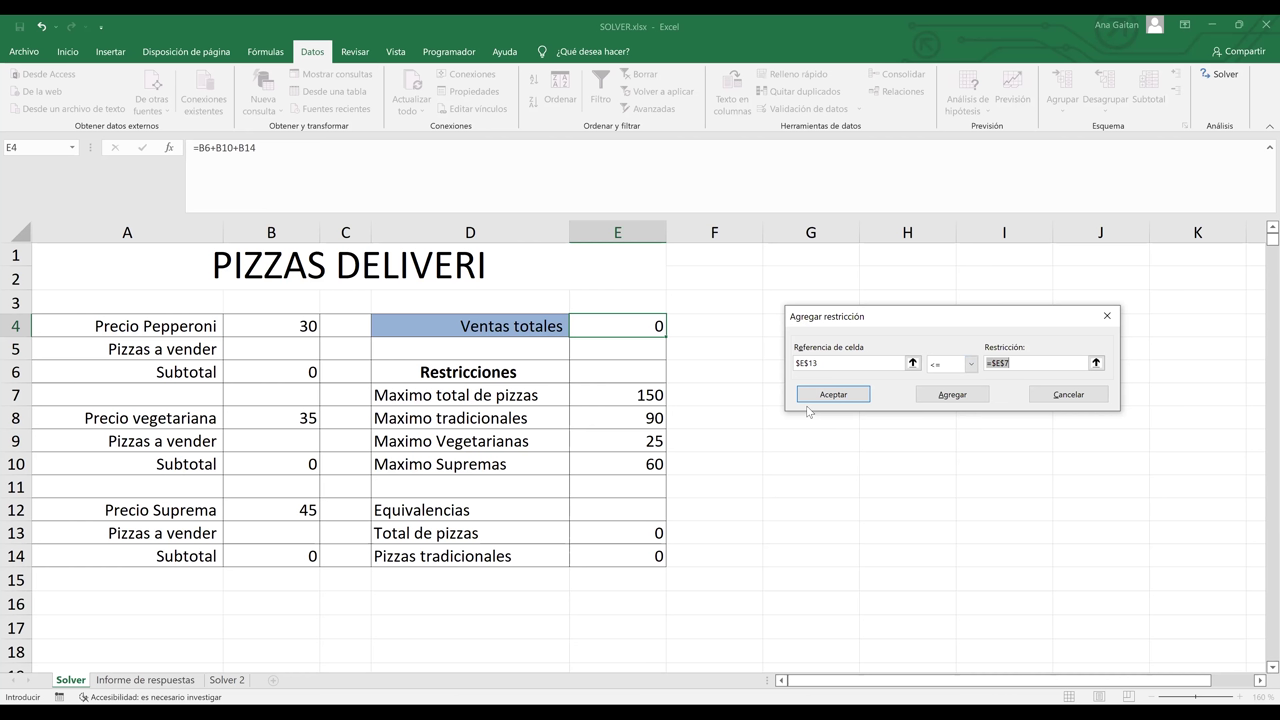
{"action": "left_click", "coordinate": [953, 395]}
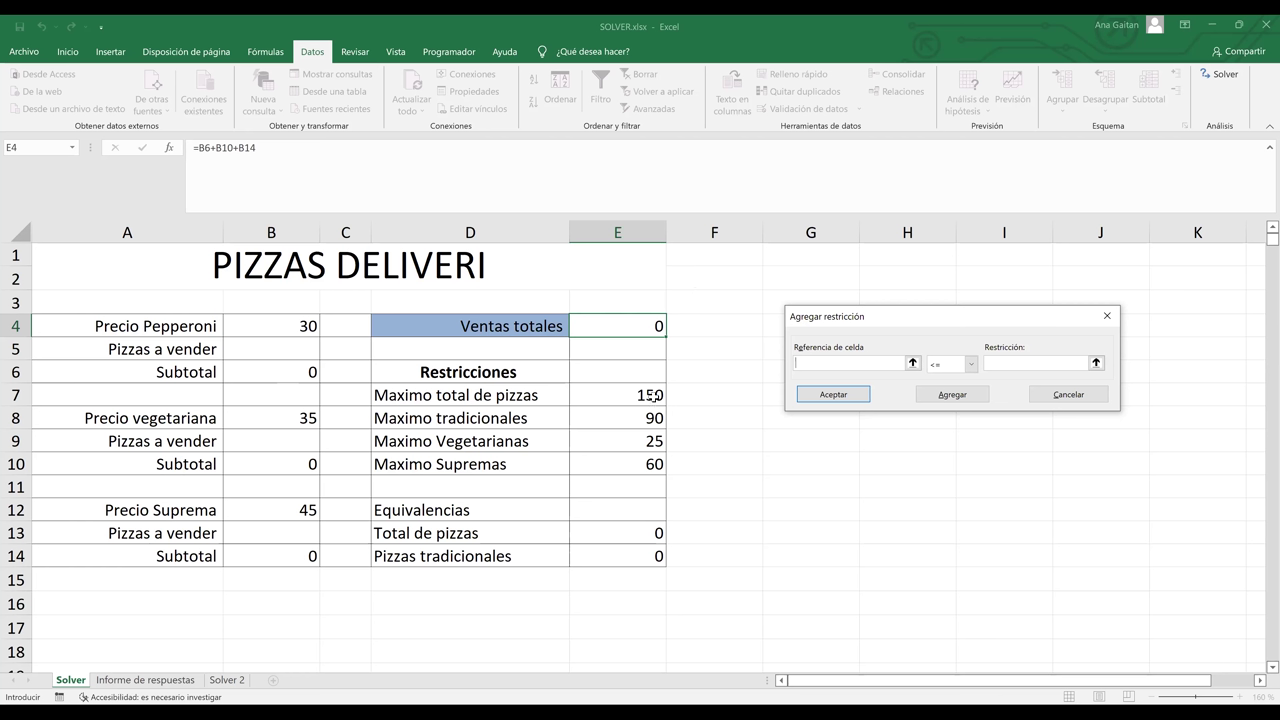
Step: Enter the last constraint E14 <= E8 to limit Pizzas tradicionales to Maximo tradicionales and return to the Solver parameters
{"action": "left_click", "coordinate": [282, 329]}
{"action": "key", "text": "BackSpace"}
{"action": "left_click", "coordinate": [606, 556]}
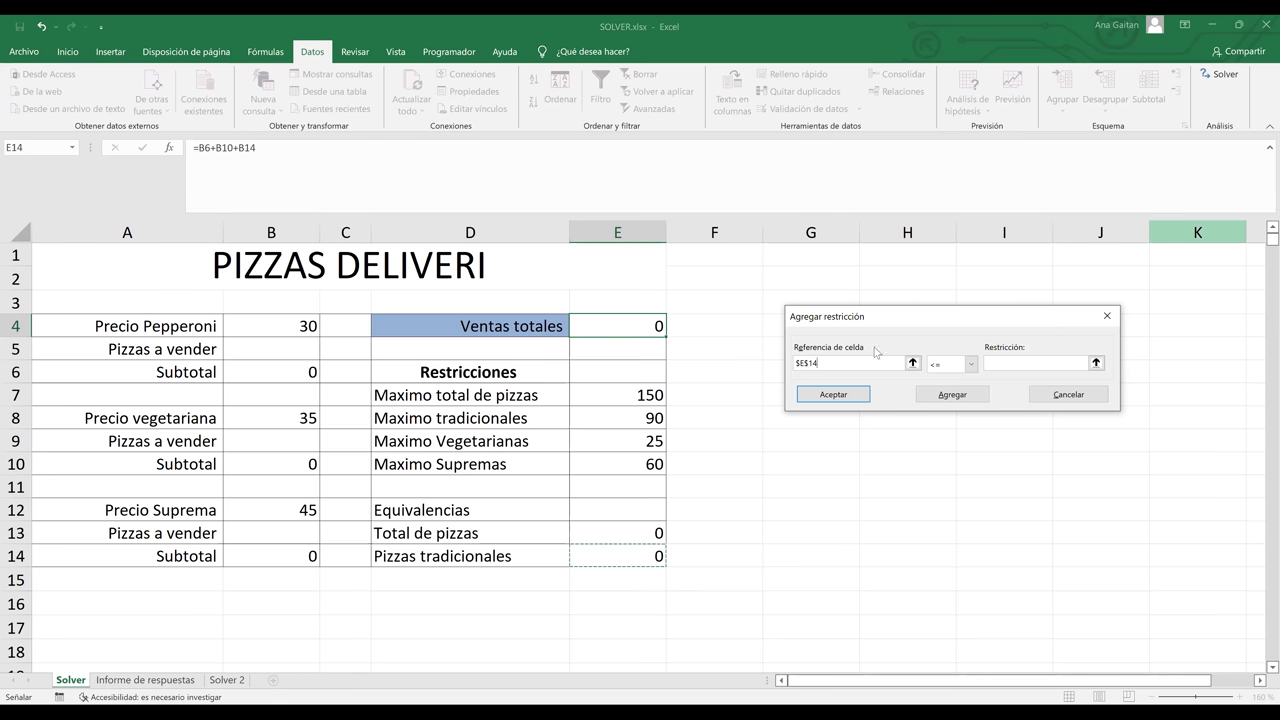
{"action": "left_click", "coordinate": [1050, 361]}
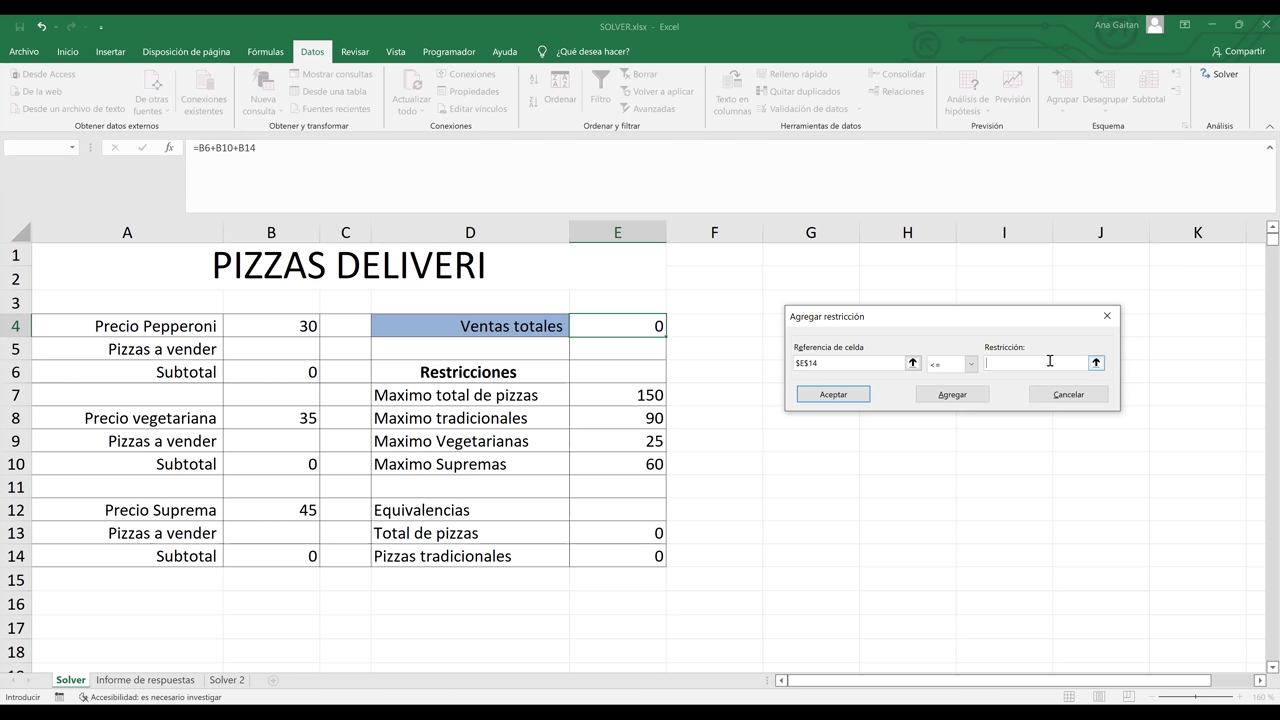
{"action": "left_click", "coordinate": [644, 424]}
{"action": "left_click", "coordinate": [974, 366]}
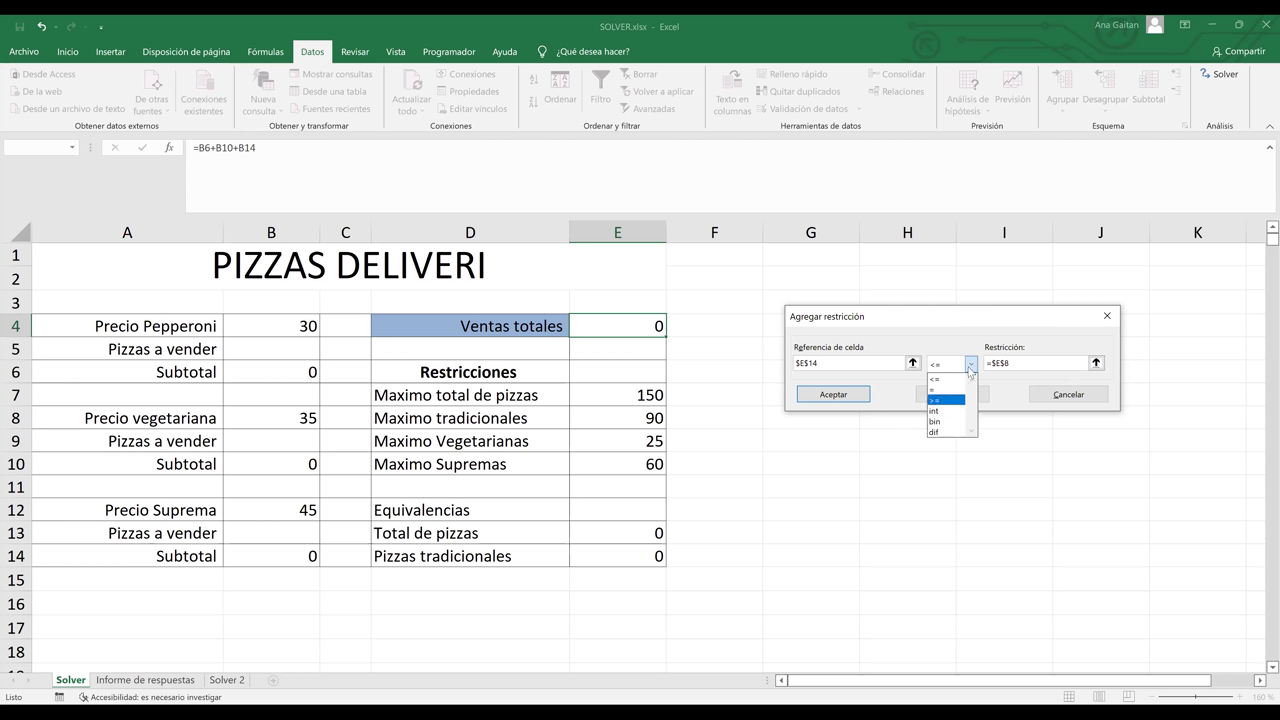
{"action": "left_click", "coordinate": [971, 366]}
{"action": "left_click", "coordinate": [971, 366]}
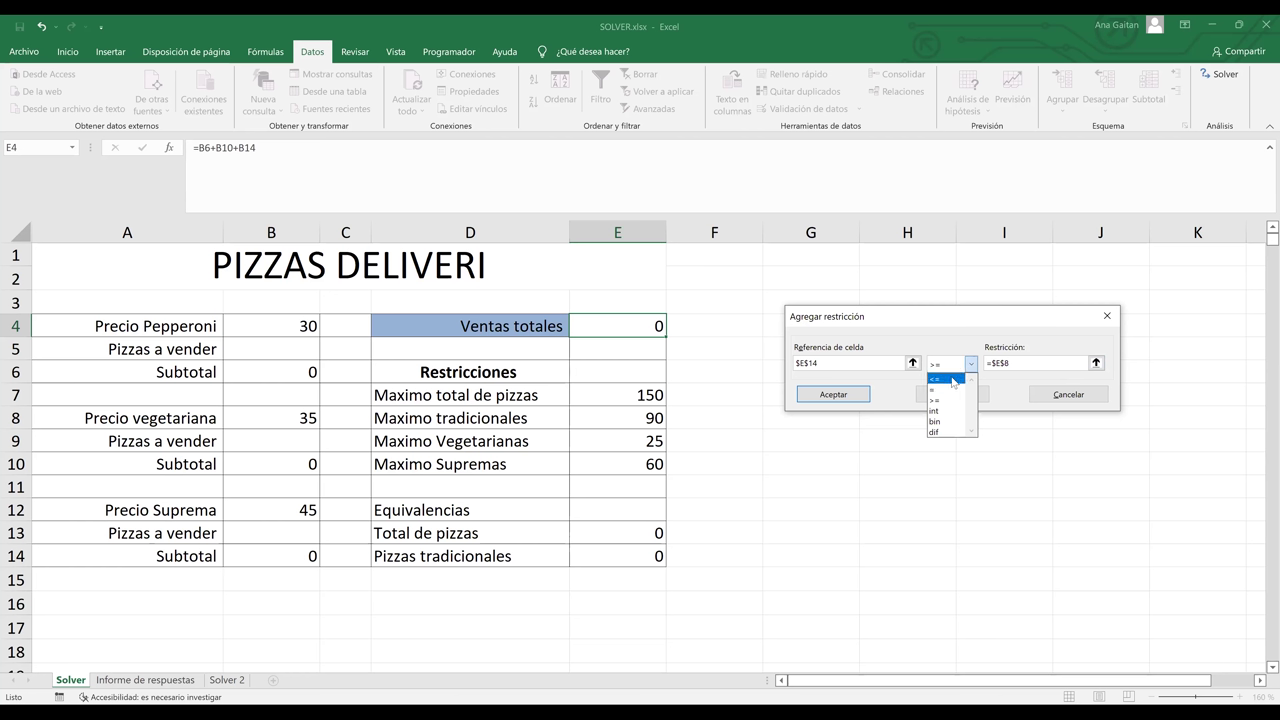
{"action": "left_click", "coordinate": [954, 380]}
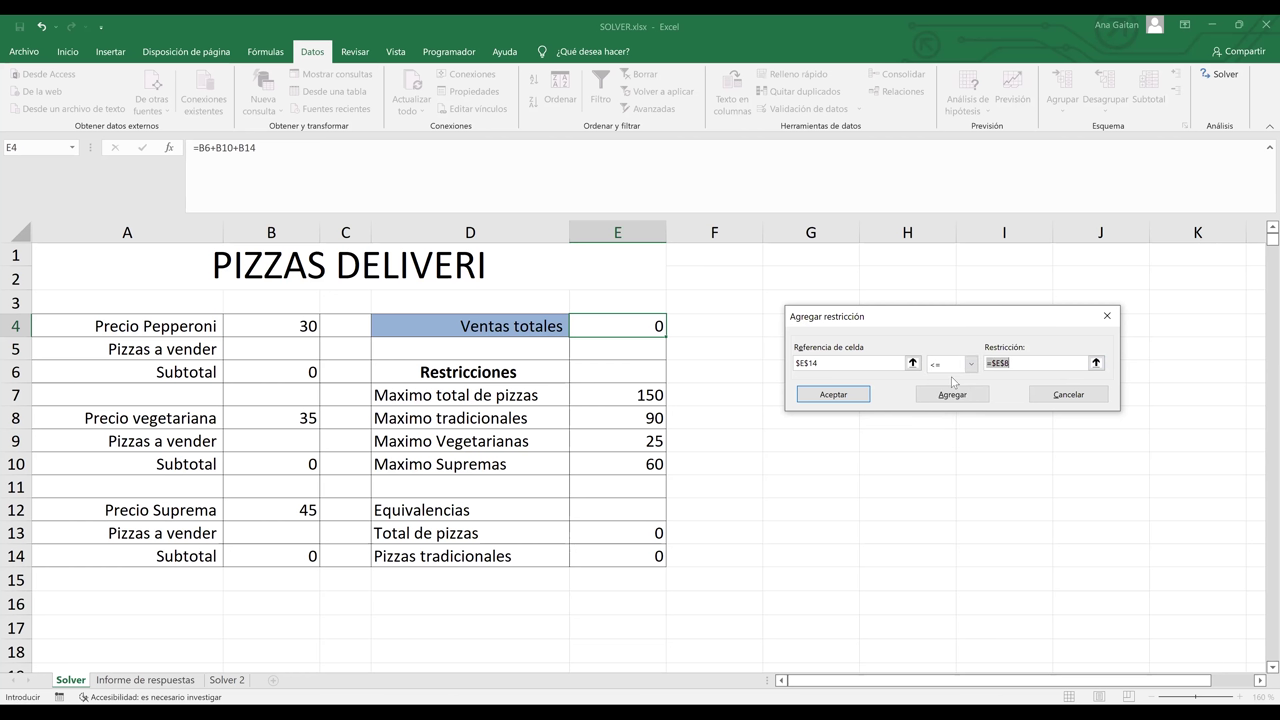
{"action": "left_click", "coordinate": [850, 400]}
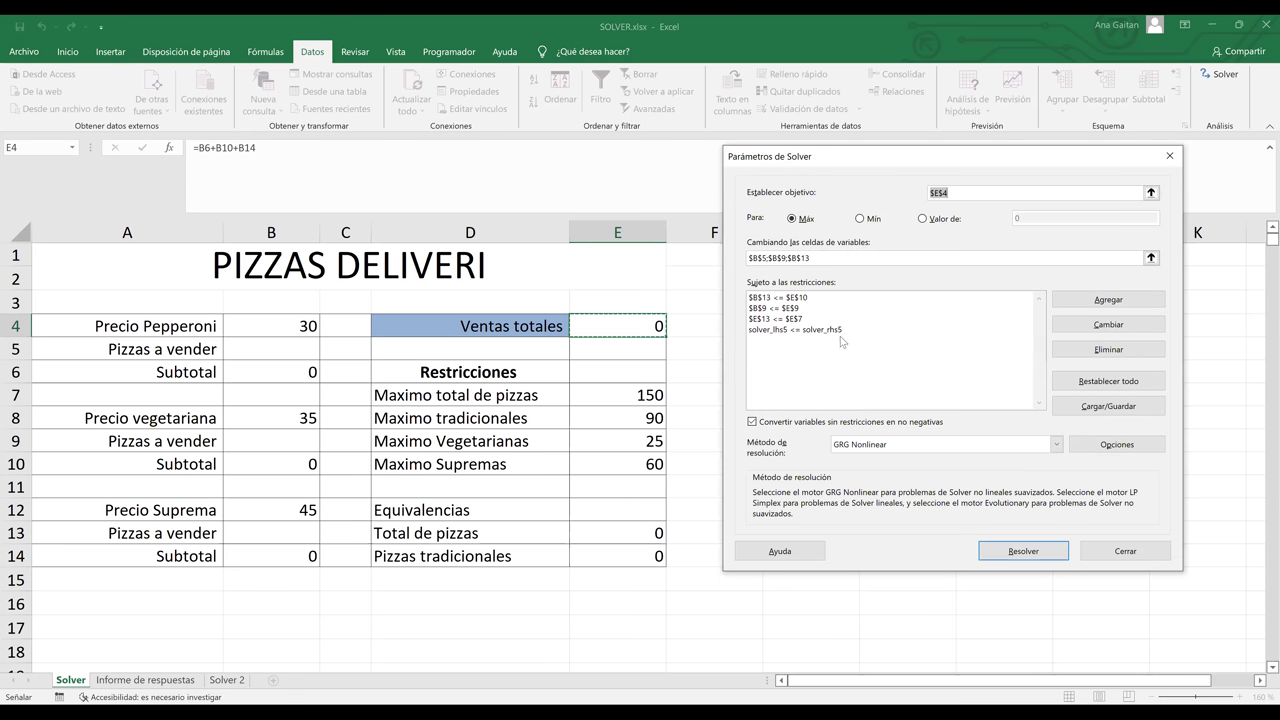
Step: Review the constraints listed in the Solver parameters one by one
{"action": "left_click", "coordinate": [820, 309]}
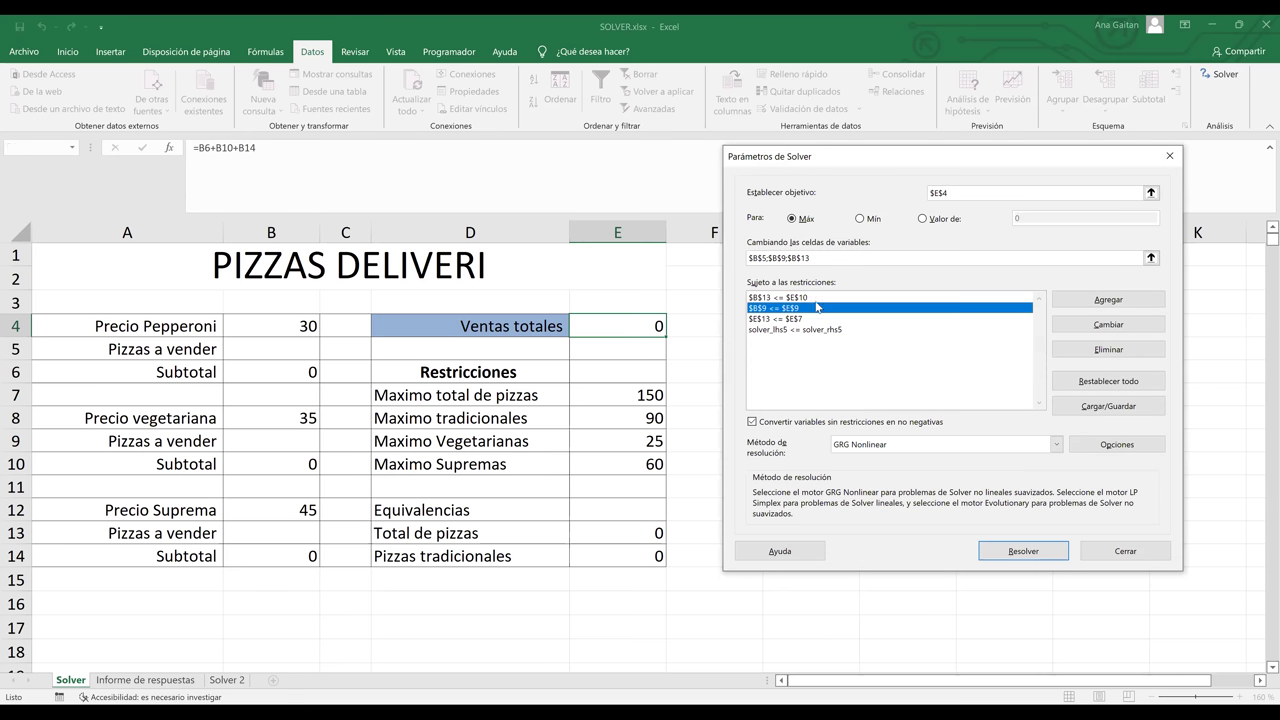
{"action": "key", "text": "Up"}
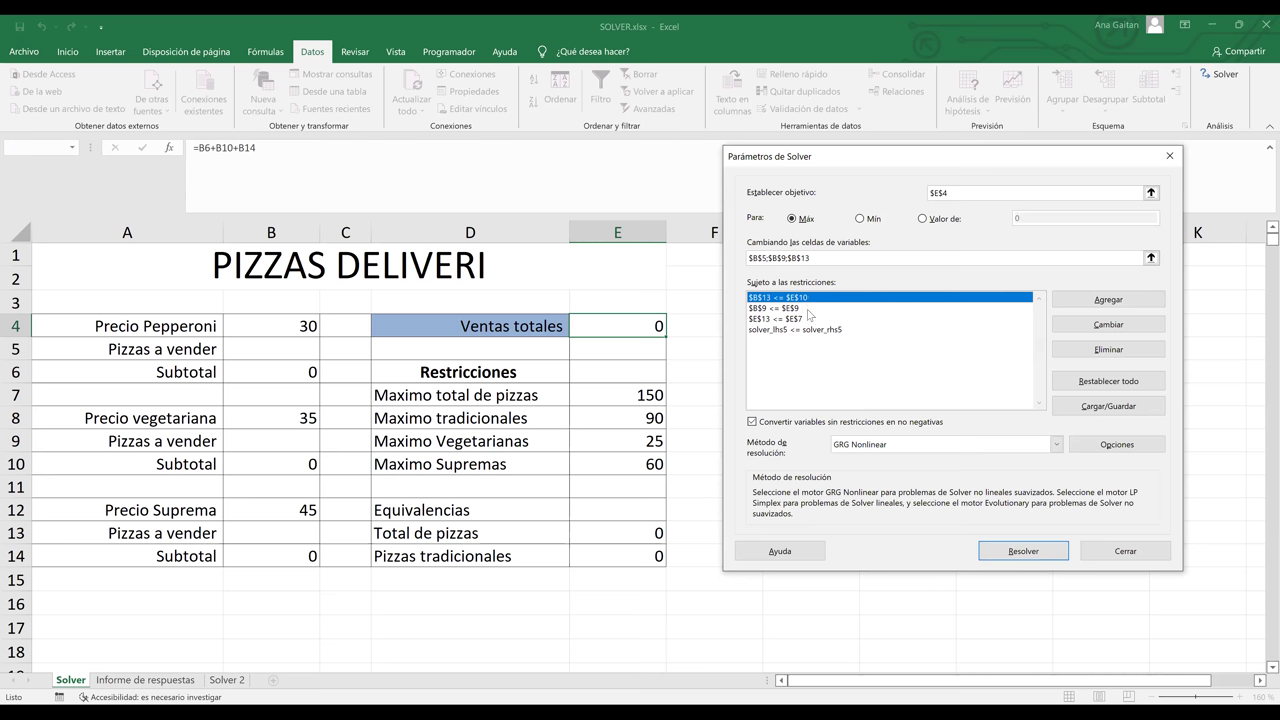
{"action": "key", "text": "Down"}
{"action": "key", "text": "Down"}
{"action": "key", "text": "Down"}
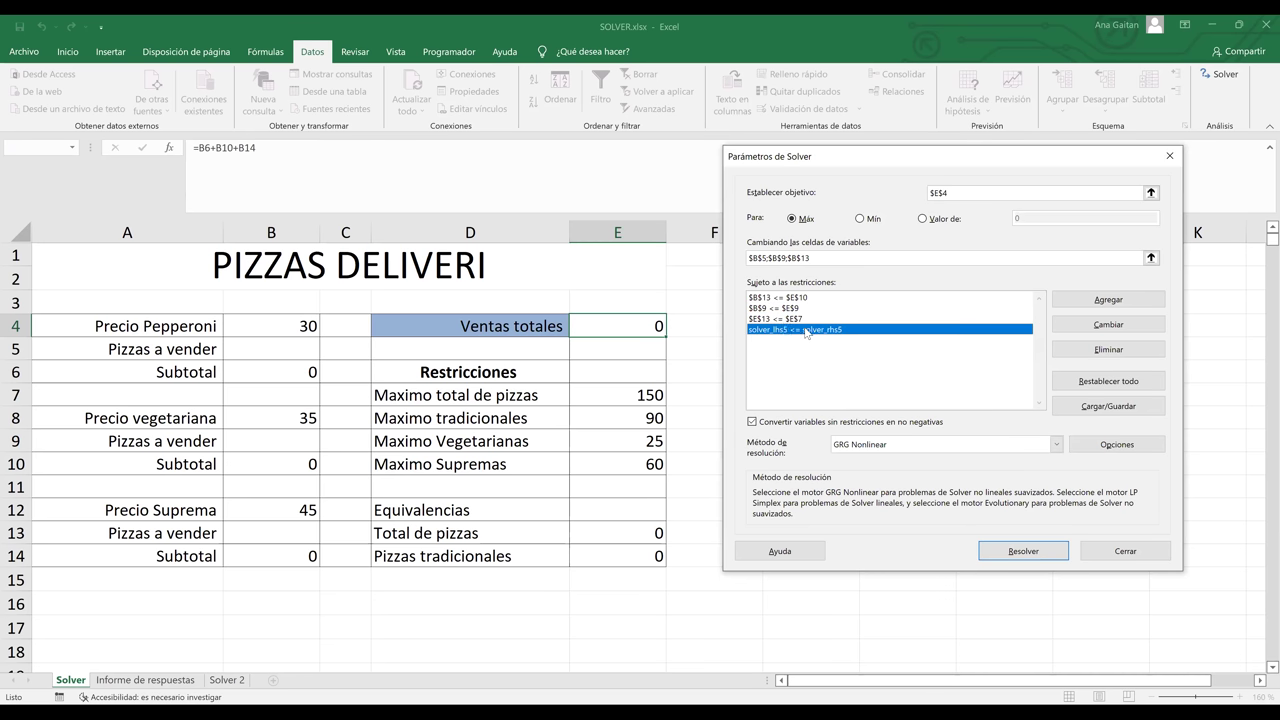
{"action": "left_click", "coordinate": [767, 319]}
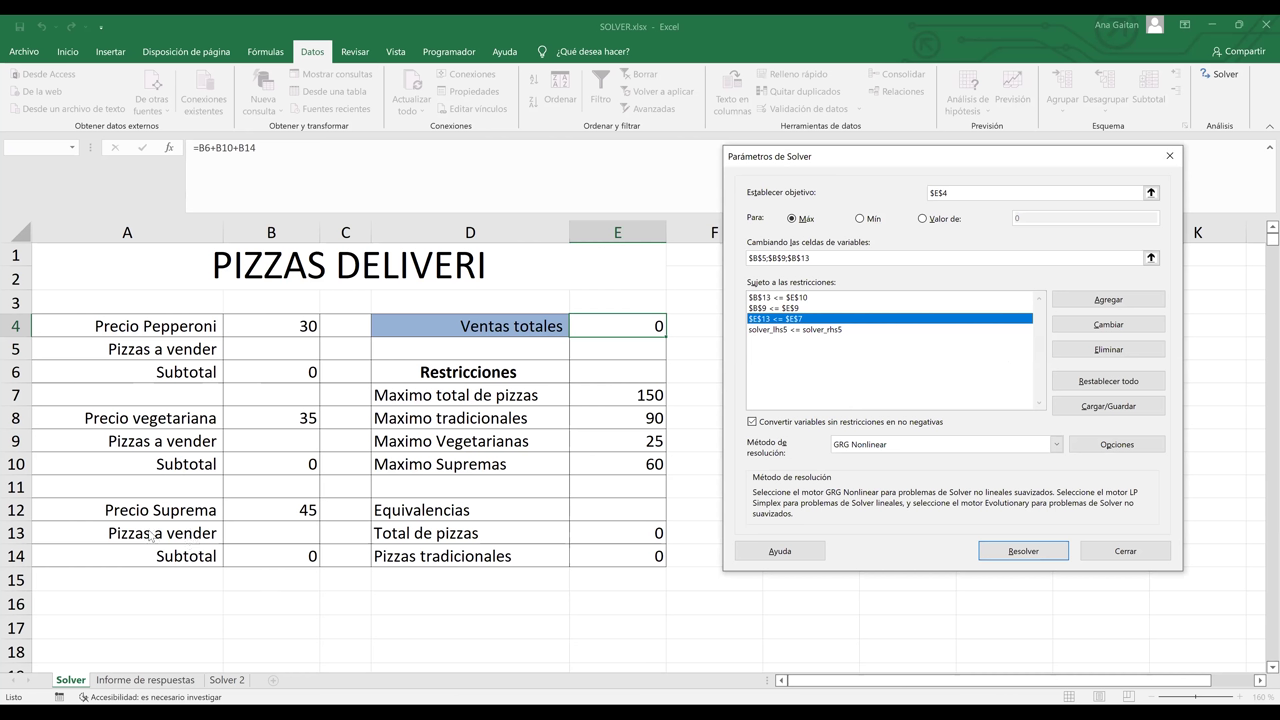
Step: Solve the model to maximize Ventas totales in E4 and keep the Solver solution
{"action": "left_click", "coordinate": [962, 189]}
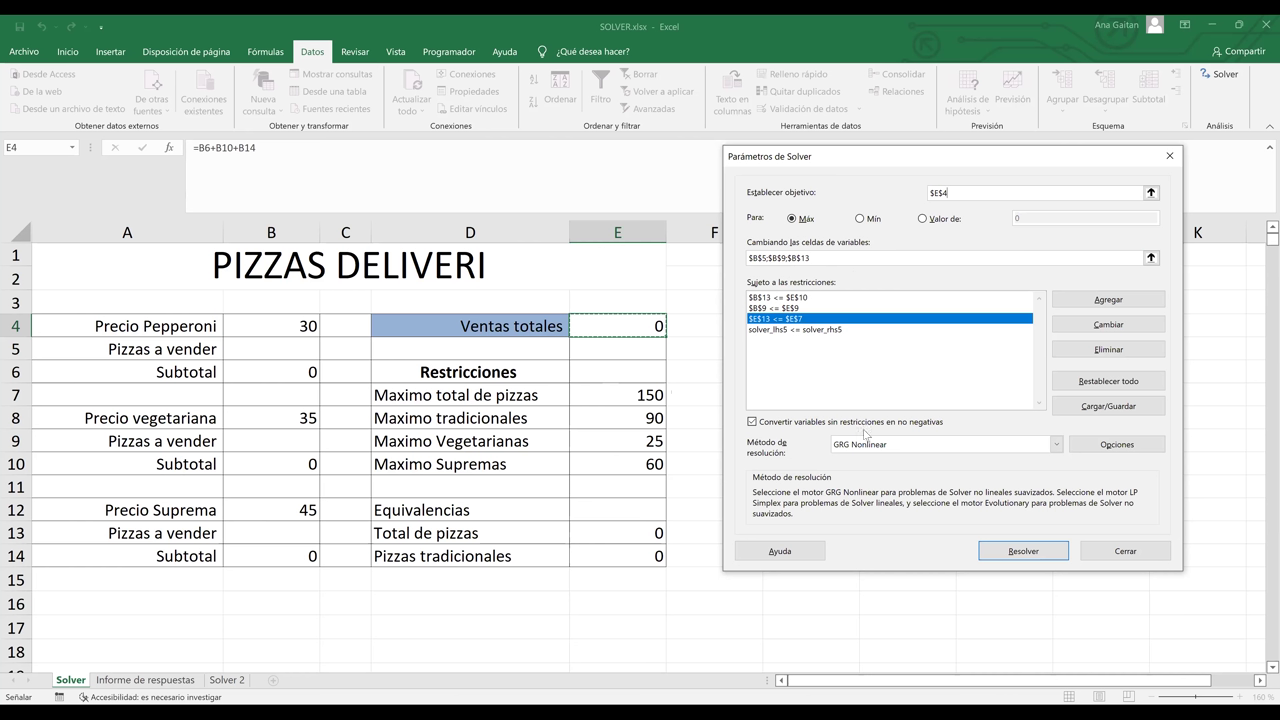
{"action": "left_click", "coordinate": [1018, 552]}
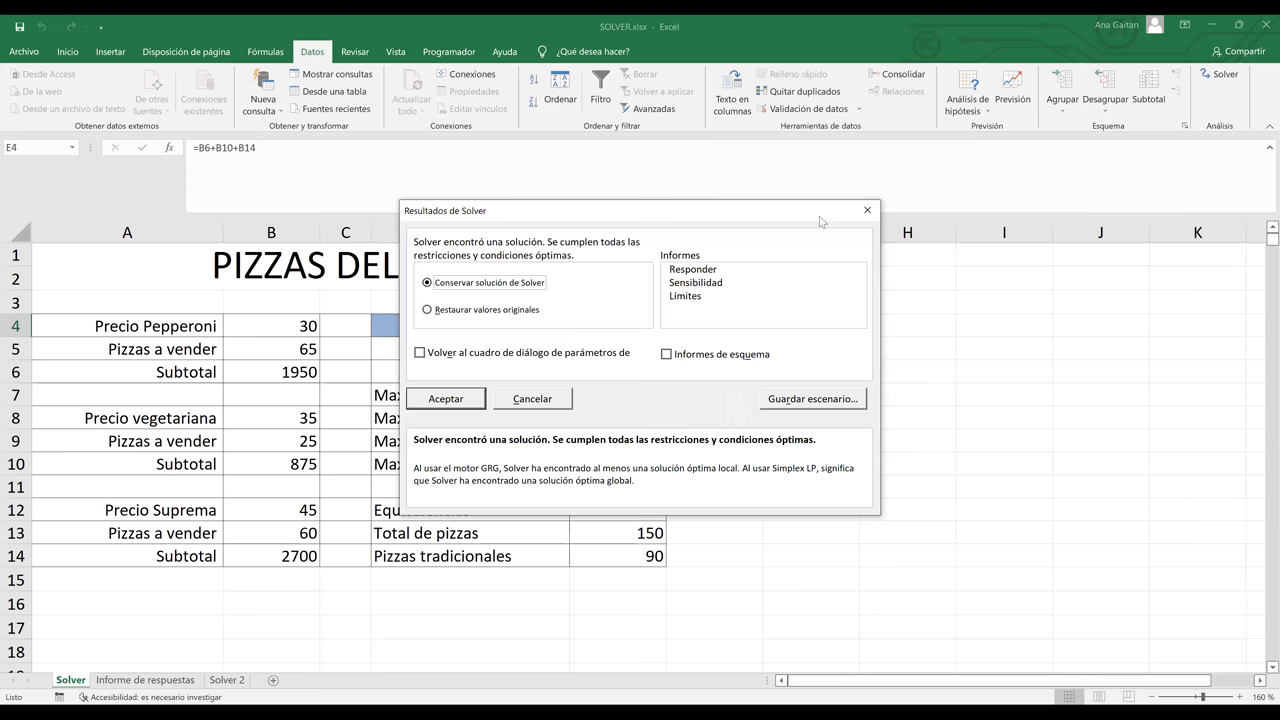
{"action": "left_click_drag", "start_coordinate": [866, 216], "coordinate": [1166, 183]}
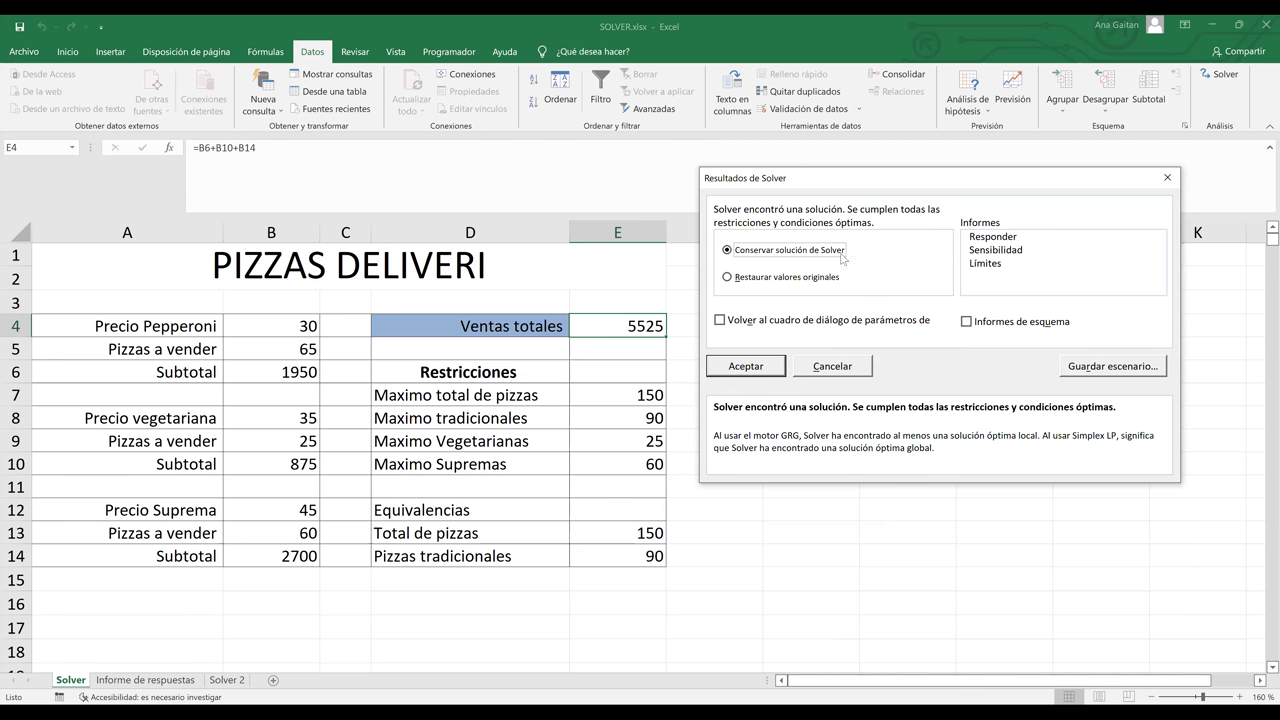
{"action": "left_click", "coordinate": [753, 368]}
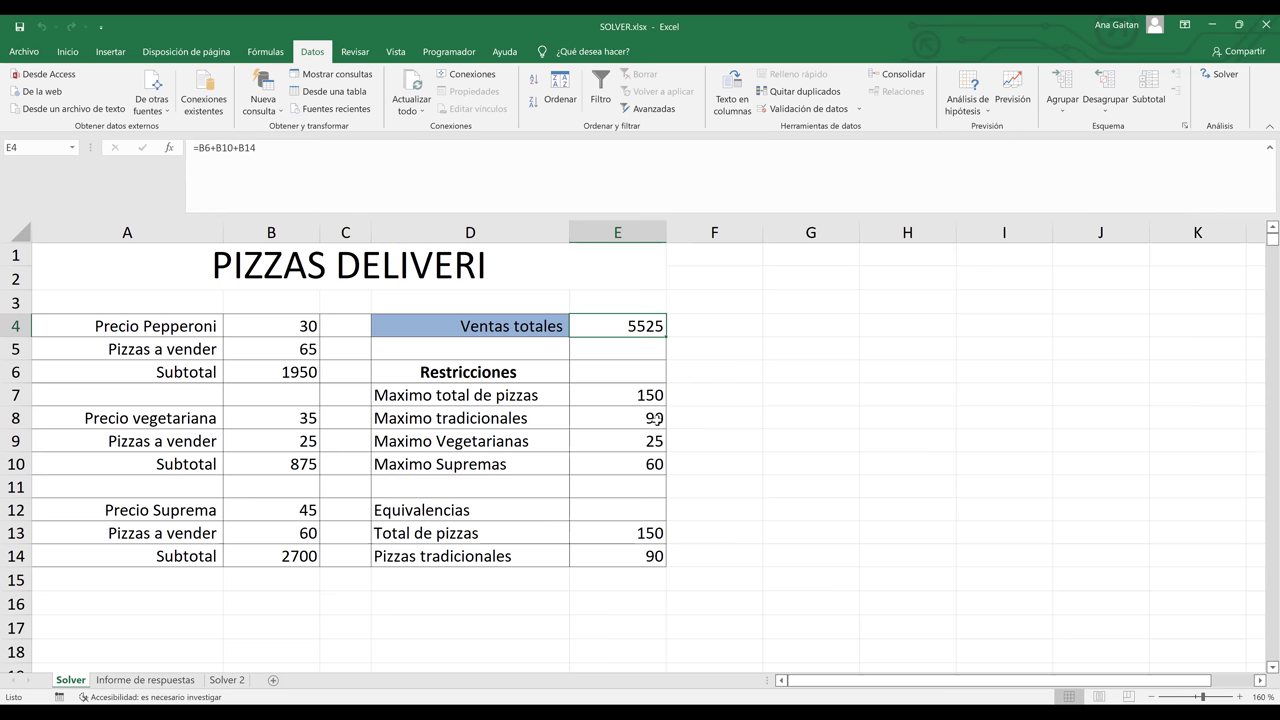
Step: Examine the solved quantities against the price and subtotal of each pizza type, and the formula for Ventas totales
{"action": "left_click", "coordinate": [656, 420]}
{"action": "left_click", "coordinate": [296, 323]}
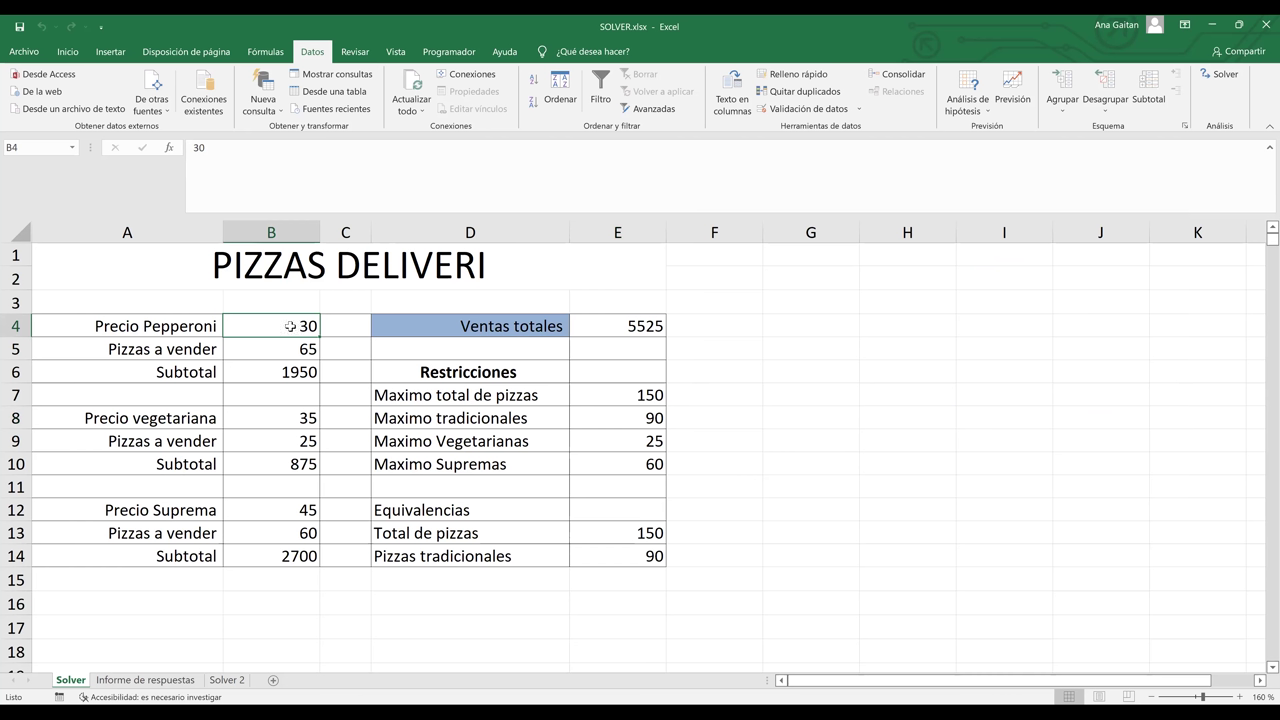
{"action": "left_click", "coordinate": [285, 351]}
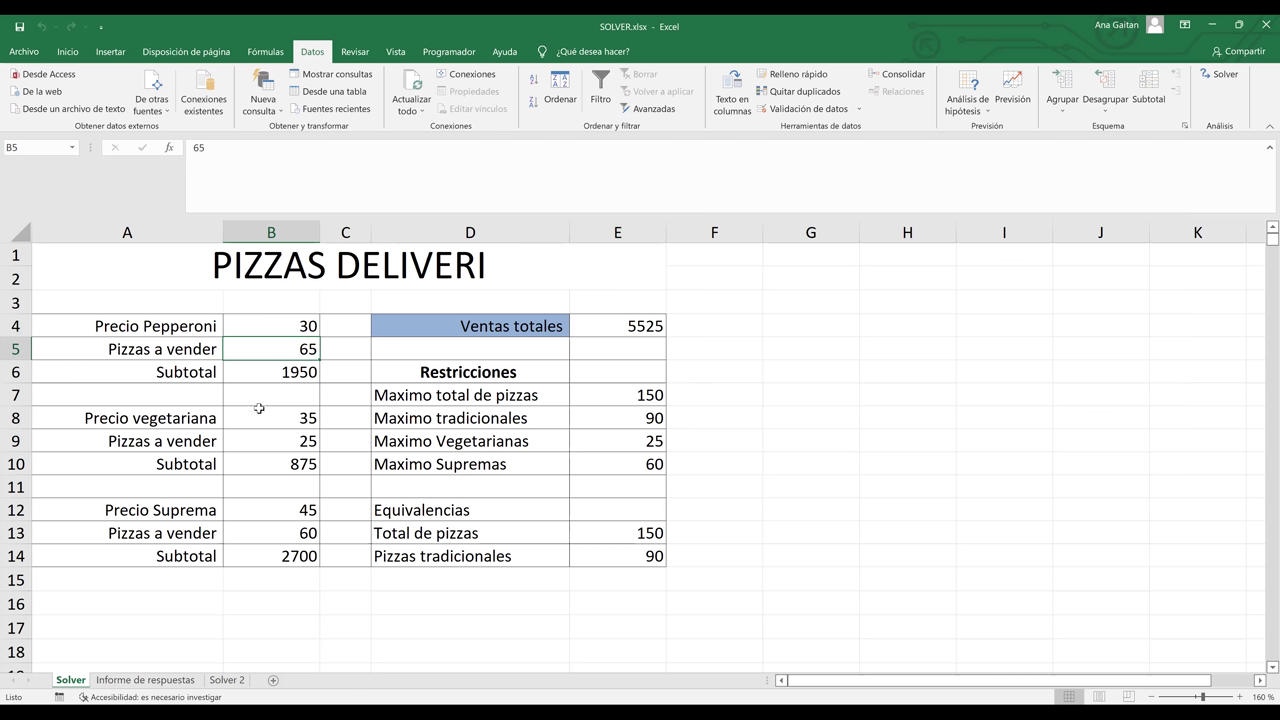
{"action": "left_click", "coordinate": [282, 371]}
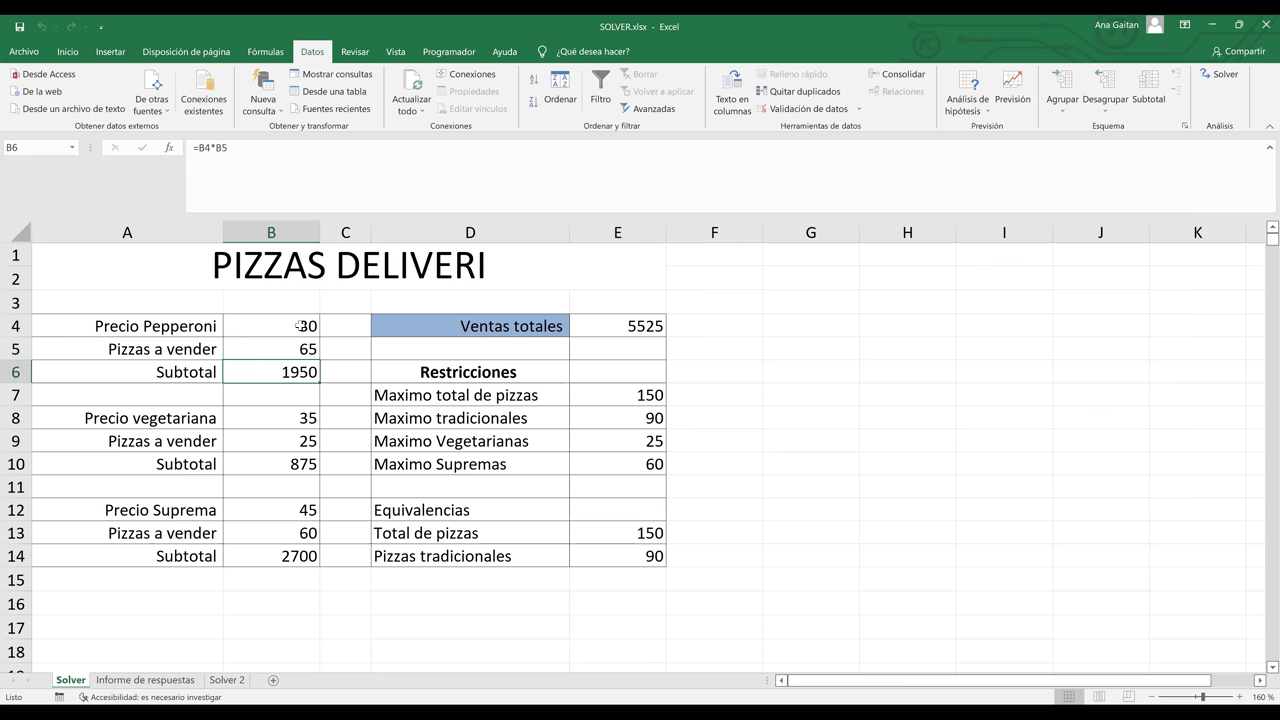
{"action": "left_click", "coordinate": [299, 326]}
{"action": "left_click", "coordinate": [299, 350]}
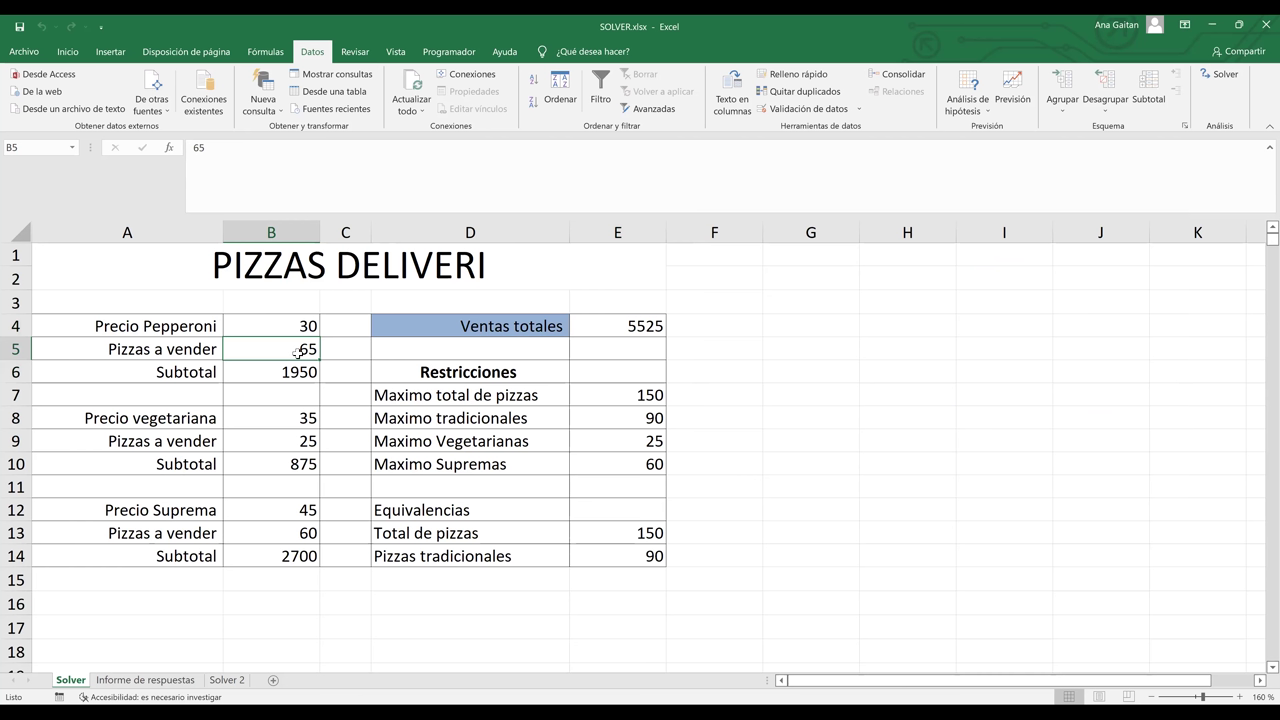
{"action": "left_click", "coordinate": [299, 326]}
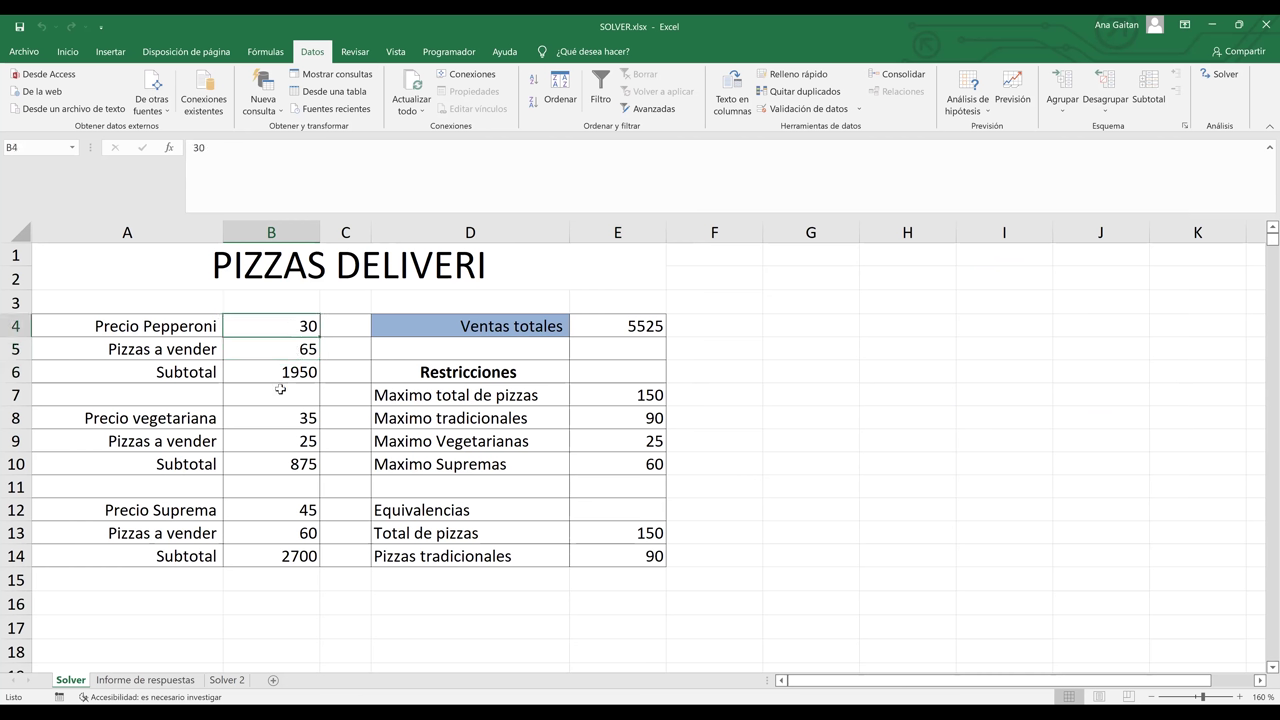
{"action": "left_click", "coordinate": [260, 412]}
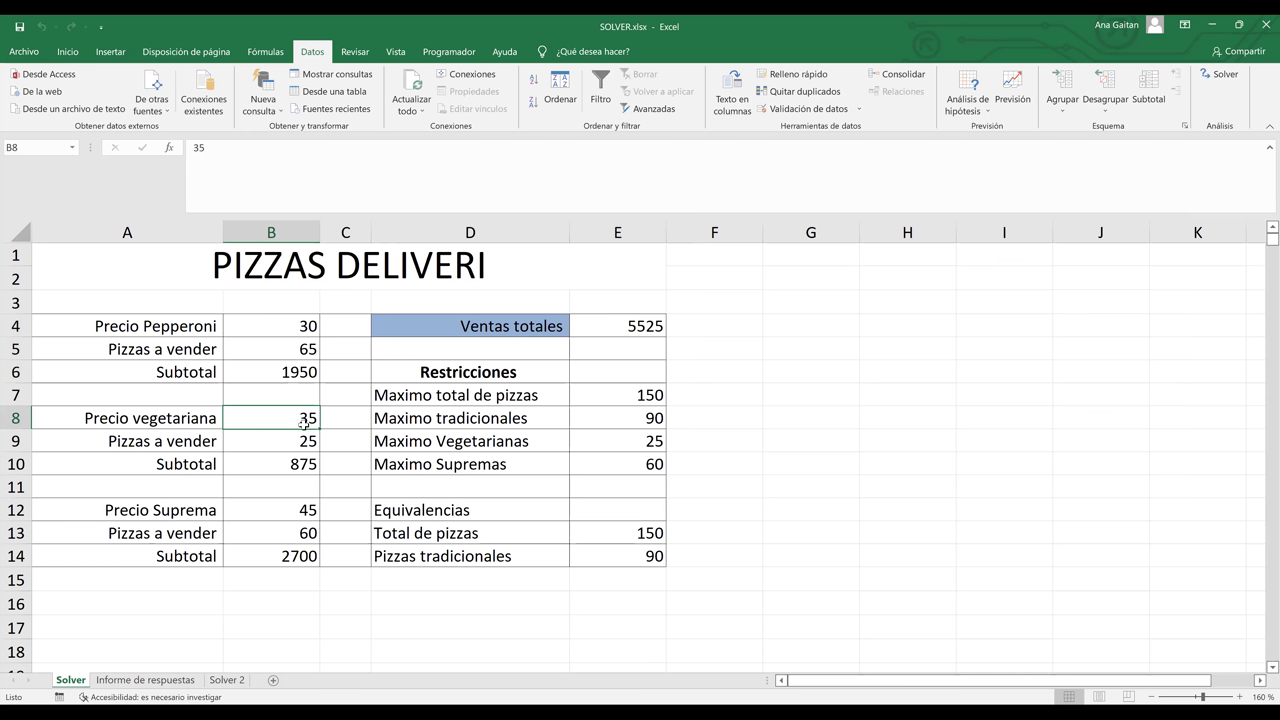
{"action": "left_click", "coordinate": [299, 442]}
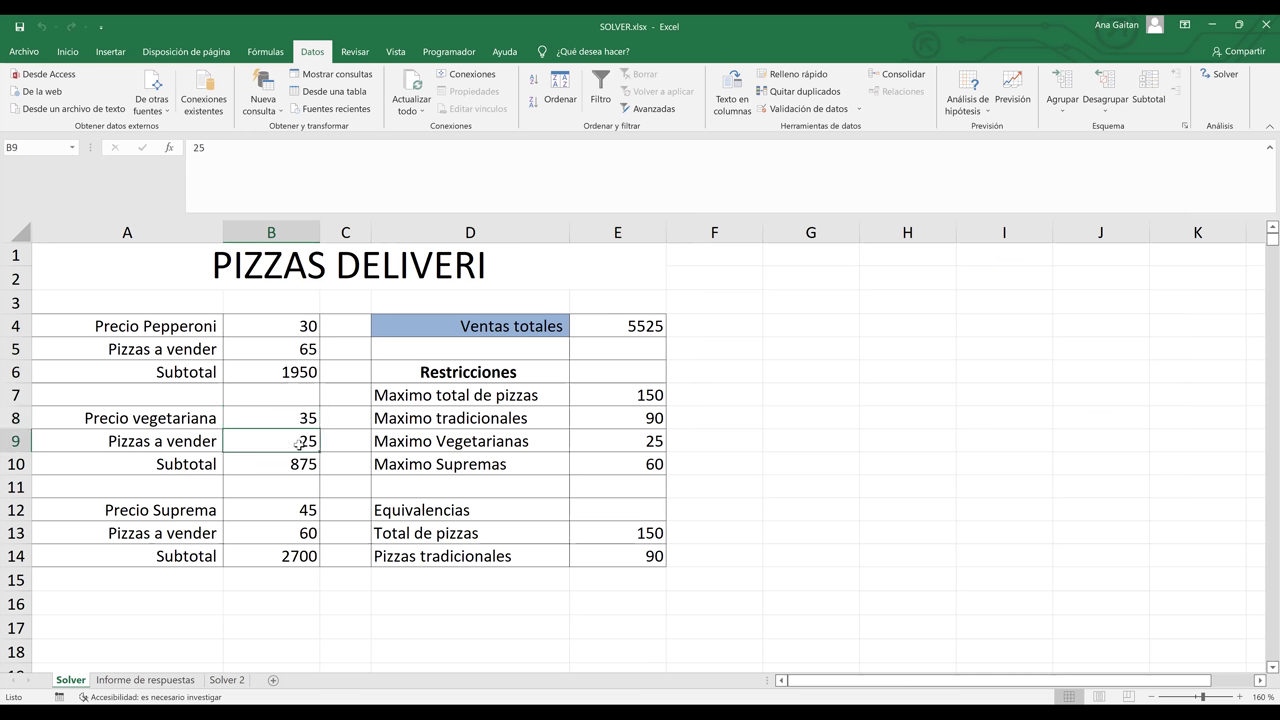
{"action": "left_click", "coordinate": [293, 418]}
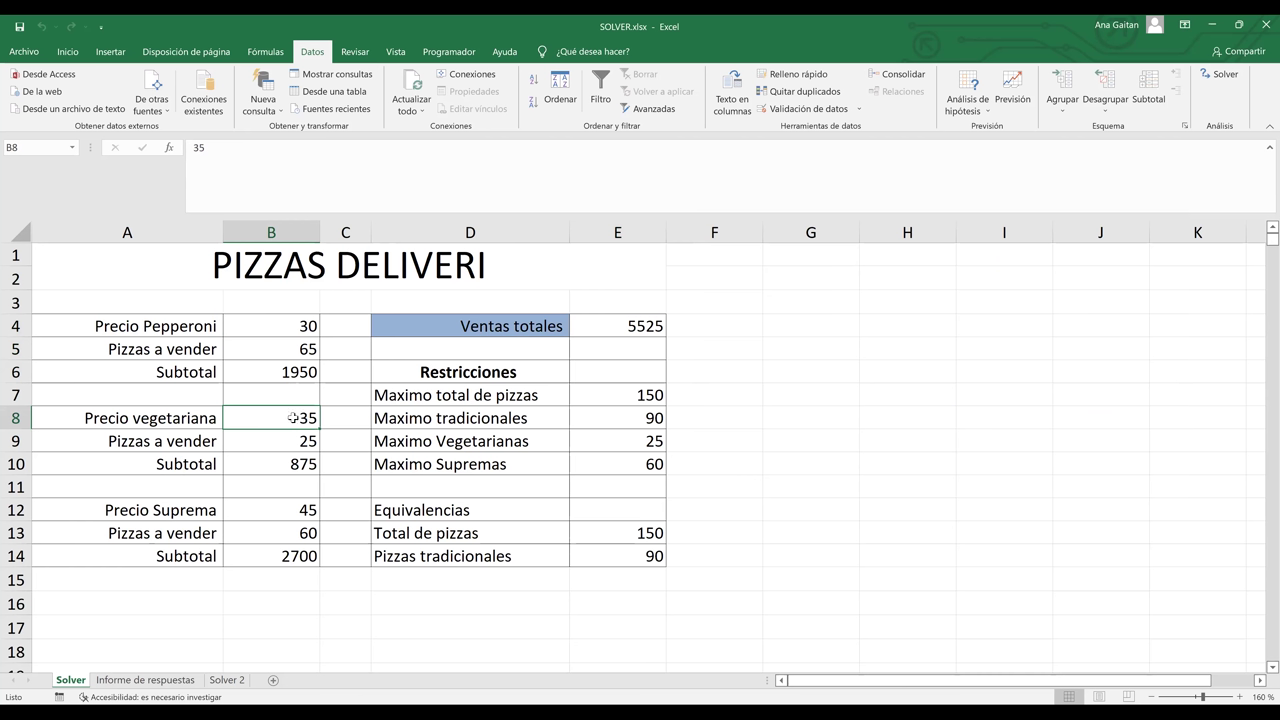
{"action": "left_click", "coordinate": [258, 531]}
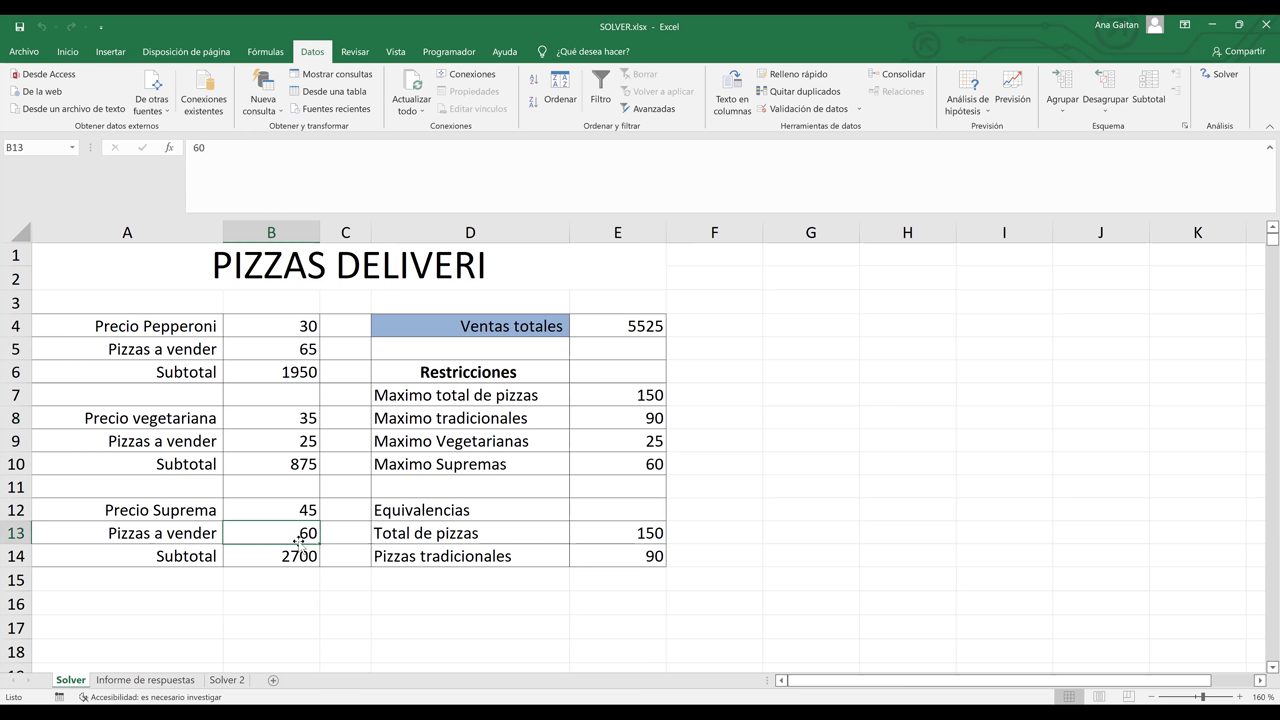
{"action": "left_click", "coordinate": [296, 512]}
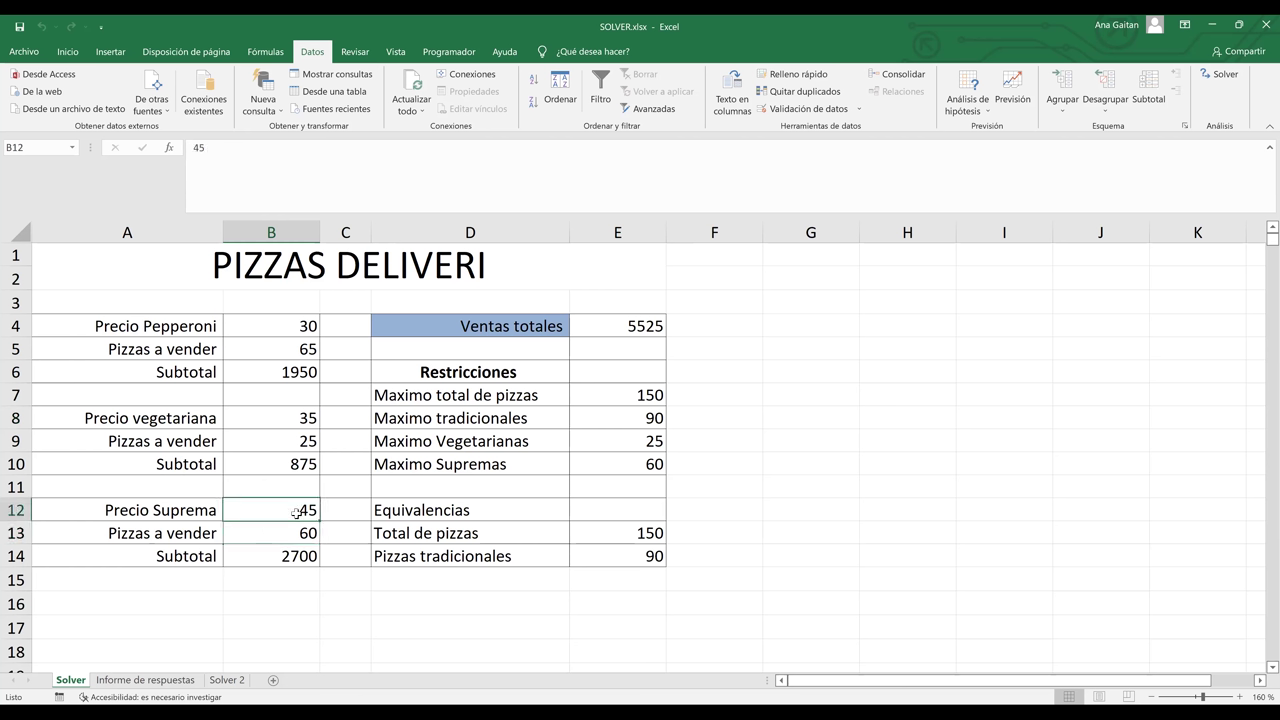
{"action": "left_click", "coordinate": [292, 557]}
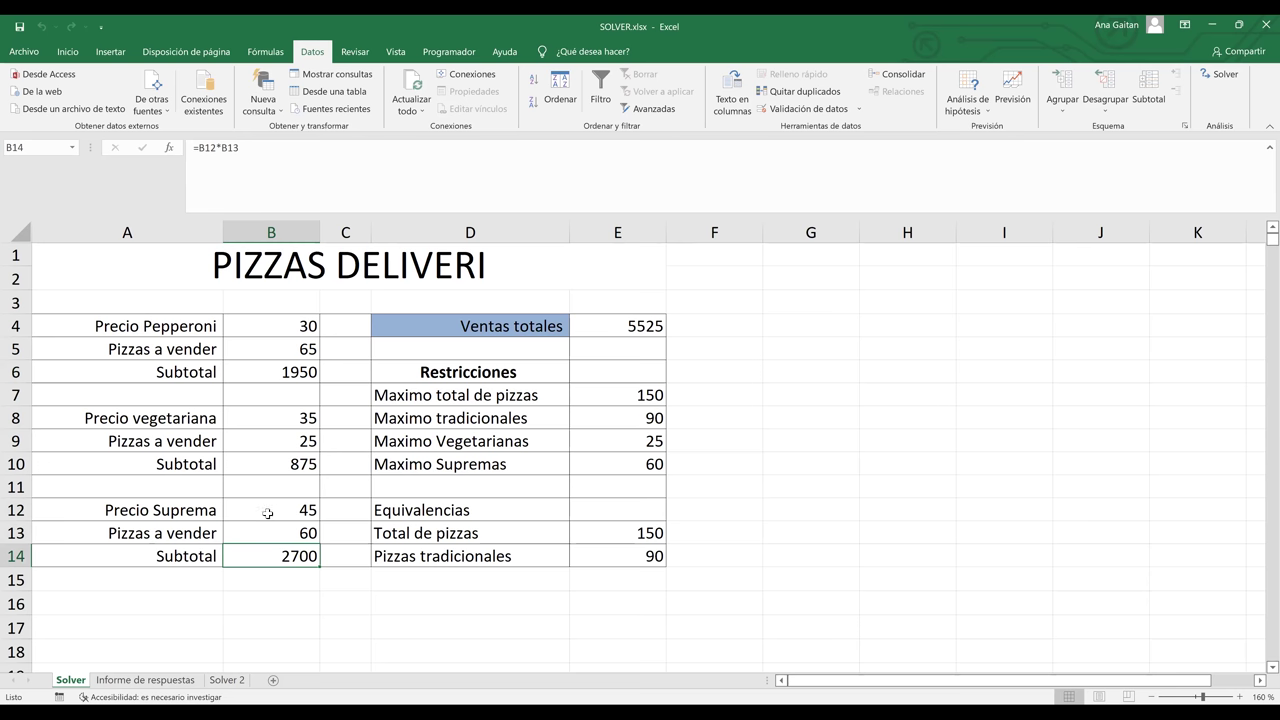
{"action": "left_click", "coordinate": [636, 326]}
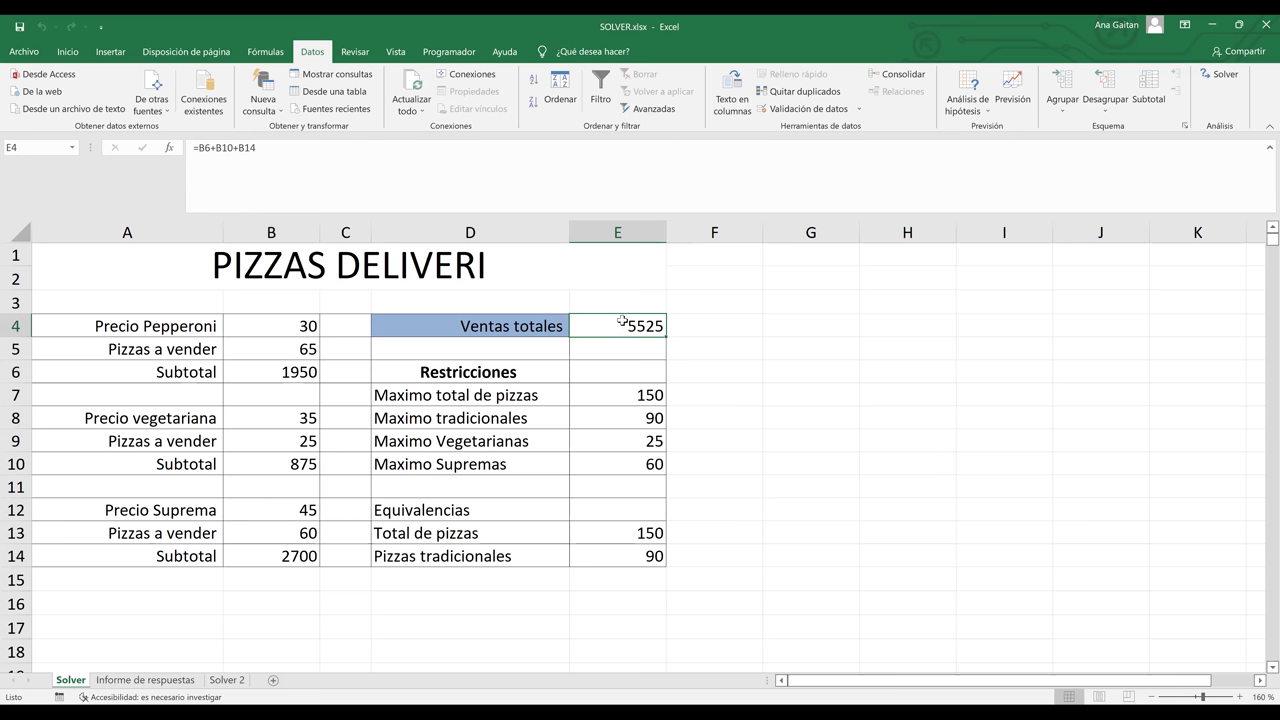
{"action": "left_click", "coordinate": [765, 324]}
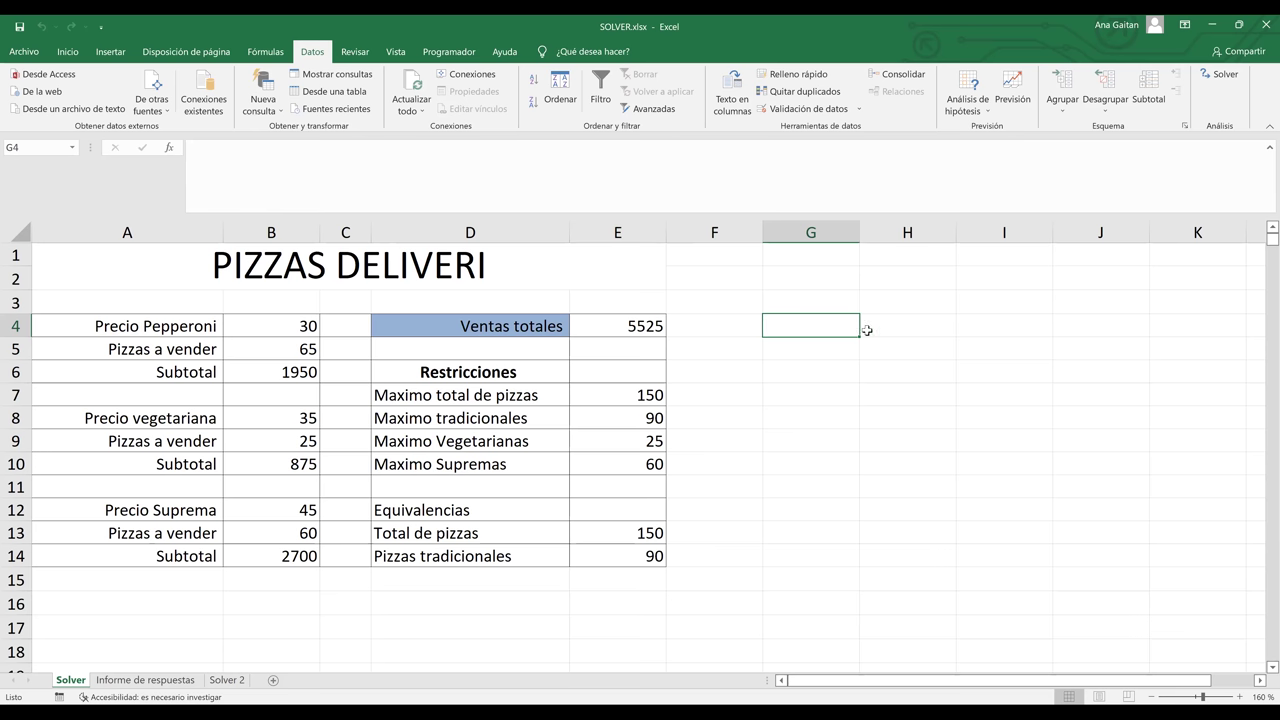
{"action": "left_click", "coordinate": [900, 325]}
{"action": "left_click_drag", "start_coordinate": [903, 326], "coordinate": [990, 391]}
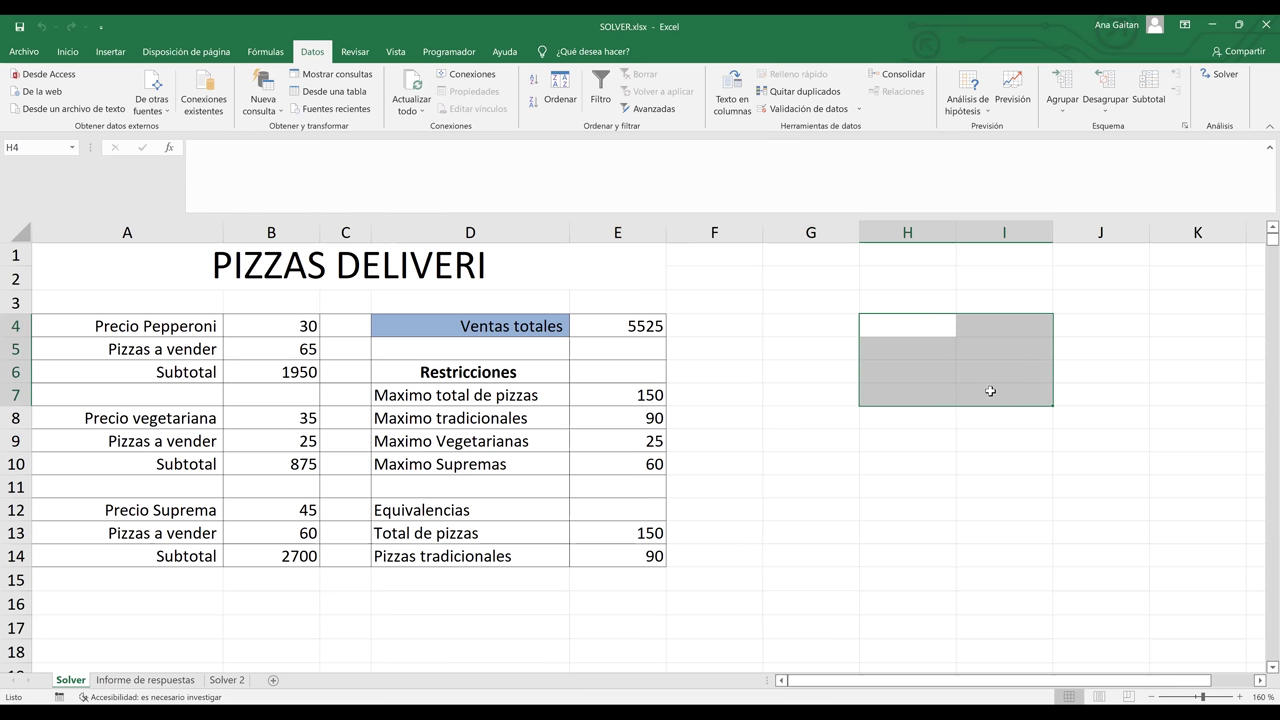
{"action": "left_click", "coordinate": [720, 318]}
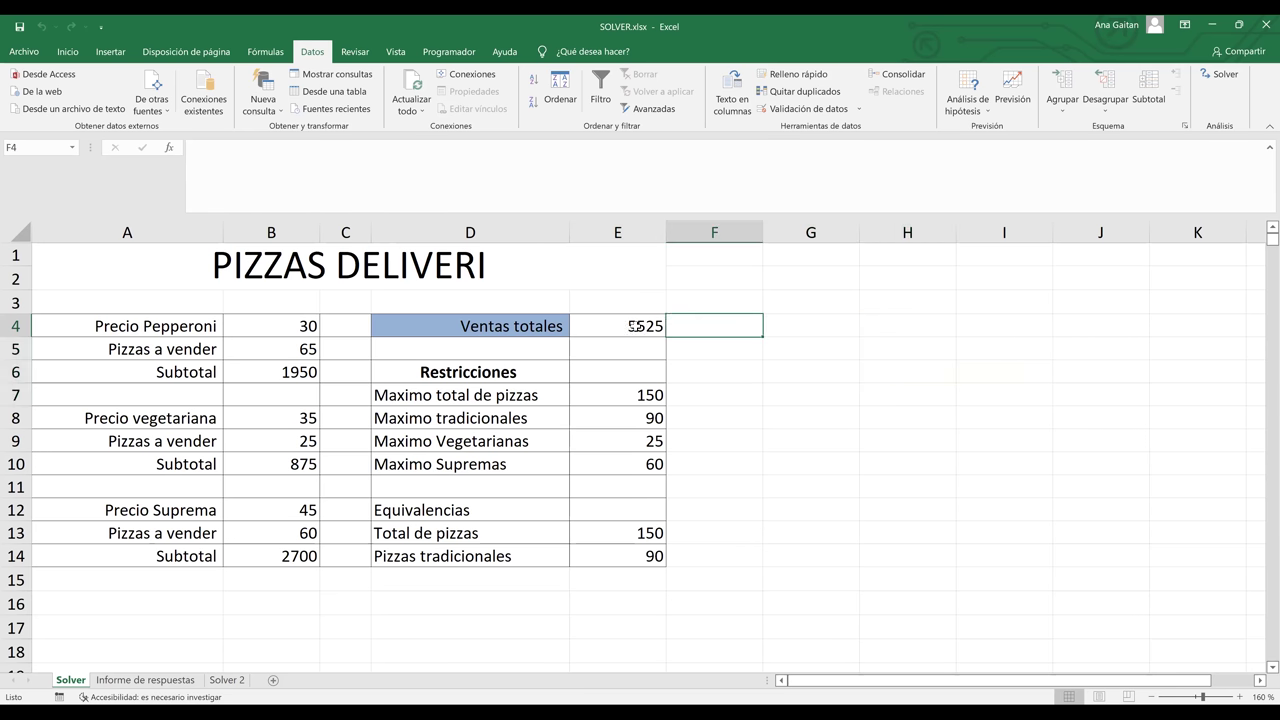
{"action": "left_click", "coordinate": [636, 326]}
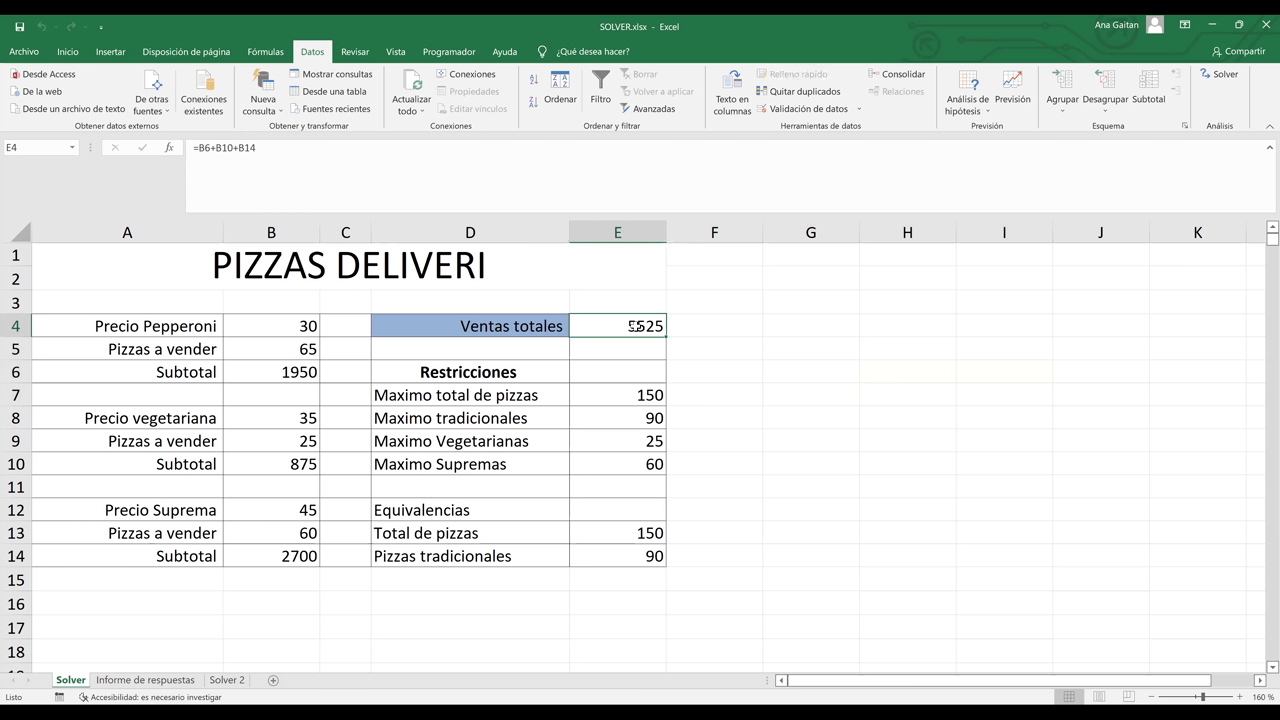
Step: Set Precio Pepperoni in B4 to 35
{"action": "left_click", "coordinate": [283, 331]}
{"action": "left_click", "coordinate": [634, 328]}
{"action": "left_click", "coordinate": [298, 326]}
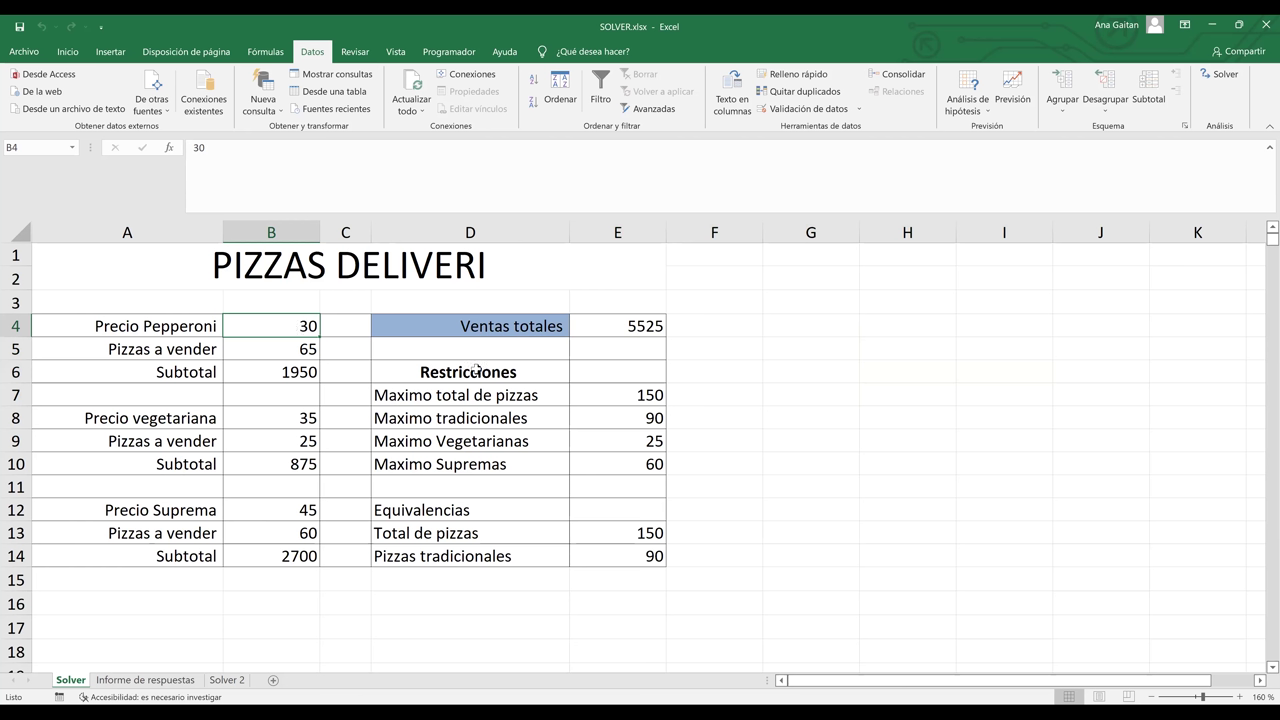
{"action": "left_click", "coordinate": [626, 330]}
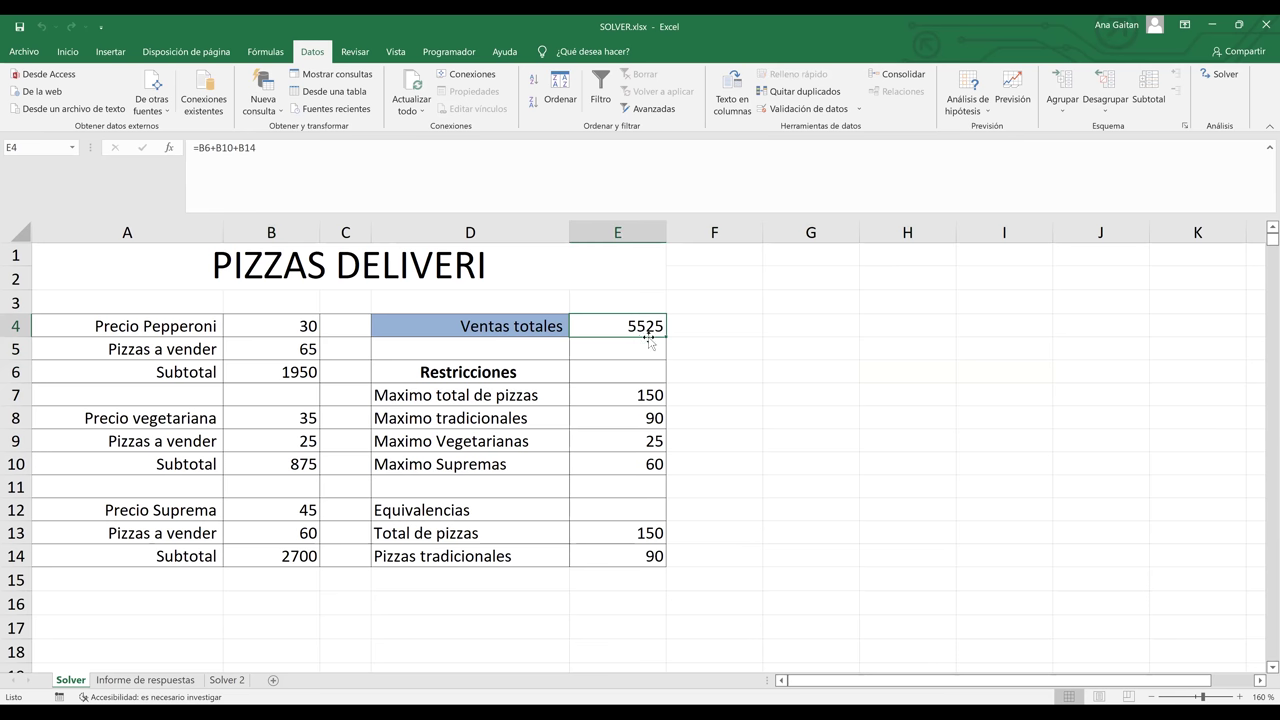
{"action": "left_click", "coordinate": [292, 328]}
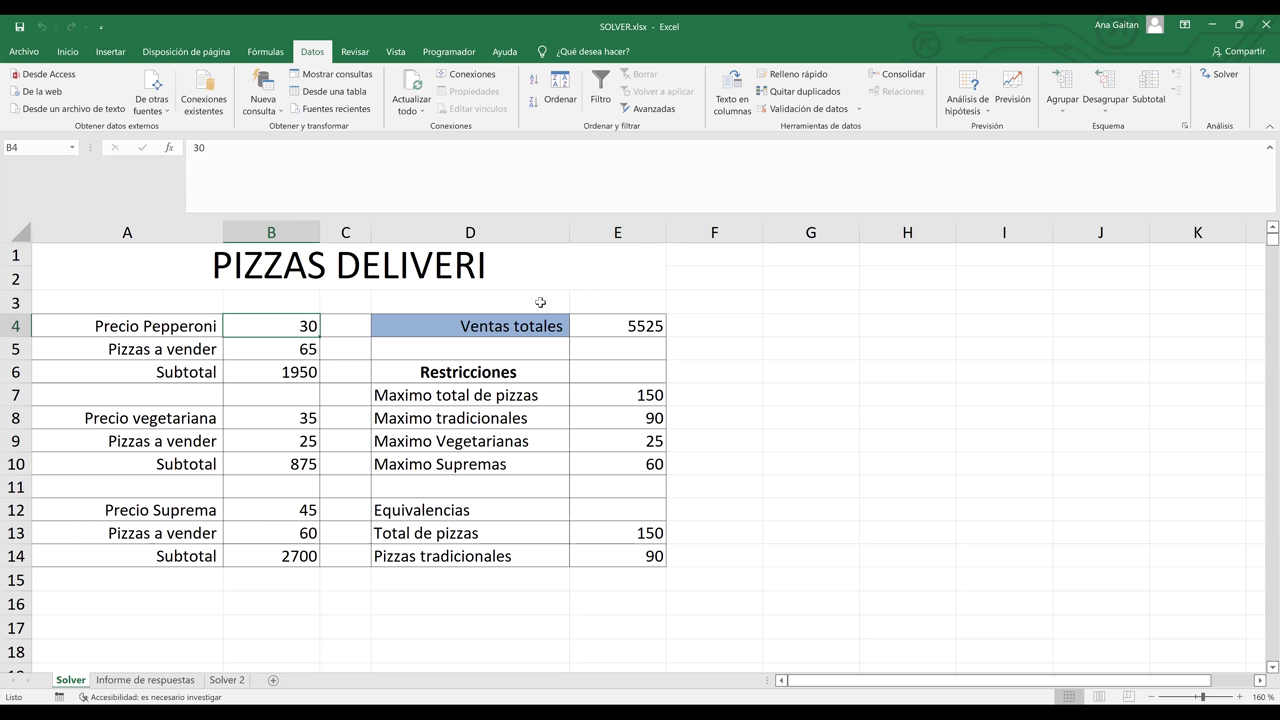
{"action": "type", "text": "35"}
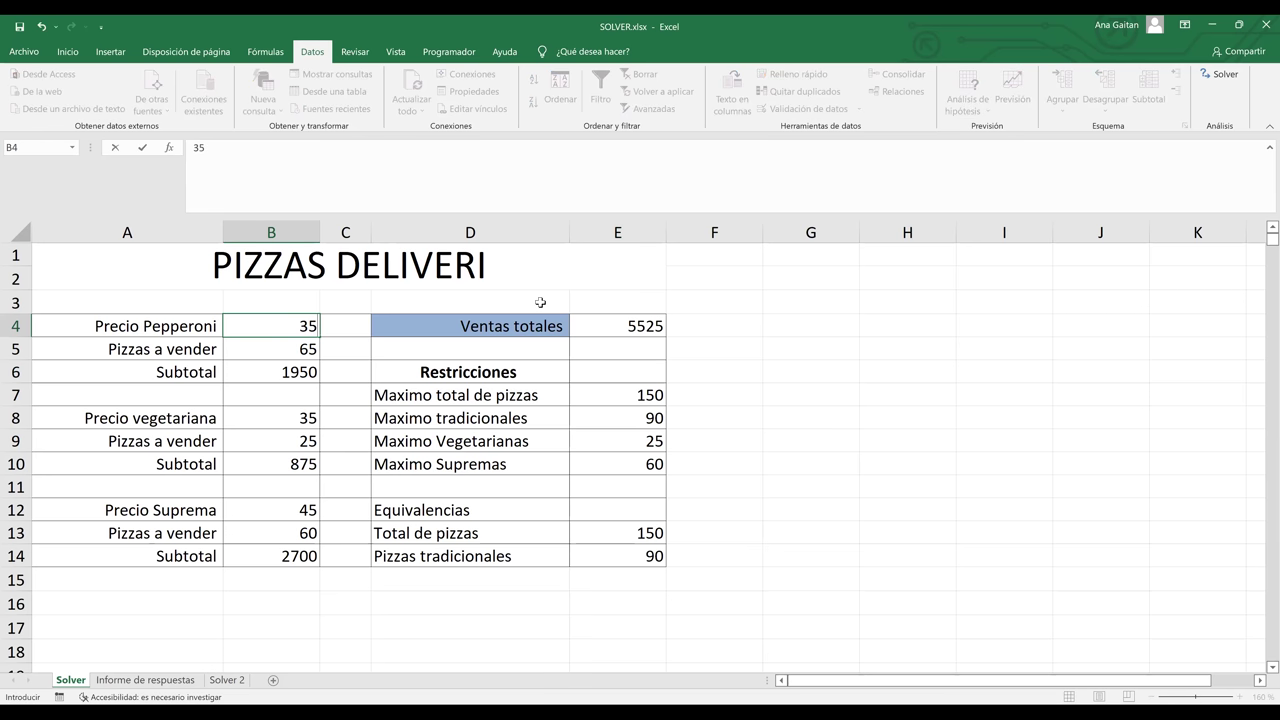
{"action": "key", "text": "Return"}
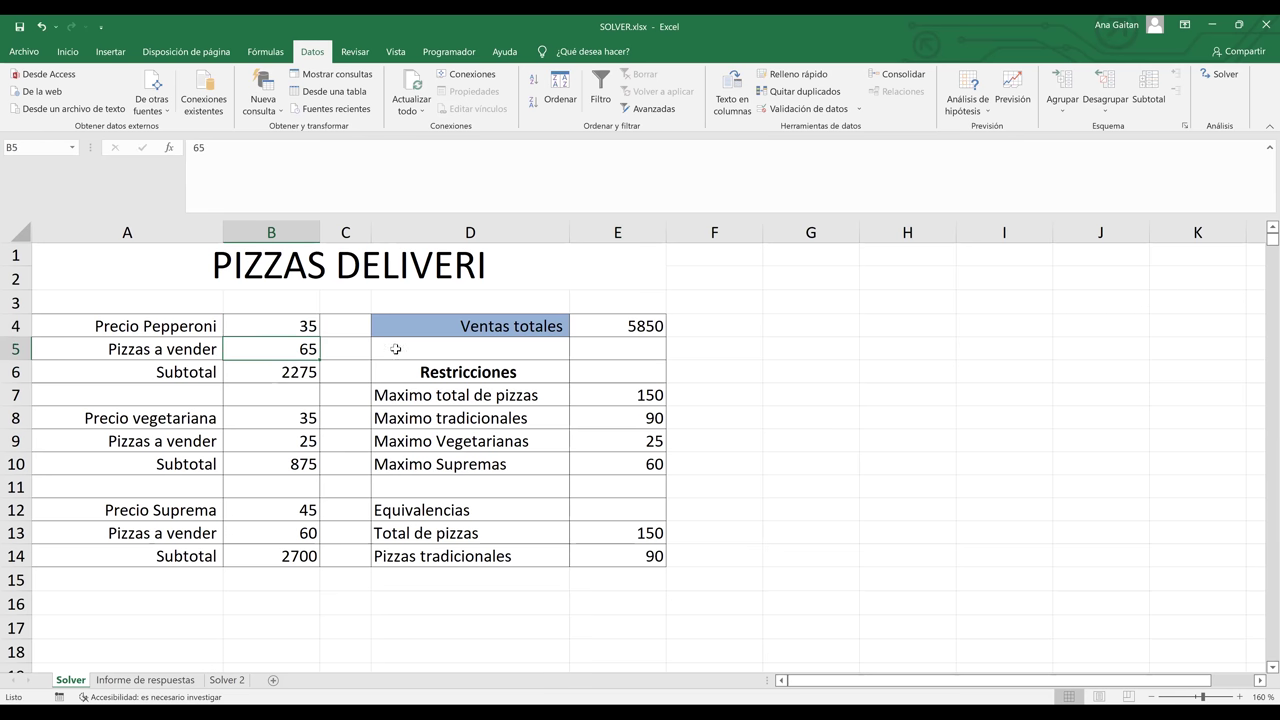
Step: Inspect the recalculated Pepperoni figures and review the Solver parameters, closing them without solving again
{"action": "left_click", "coordinate": [297, 326]}
{"action": "left_click", "coordinate": [297, 349]}
{"action": "key", "text": "Down"}
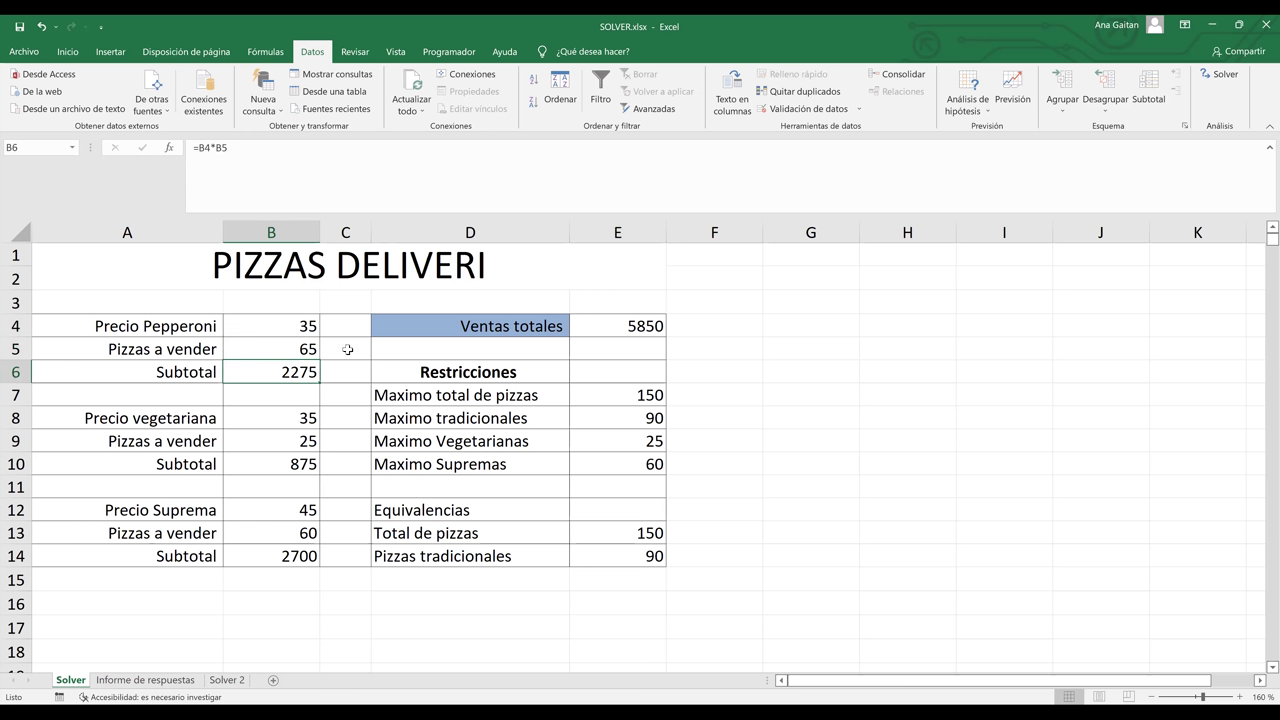
{"action": "left_click", "coordinate": [1226, 78]}
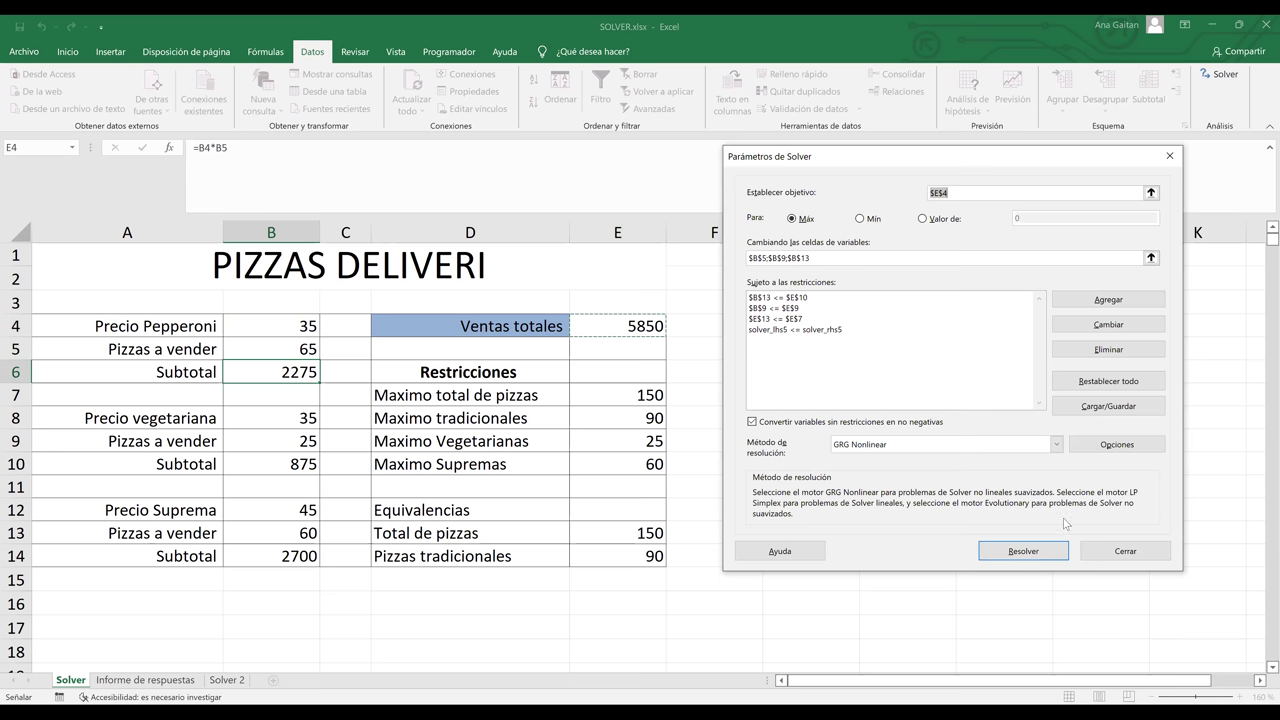
{"action": "left_click", "coordinate": [1111, 553]}
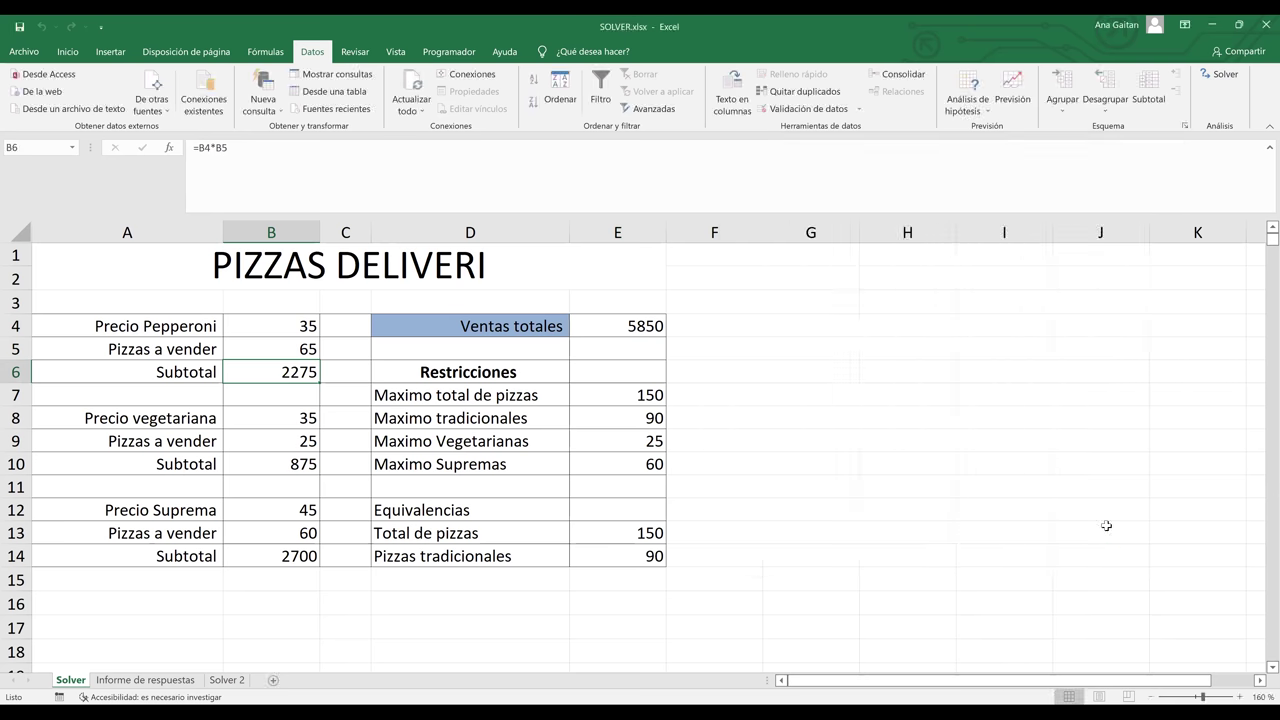
{"action": "left_click", "coordinate": [1230, 76]}
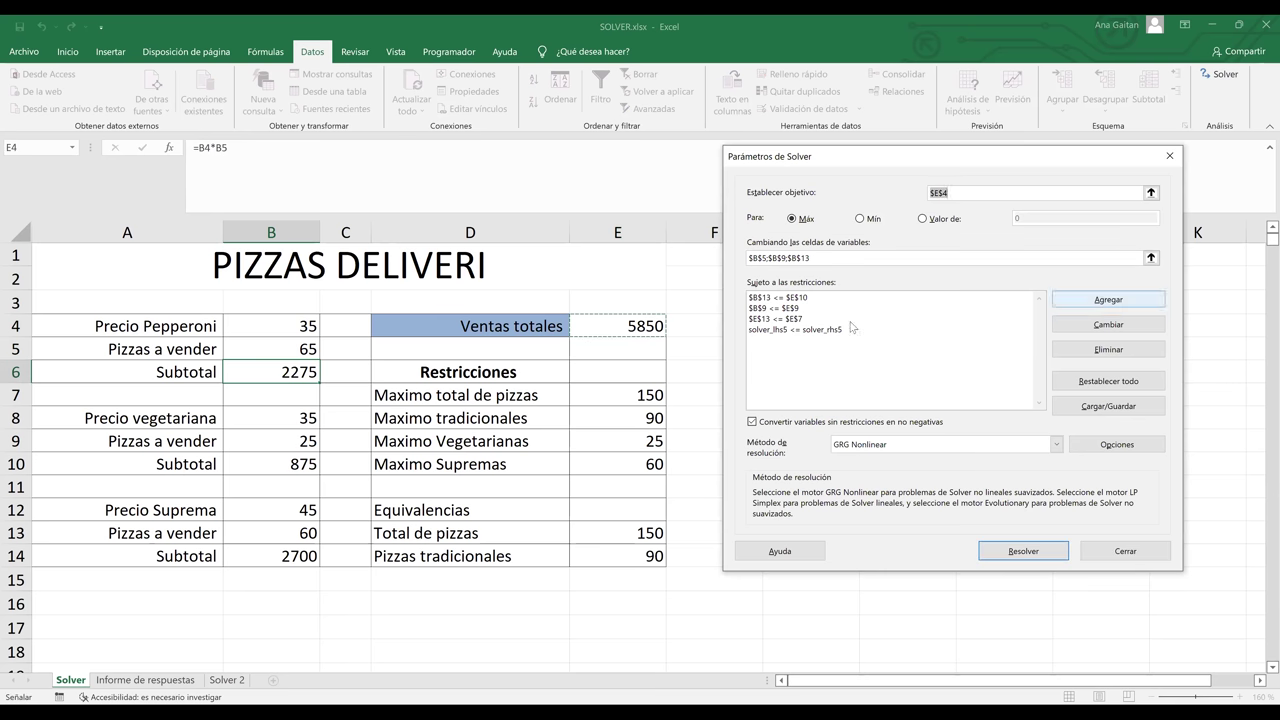
{"action": "left_click", "coordinate": [1154, 551]}
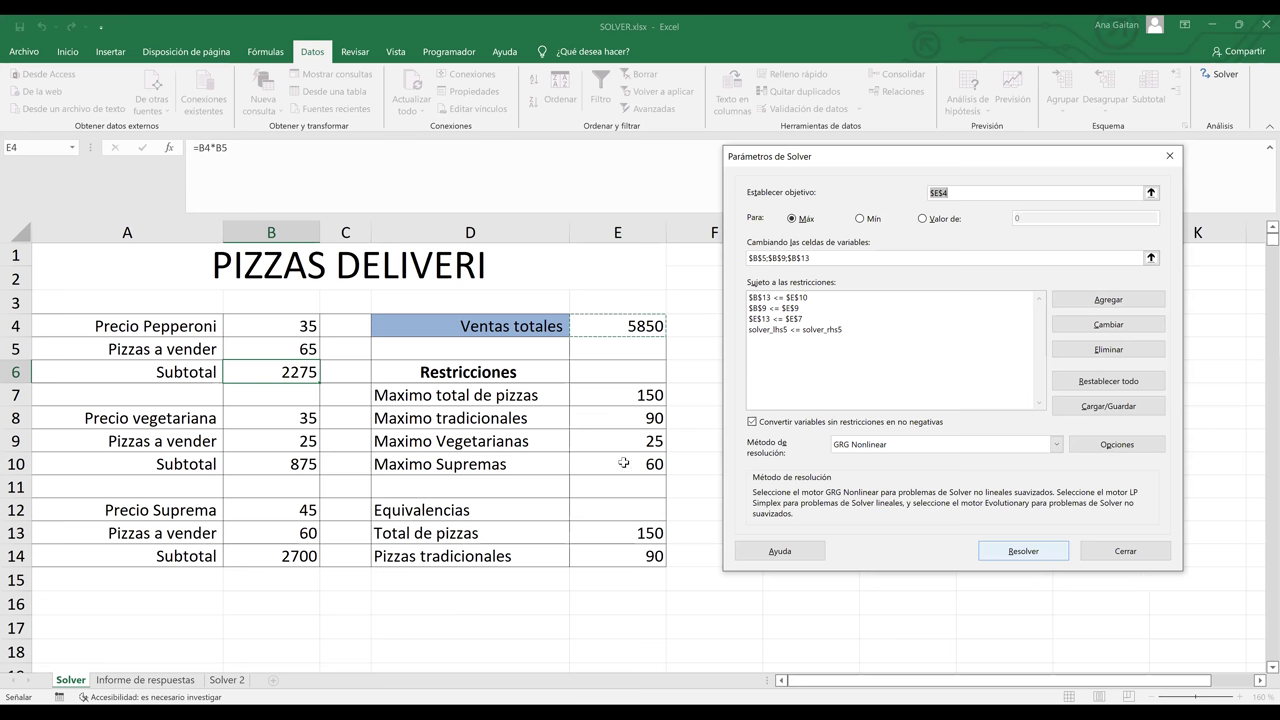
{"action": "left_click", "coordinate": [317, 309]}
{"action": "left_click", "coordinate": [289, 395]}
{"action": "left_click", "coordinate": [296, 440]}
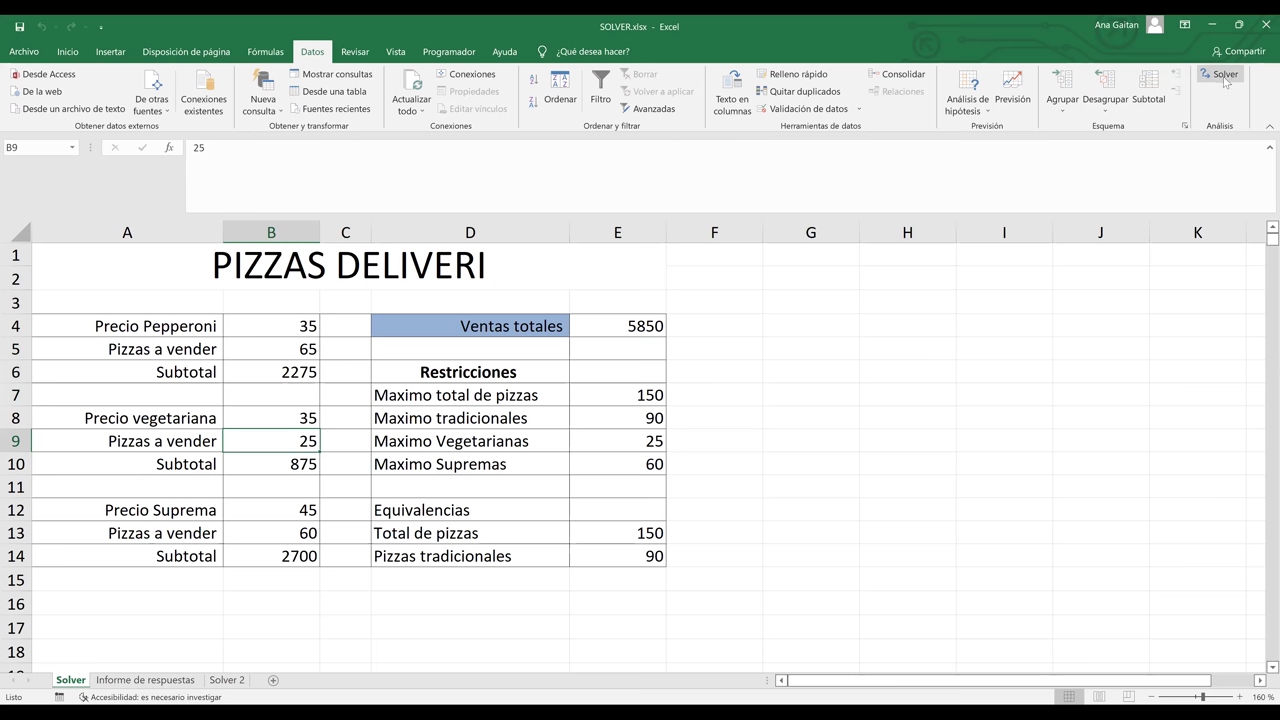
{"action": "left_click", "coordinate": [708, 438]}
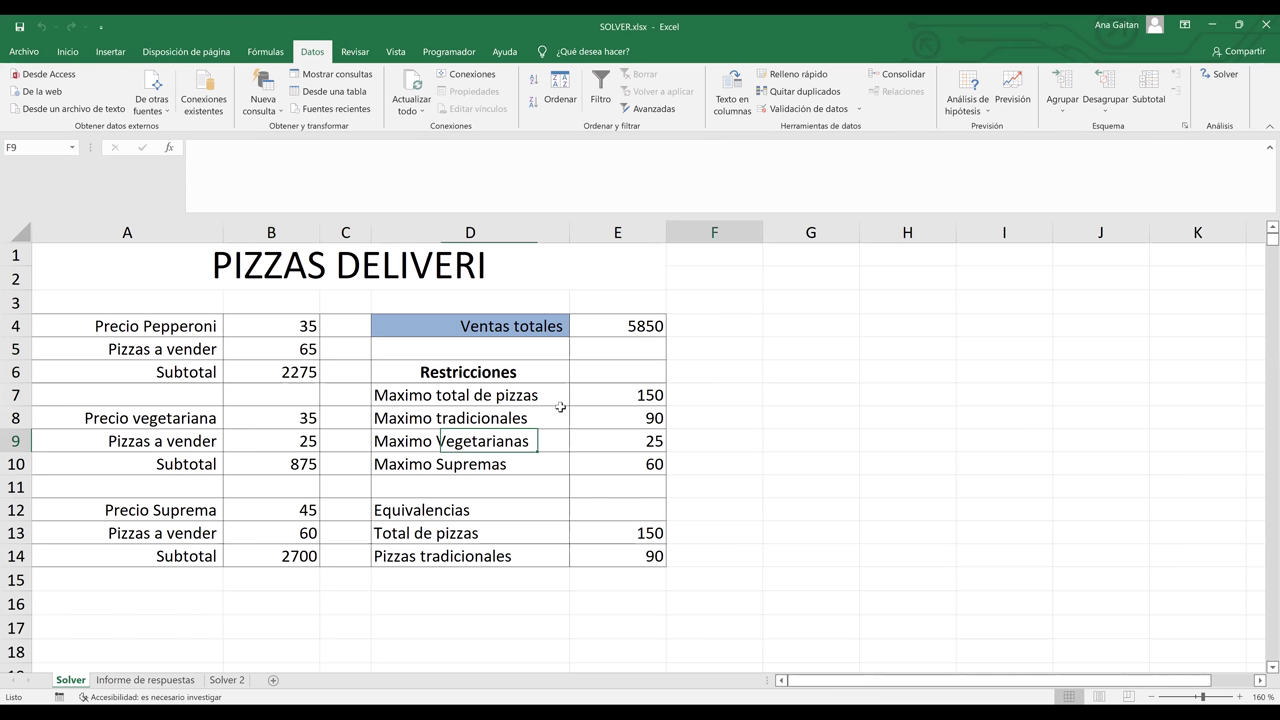
Step: Set Precio Pepperoni in B4 to 20 and select Precio vegetariana in B8
{"action": "left_click", "coordinate": [299, 329]}
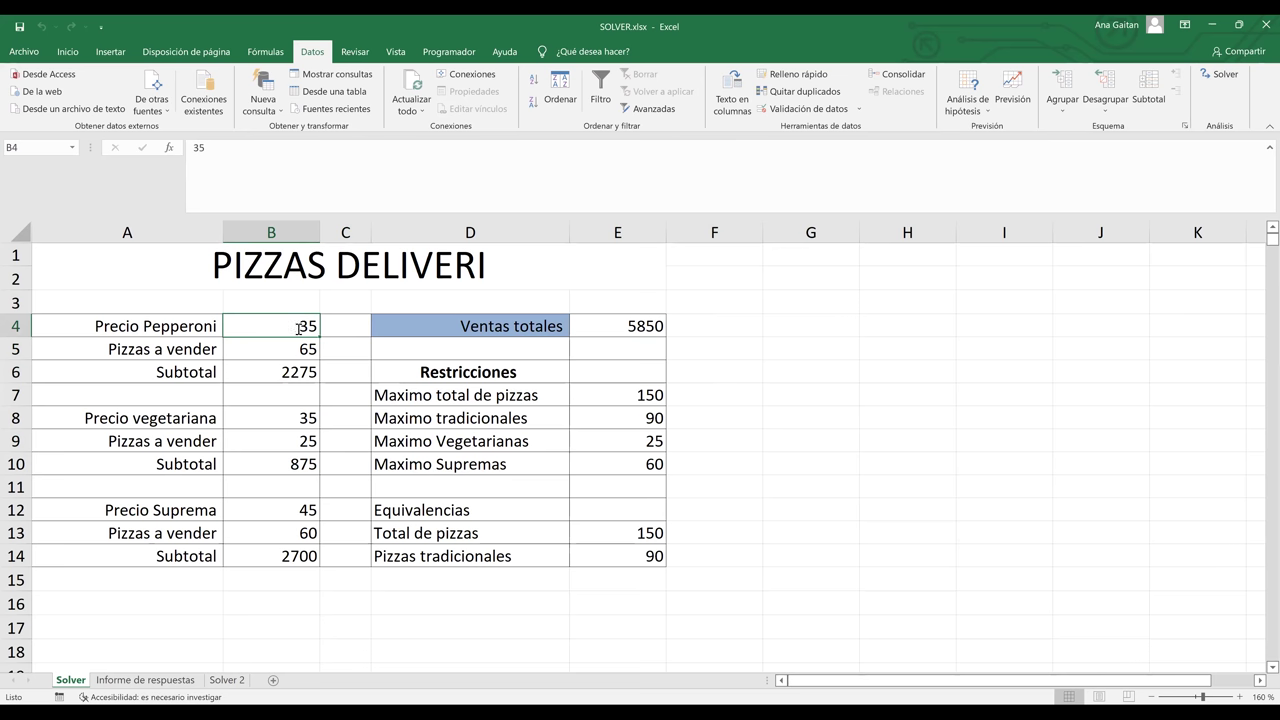
{"action": "type", "text": "20"}
{"action": "key", "text": "Return"}
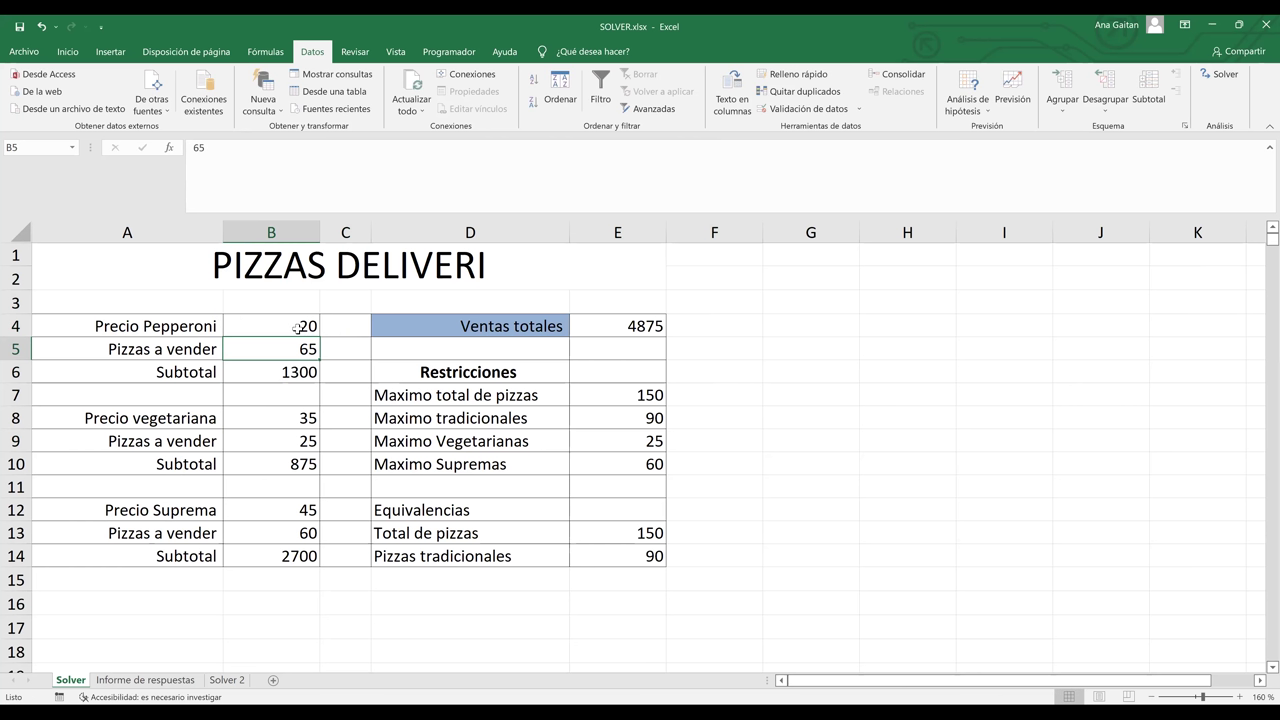
{"action": "left_click", "coordinate": [294, 419]}
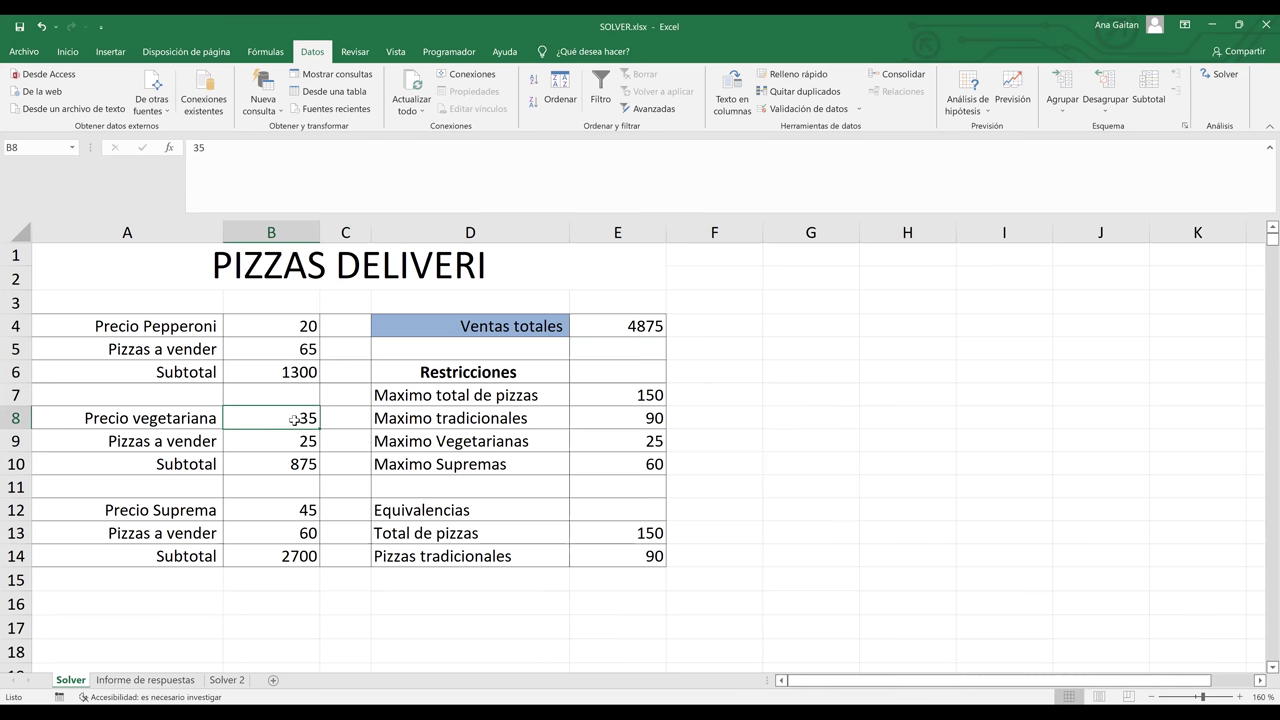
Step: Set Precio vegetariana in B8 to 25
{"action": "key", "text": "BackSpace"}
{"action": "type", "text": "2"}
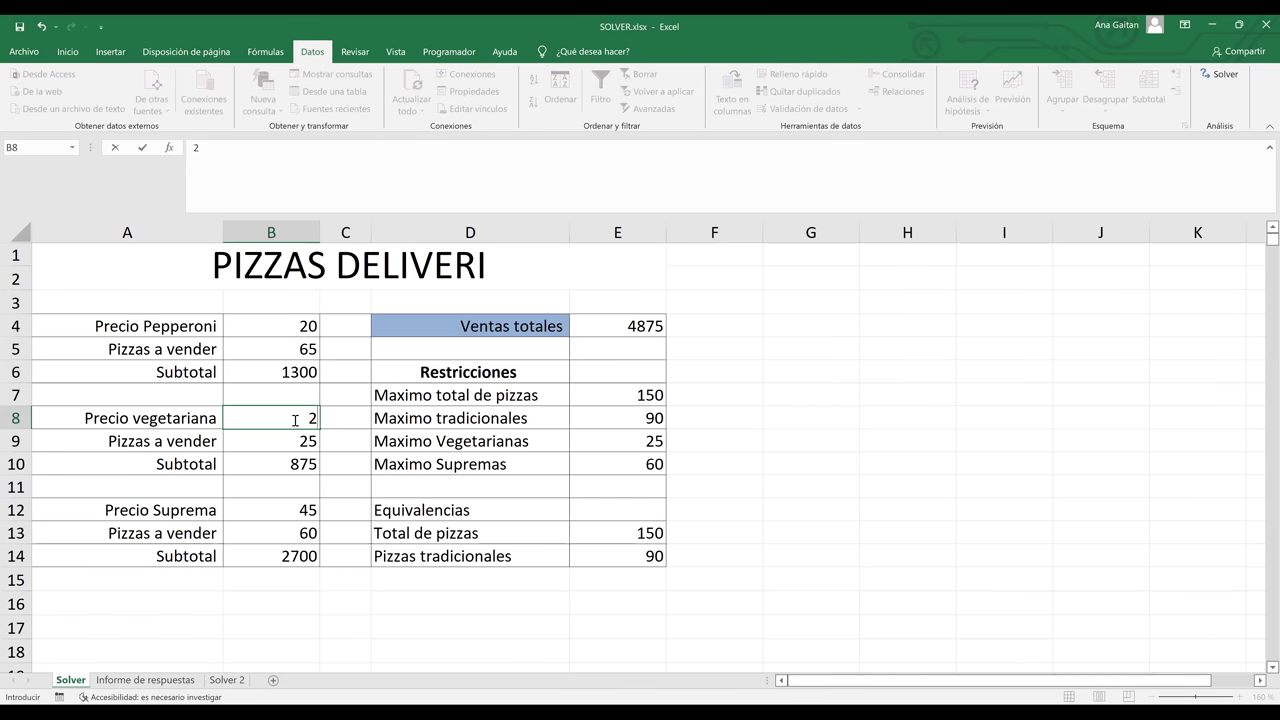
{"action": "type", "text": "5"}
{"action": "key", "text": "Return"}
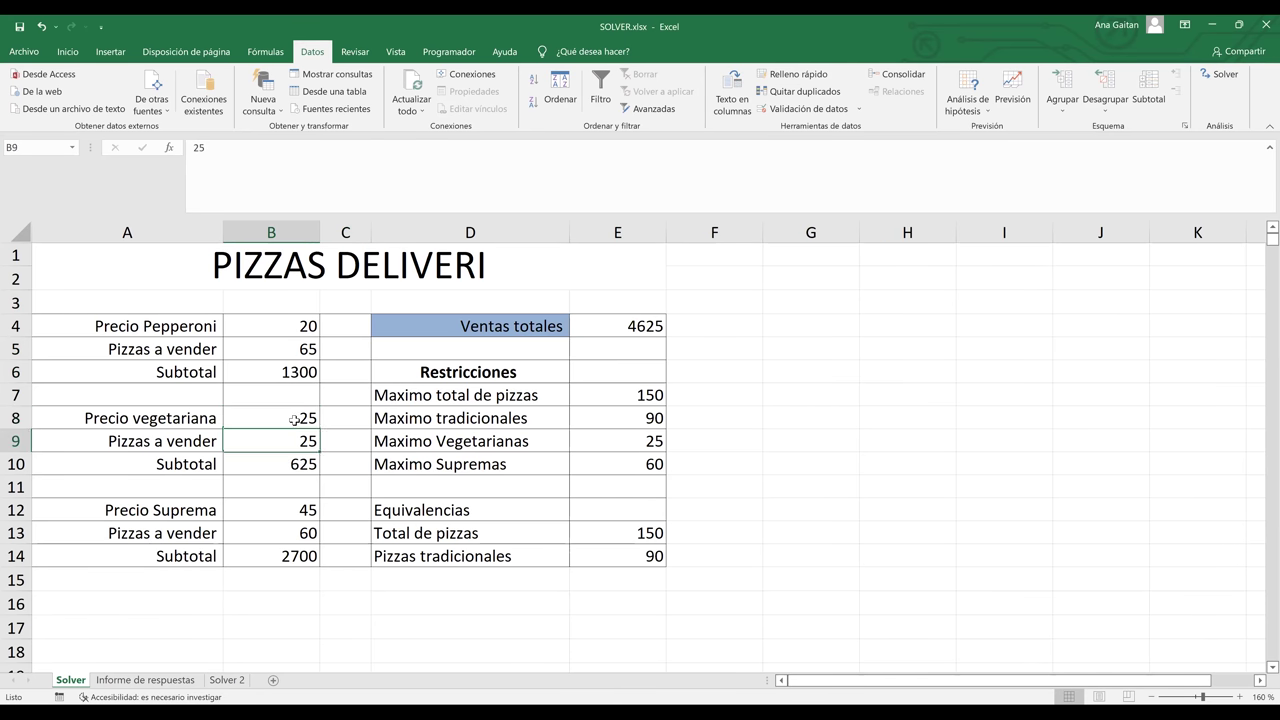
Step: Set Precio Suprema in B12 to 35 and check its effect on Ventas totales
{"action": "left_click", "coordinate": [294, 512]}
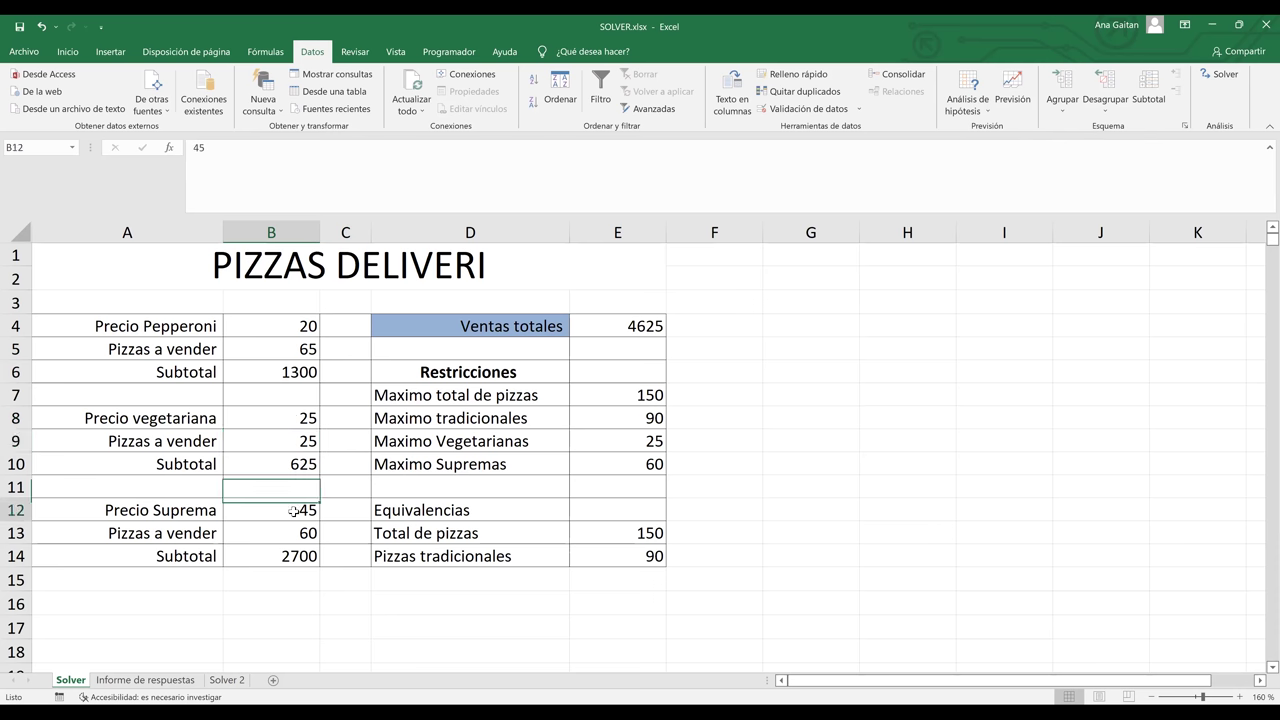
{"action": "key", "text": "BackSpace"}
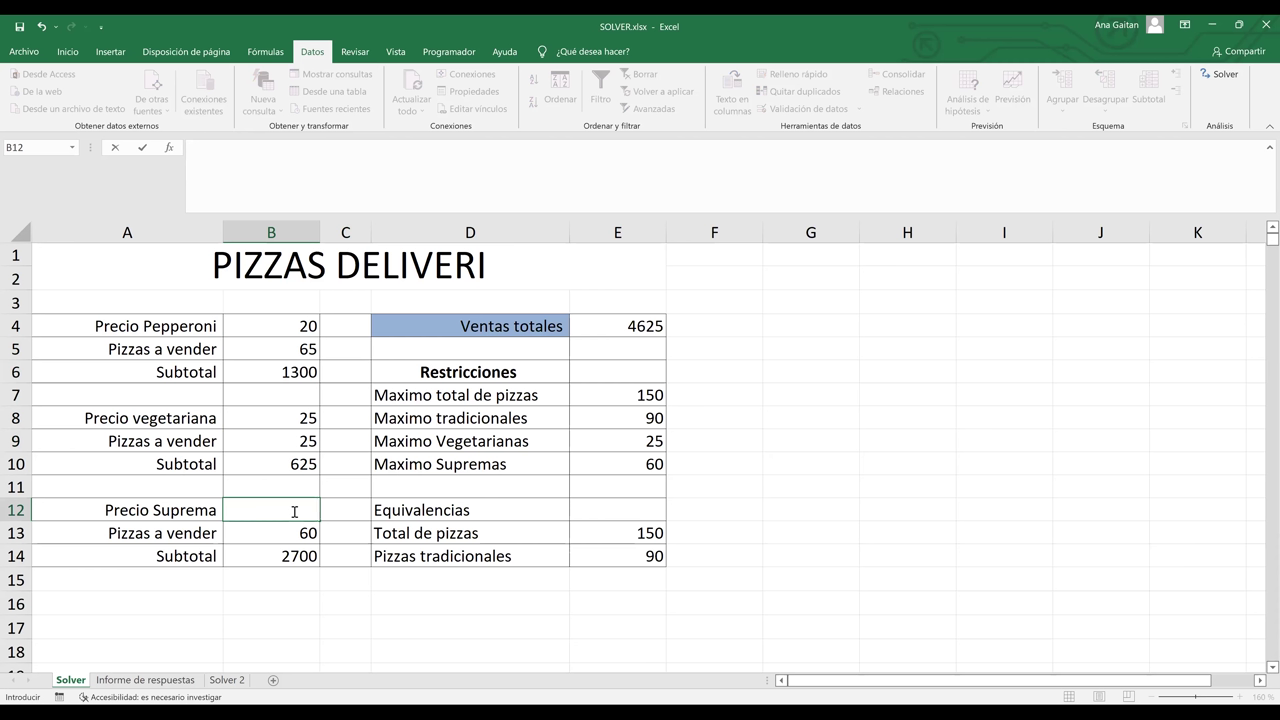
{"action": "type", "text": "35"}
{"action": "key", "text": "Return"}
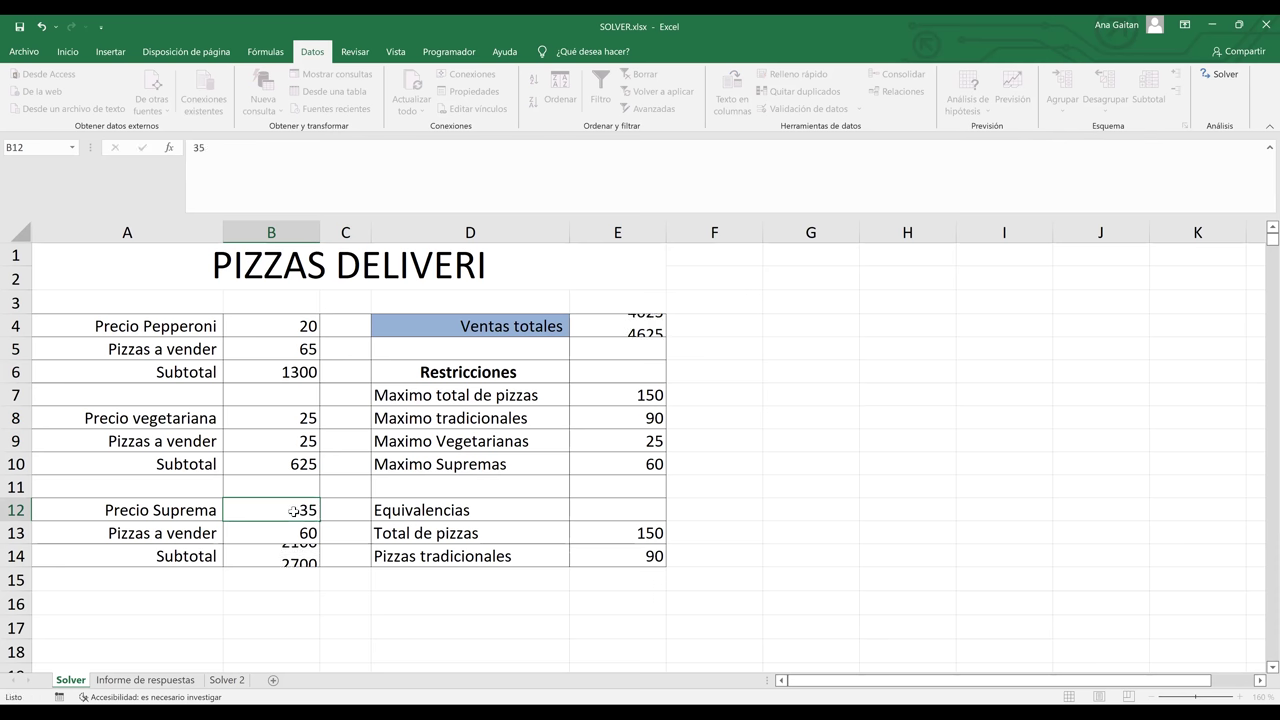
{"action": "left_click", "coordinate": [853, 452]}
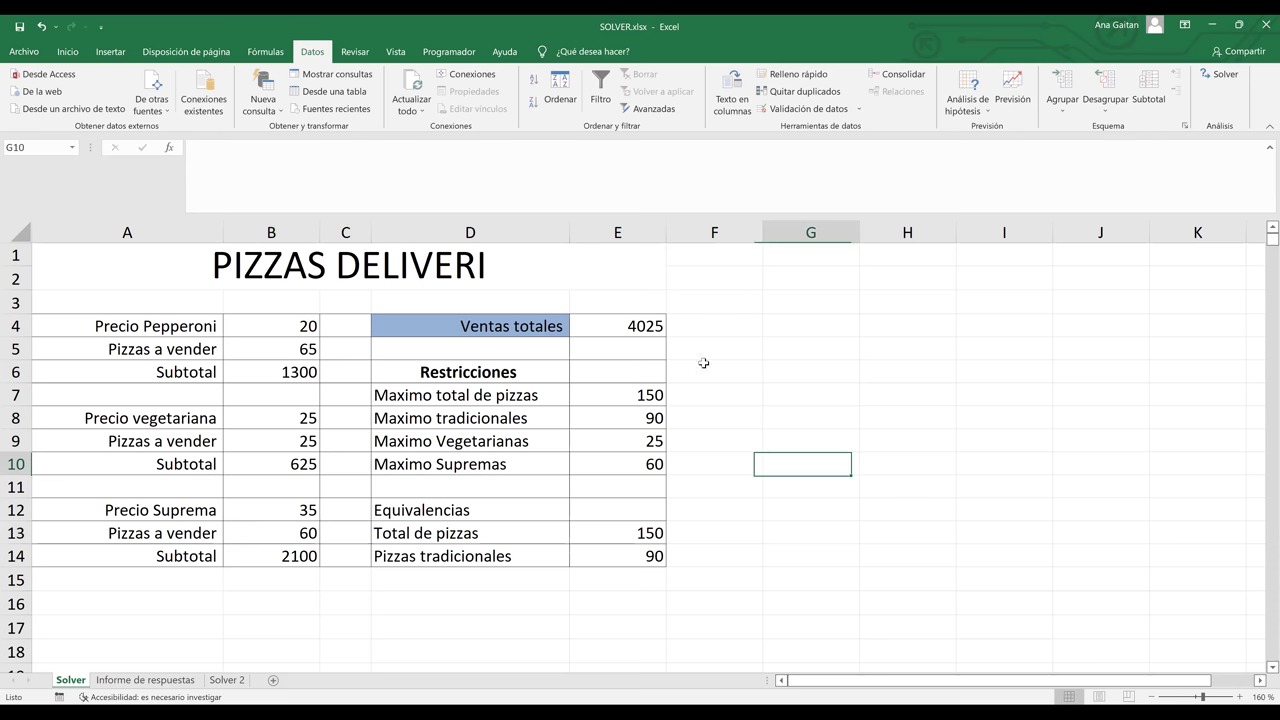
{"action": "left_click", "coordinate": [651, 329]}
Step: Set Precio Suprema in B12 to 20 and inspect the recalculated Ventas totales in E4
{"action": "left_click", "coordinate": [297, 515]}
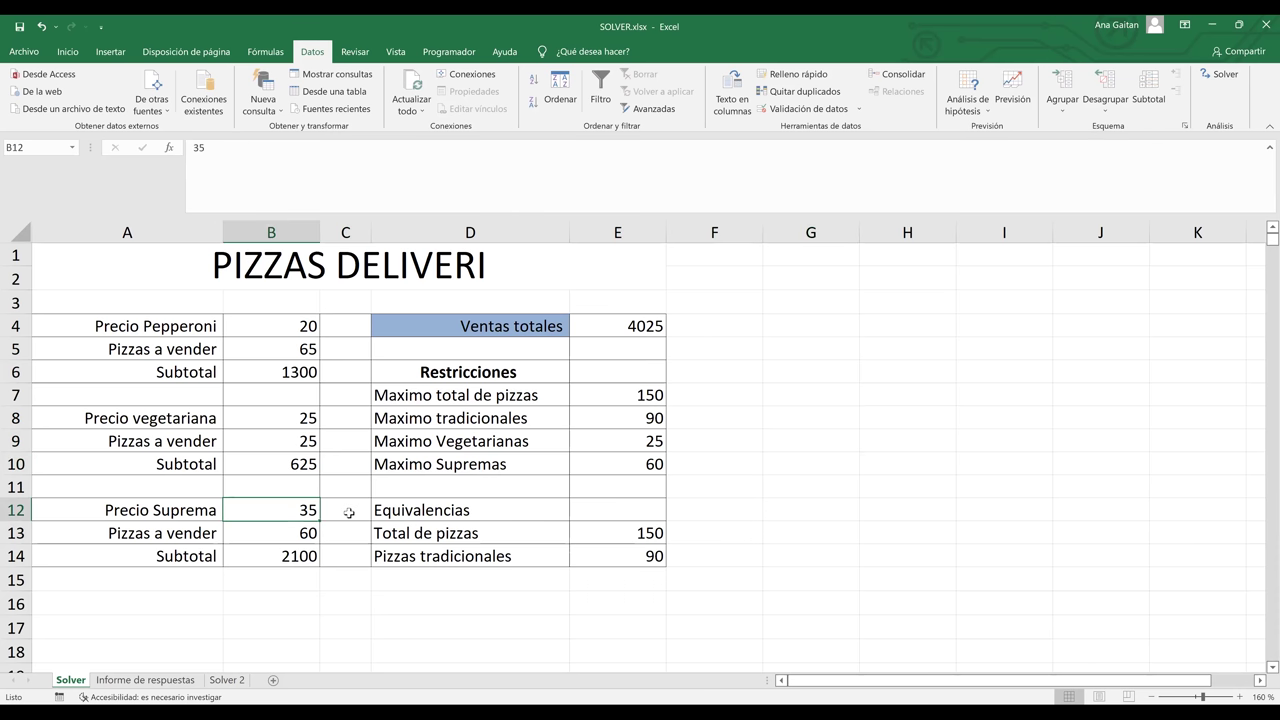
{"action": "key", "text": "BackSpace"}
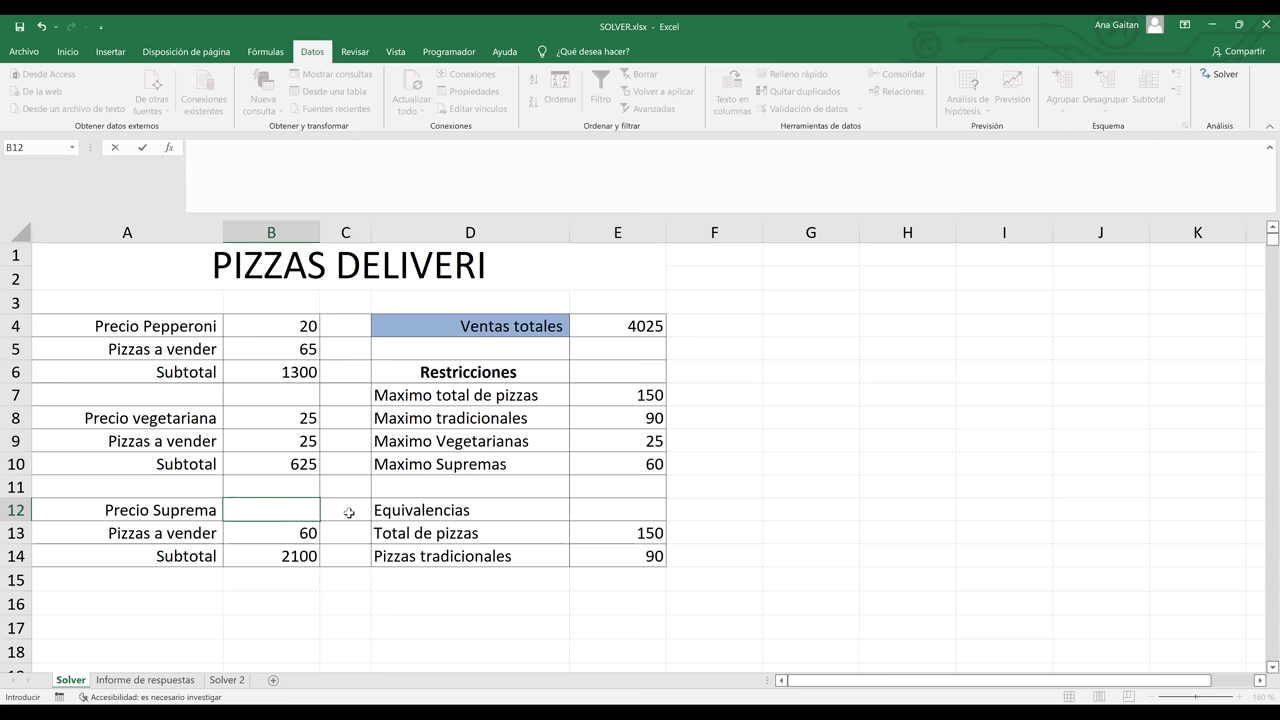
{"action": "type", "text": "20"}
{"action": "key", "text": "Return"}
{"action": "left_click", "coordinate": [748, 540]}
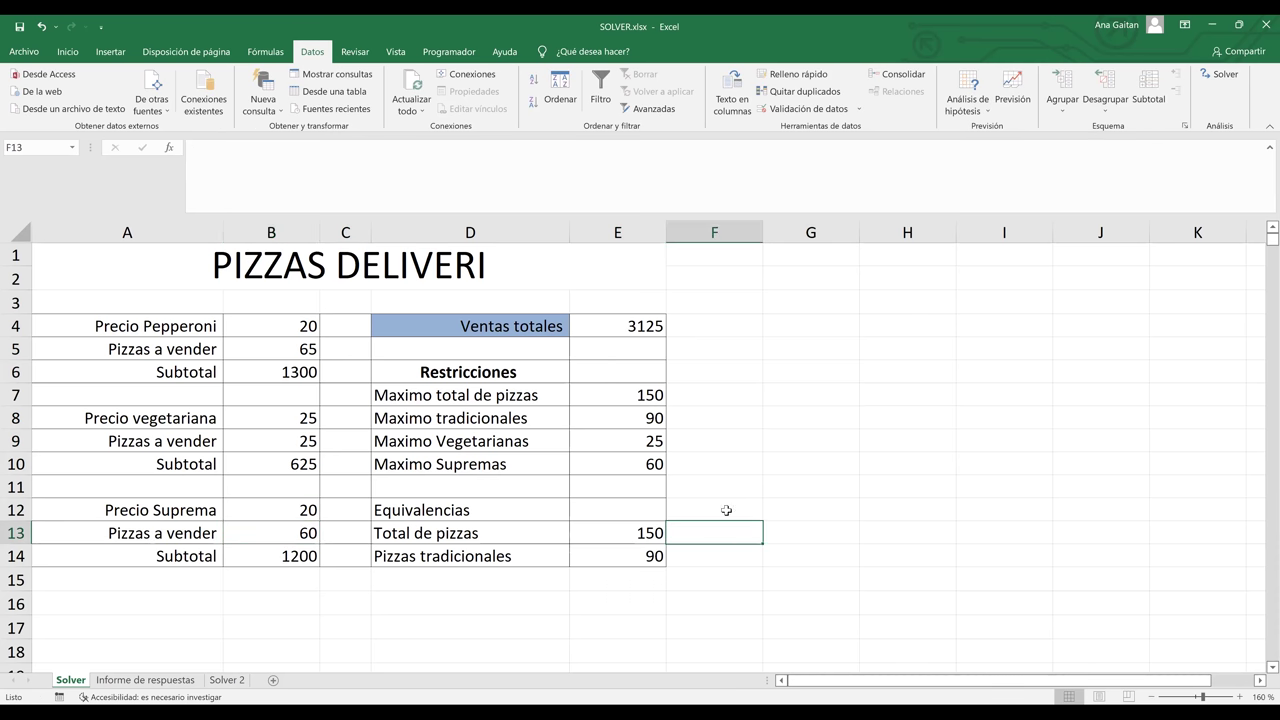
{"action": "left_click", "coordinate": [645, 321]}
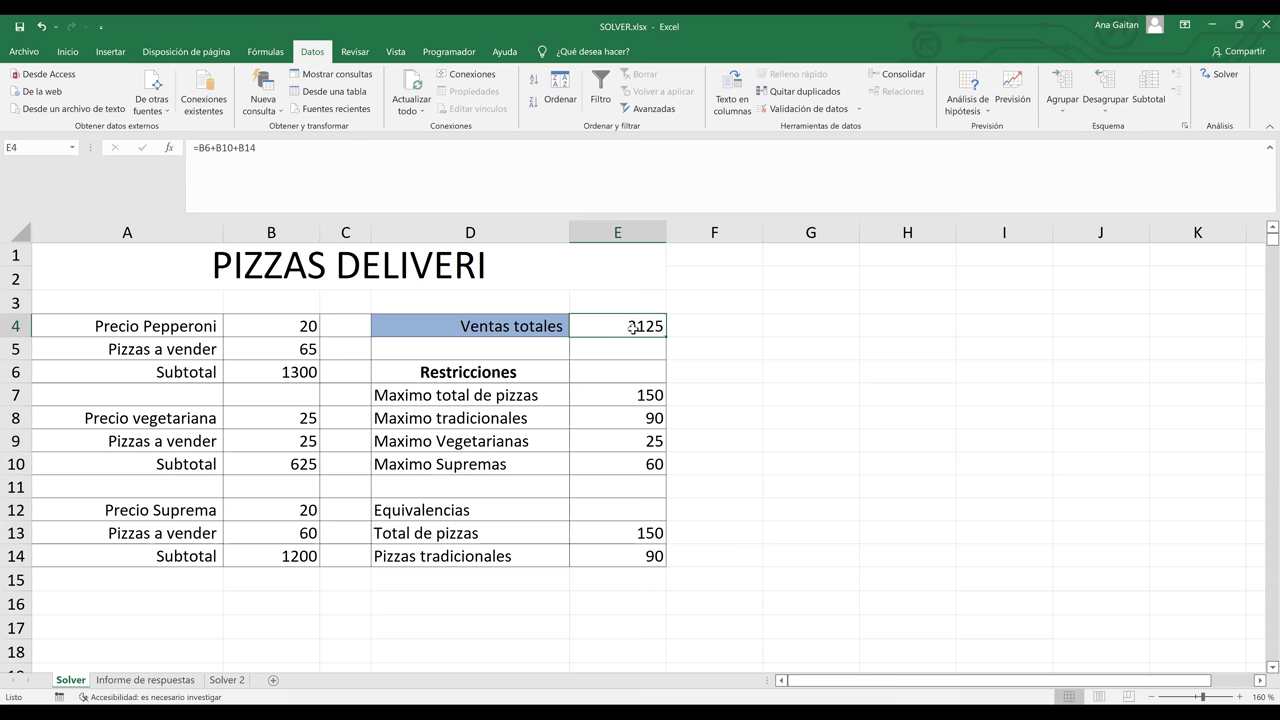
{"action": "left_click", "coordinate": [714, 334]}
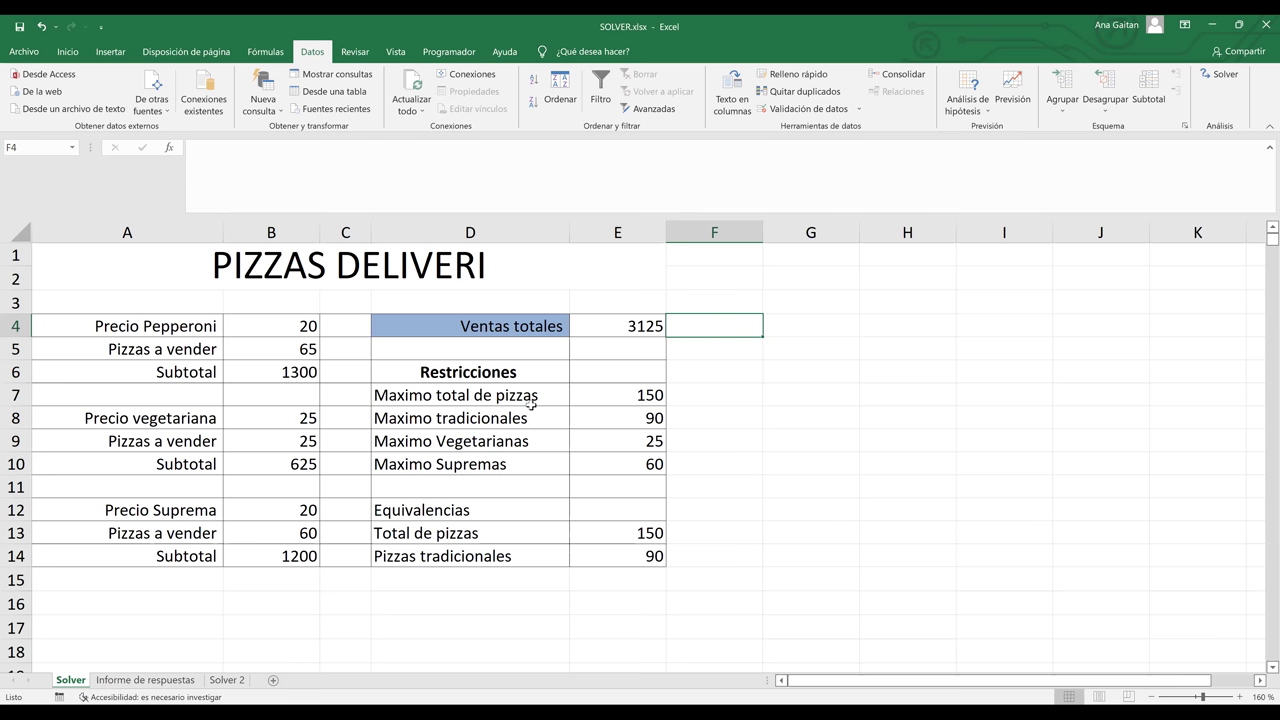
Step: Set Precio Pepperoni in B4 to 30, Precio vegetariana in B8 to 35 and Precio Suprema in B12 to 67
{"action": "left_click", "coordinate": [280, 330]}
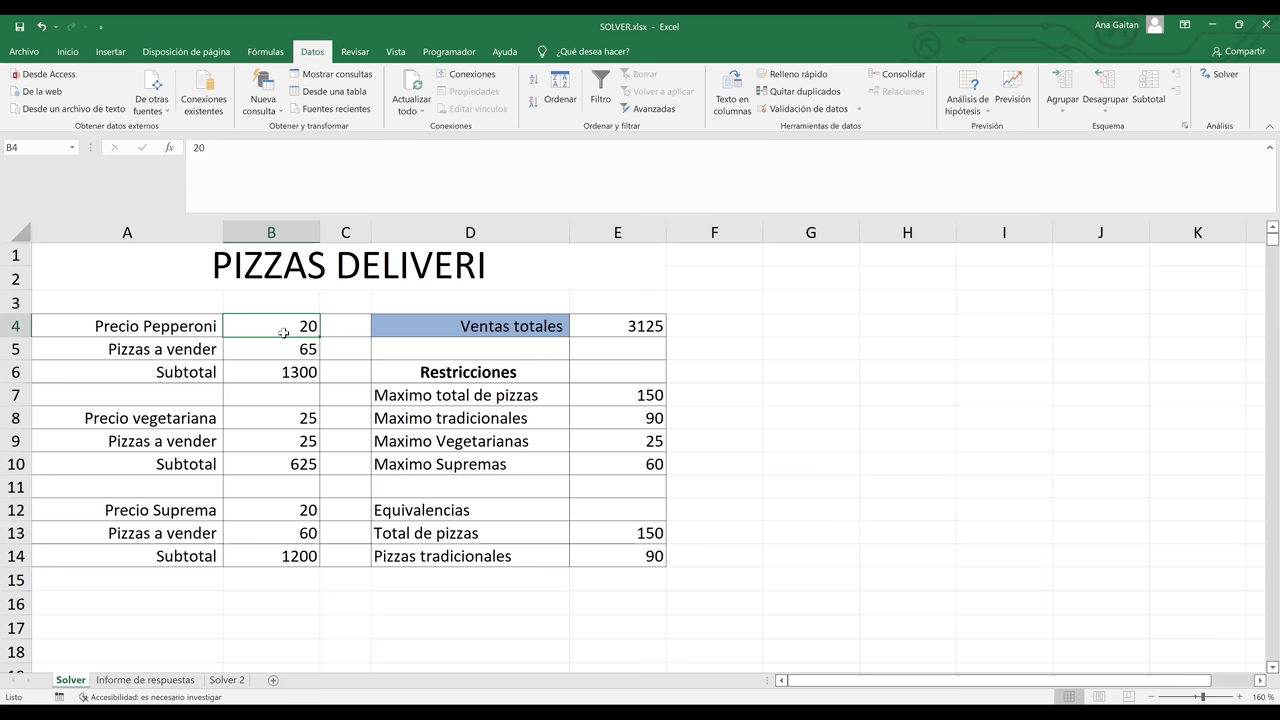
{"action": "type", "text": "3"}
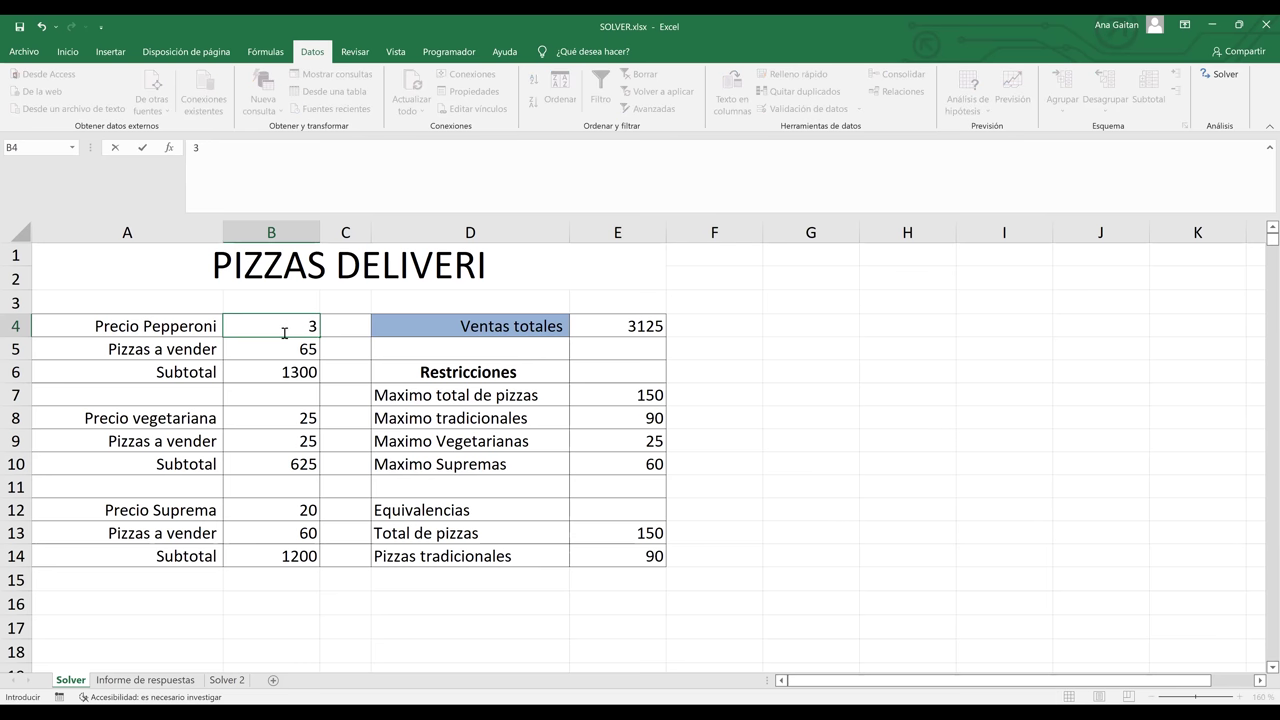
{"action": "type", "text": "0"}
{"action": "left_click", "coordinate": [289, 417]}
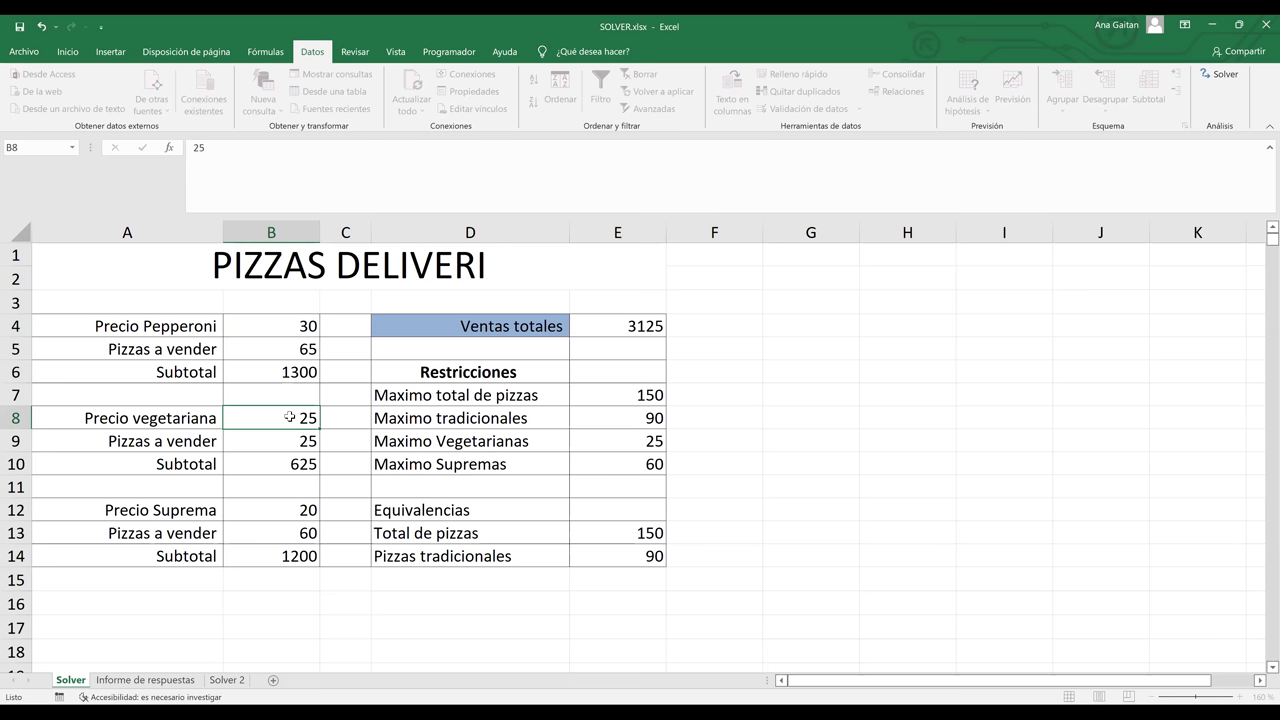
{"action": "type", "text": "35"}
{"action": "left_click", "coordinate": [288, 509]}
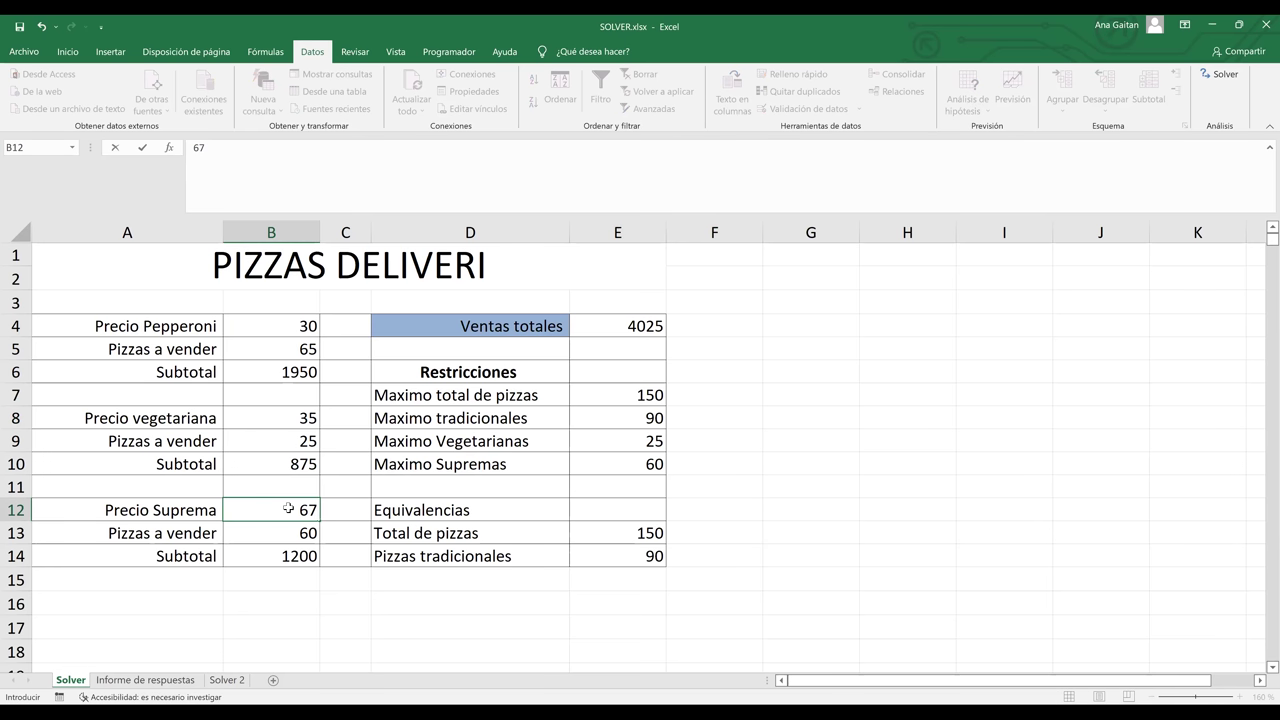
{"action": "key", "text": "Return"}
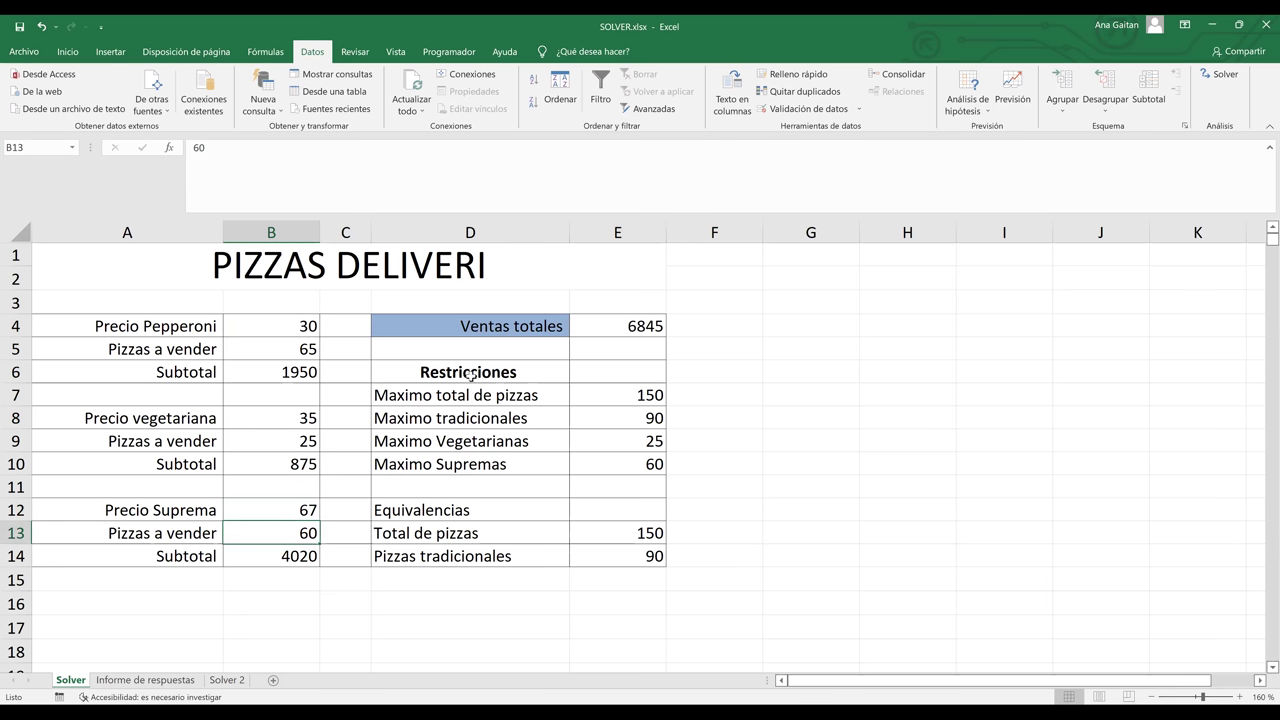
Step: Fill the Restricciones block D6:E10 with yellow and review its limits
{"action": "left_click_drag", "start_coordinate": [452, 376], "coordinate": [630, 463]}
{"action": "left_click", "coordinate": [68, 52]}
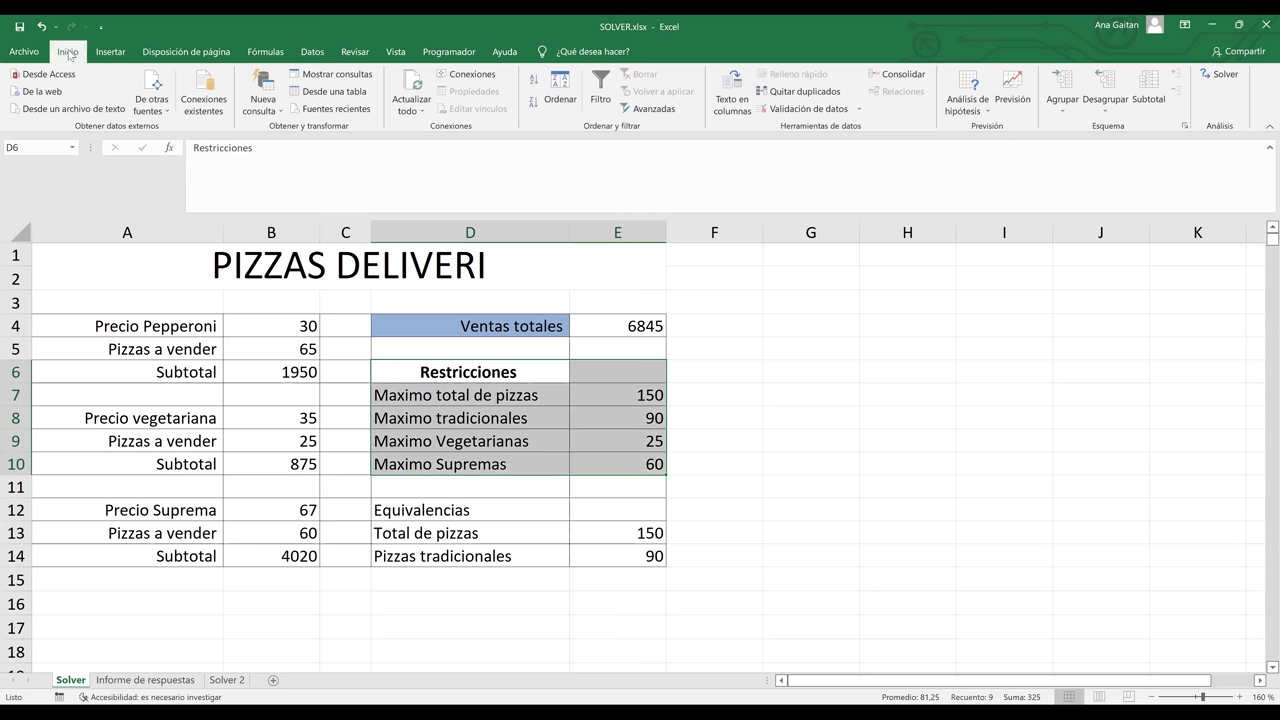
{"action": "left_click", "coordinate": [241, 104]}
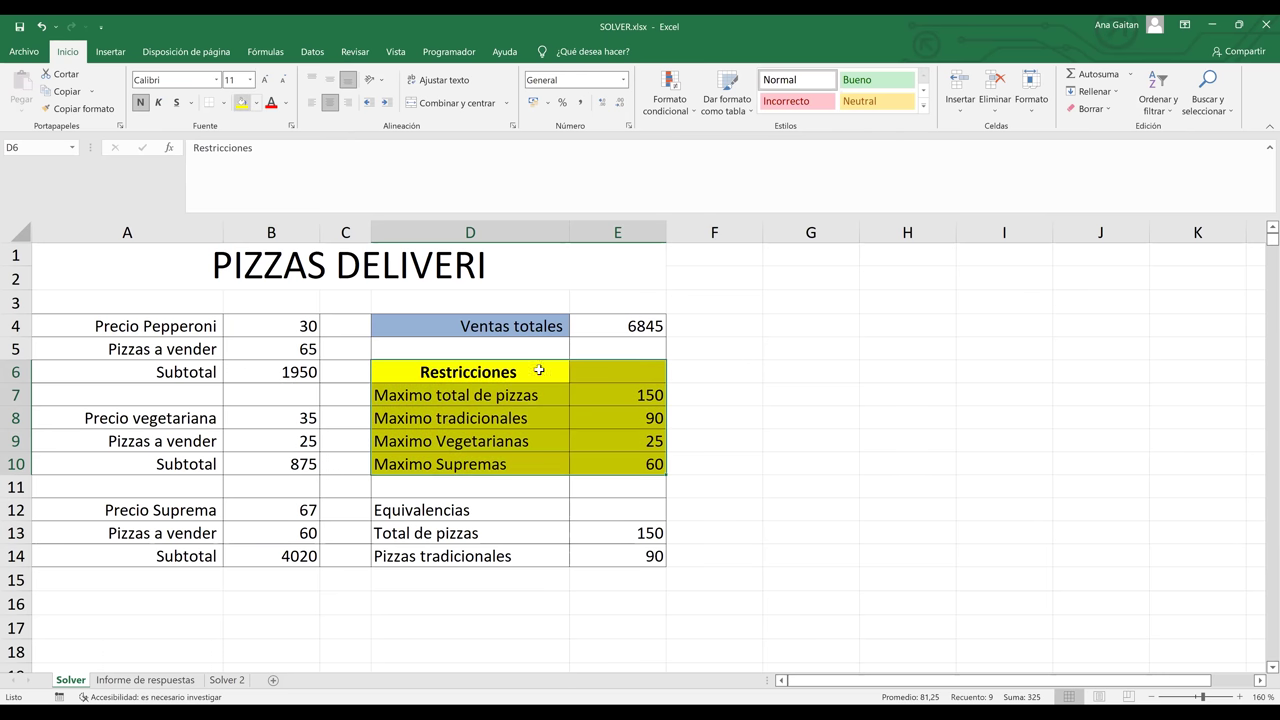
{"action": "left_click", "coordinate": [522, 410]}
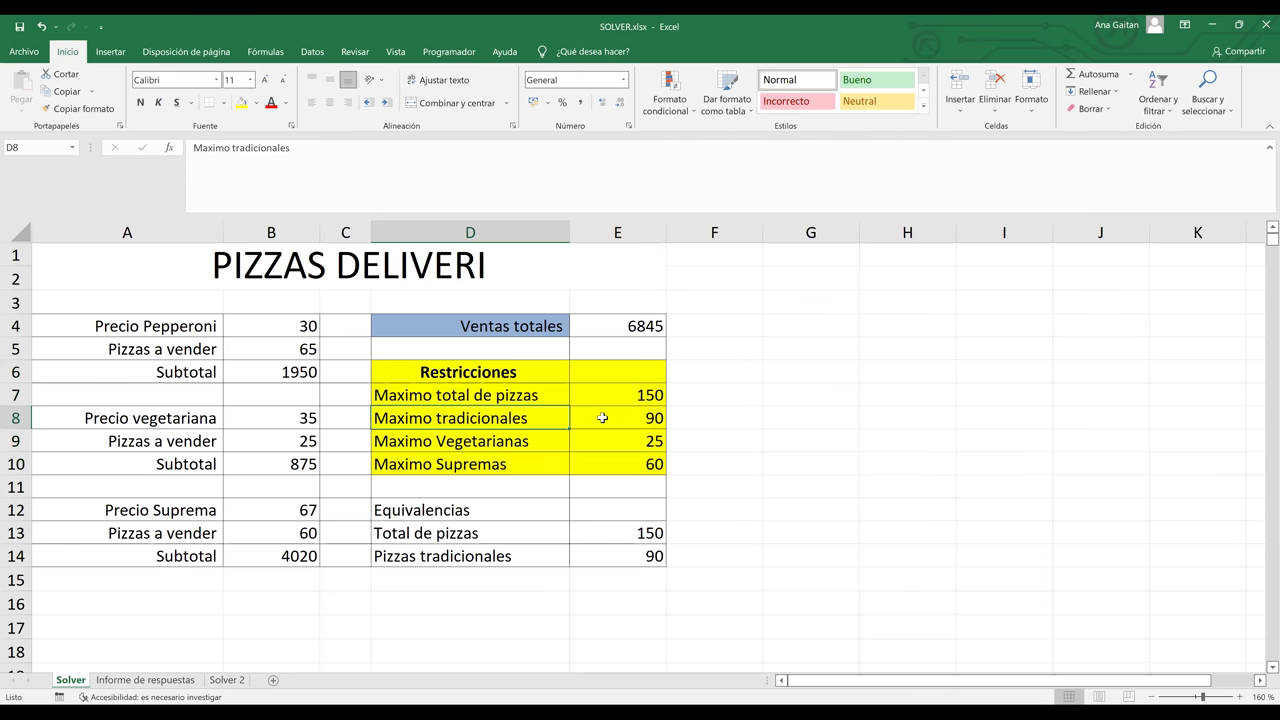
{"action": "left_click", "coordinate": [604, 418]}
{"action": "left_click", "coordinate": [630, 395]}
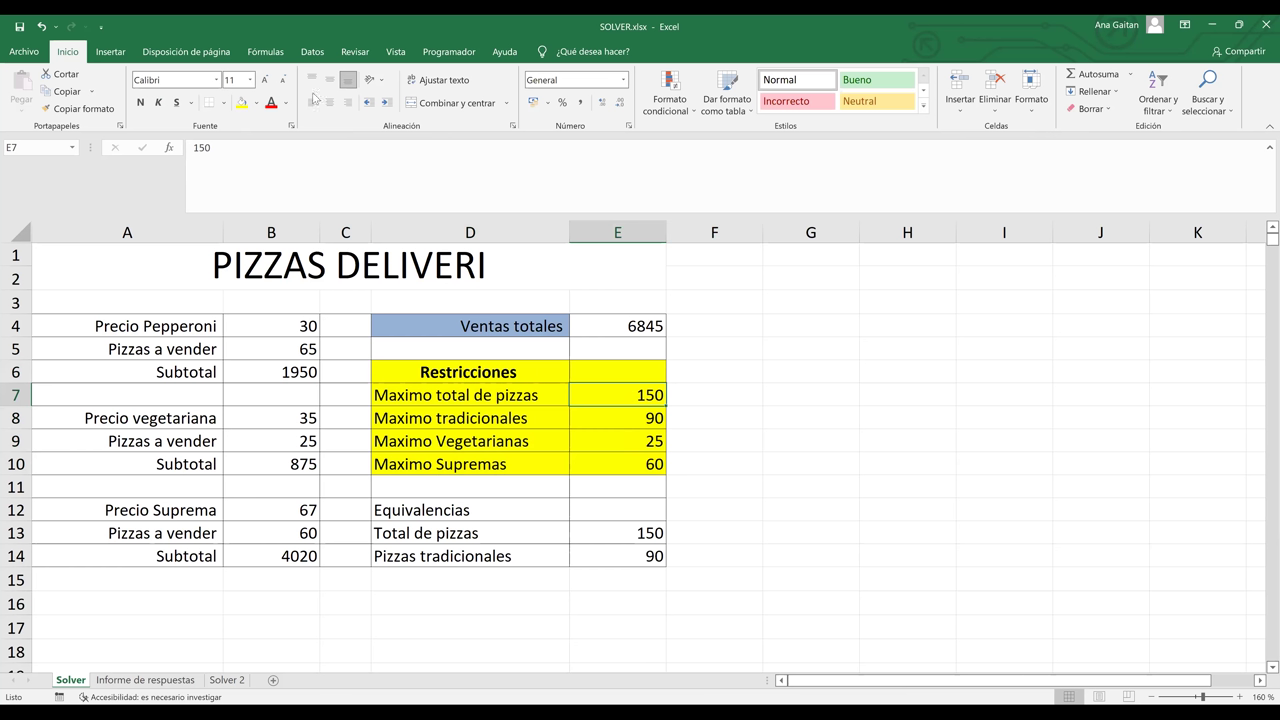
{"action": "left_click", "coordinate": [490, 414]}
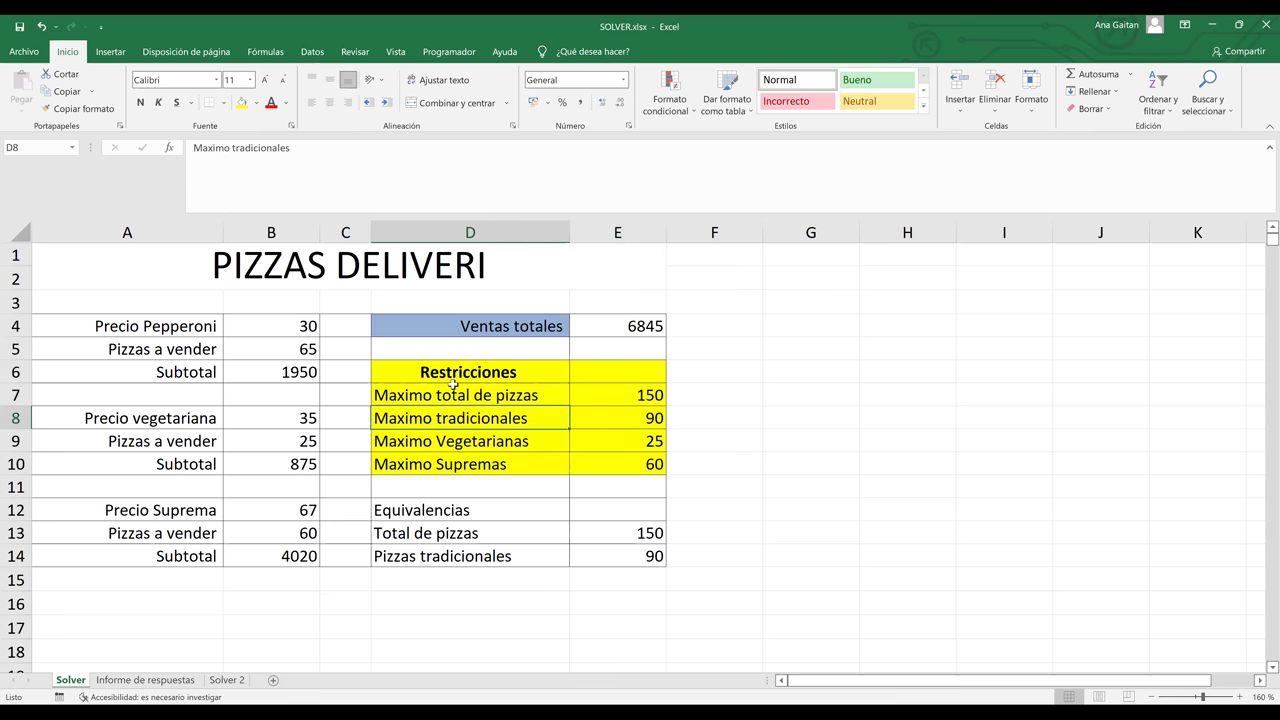
Step: In the Solver parameters, change the operator of the $B$13 against $E$10 constraint to >=
{"action": "left_click", "coordinate": [313, 52]}
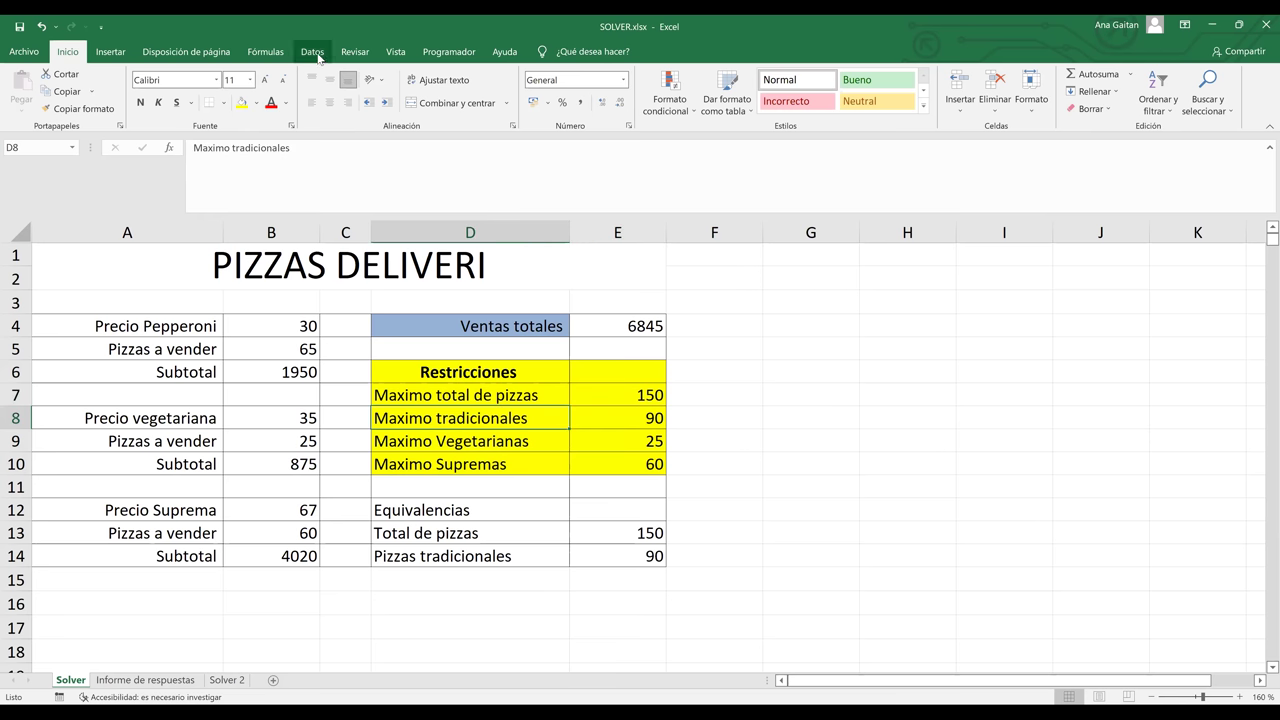
{"action": "left_click", "coordinate": [1212, 78]}
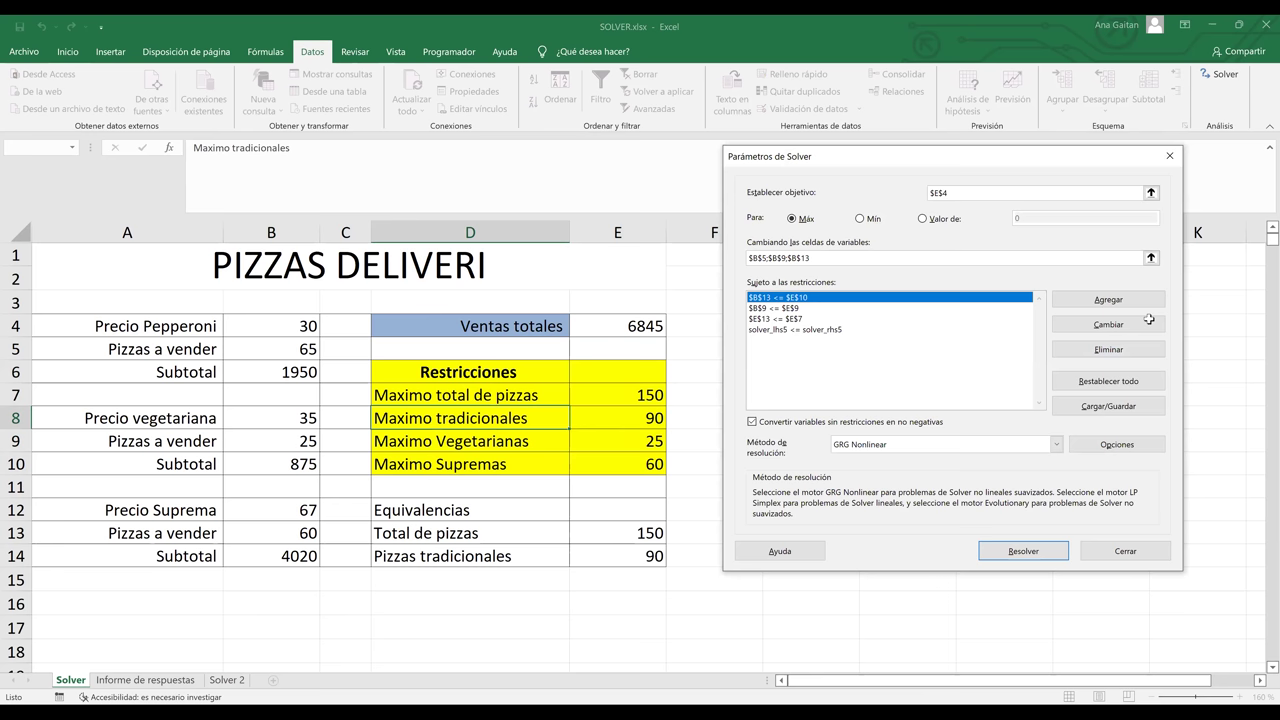
{"action": "left_click", "coordinate": [1150, 319]}
{"action": "left_click", "coordinate": [1018, 363]}
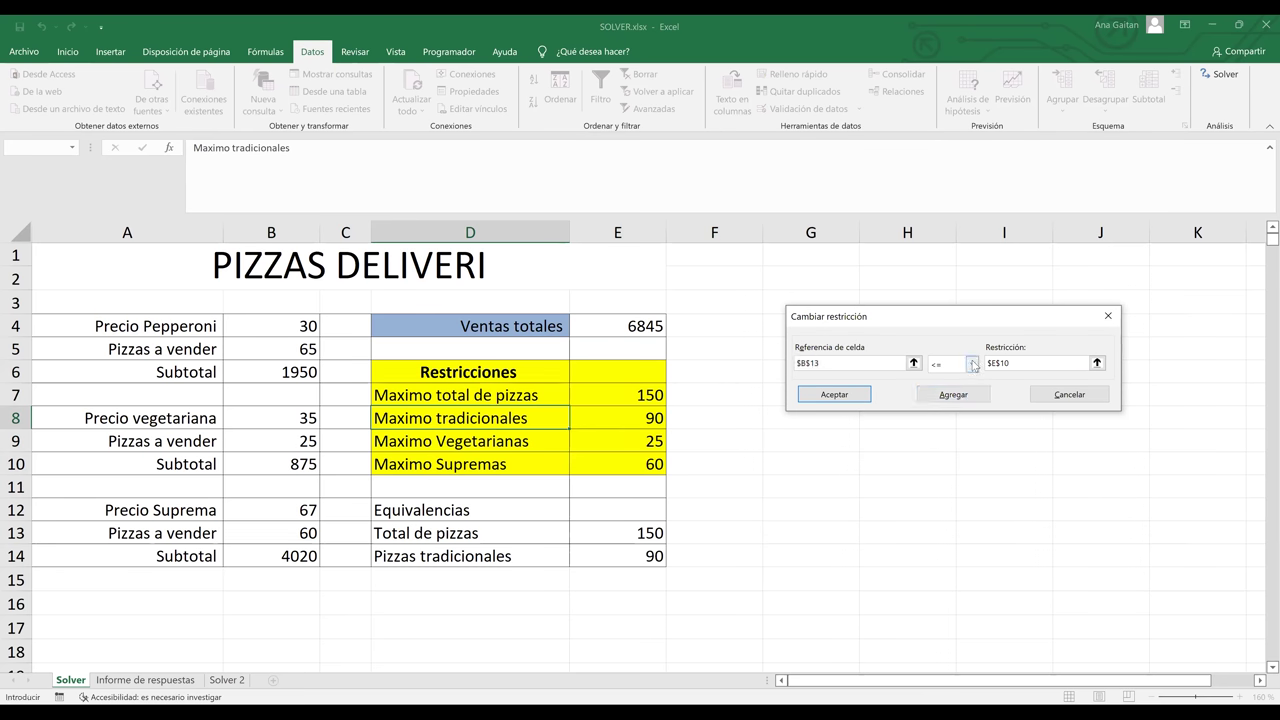
{"action": "left_click", "coordinate": [973, 365]}
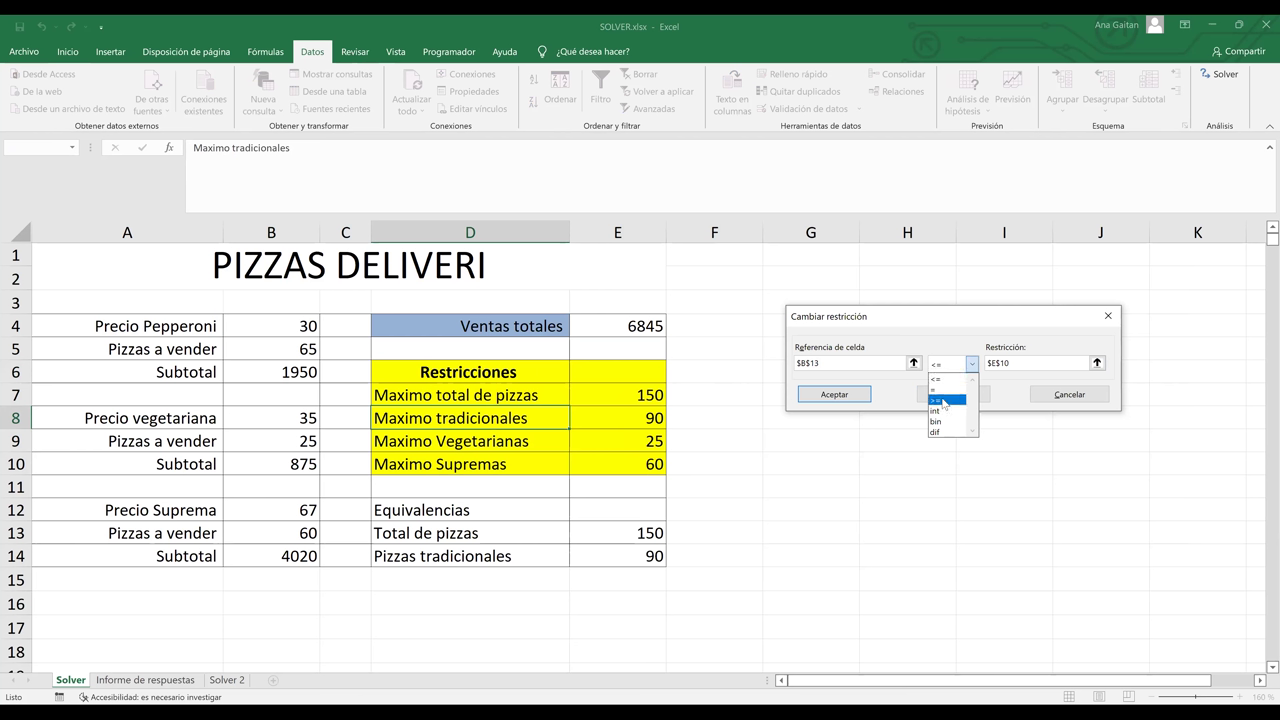
{"action": "left_click", "coordinate": [944, 400]}
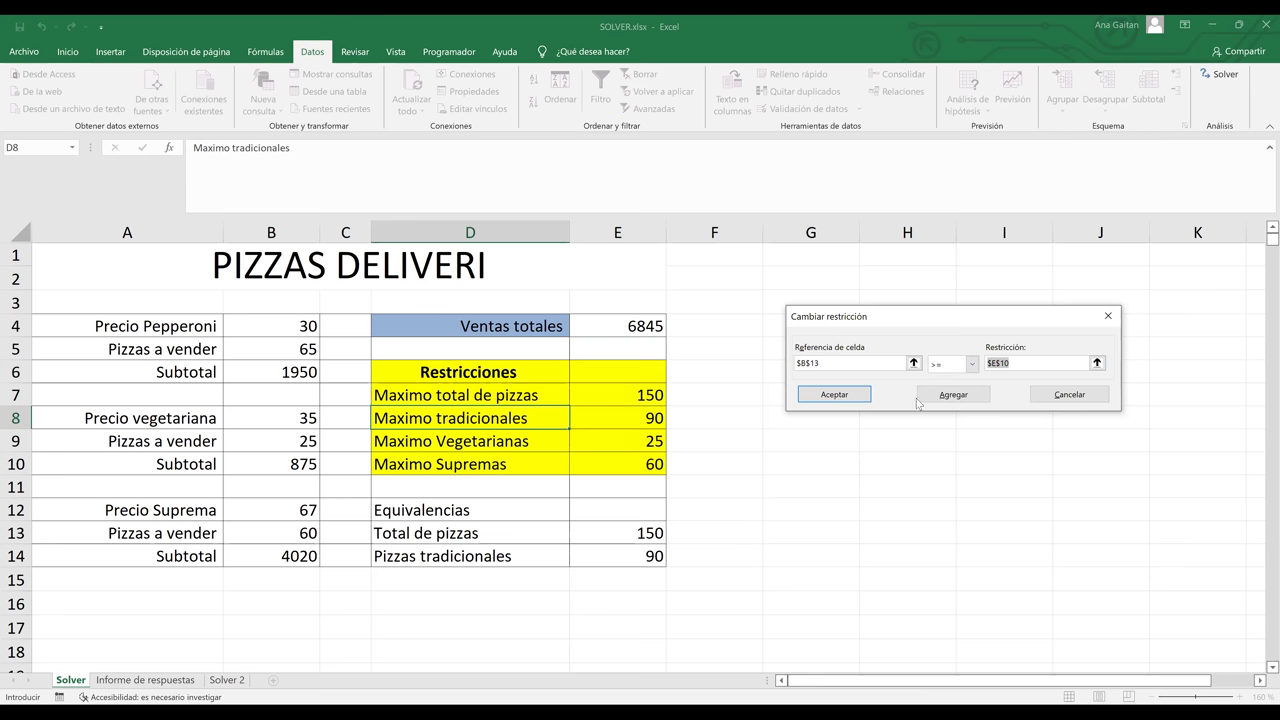
{"action": "left_click", "coordinate": [856, 395]}
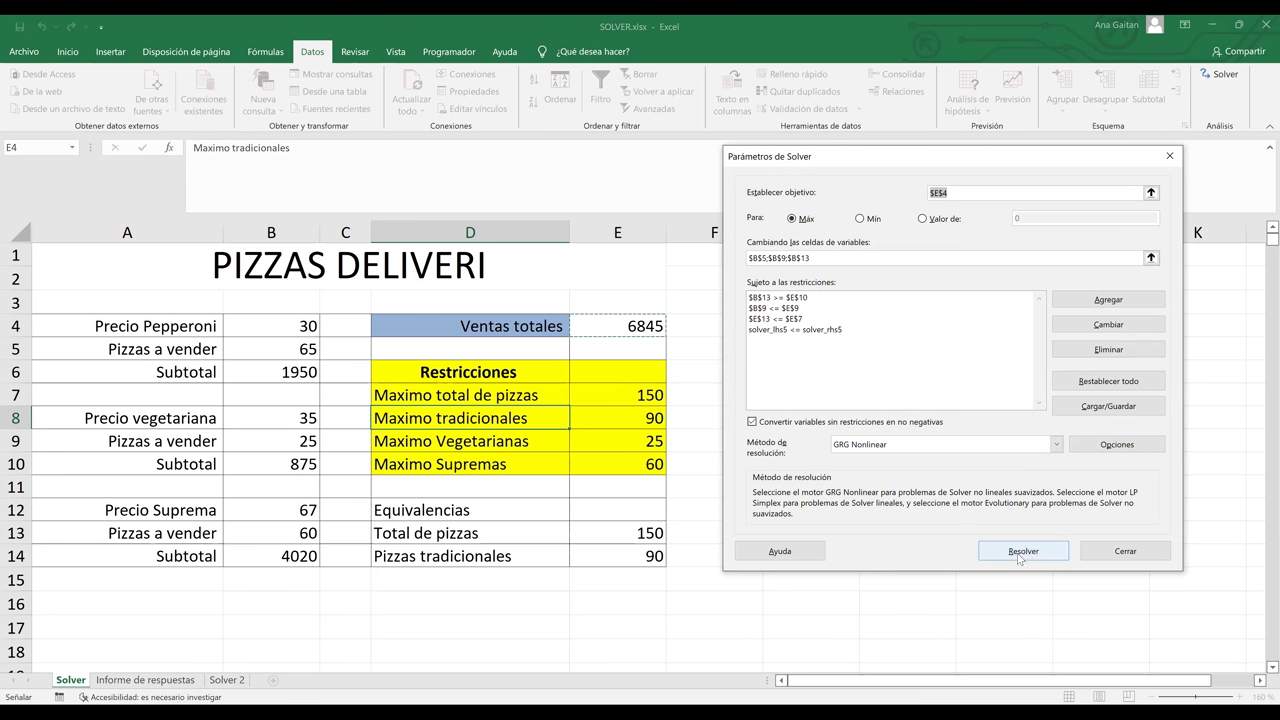
Step: Solve the model with the changed constraint and keep the Solver solution
{"action": "left_click", "coordinate": [1020, 558]}
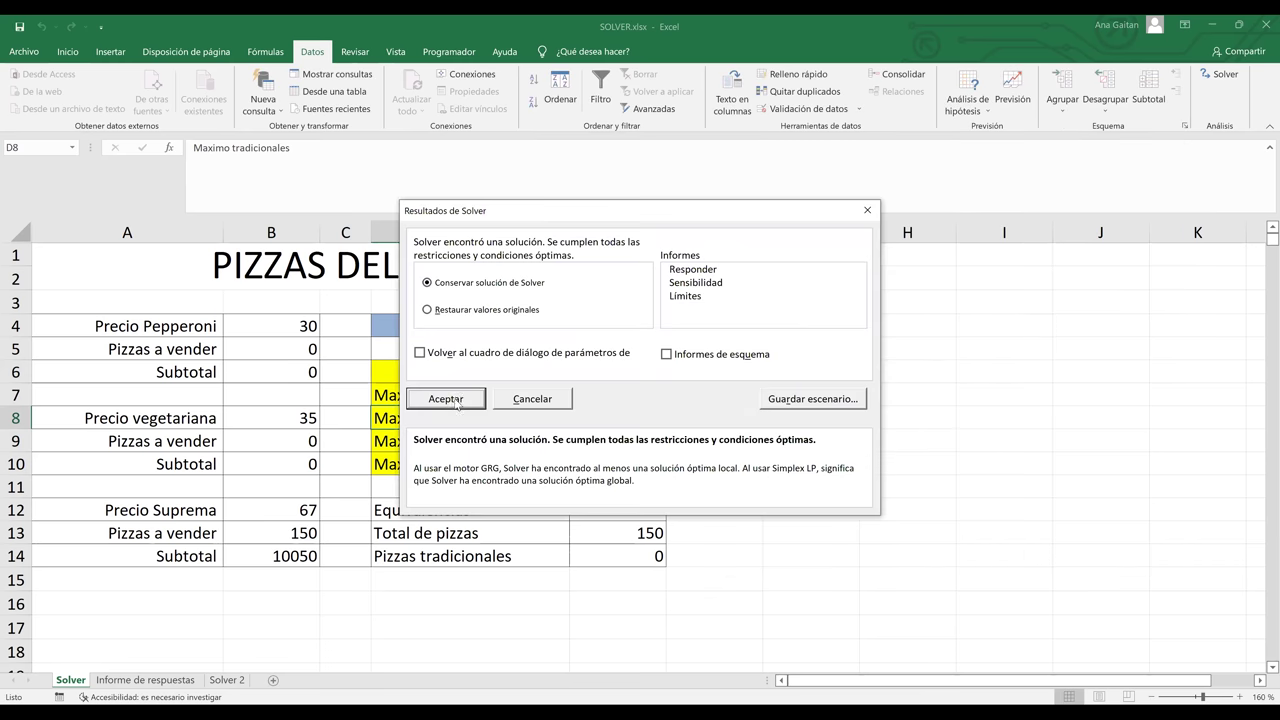
{"action": "left_click", "coordinate": [456, 399]}
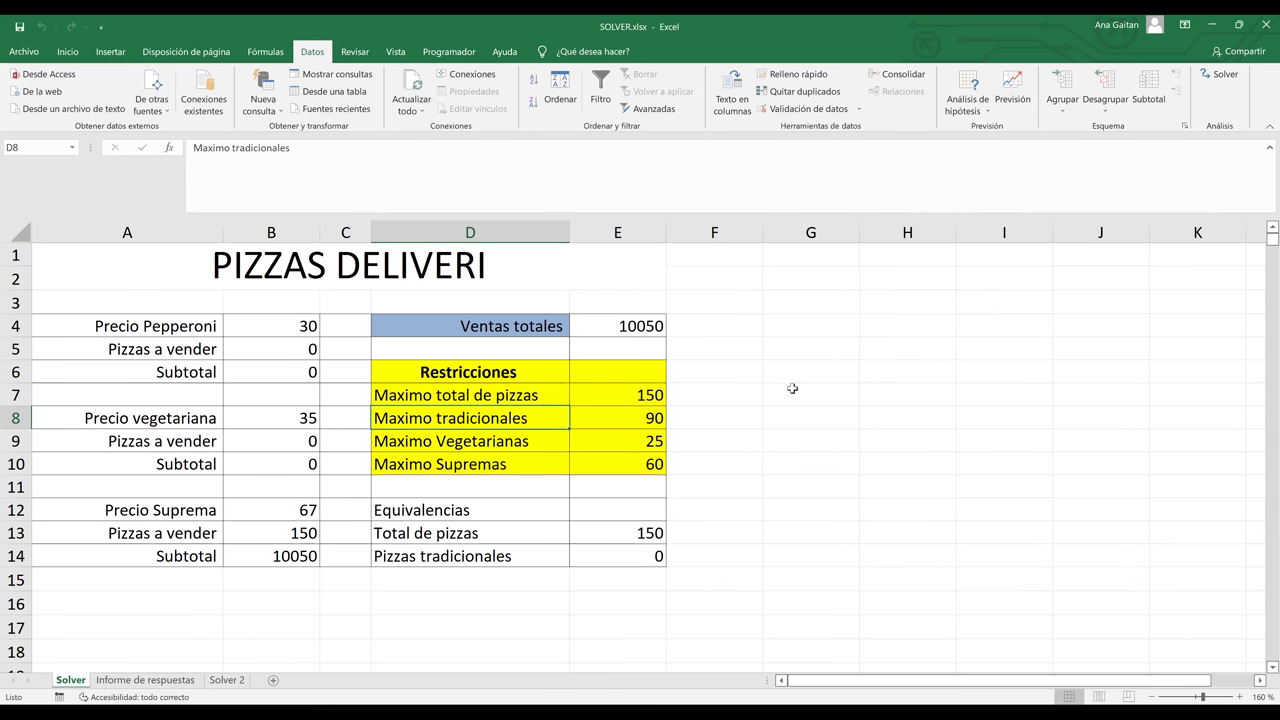
{"action": "left_click", "coordinate": [792, 388]}
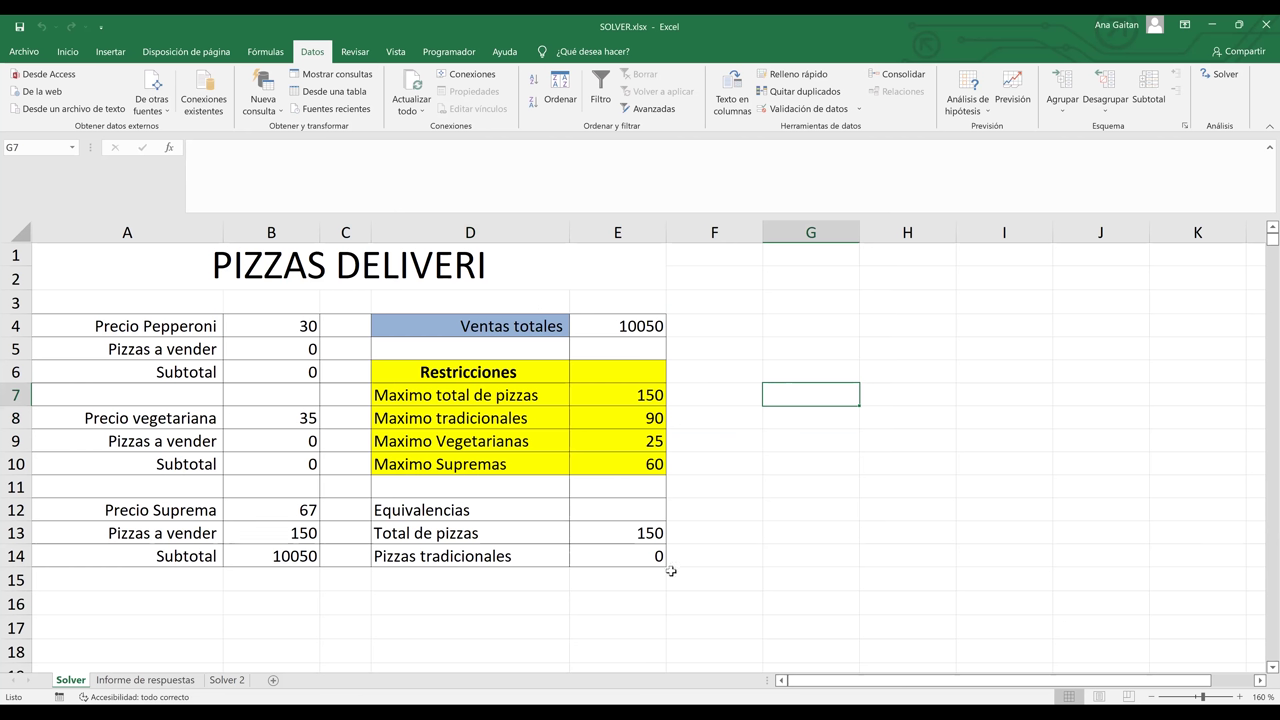
{"action": "left_click", "coordinate": [850, 523]}
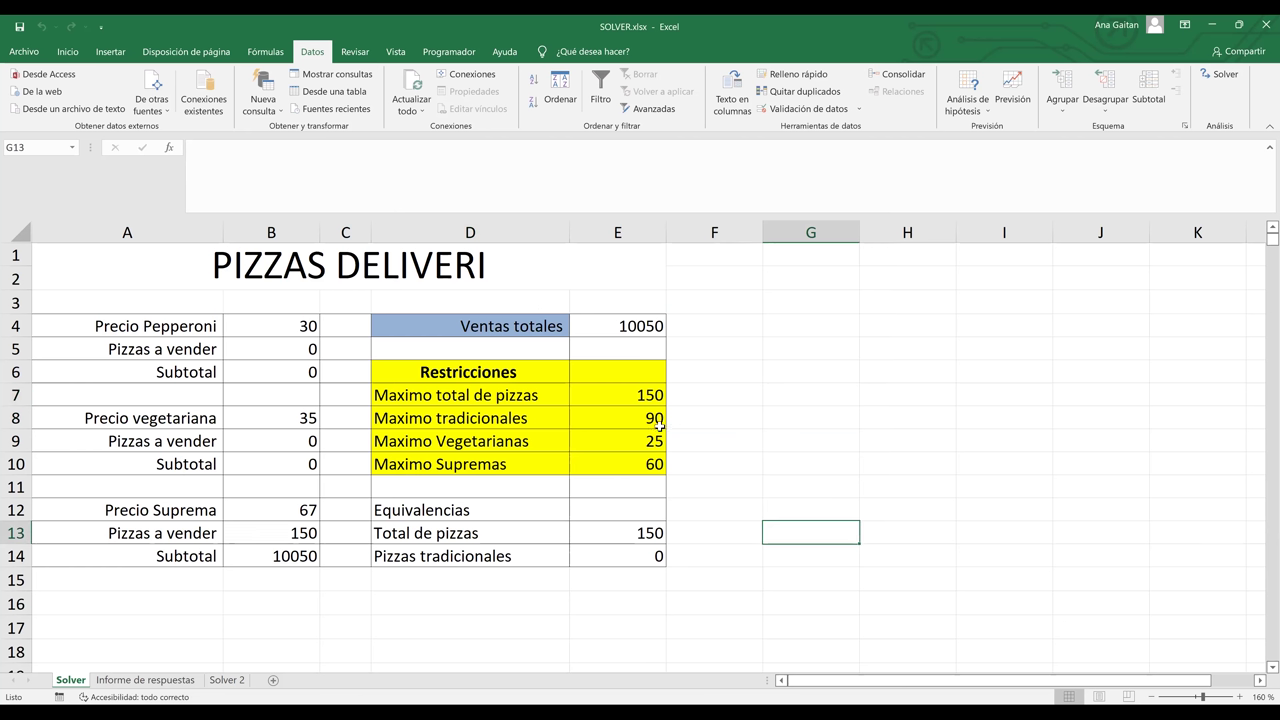
Step: Examine the Pizzas tradicionales and Total de pizzas formulas and compare the vegetarian quantity with its limit
{"action": "left_click", "coordinate": [590, 549]}
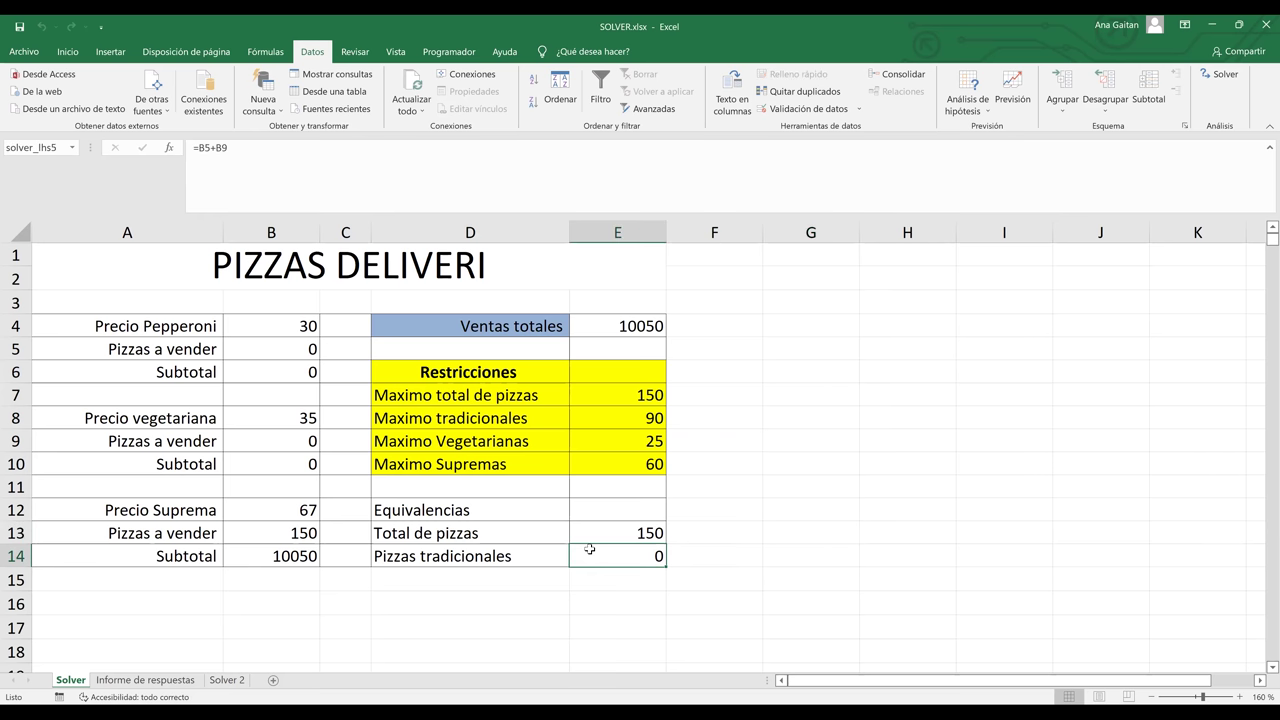
{"action": "left_click", "coordinate": [323, 438]}
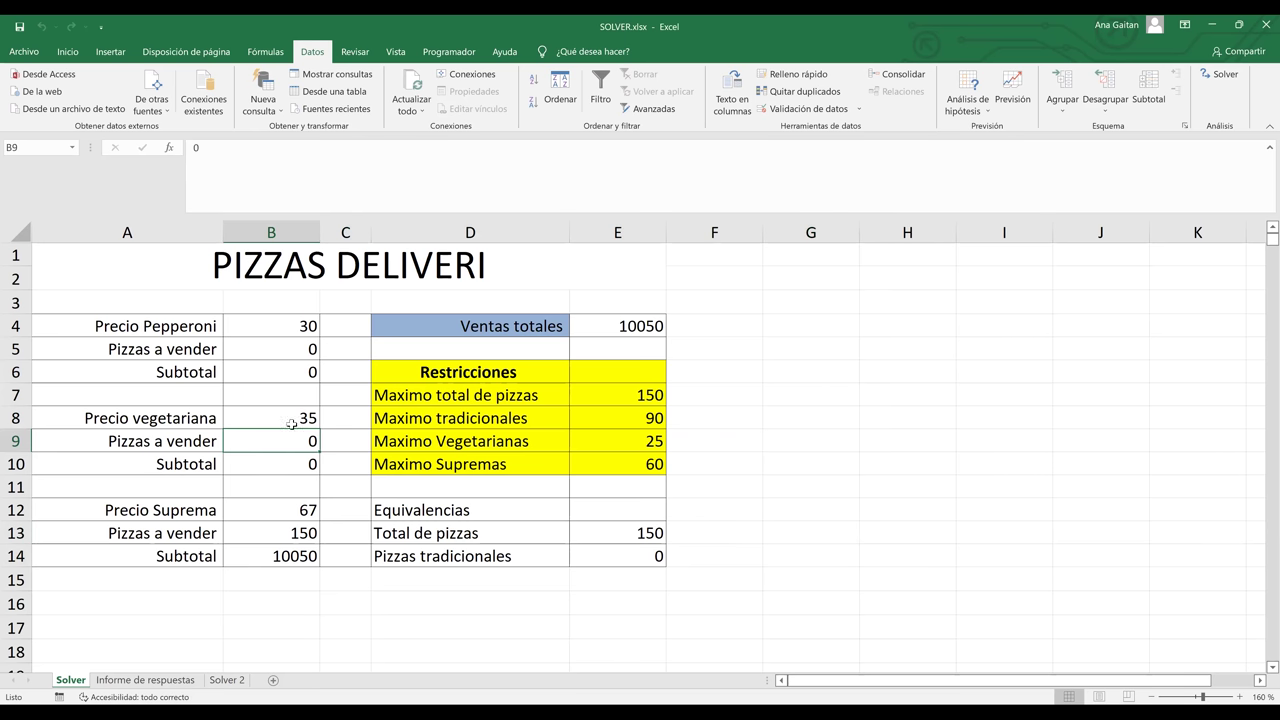
{"action": "left_click", "coordinate": [289, 418]}
{"action": "left_click", "coordinate": [460, 436]}
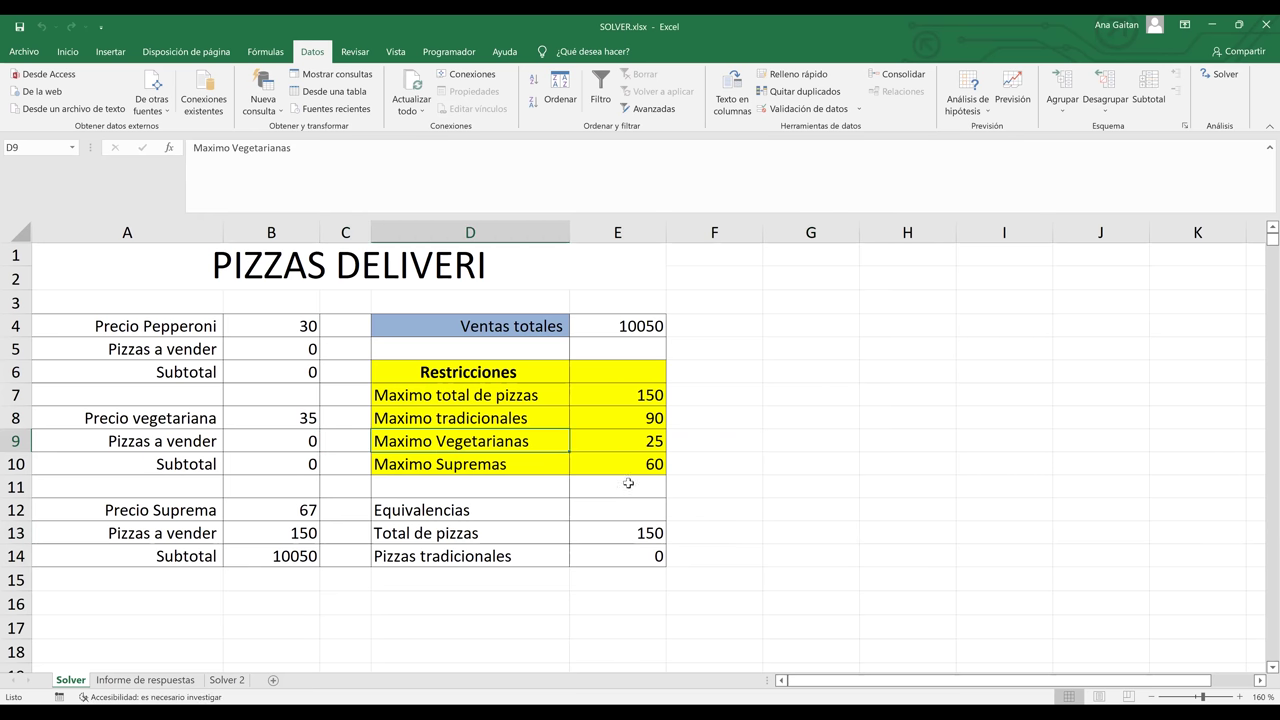
{"action": "left_click", "coordinate": [619, 533]}
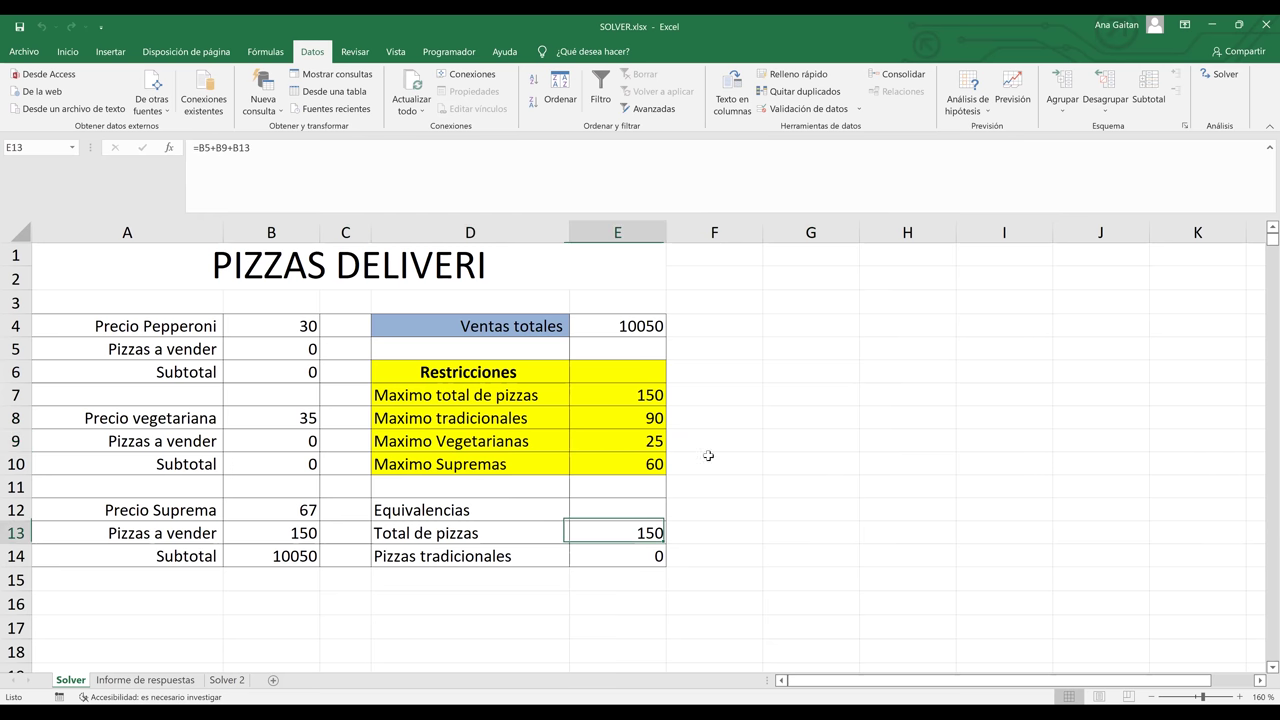
Step: In the Solver parameters, change the operator of the $B$13 against $E$10 constraint to <= and solve the model again
{"action": "left_click", "coordinate": [652, 401]}
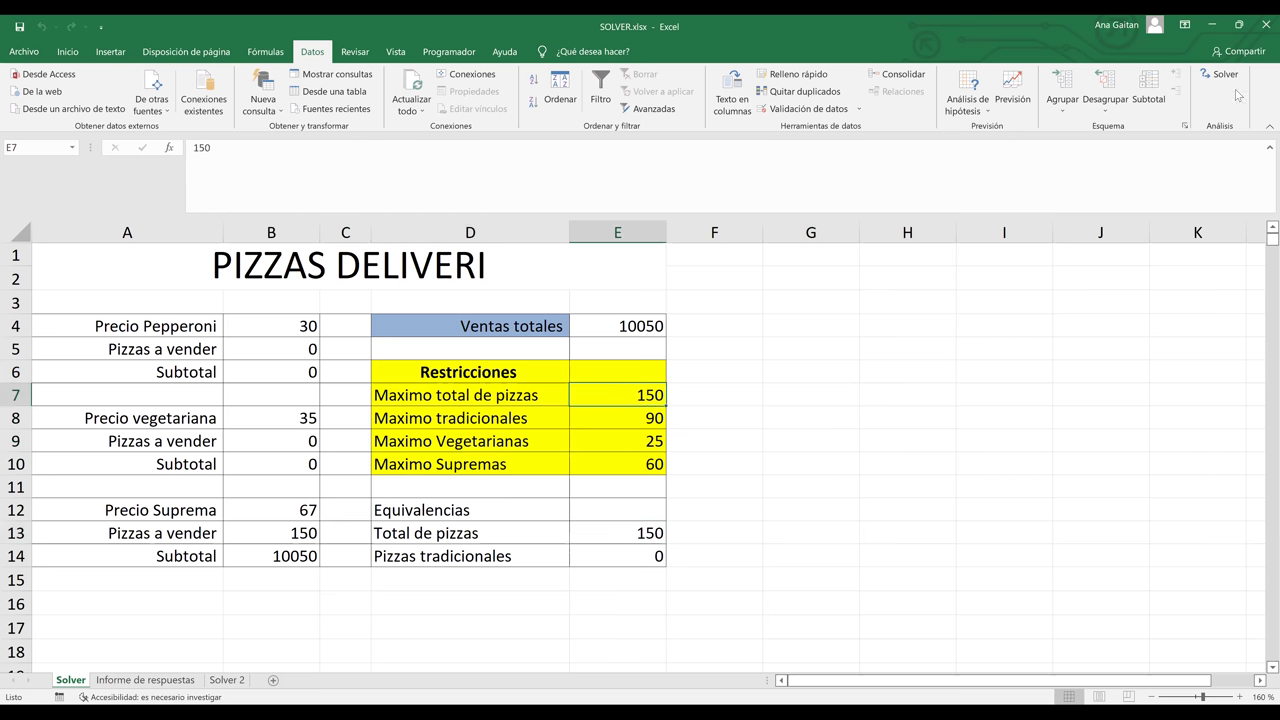
{"action": "left_click", "coordinate": [1226, 78]}
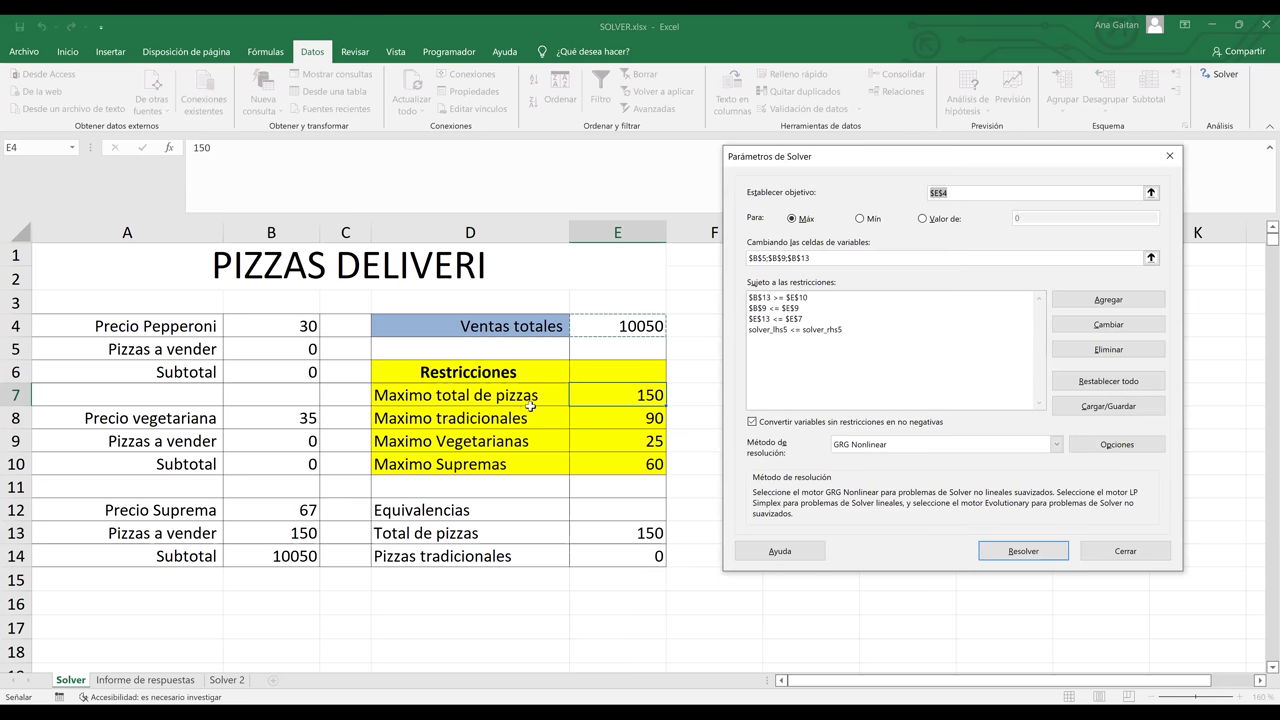
{"action": "left_click", "coordinate": [800, 298]}
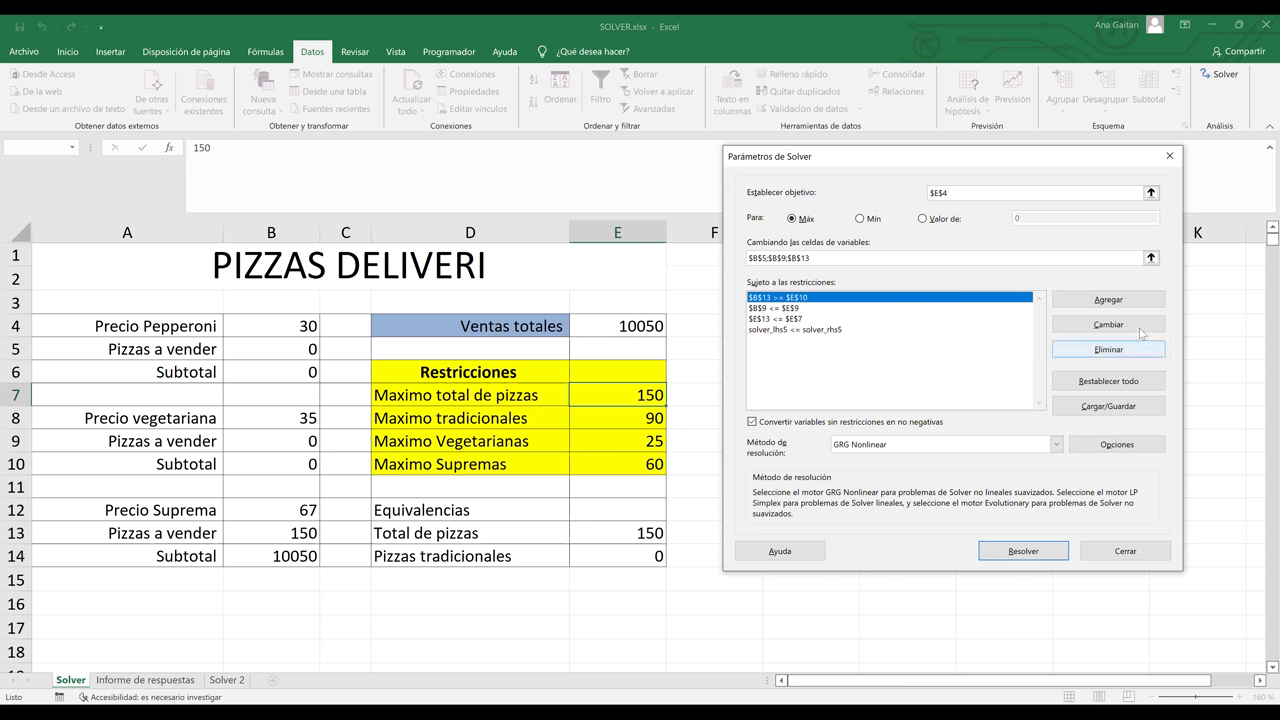
{"action": "left_click", "coordinate": [1139, 327]}
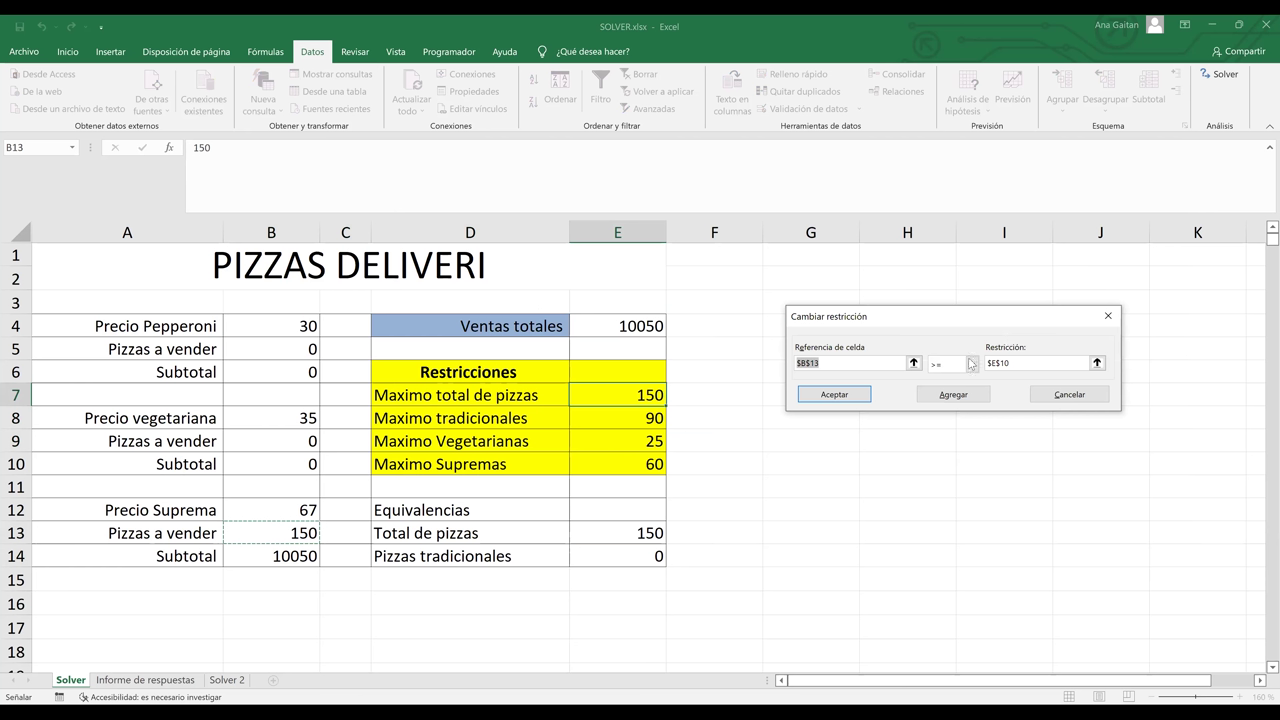
{"action": "left_click", "coordinate": [972, 364]}
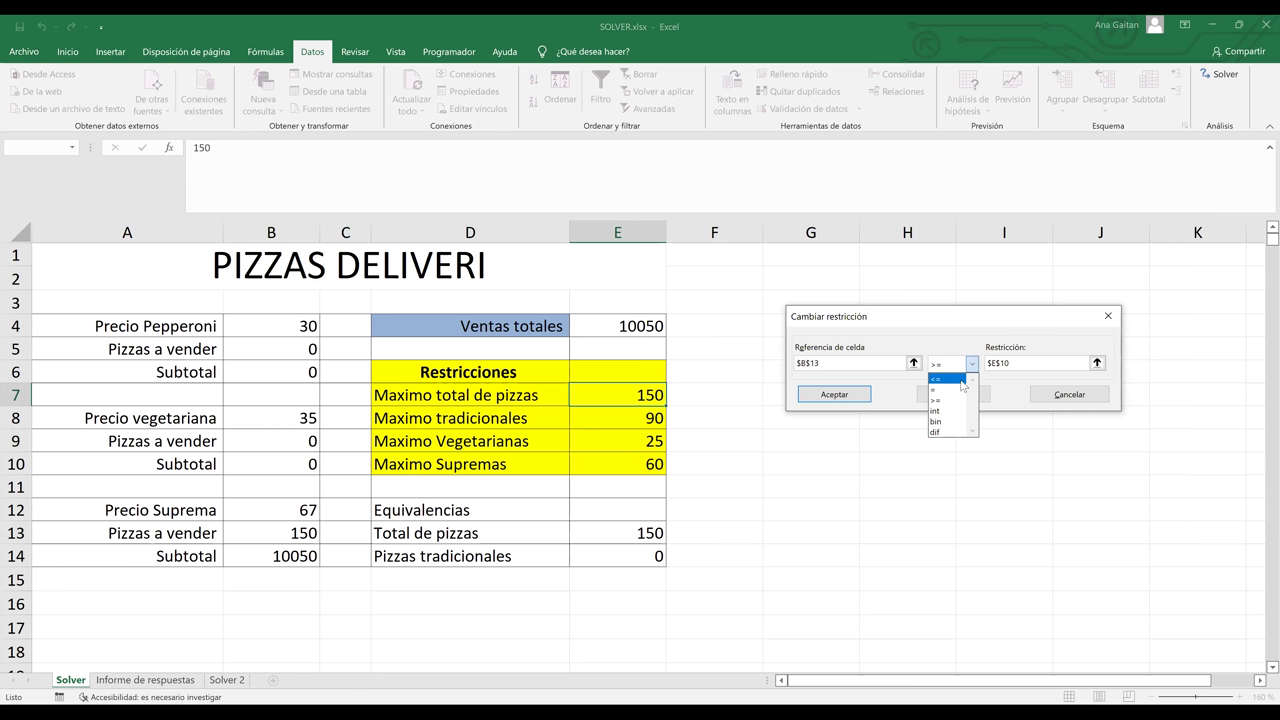
{"action": "left_click", "coordinate": [961, 380]}
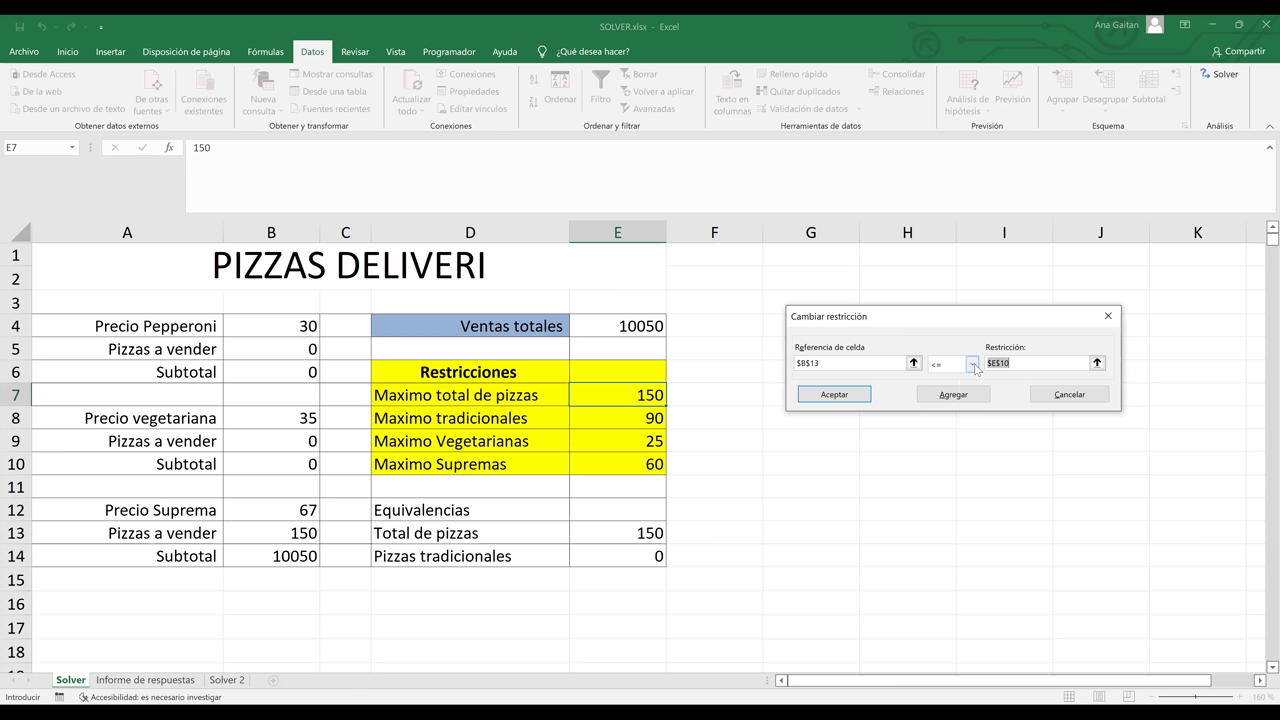
{"action": "left_click", "coordinate": [972, 365]}
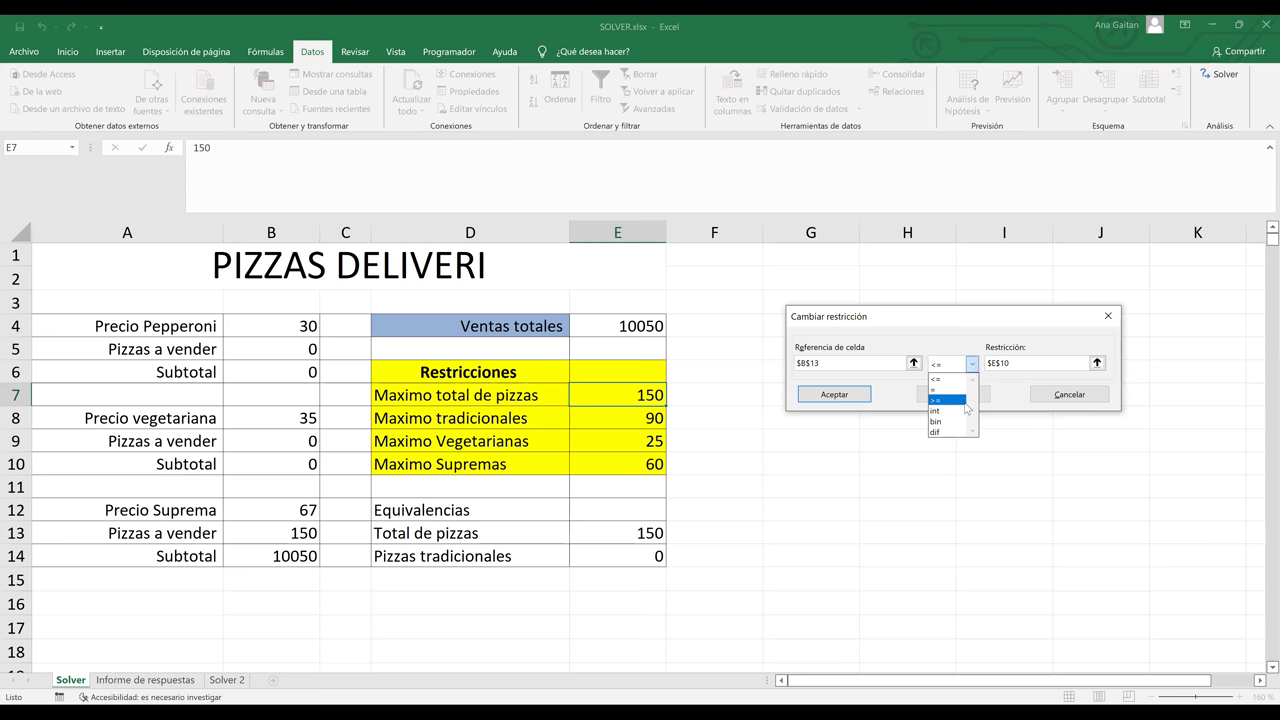
{"action": "left_click", "coordinate": [835, 395]}
{"action": "left_click", "coordinate": [1004, 551]}
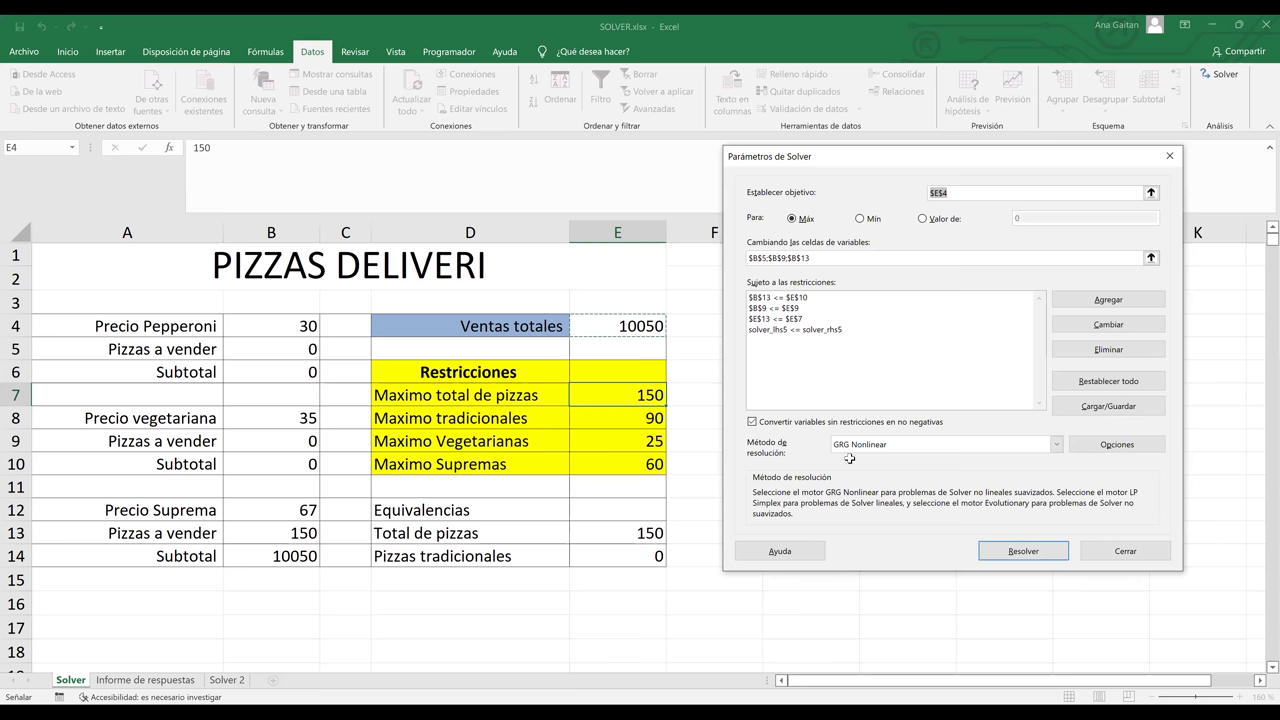
{"action": "left_click", "coordinate": [879, 488]}
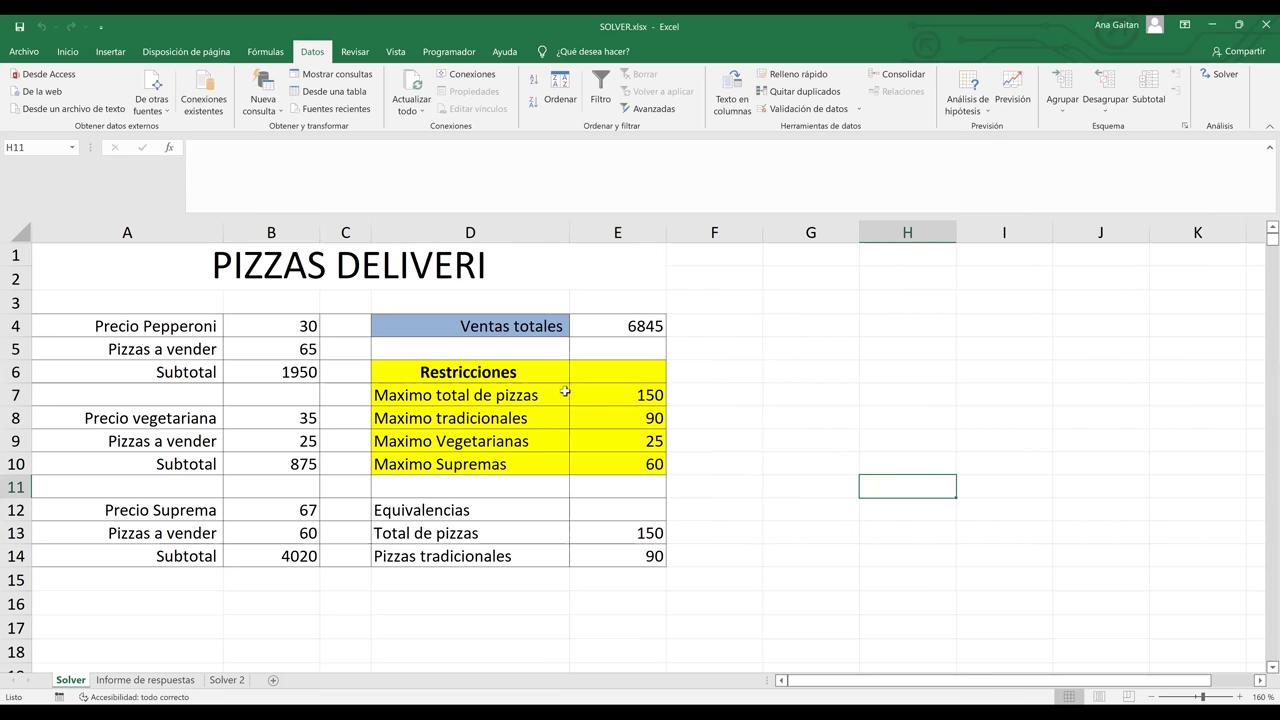
Step: Compare the limits in the Restricciones block D6:E10 with the solved Pepperoni and Suprema quantities in B5 and B13
{"action": "left_click_drag", "start_coordinate": [463, 374], "coordinate": [577, 455]}
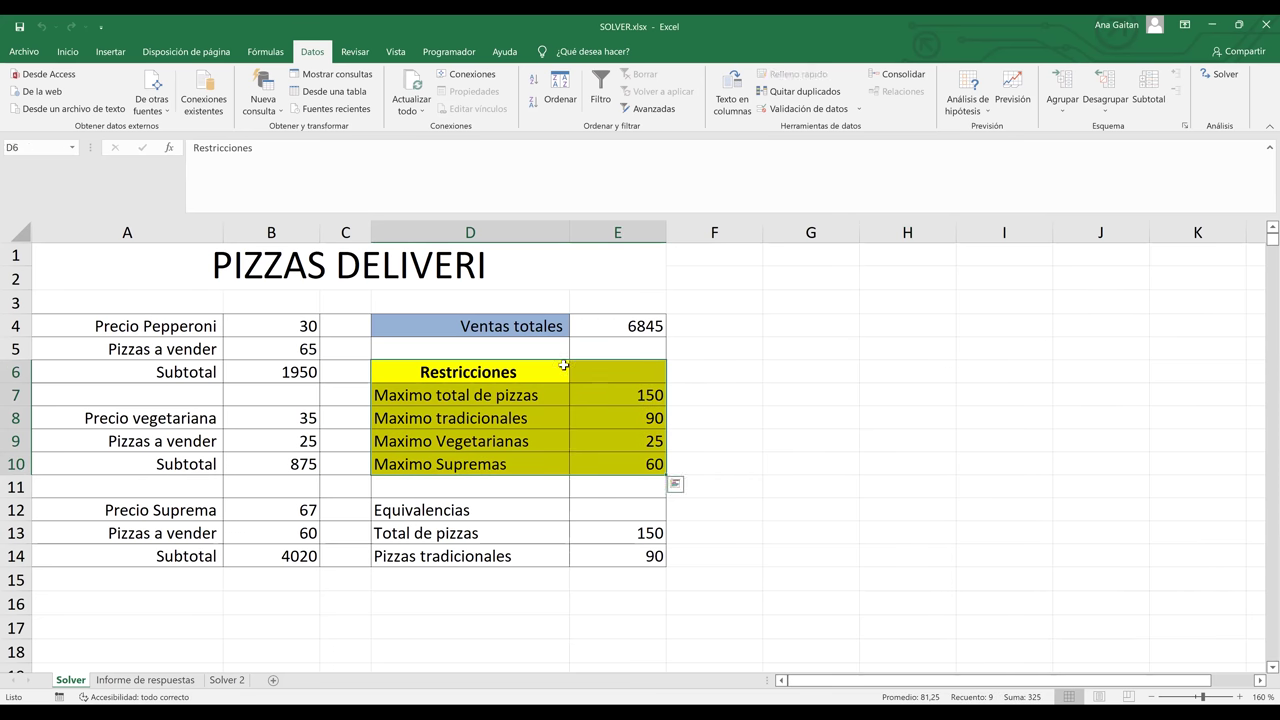
{"action": "left_click", "coordinate": [506, 372]}
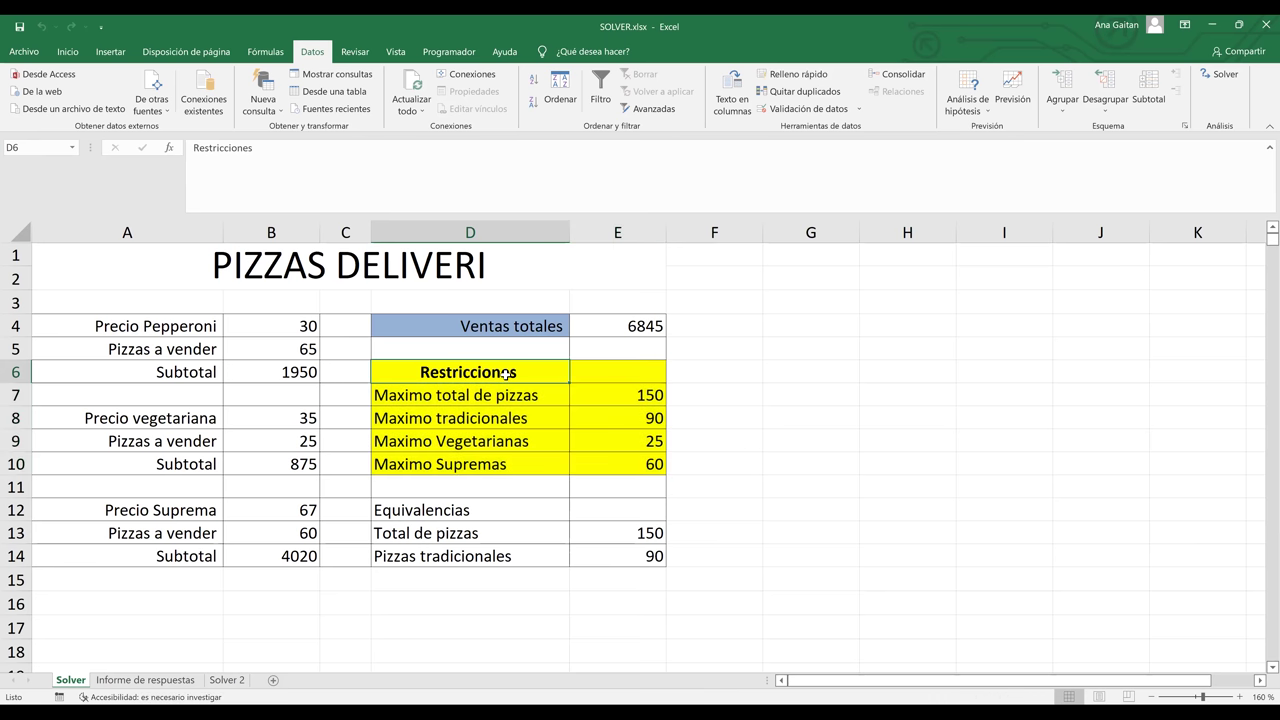
{"action": "left_click", "coordinate": [303, 352]}
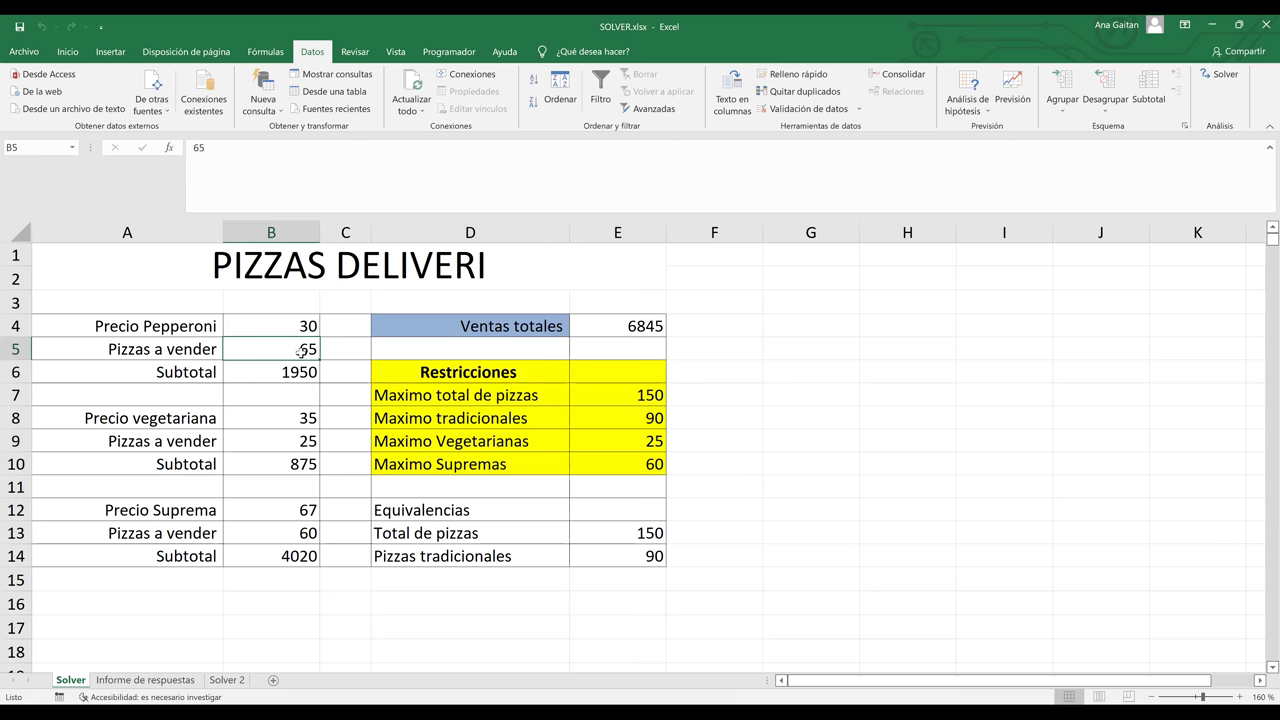
{"action": "left_click", "coordinate": [298, 535]}
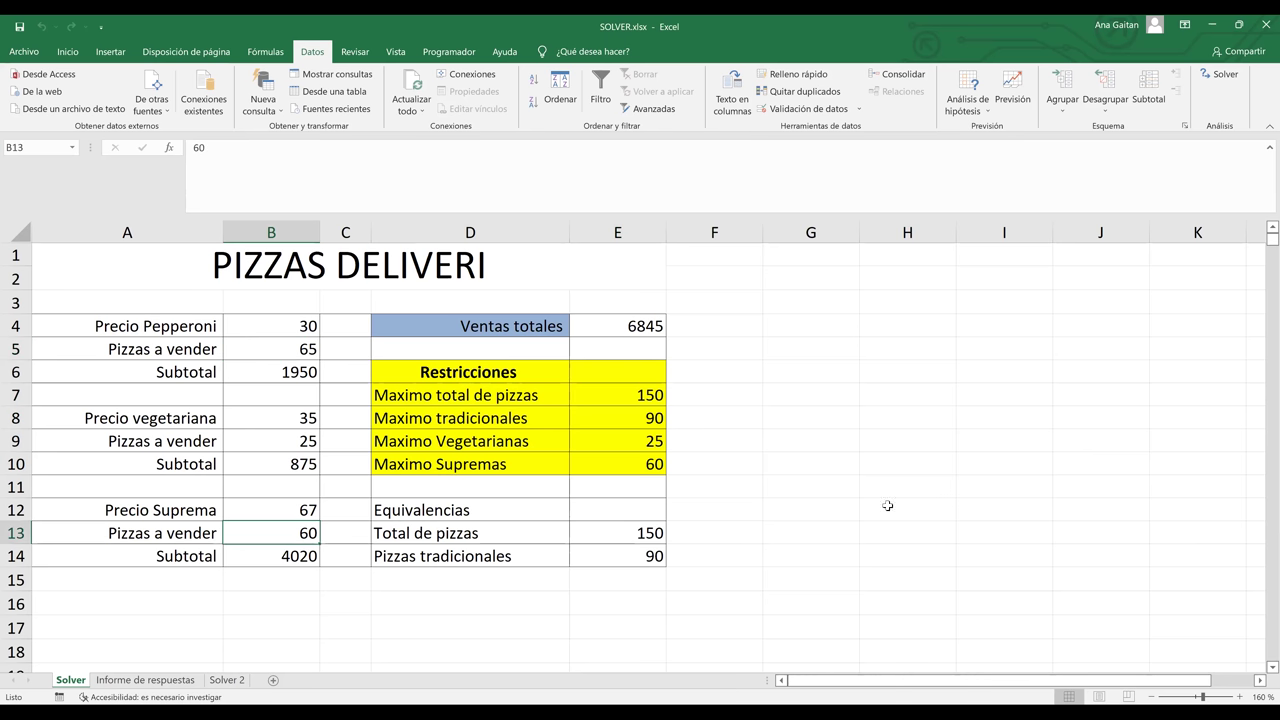
{"action": "left_click", "coordinate": [640, 379]}
{"action": "left_click_drag", "start_coordinate": [640, 395], "coordinate": [632, 464]}
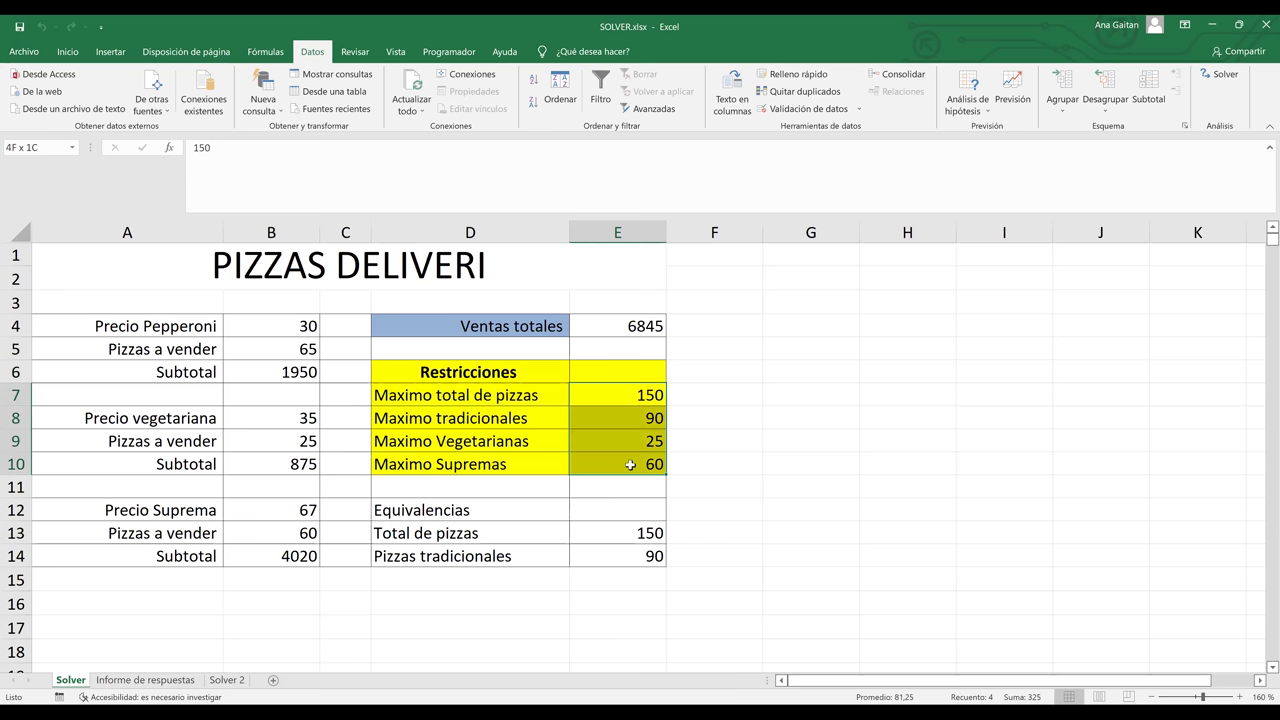
{"action": "left_click", "coordinate": [521, 375]}
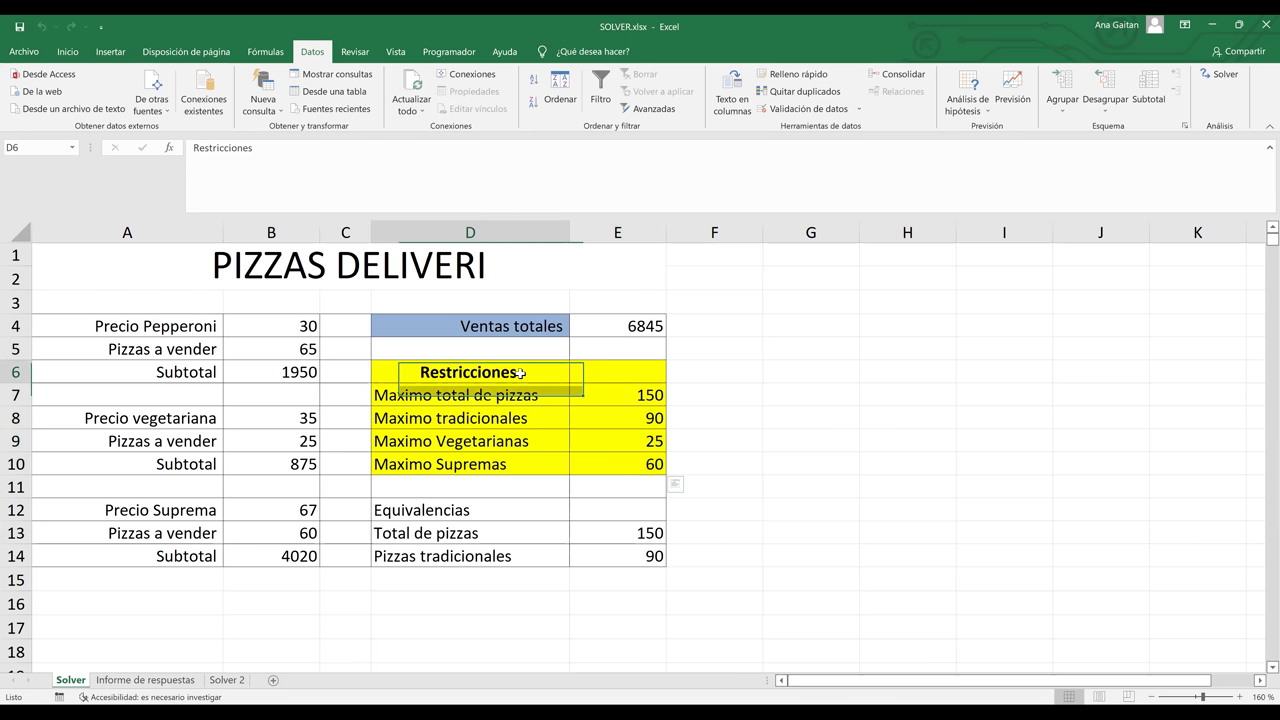
{"action": "left_click", "coordinate": [772, 409]}
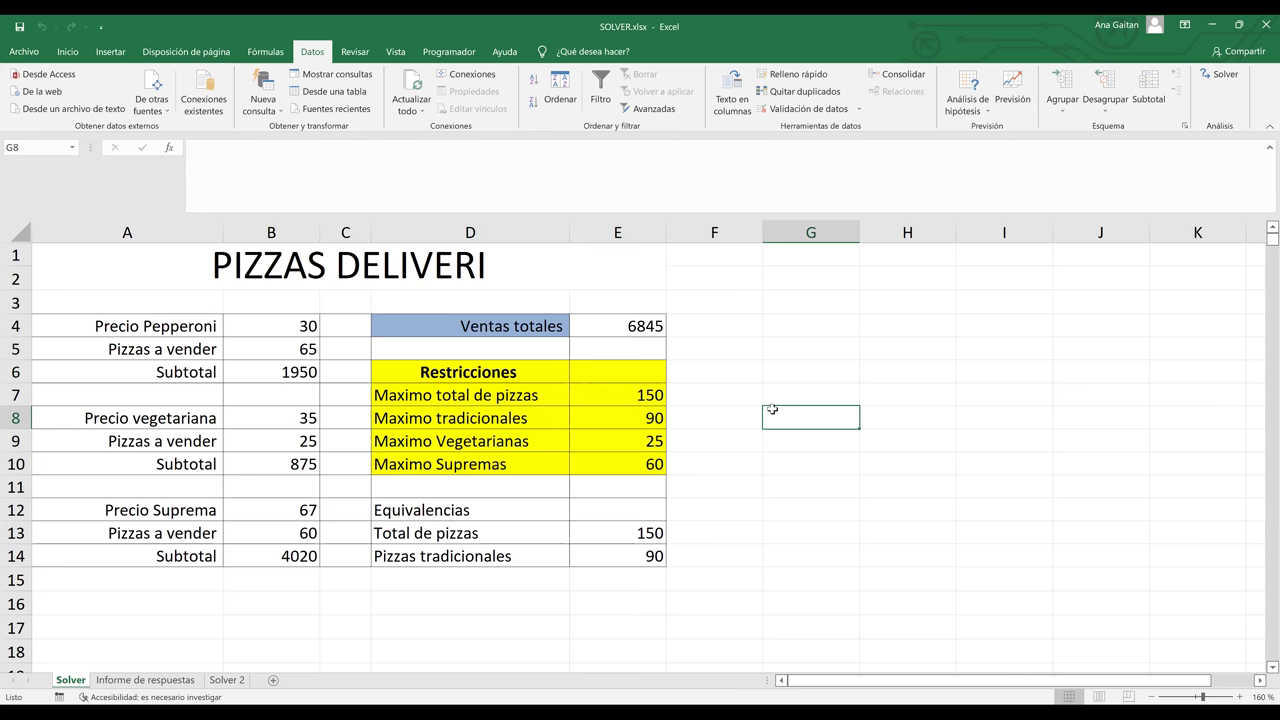
Step: Examine the Pepperoni price, quantity to sell and Subtotal formula in B4:B6
{"action": "left_click", "coordinate": [300, 328]}
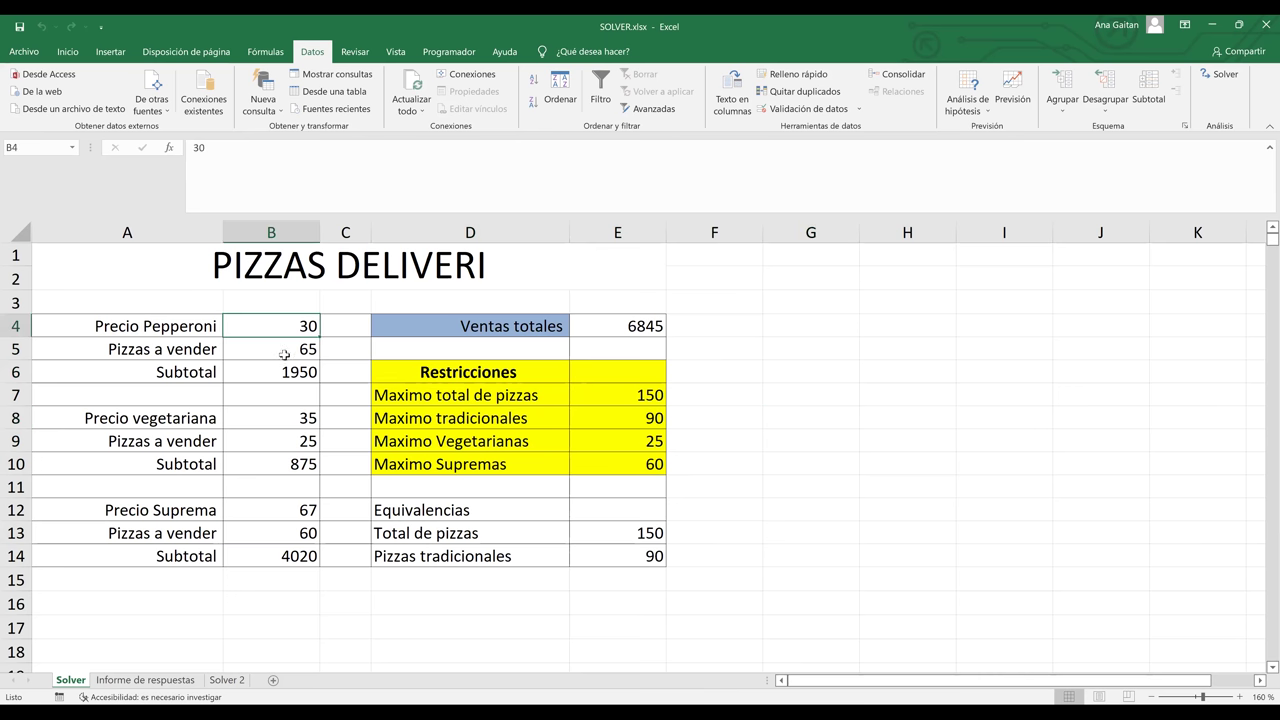
{"action": "left_click", "coordinate": [284, 354]}
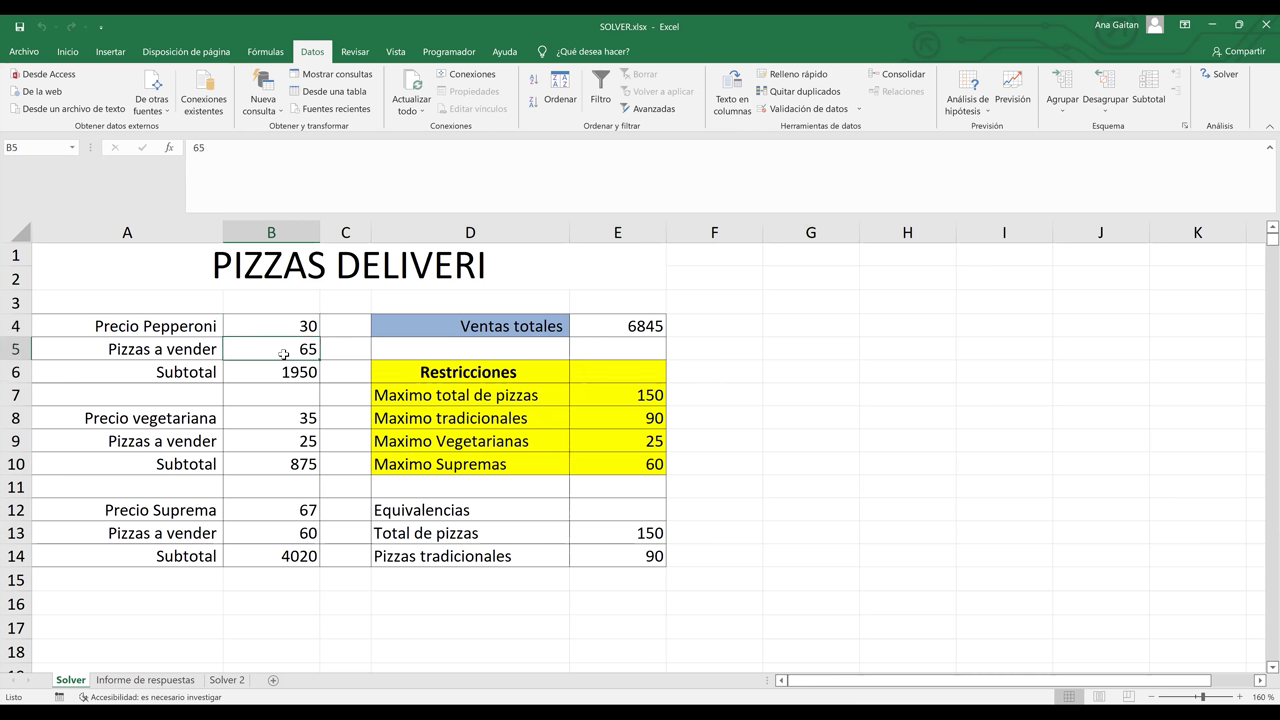
{"action": "left_click", "coordinate": [291, 376]}
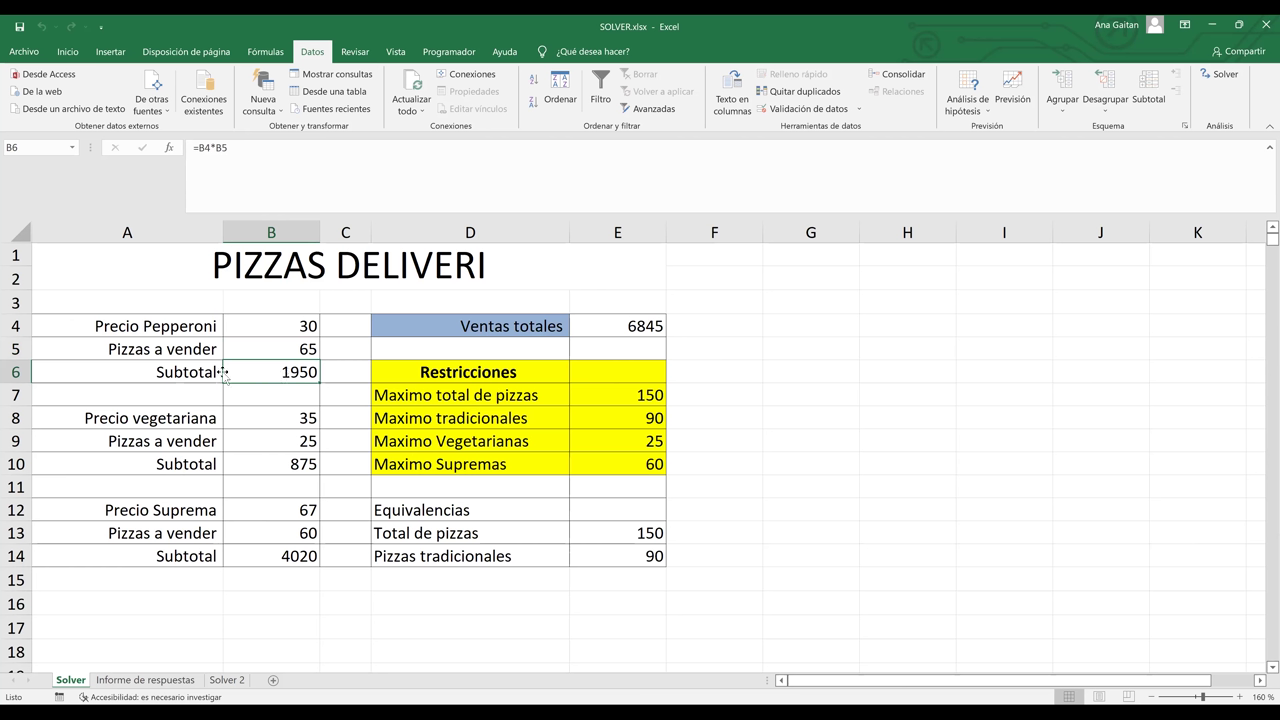
{"action": "left_click", "coordinate": [289, 321]}
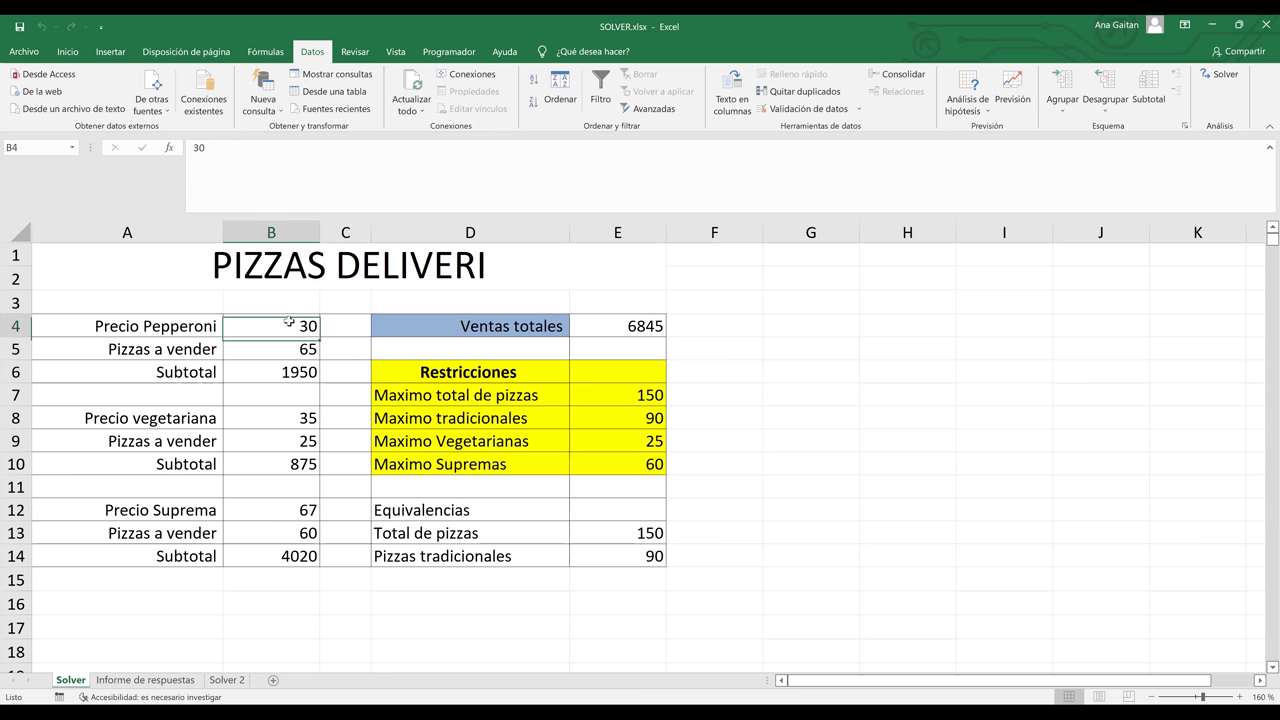
{"action": "left_click", "coordinate": [269, 354]}
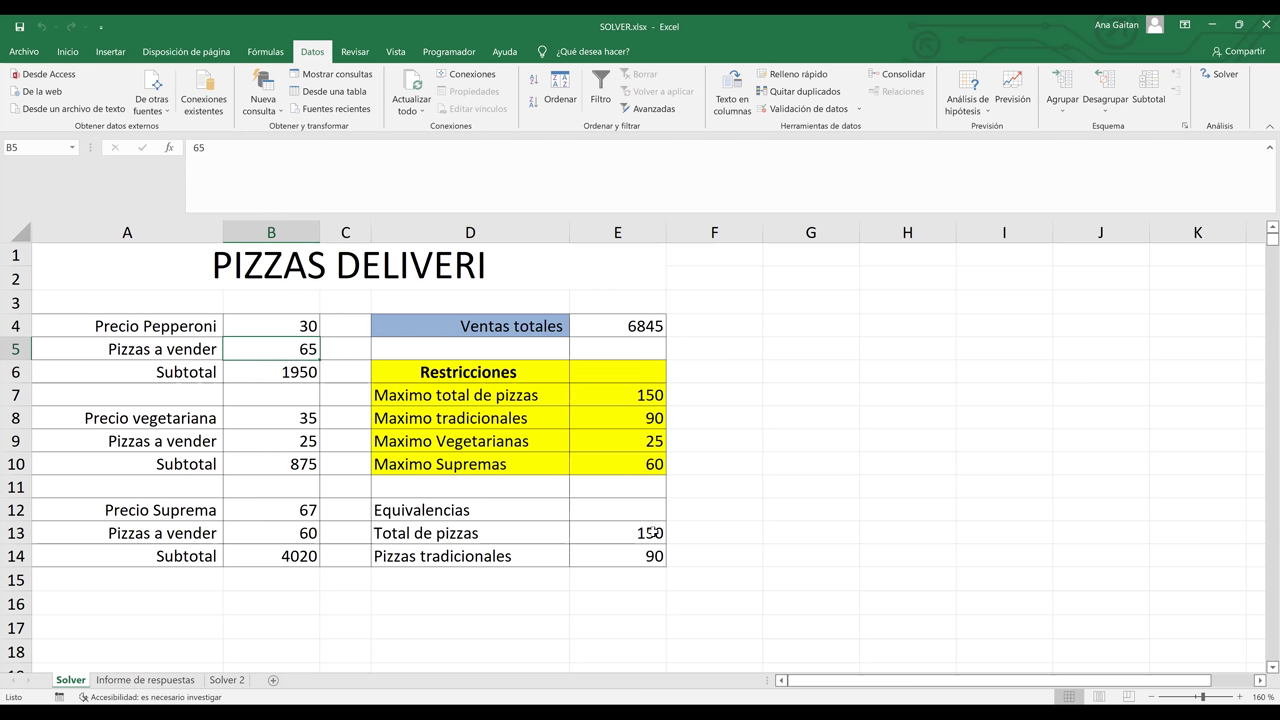
Step: Review each limit in E7:E10 and compare the maximum total of pizzas with Total de pizzas in E13
{"action": "left_click", "coordinate": [652, 395]}
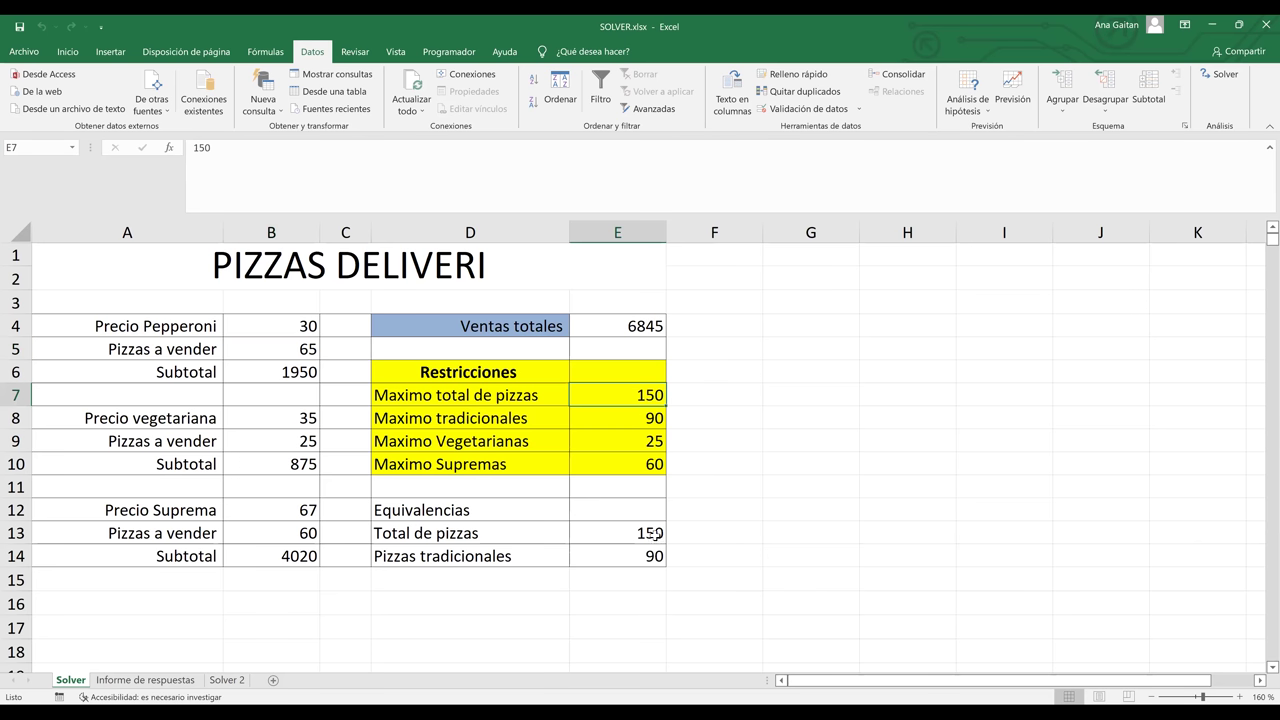
{"action": "left_click", "coordinate": [656, 537]}
{"action": "left_click", "coordinate": [651, 397]}
{"action": "left_click", "coordinate": [644, 417]}
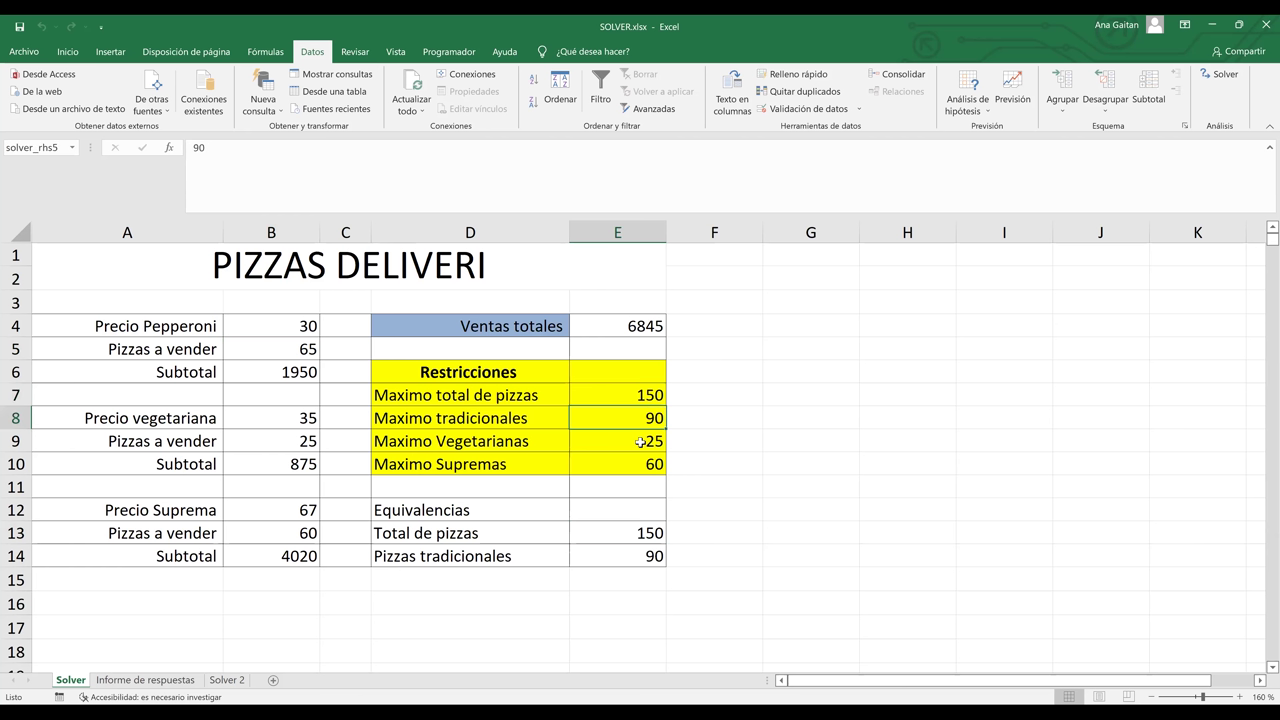
{"action": "left_click", "coordinate": [640, 441]}
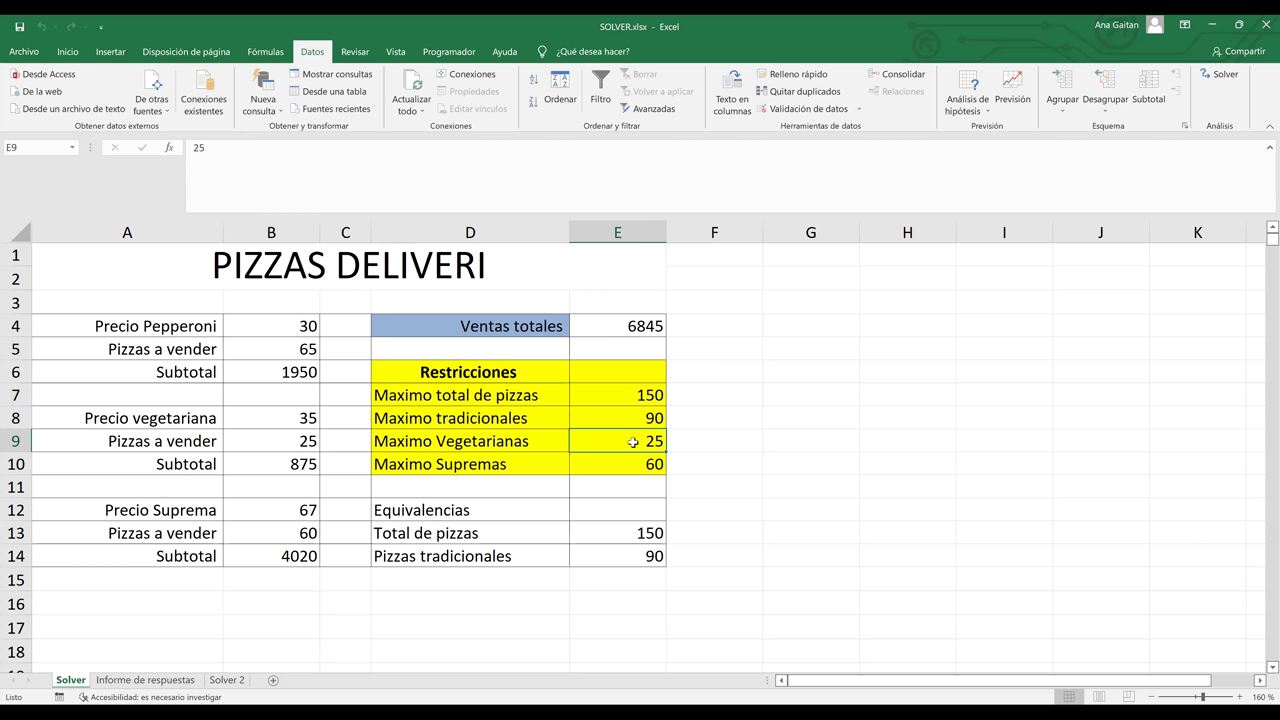
{"action": "left_click", "coordinate": [650, 467]}
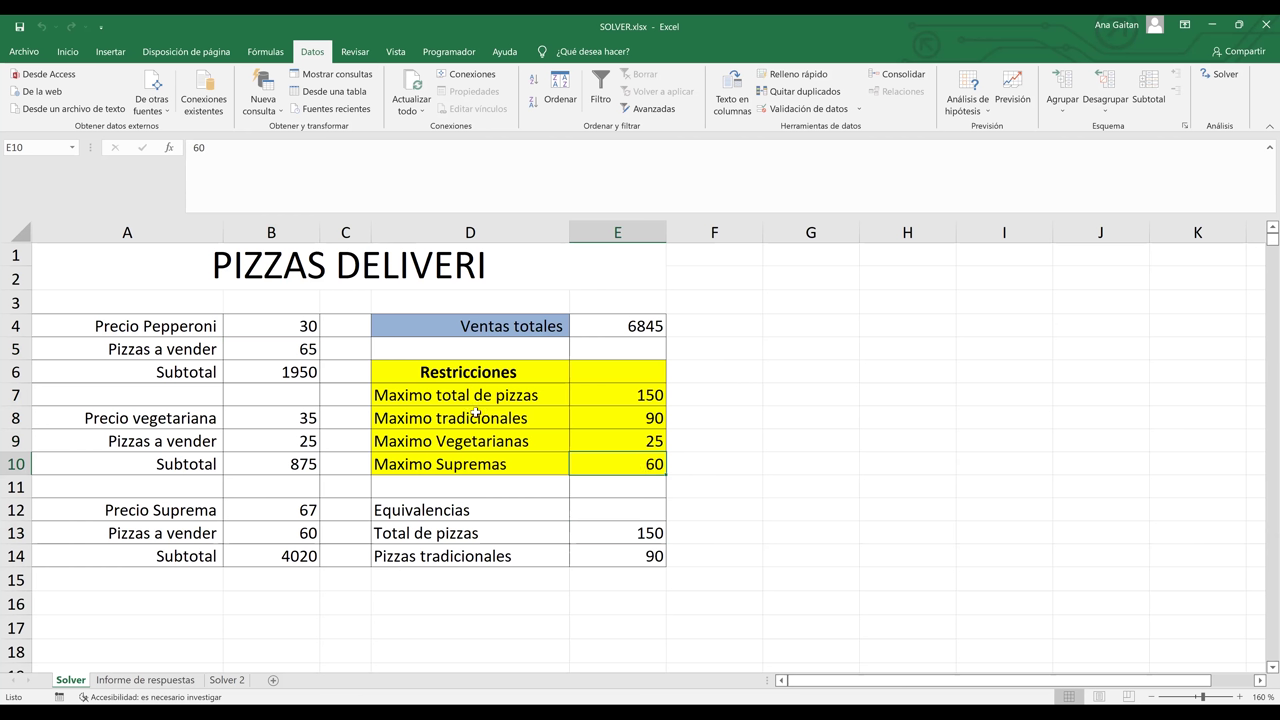
{"action": "left_click", "coordinate": [637, 445]}
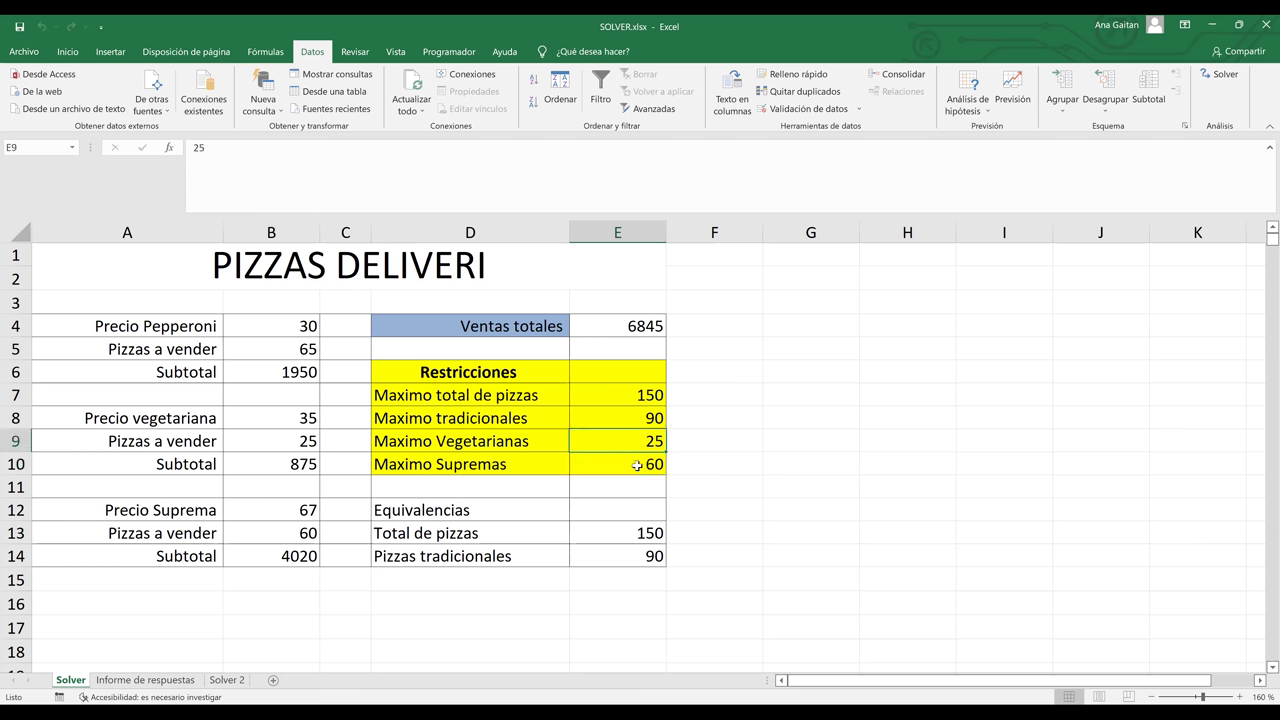
{"action": "left_click", "coordinate": [637, 465]}
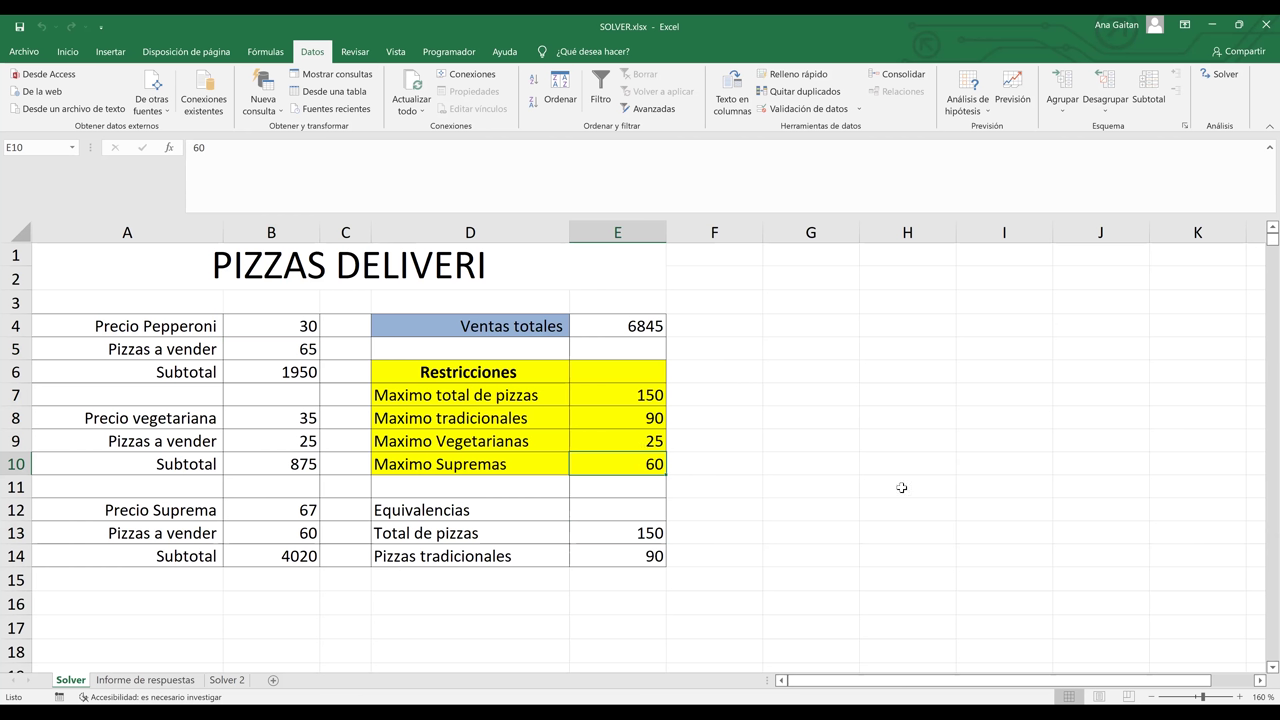
Step: Enter the formula =B5+B9+B13 in H7 to add the three pizza quantities and compare it with the Total de pizzas formula in E13
{"action": "left_click", "coordinate": [914, 395]}
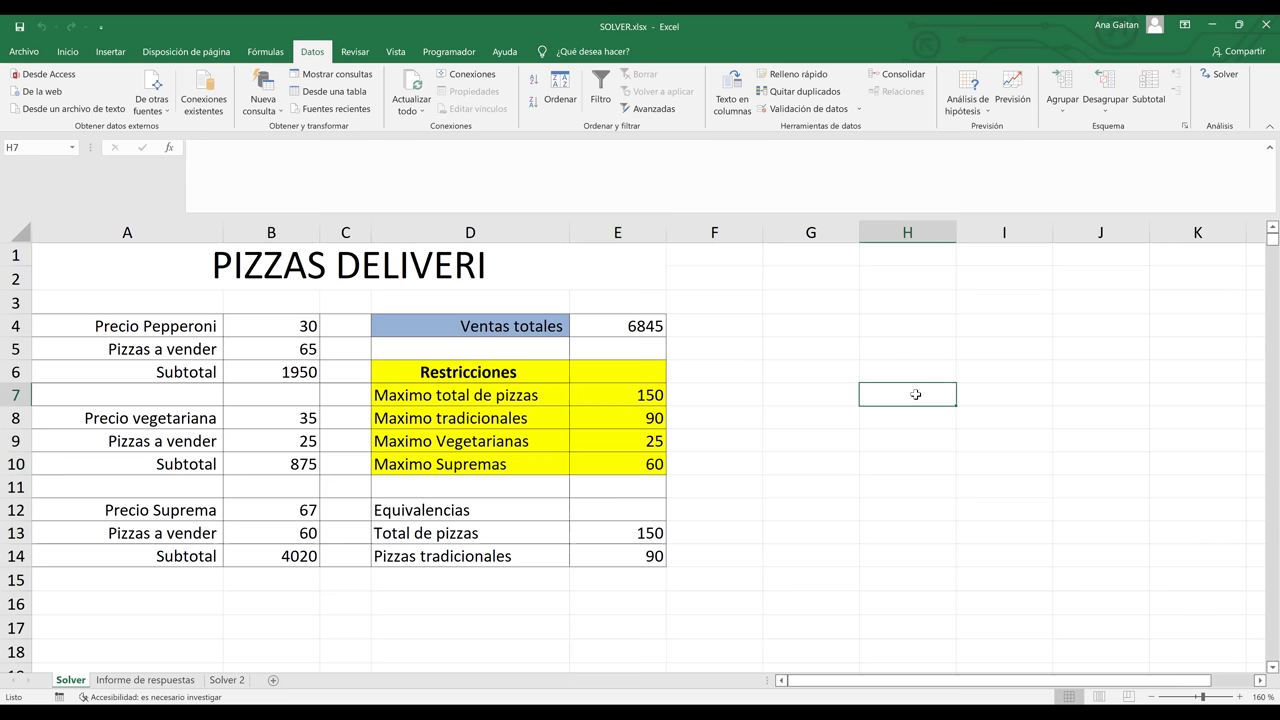
{"action": "type", "text": "="}
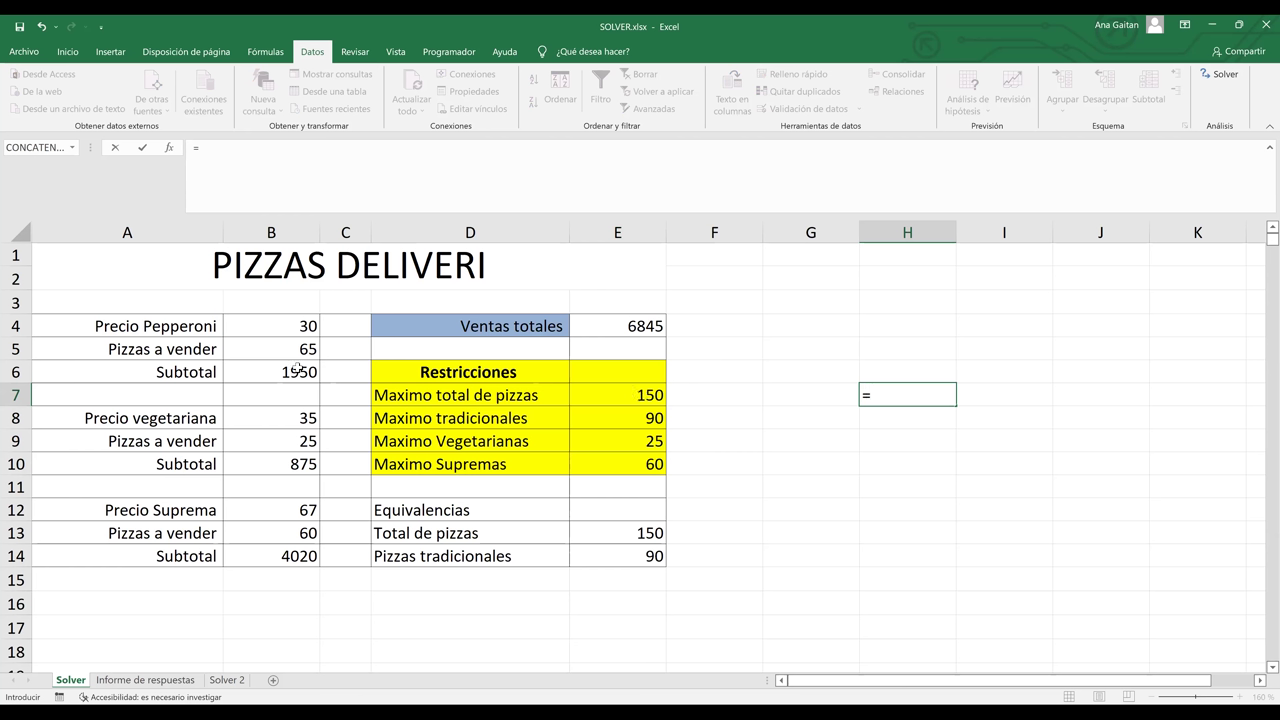
{"action": "left_click", "coordinate": [294, 351]}
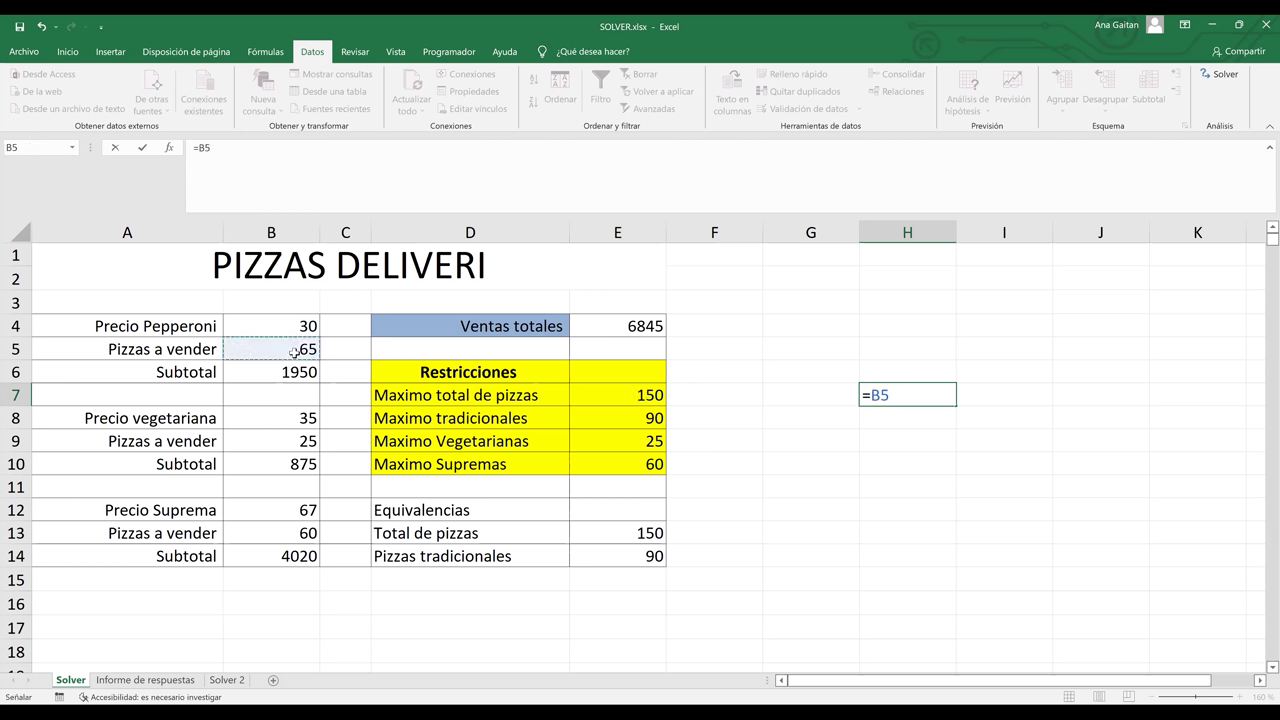
{"action": "type", "text": "+"}
{"action": "left_click", "coordinate": [294, 443]}
{"action": "type", "text": "+"}
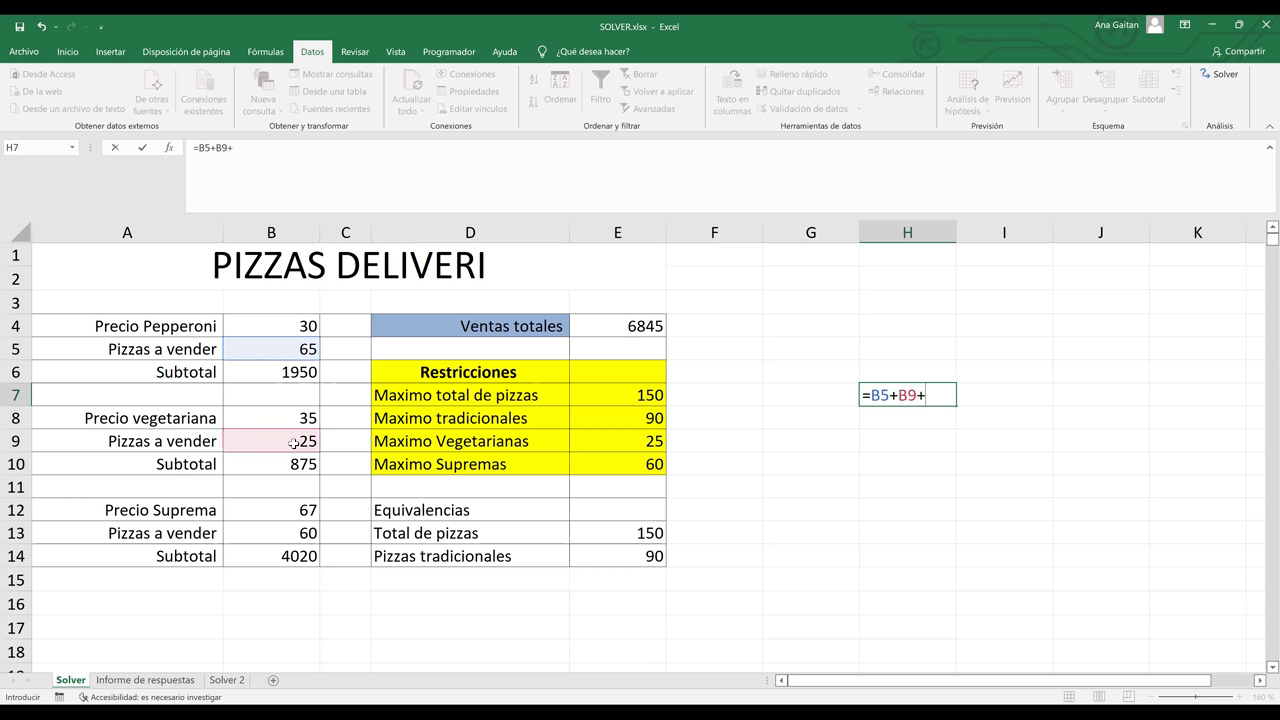
{"action": "left_click", "coordinate": [282, 536]}
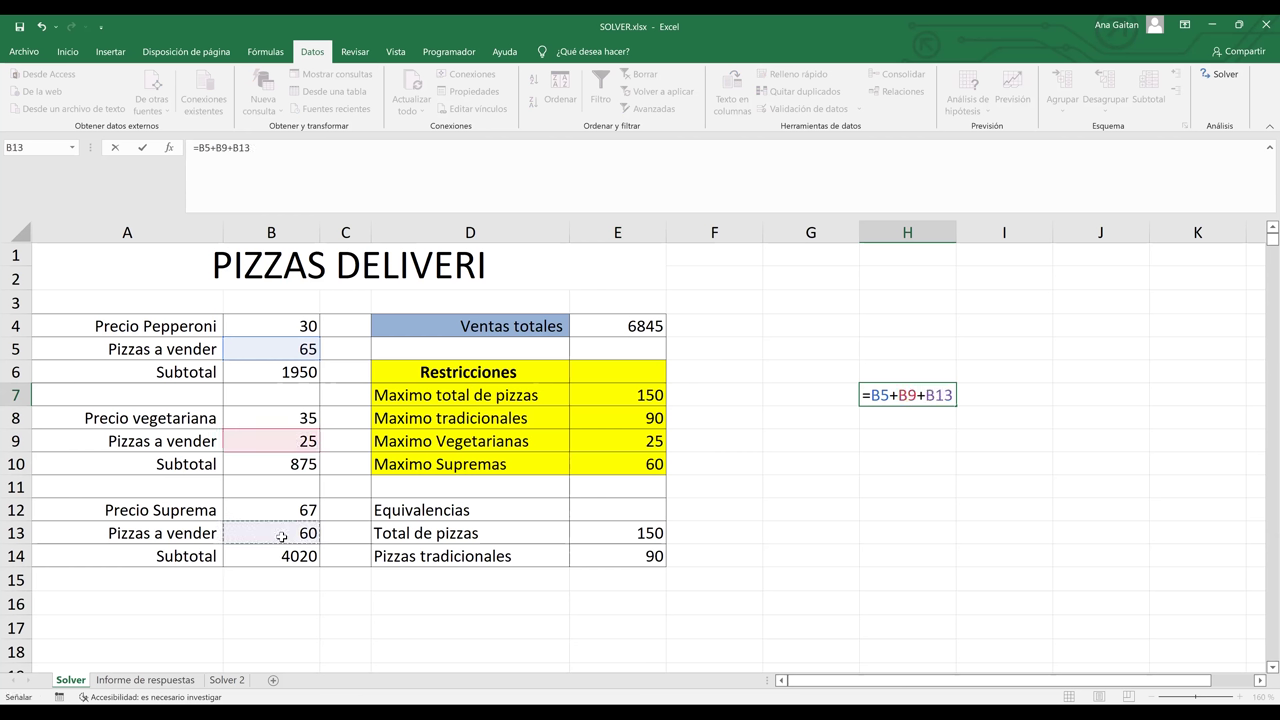
{"action": "key", "text": "Return"}
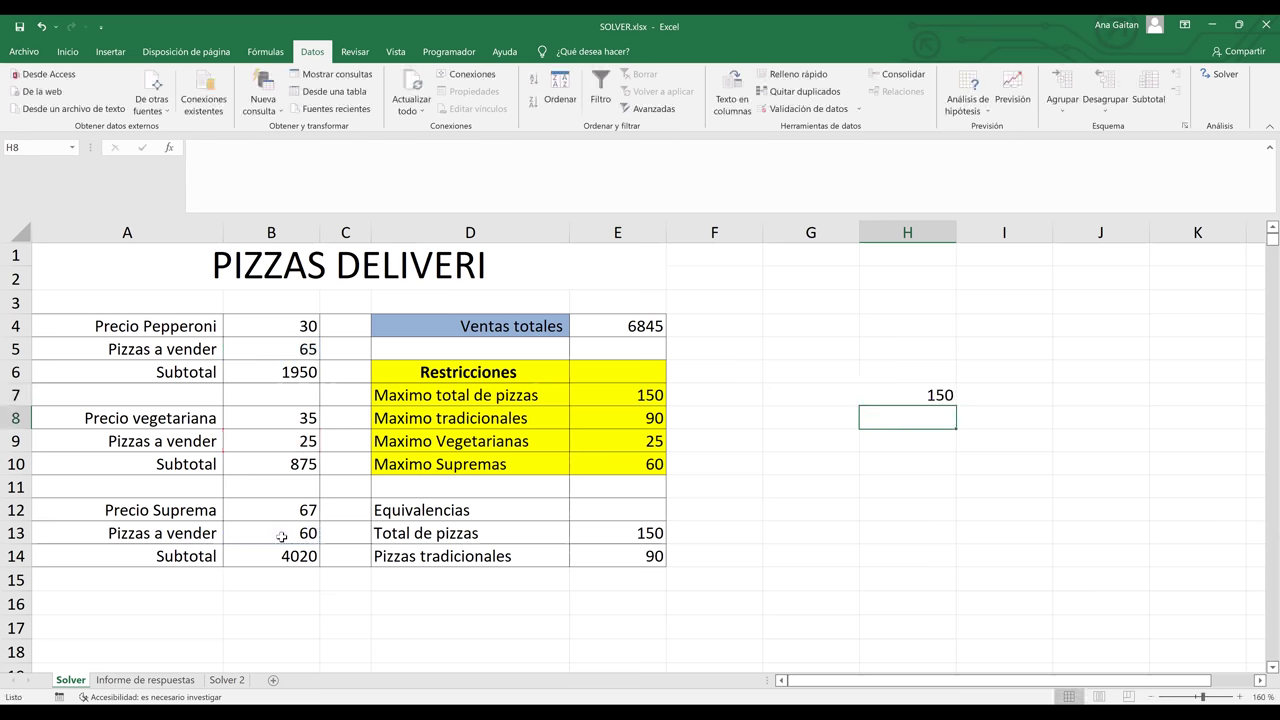
{"action": "left_click", "coordinate": [926, 395]}
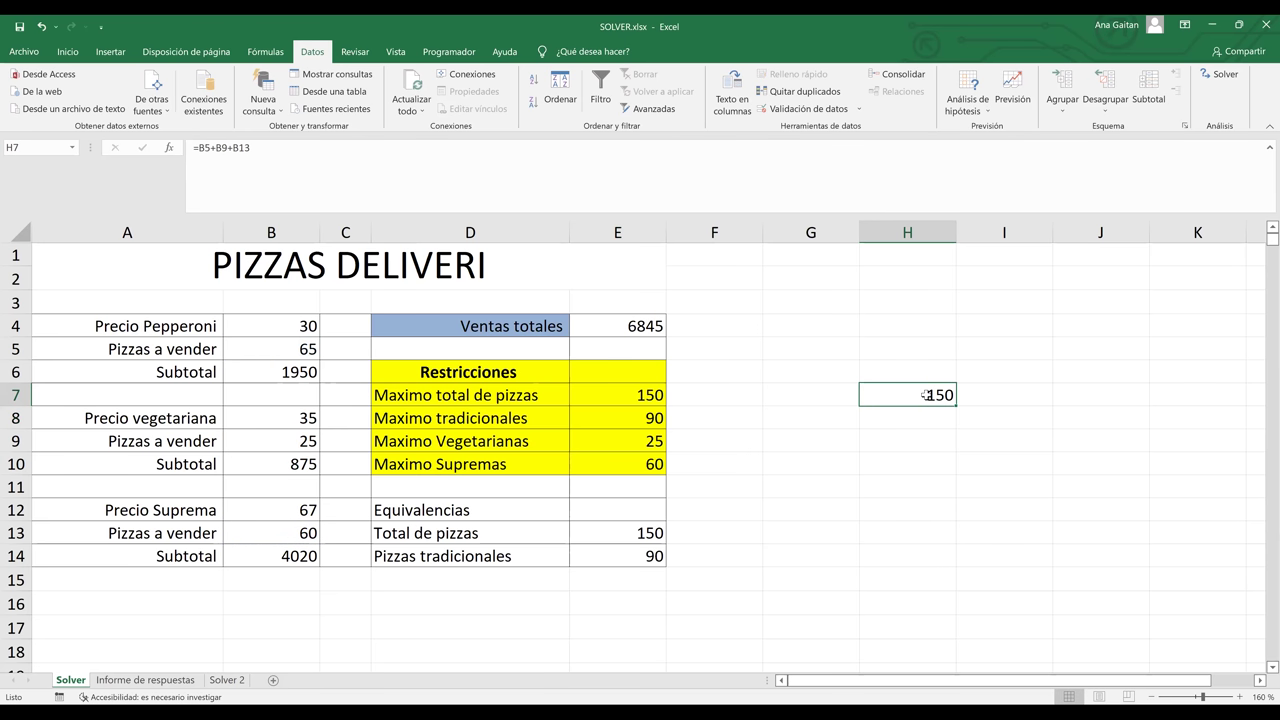
{"action": "left_click", "coordinate": [636, 530]}
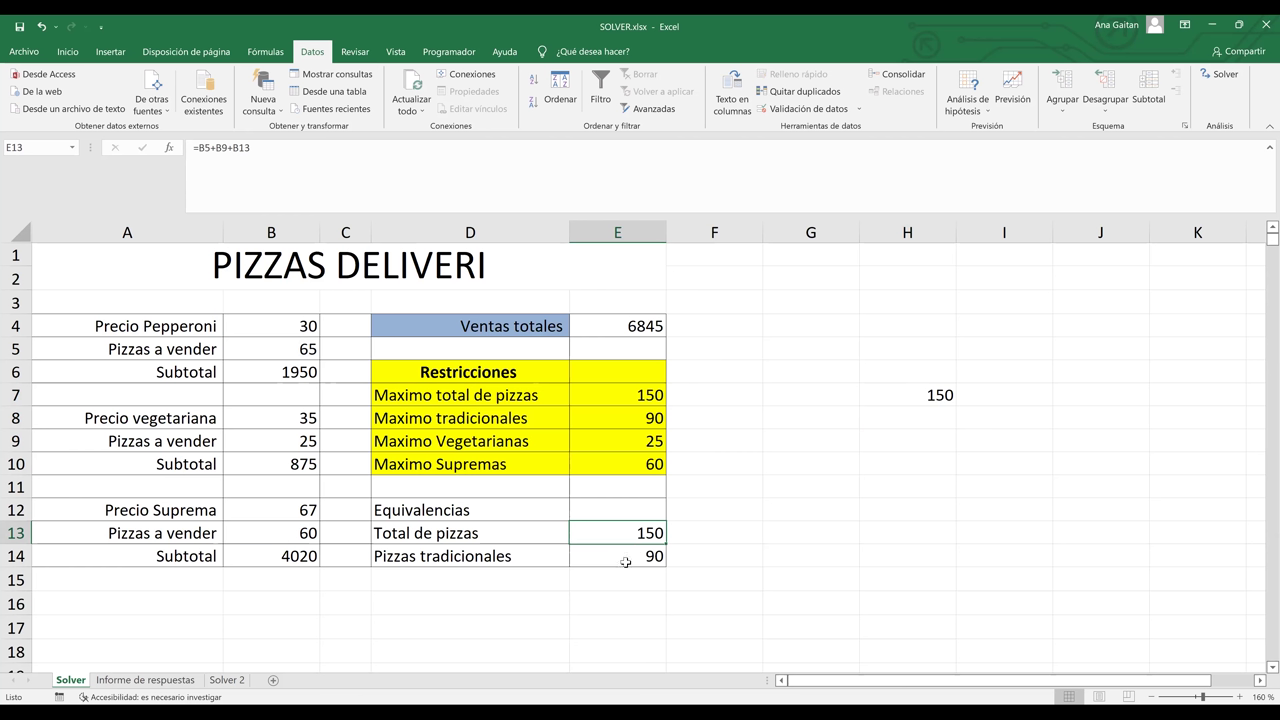
Step: Enter the formula =B5+B9 in H13 to add the Pepperoni and vegetarian quantities, and compare it with the Pizzas tradicionales formula in E14
{"action": "left_click", "coordinate": [625, 562]}
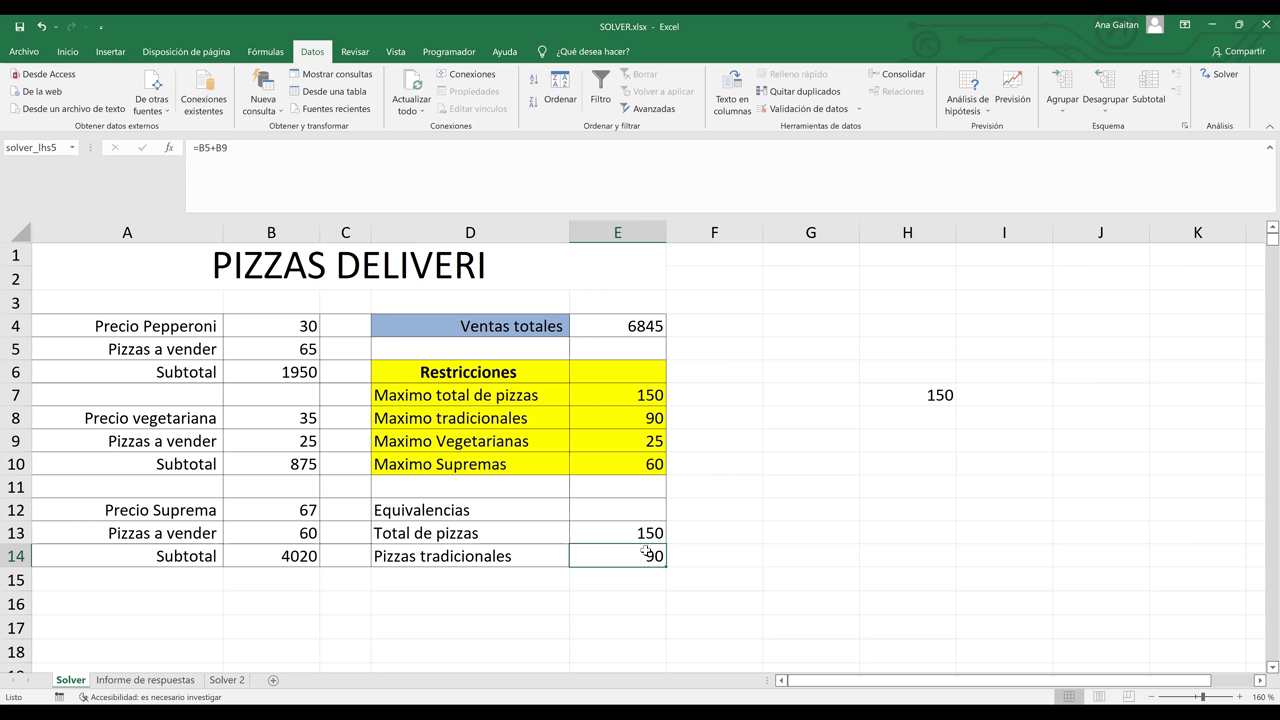
{"action": "left_click", "coordinate": [291, 345]}
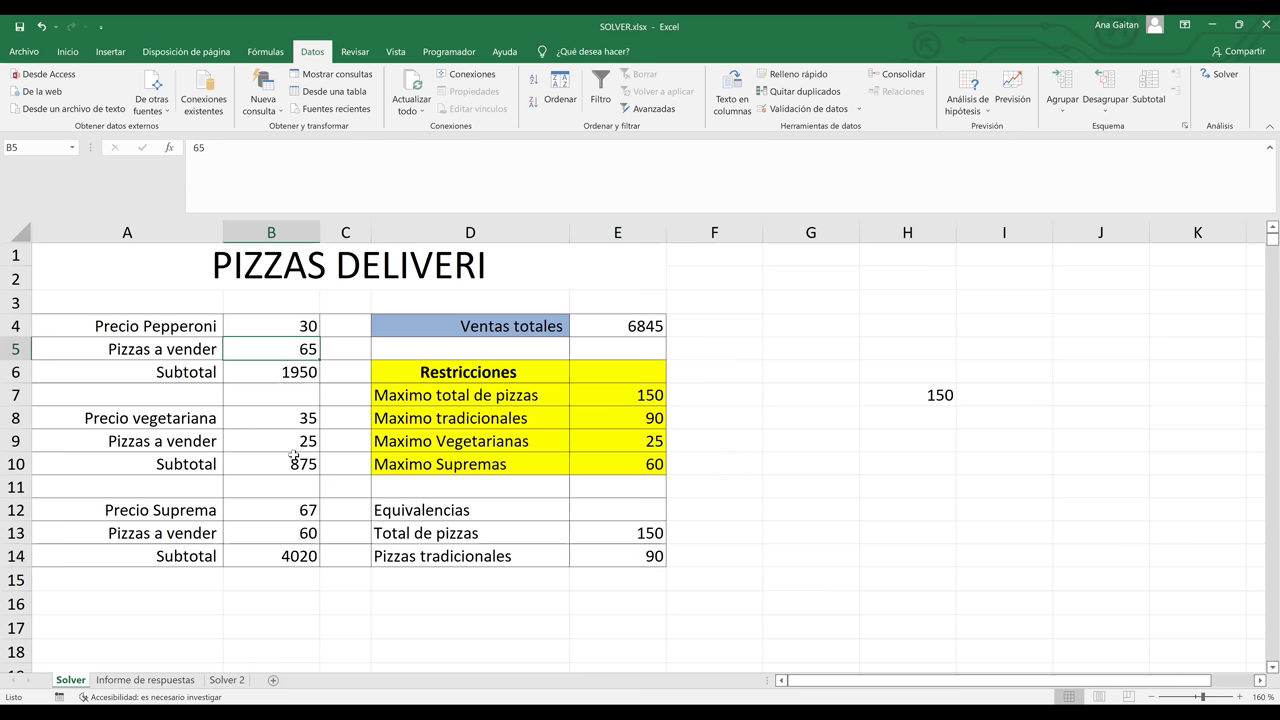
{"action": "left_click", "coordinate": [296, 443], "text": "ctrl"}
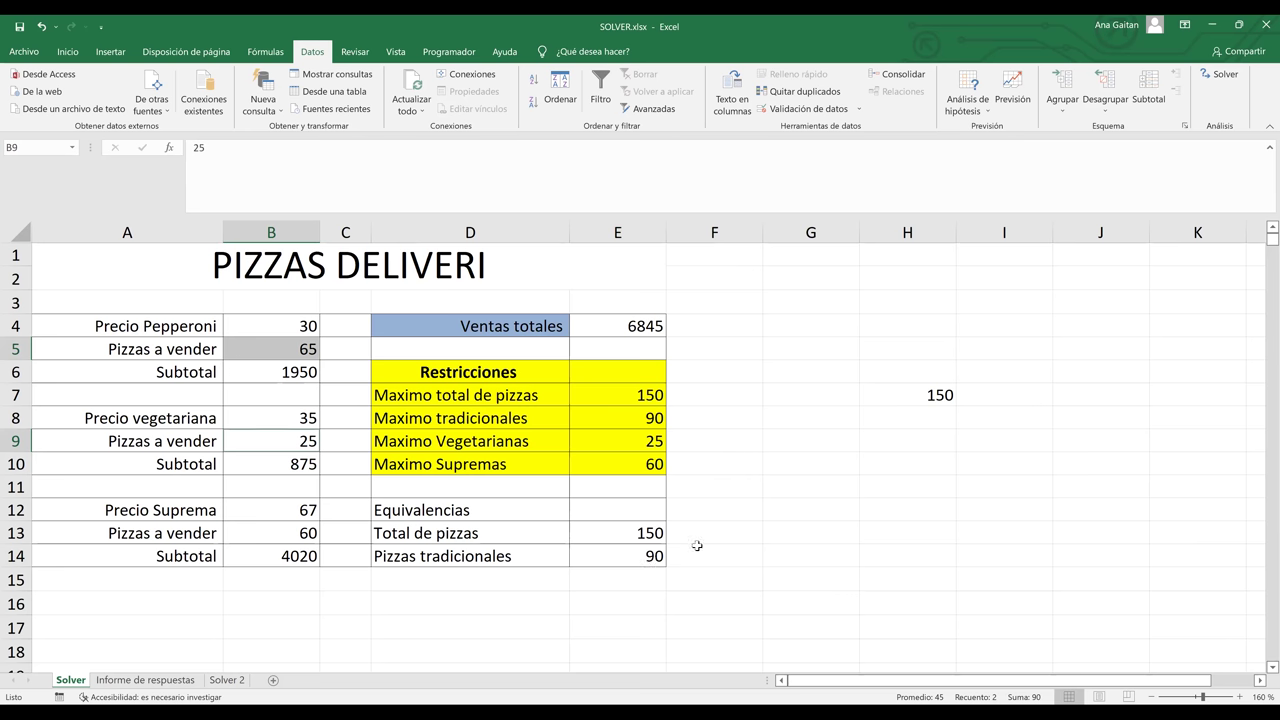
{"action": "left_click", "coordinate": [921, 533]}
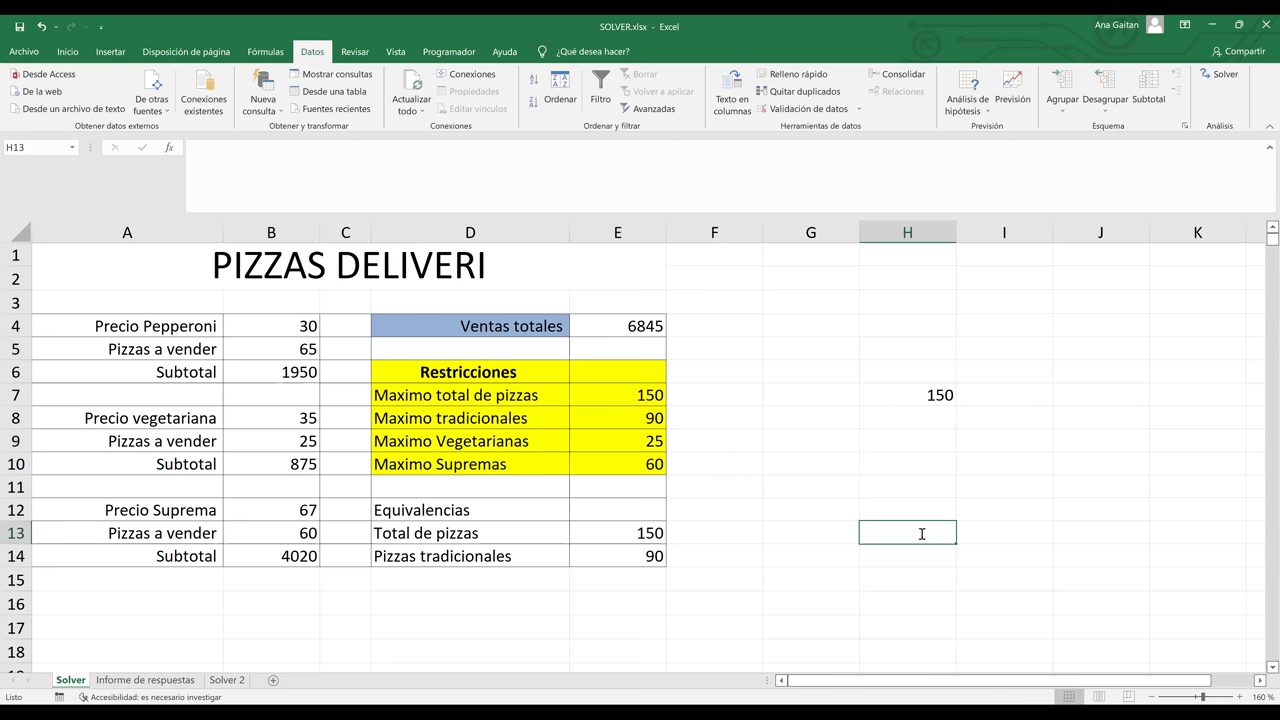
{"action": "type", "text": "="}
{"action": "left_click", "coordinate": [296, 347]}
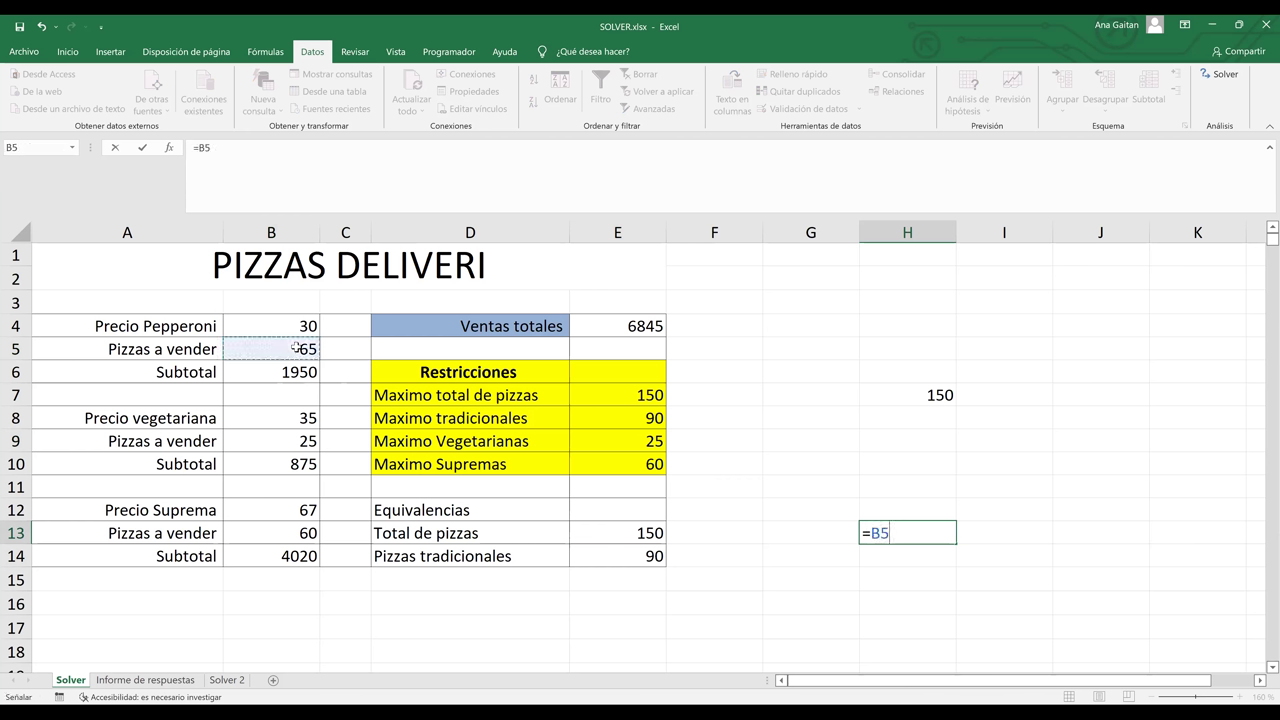
{"action": "type", "text": "+"}
{"action": "left_click", "coordinate": [305, 441]}
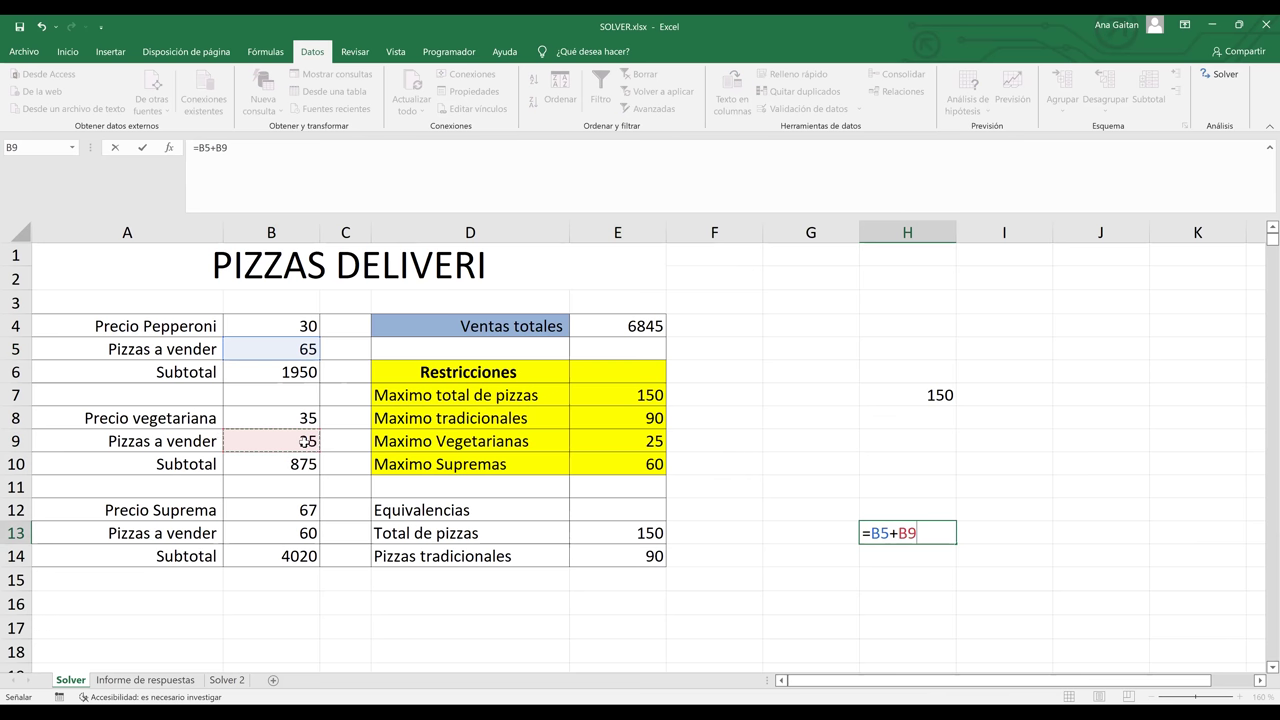
{"action": "key", "text": "Return"}
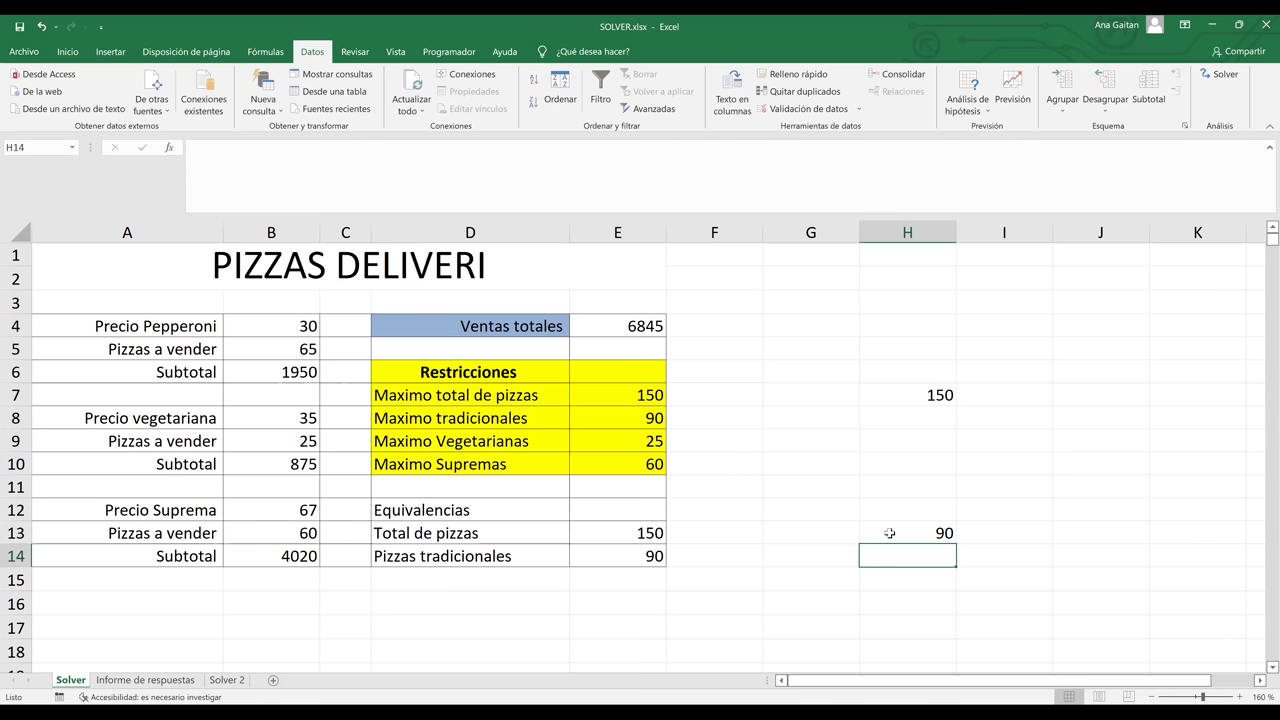
{"action": "left_click", "coordinate": [930, 533]}
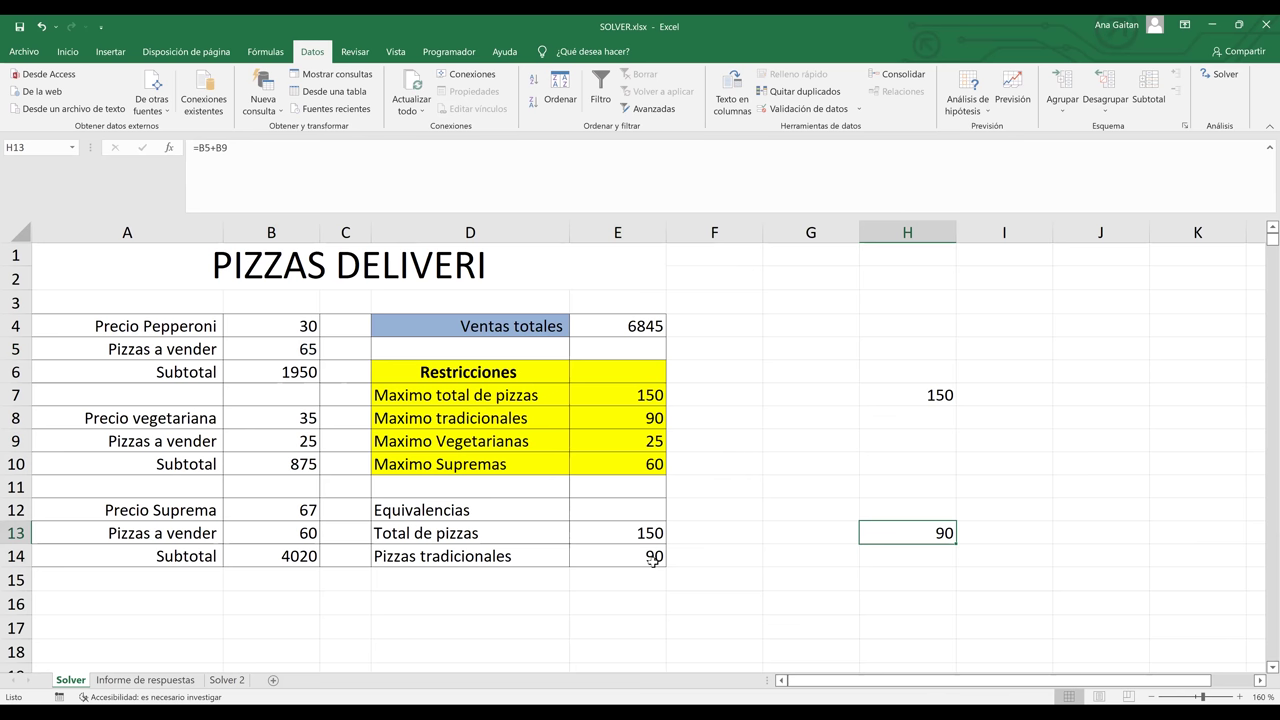
{"action": "left_click", "coordinate": [652, 561]}
Step: Compare the pizza data in B4:B14 with the Total de pizzas formula in E13 and the Ventas totales formula in E4
{"action": "left_click_drag", "start_coordinate": [300, 464], "coordinate": [308, 312]}
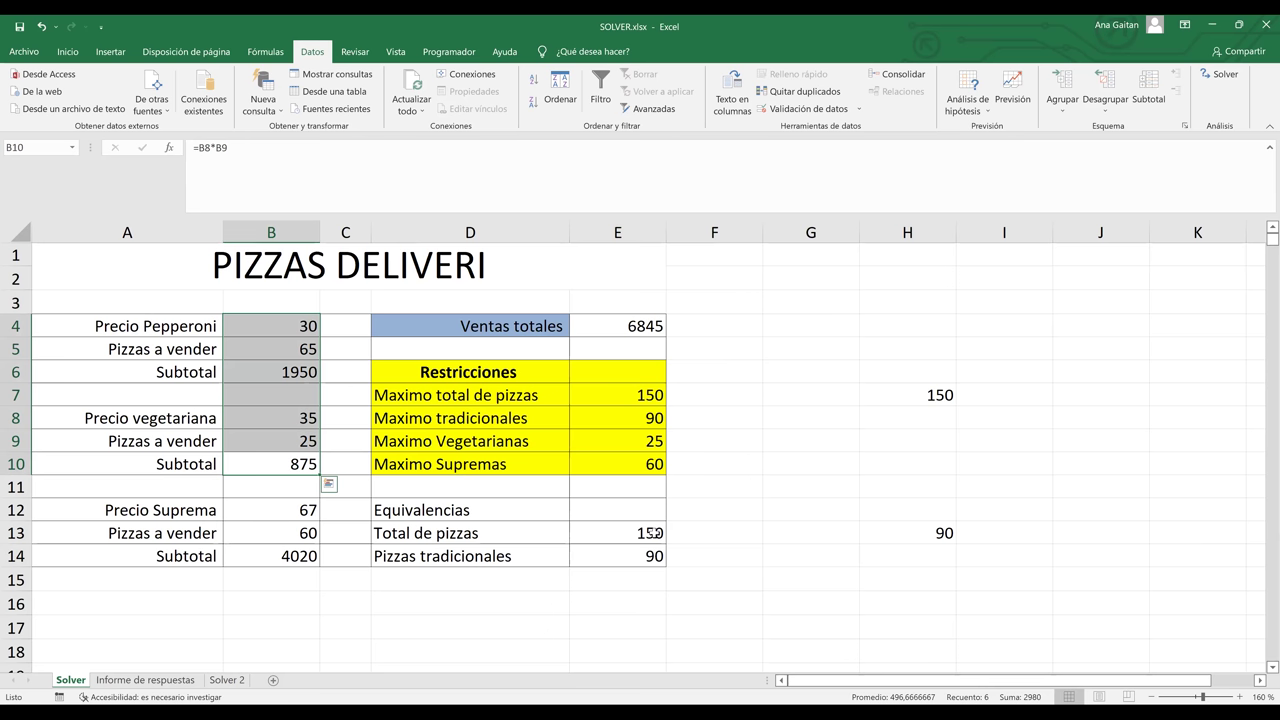
{"action": "left_click", "coordinate": [653, 533]}
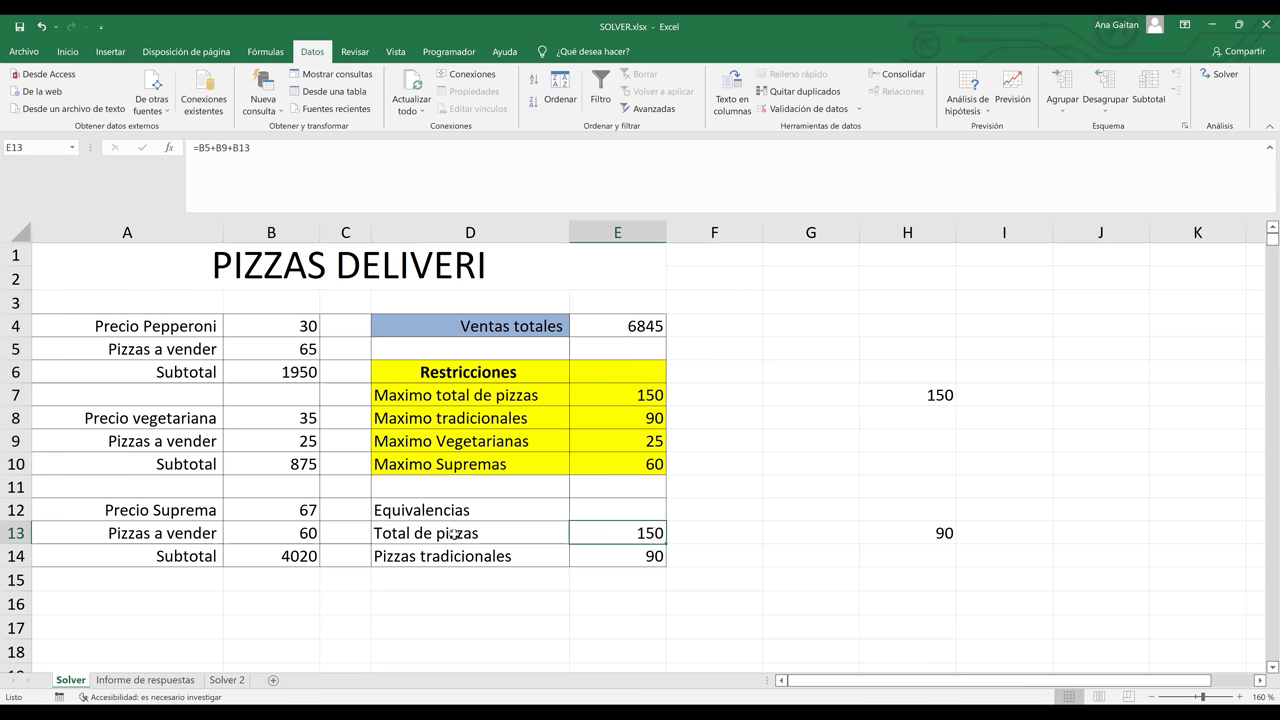
{"action": "left_click", "coordinate": [293, 556]}
{"action": "left_click_drag", "start_coordinate": [297, 397], "coordinate": [298, 327]}
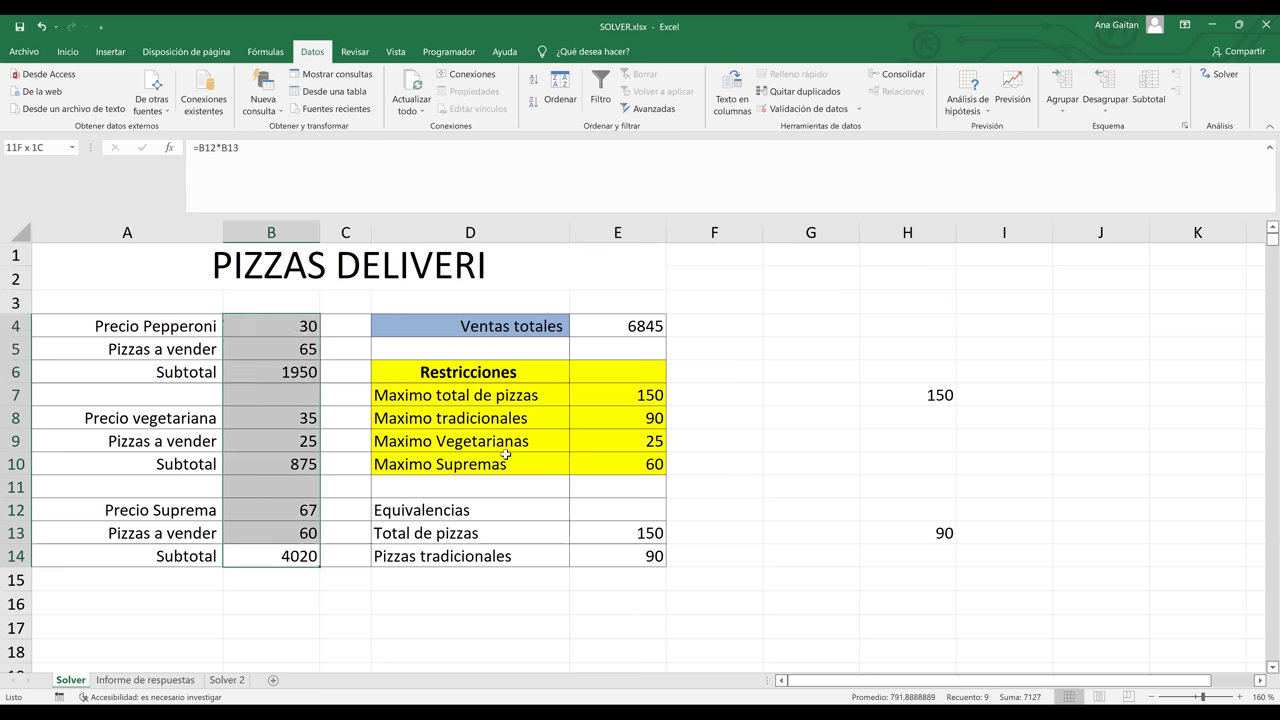
{"action": "left_click", "coordinate": [648, 538]}
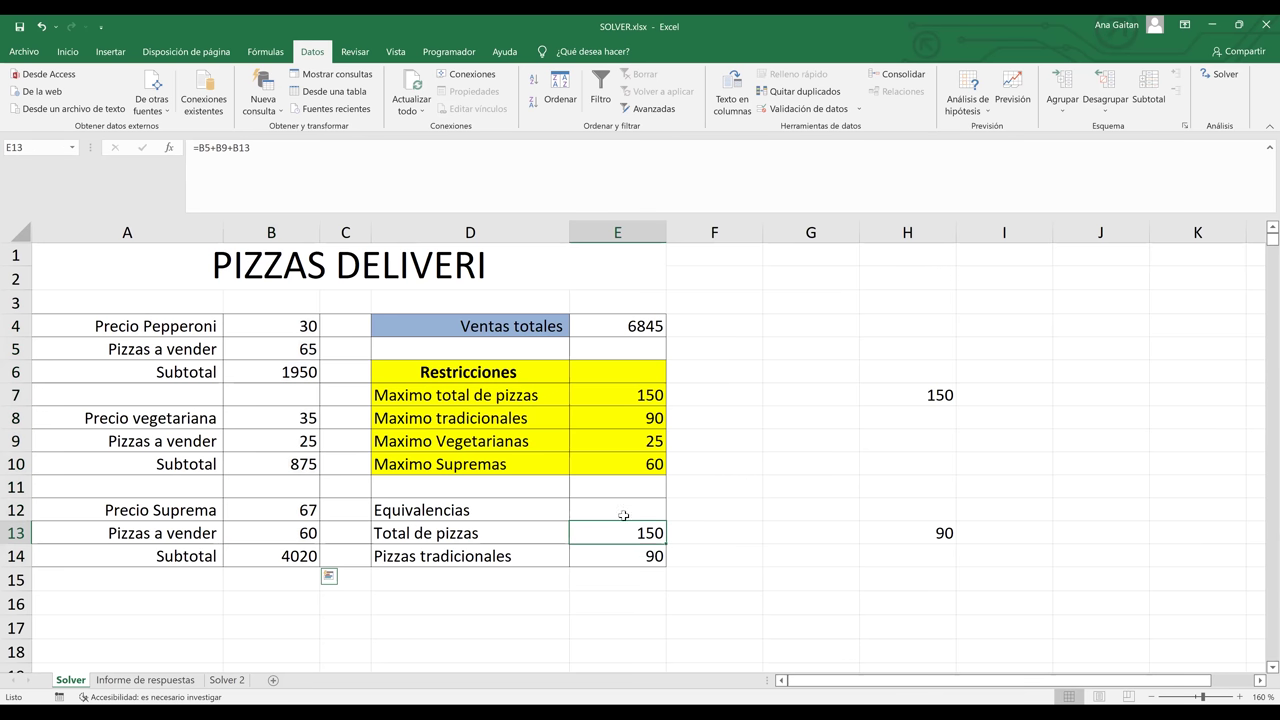
{"action": "left_click", "coordinate": [655, 327]}
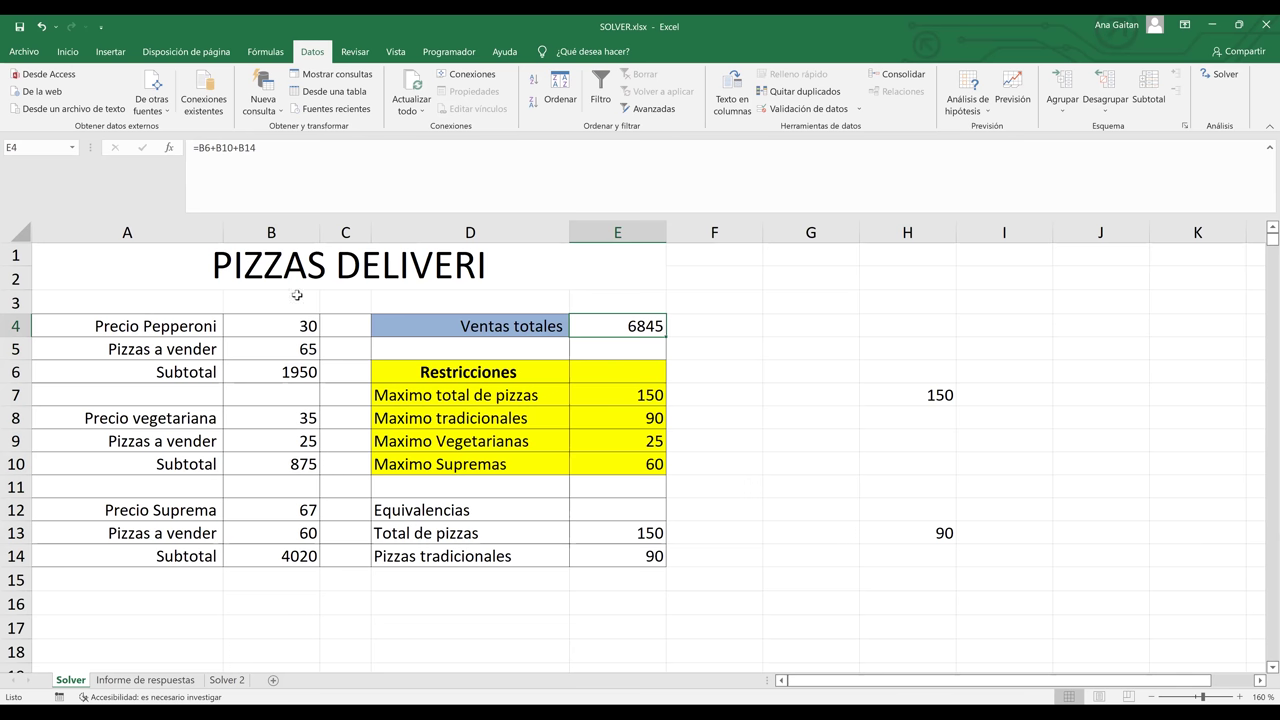
{"action": "left_click", "coordinate": [284, 328]}
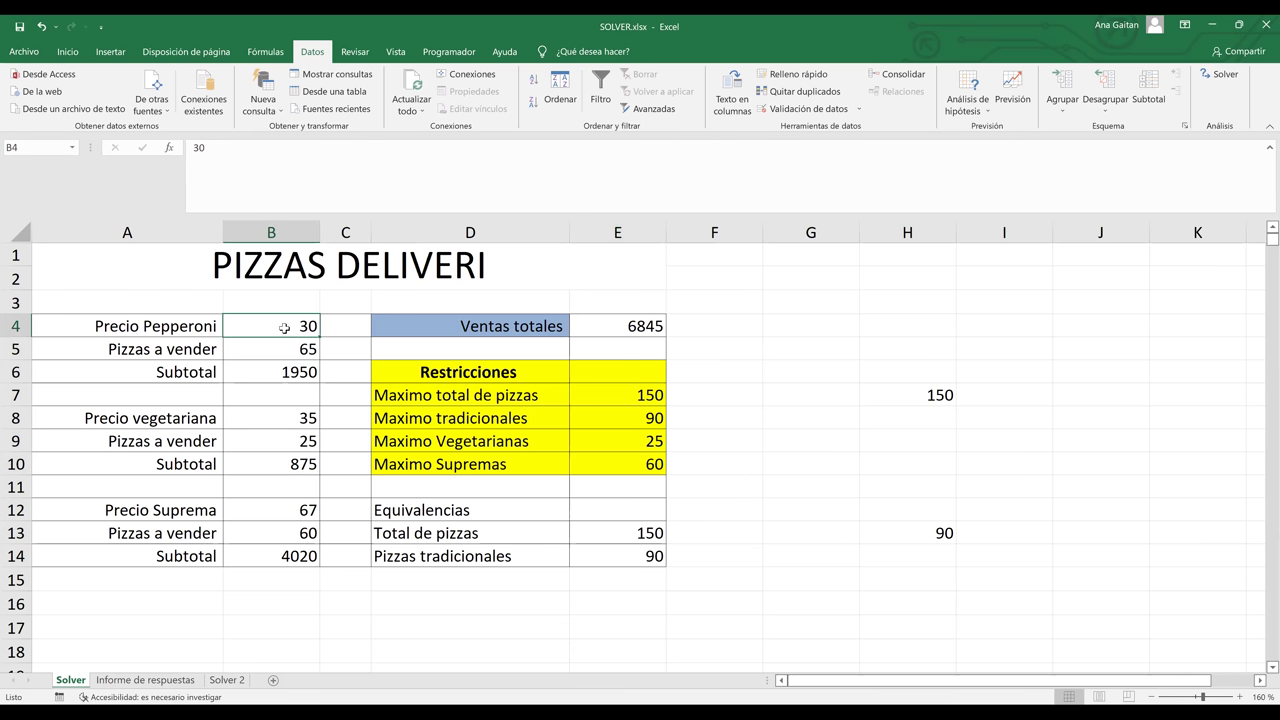
{"action": "left_click", "coordinate": [630, 328]}
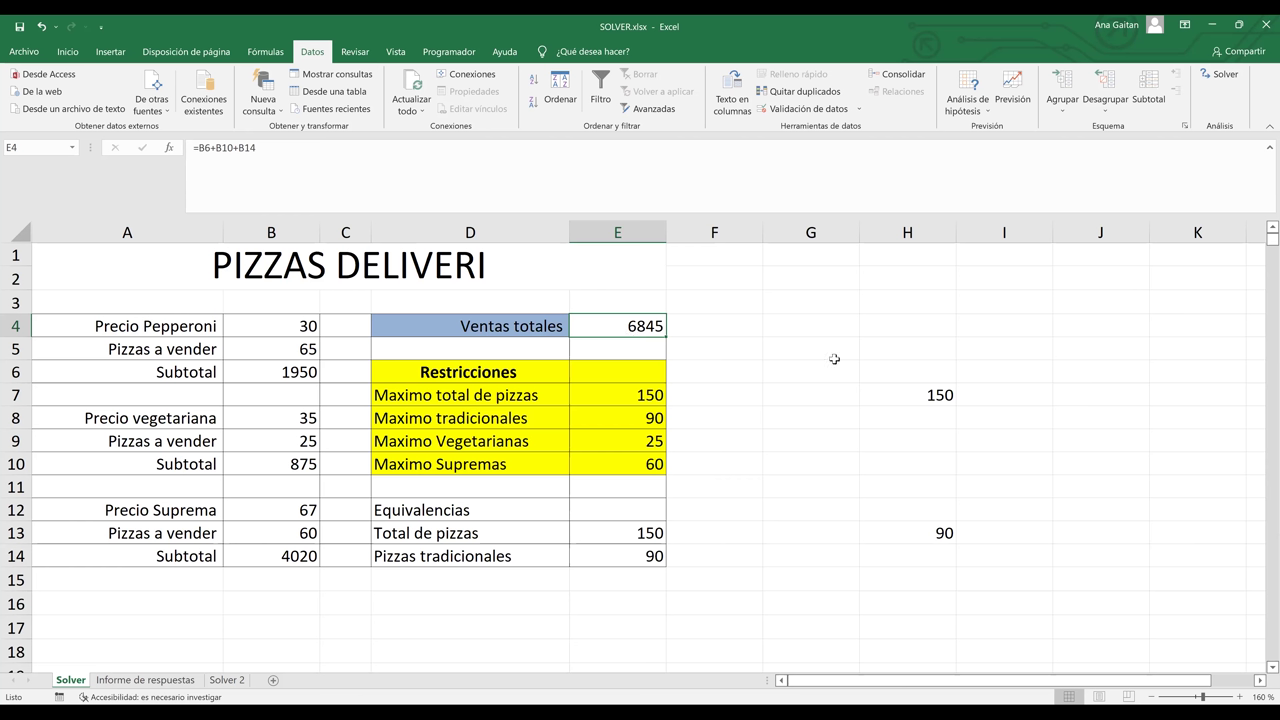
{"action": "left_click", "coordinate": [781, 345]}
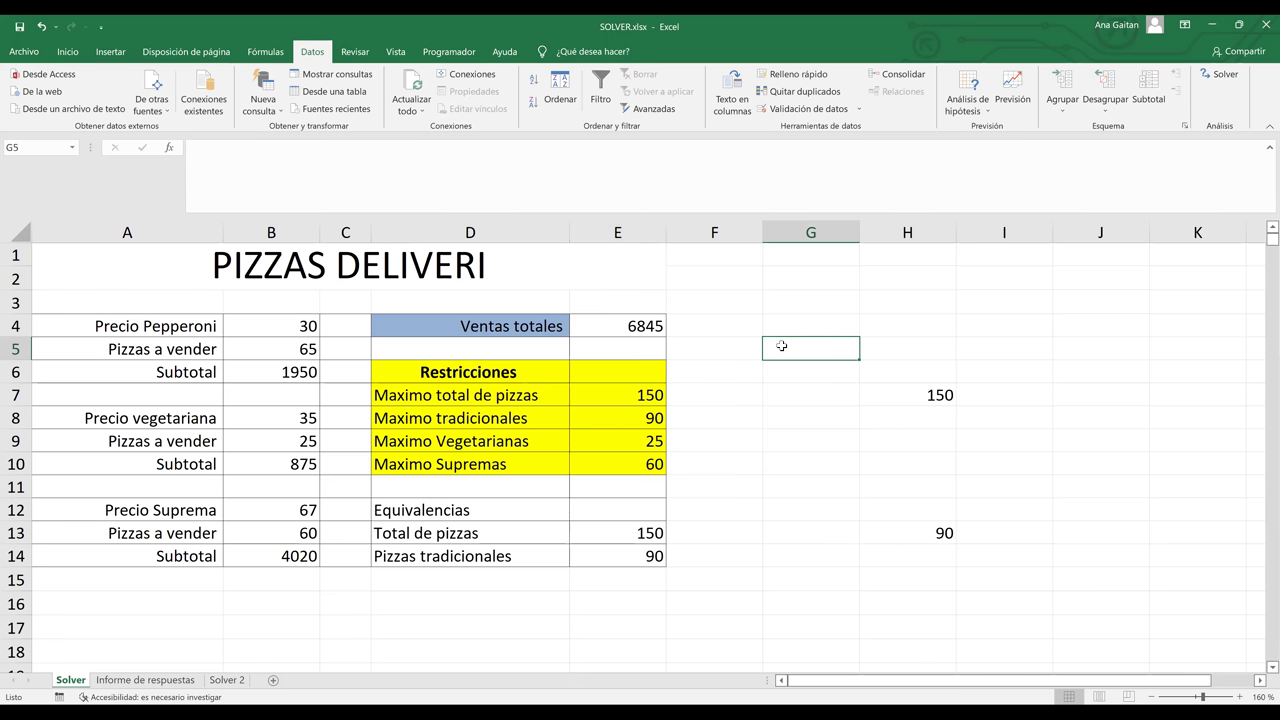
Step: Compare the Pepperoni, vegetariana and Suprema price entries in A4:B12
{"action": "left_click", "coordinate": [310, 334]}
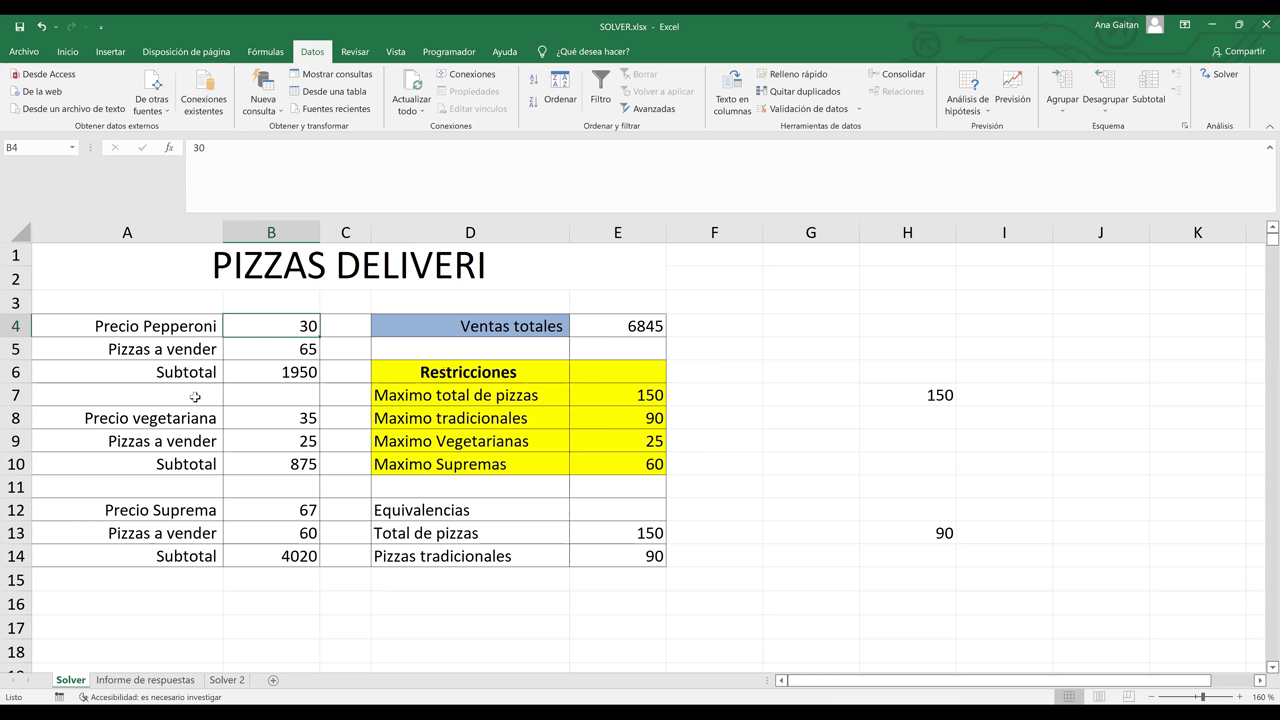
{"action": "left_click", "coordinate": [186, 330]}
{"action": "left_click", "coordinate": [172, 421]}
{"action": "left_click_drag", "start_coordinate": [172, 421], "coordinate": [189, 330]}
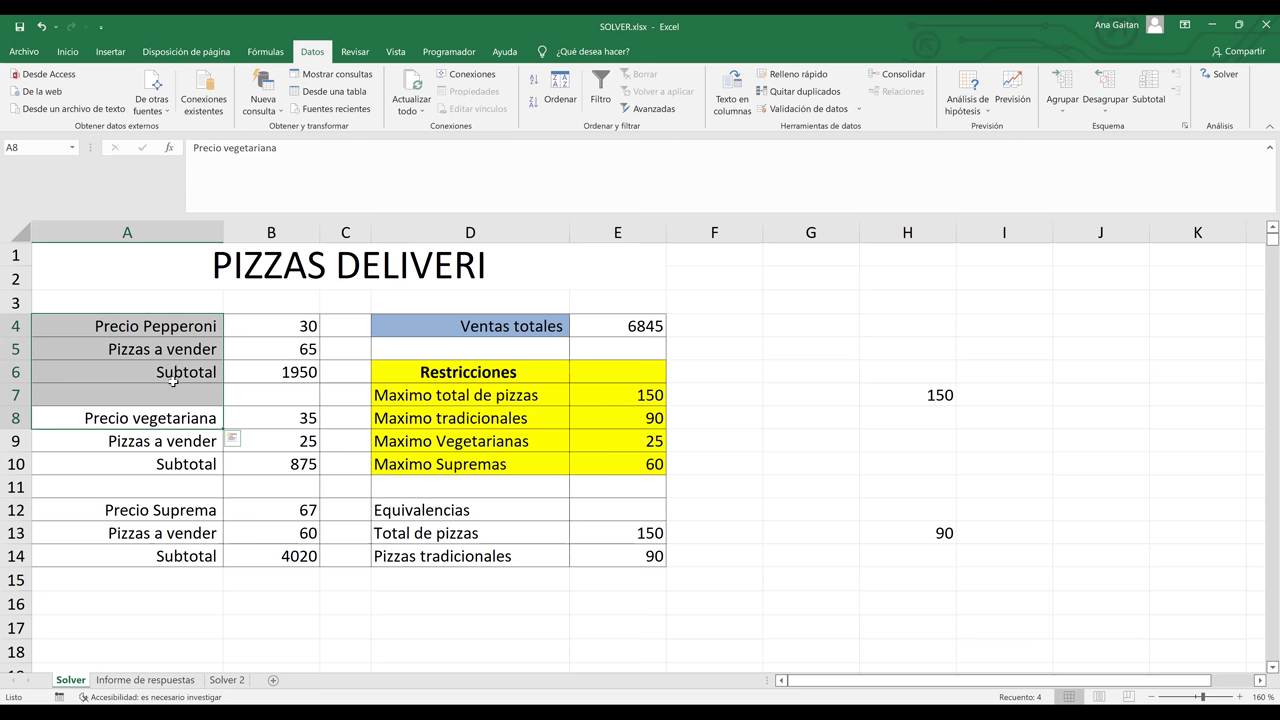
{"action": "left_click", "coordinate": [269, 511]}
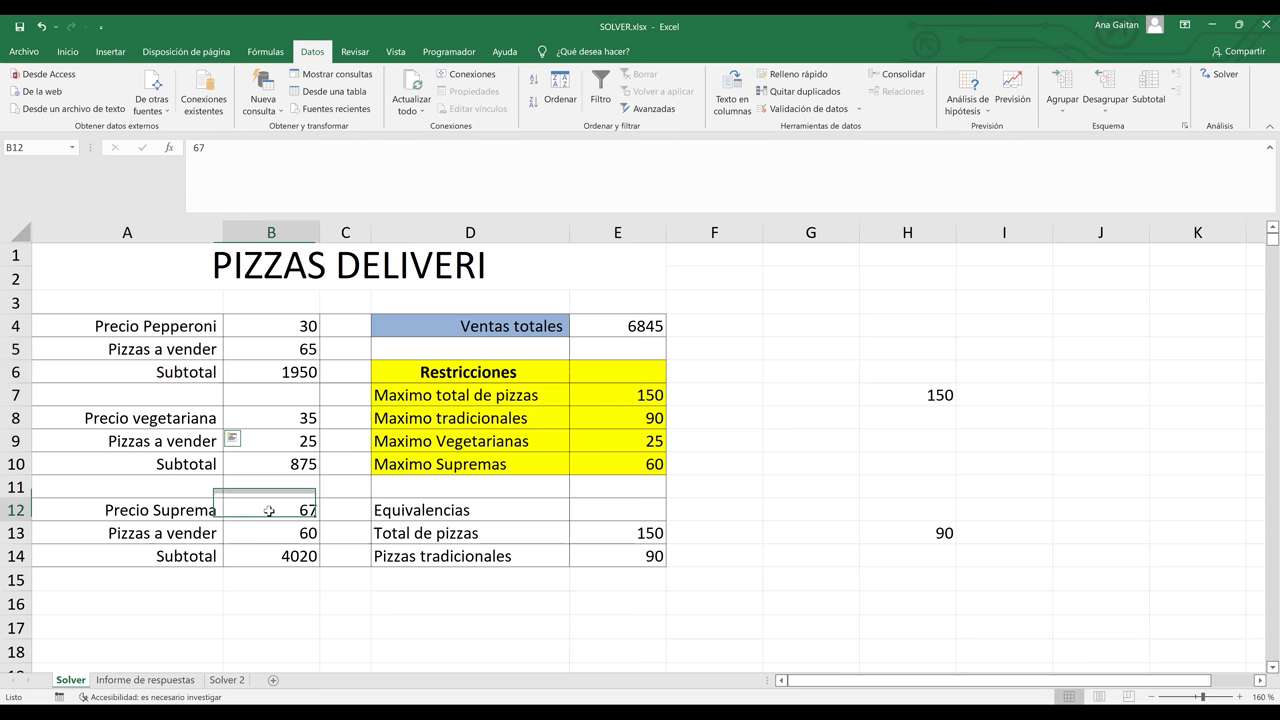
{"action": "left_click", "coordinate": [196, 513]}
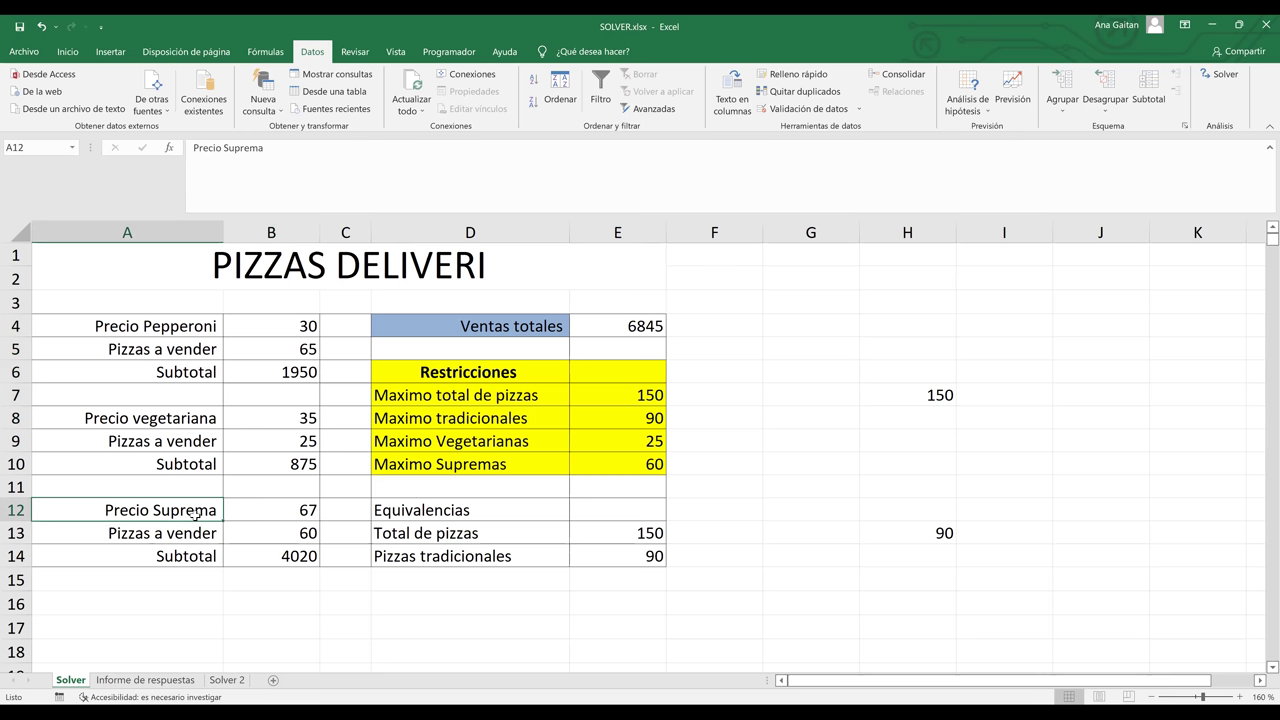
{"action": "left_click", "coordinate": [267, 511]}
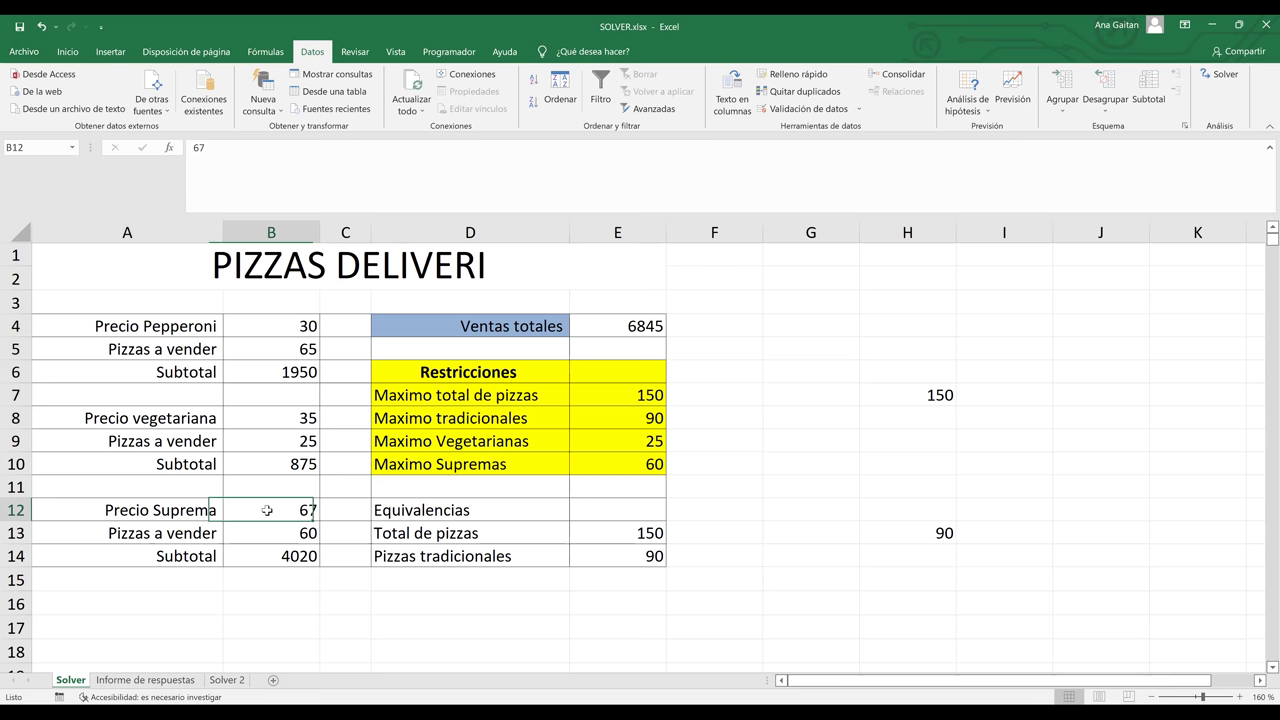
{"action": "left_click", "coordinate": [198, 520]}
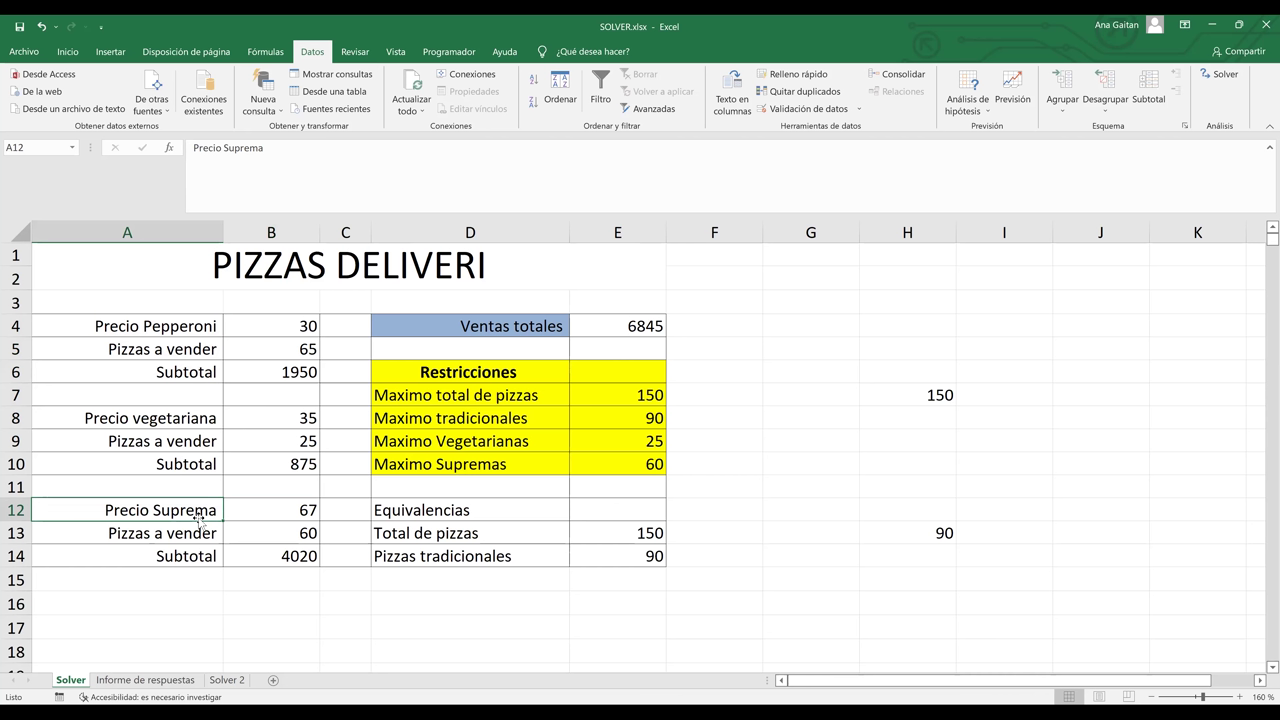
{"action": "left_click_drag", "start_coordinate": [201, 420], "coordinate": [218, 326]}
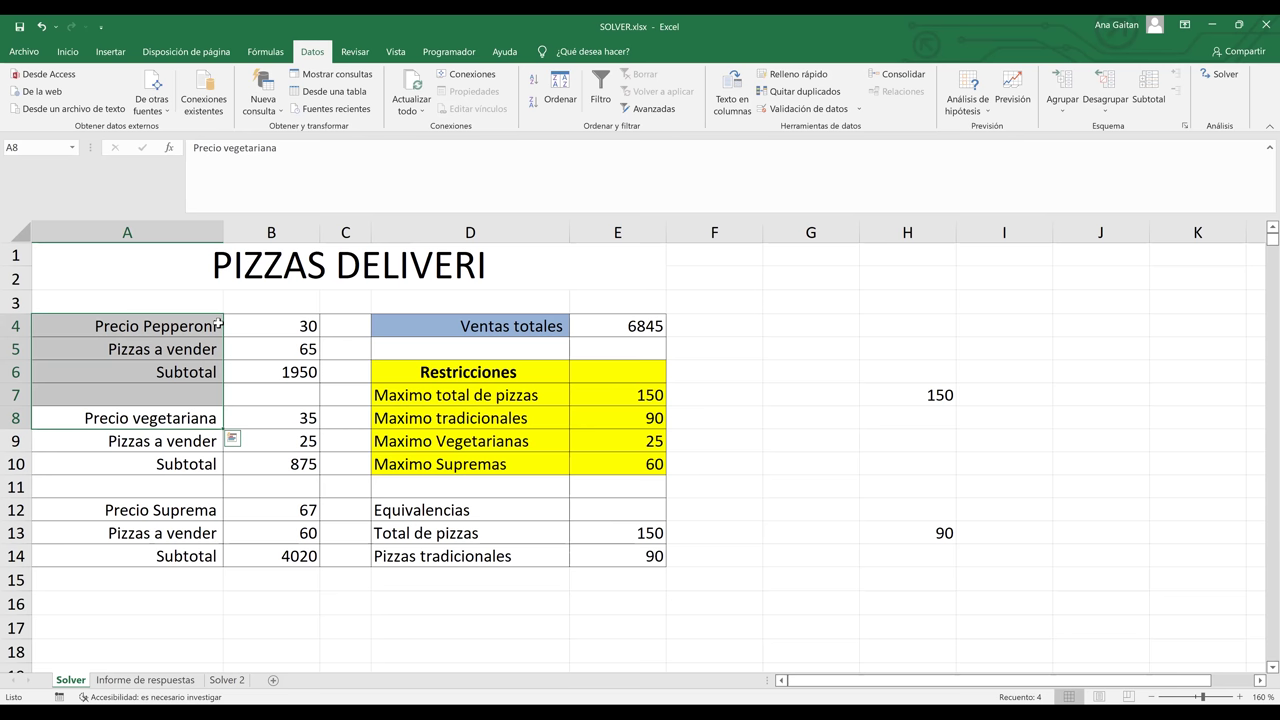
{"action": "left_click", "coordinate": [200, 414]}
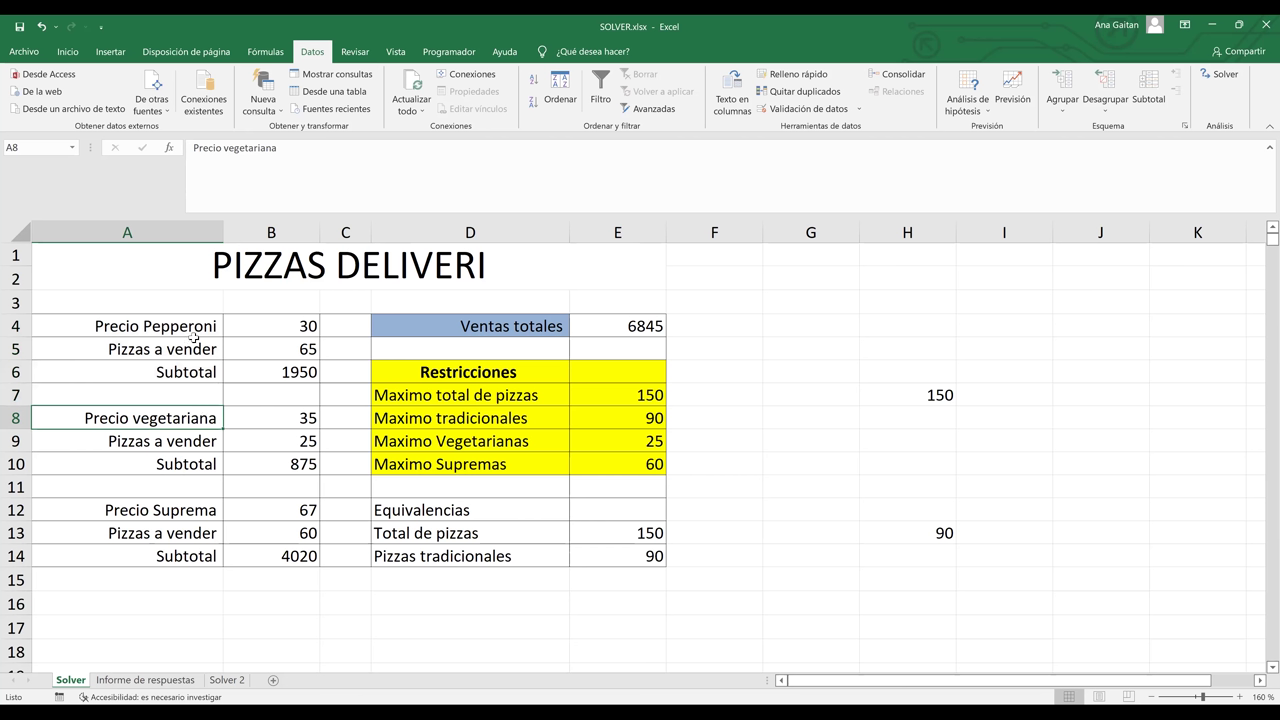
{"action": "left_click", "coordinate": [190, 511]}
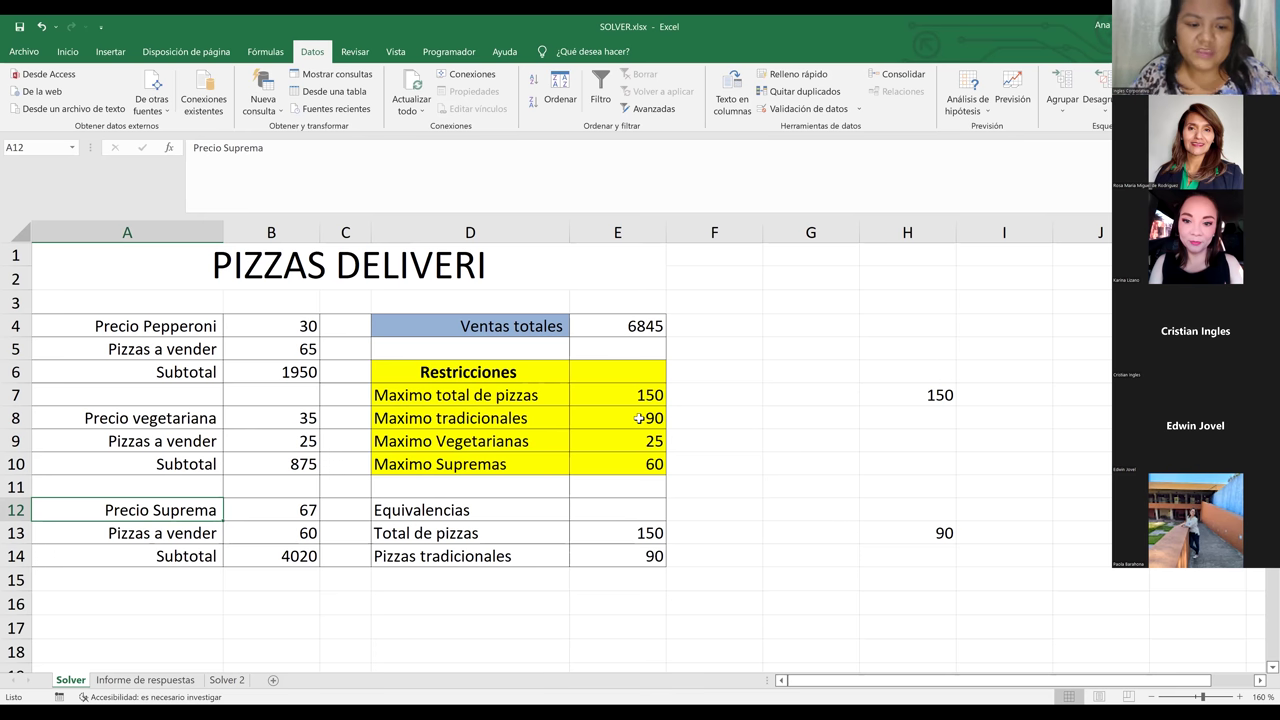
Step: Check the Informe de respuestas sheet, and return to the Solver sheet to review the Pizzas tradicionales entry and the Restricciones limits
{"action": "left_click", "coordinate": [136, 684]}
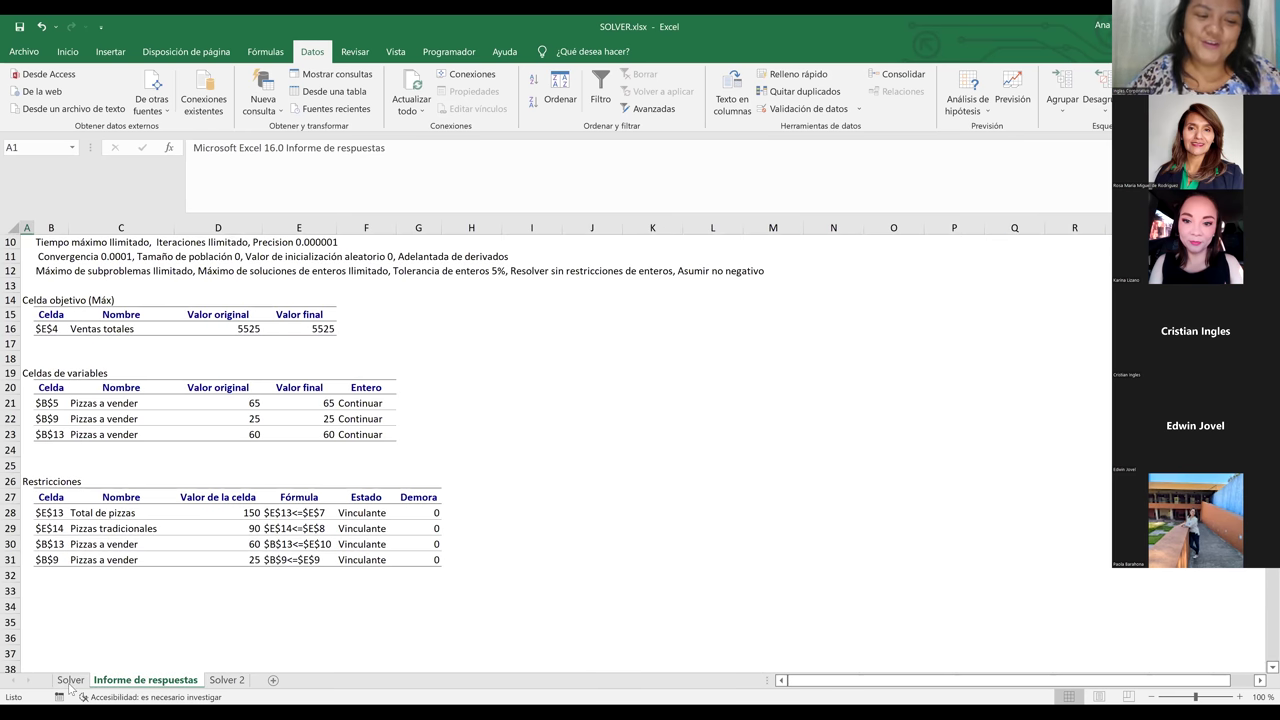
{"action": "left_click", "coordinate": [70, 680]}
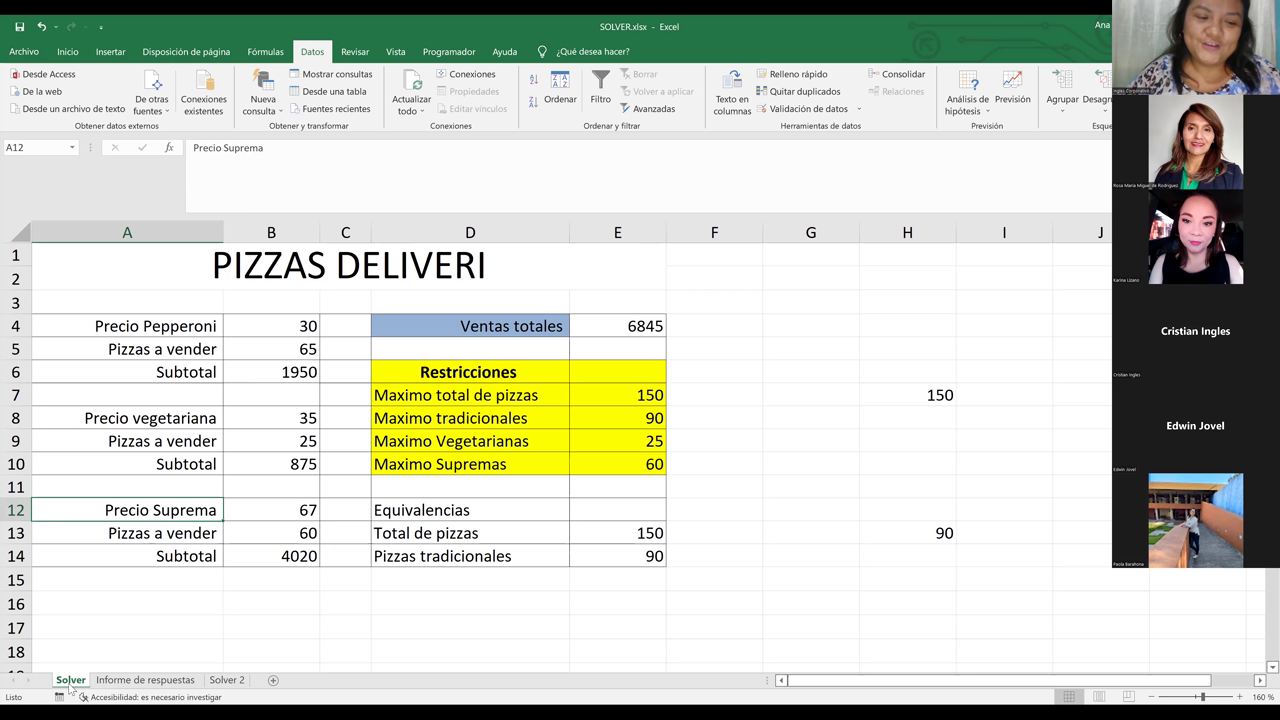
{"action": "left_click", "coordinate": [425, 582]}
{"action": "left_click", "coordinate": [427, 557]}
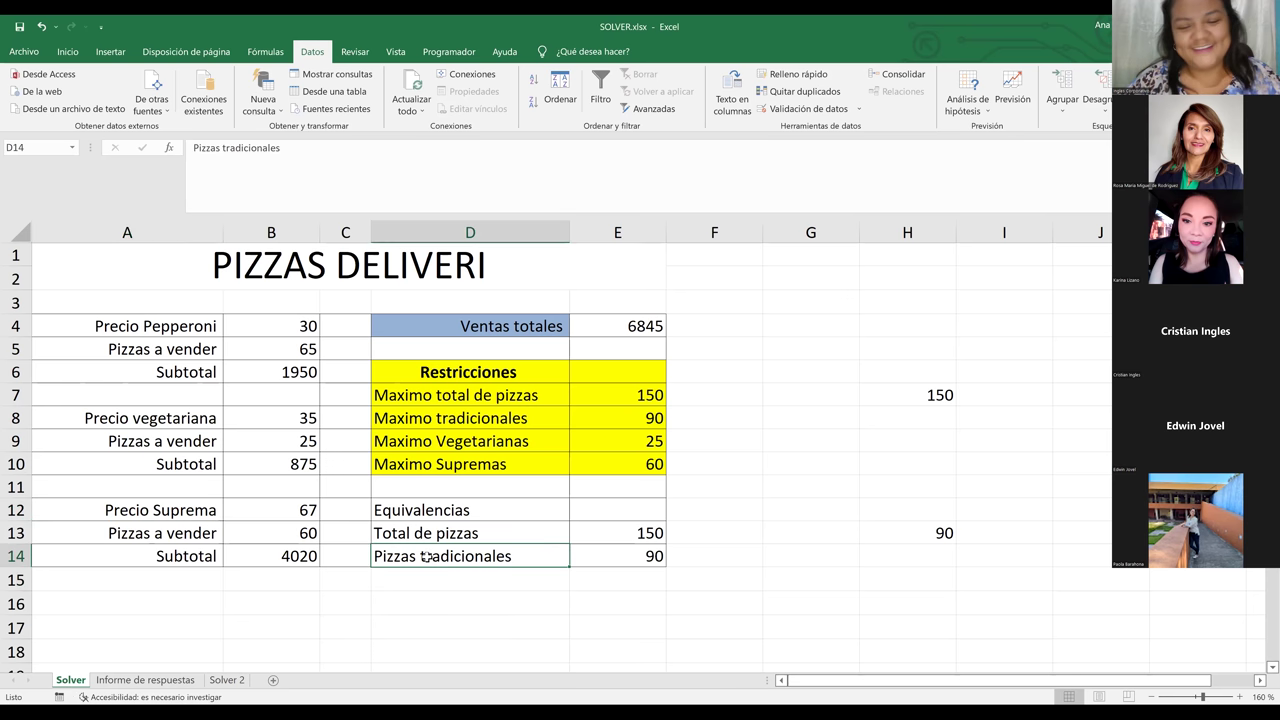
{"action": "left_click", "coordinate": [466, 453]}
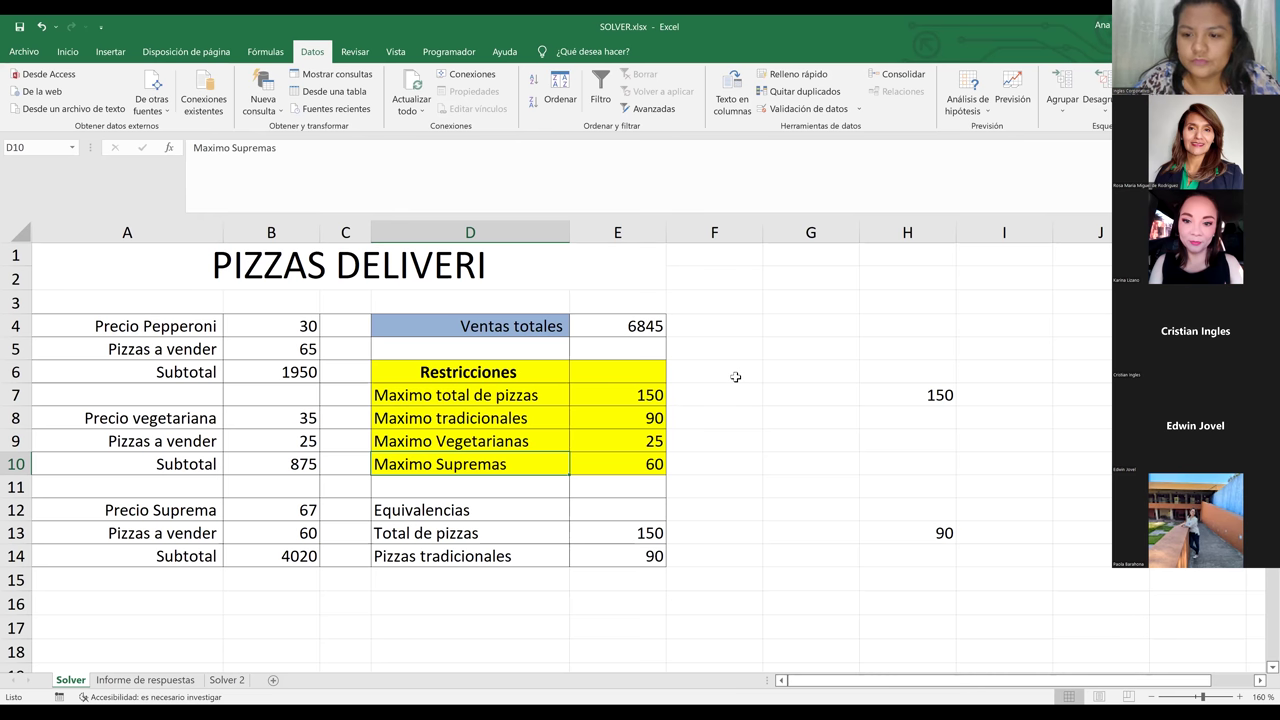
{"action": "left_click", "coordinate": [587, 403]}
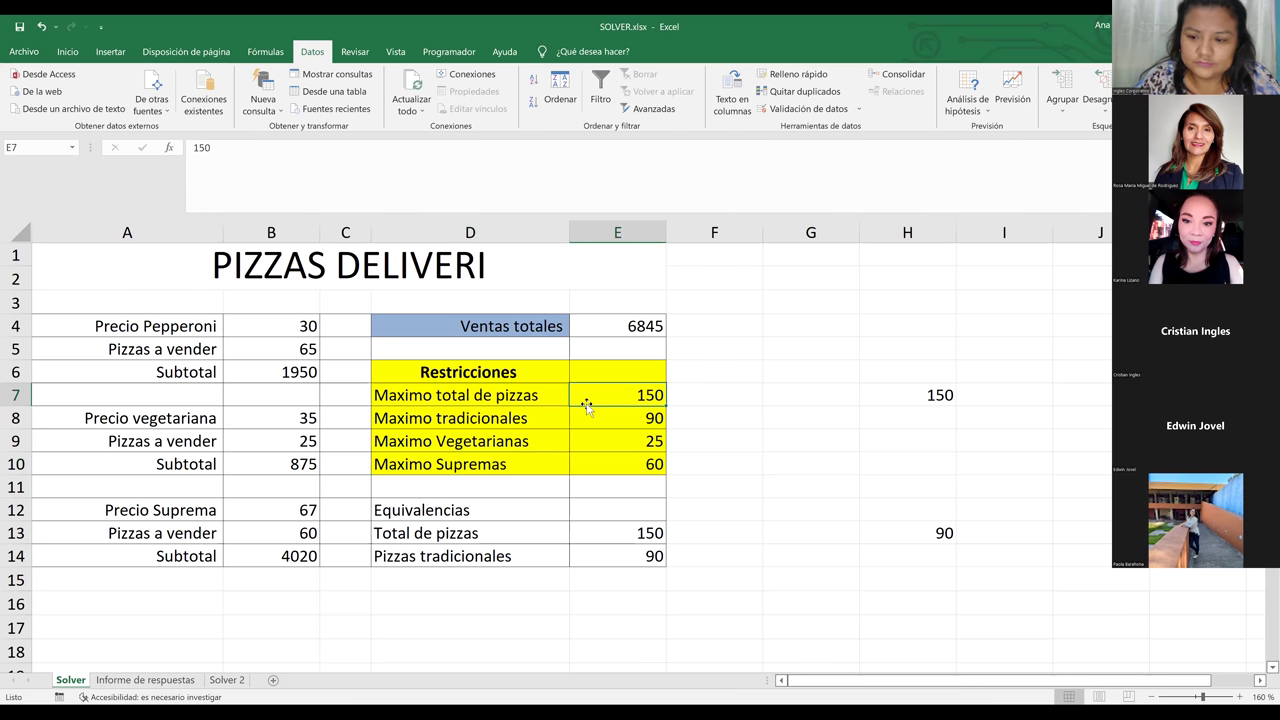
{"action": "left_click", "coordinate": [714, 406]}
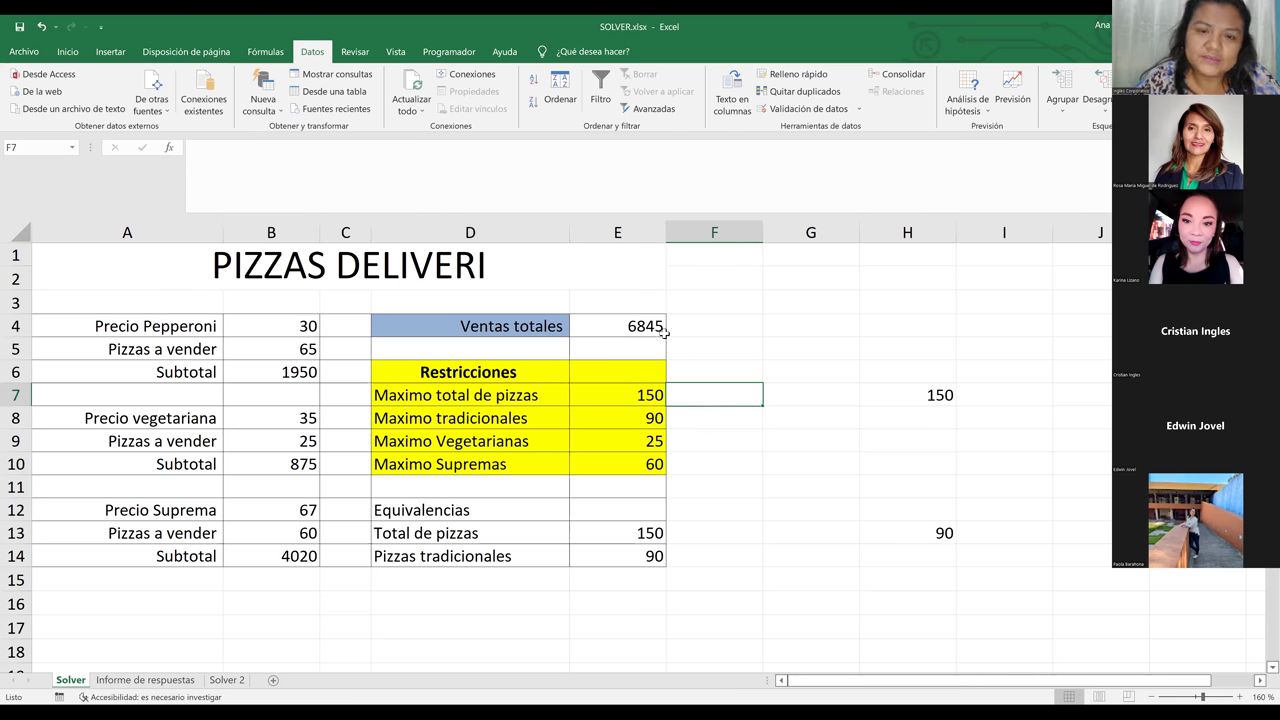